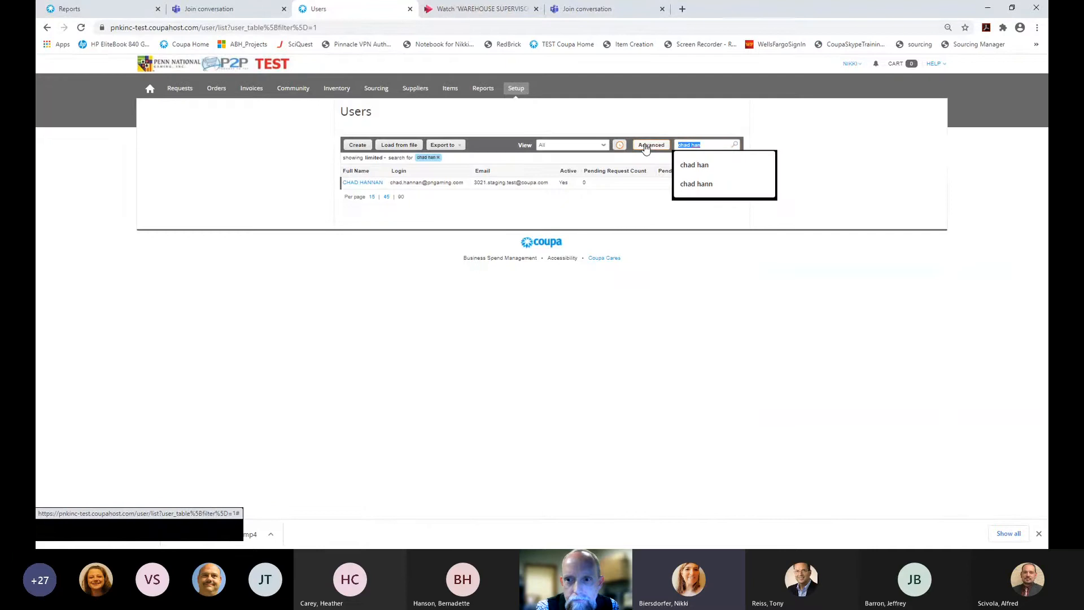
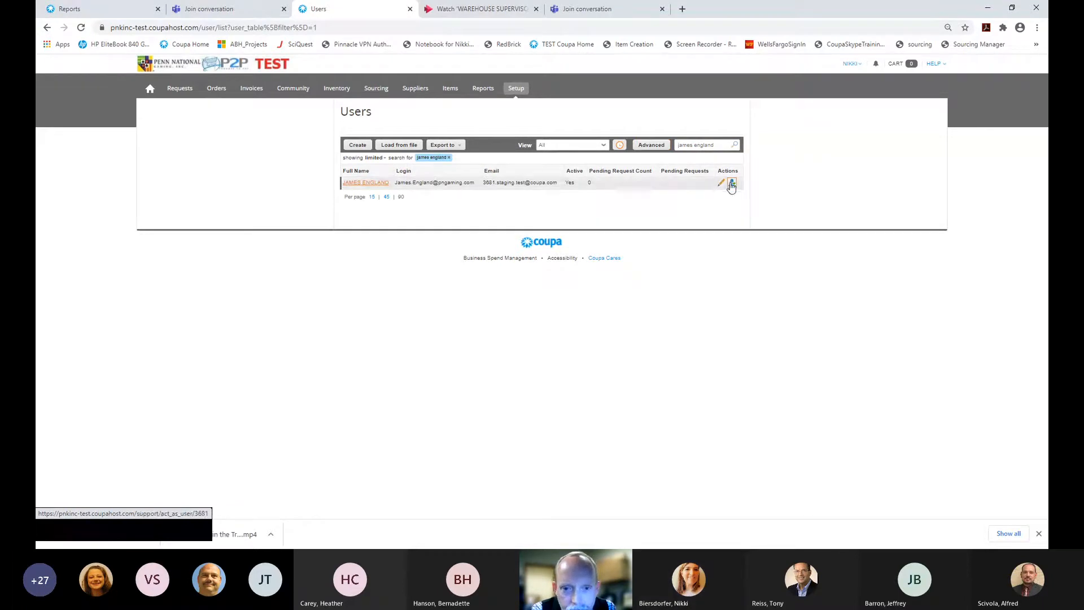
Find the requester in the Users search and act as that user
click(732, 183)
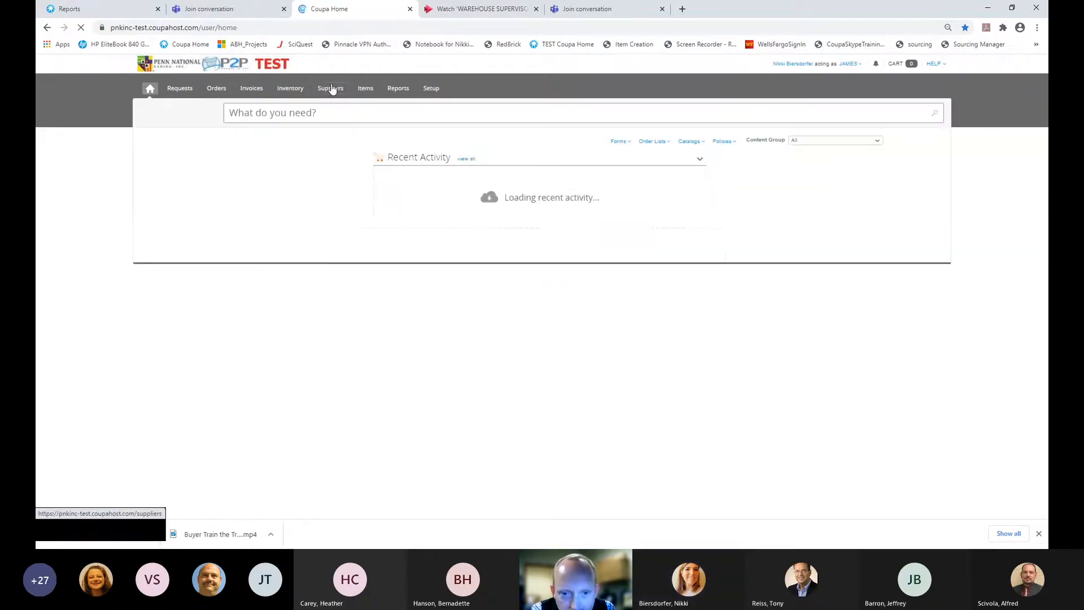
Go to Inventory, close the advanced filter, and show the Pick Lists
click(287, 89)
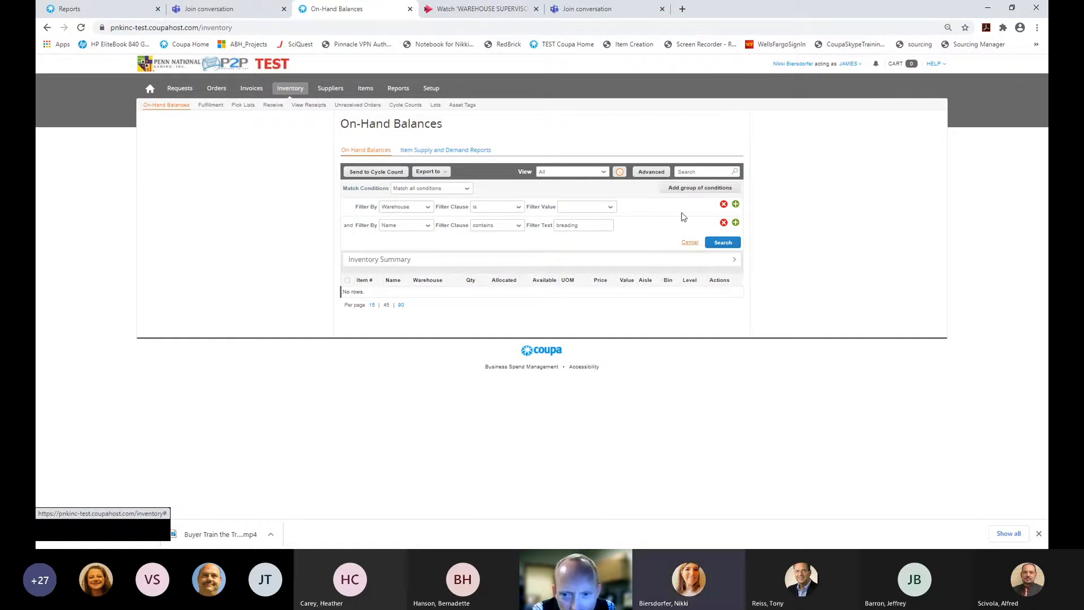
click(689, 242)
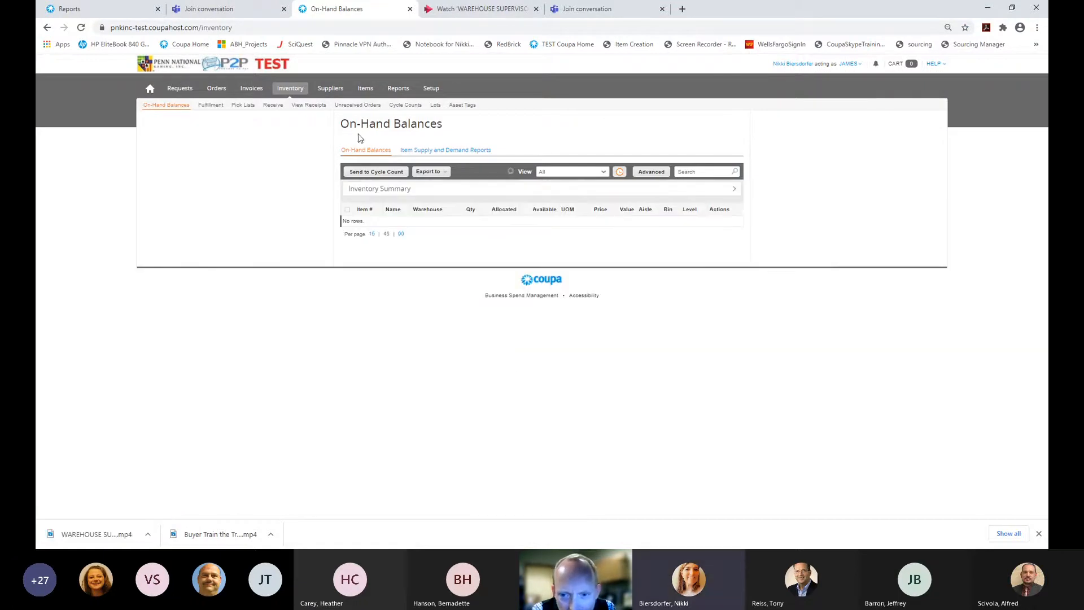
click(242, 106)
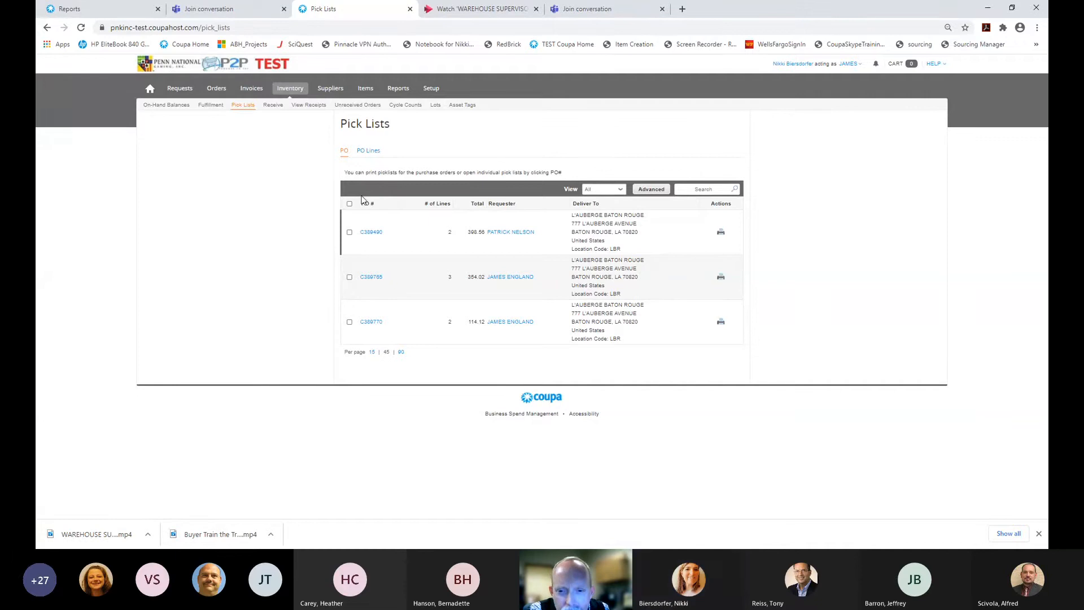
Zoom the page in and open the C389765 pick list (3 lines, 354.02)
key(ctrl+plus)
key(ctrl+plus)
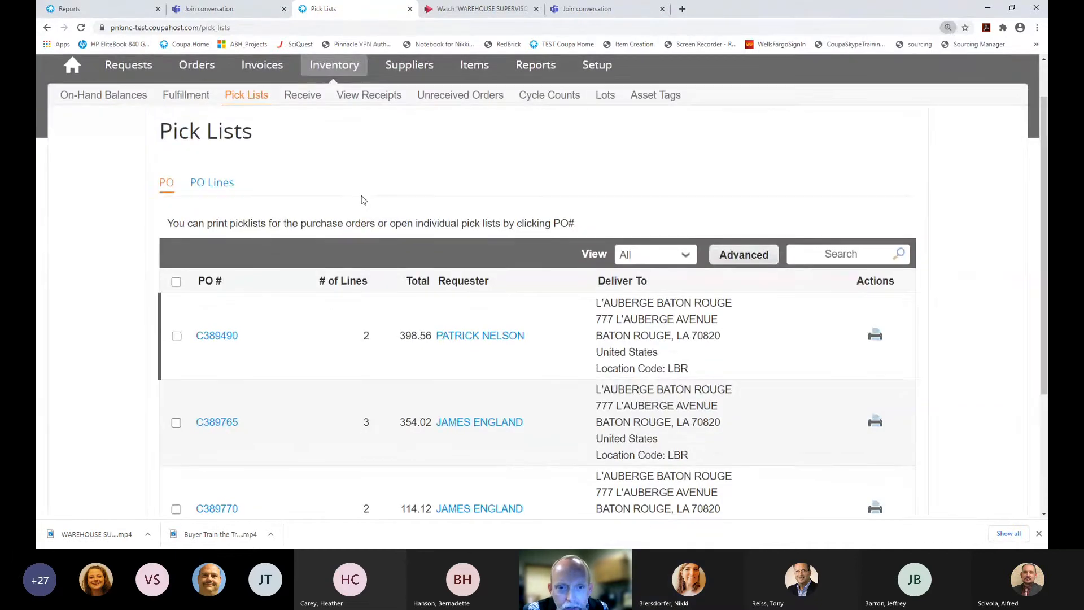
scroll(364, 200, down, 1)
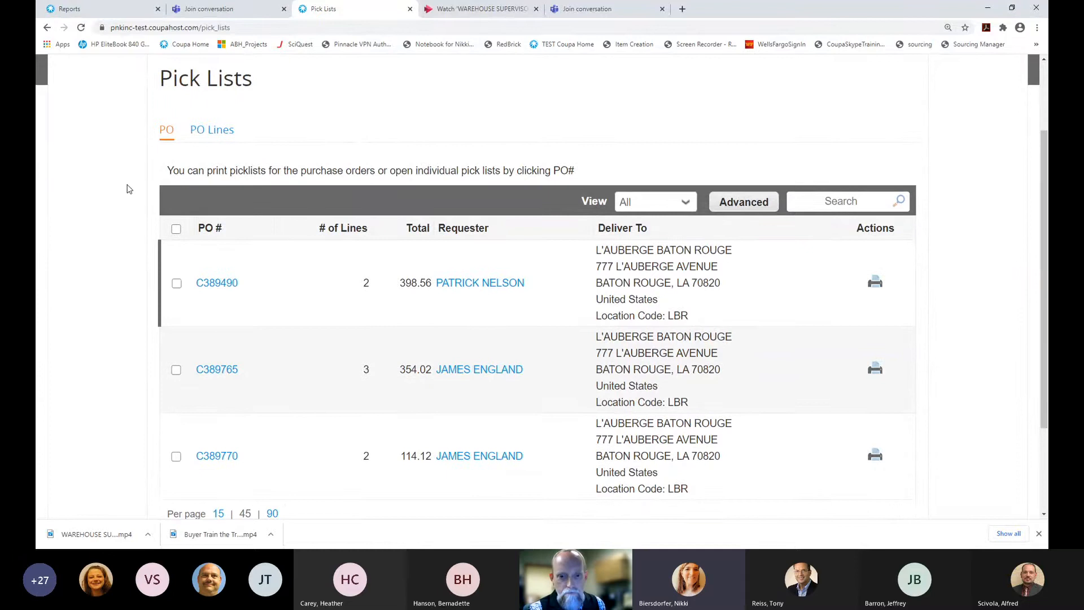
scroll(129, 189, down, 1)
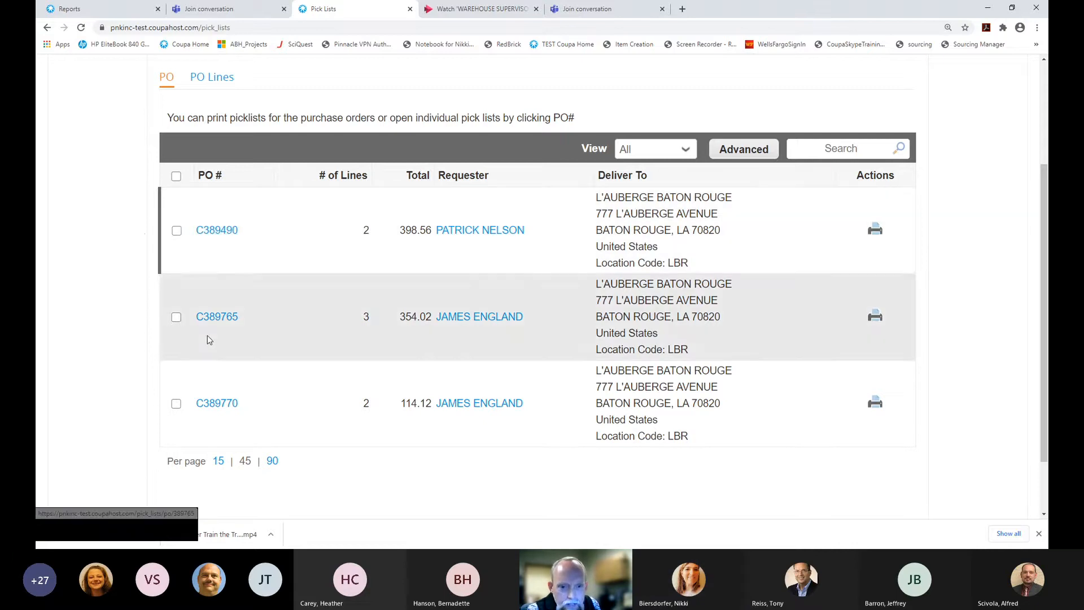
click(216, 319)
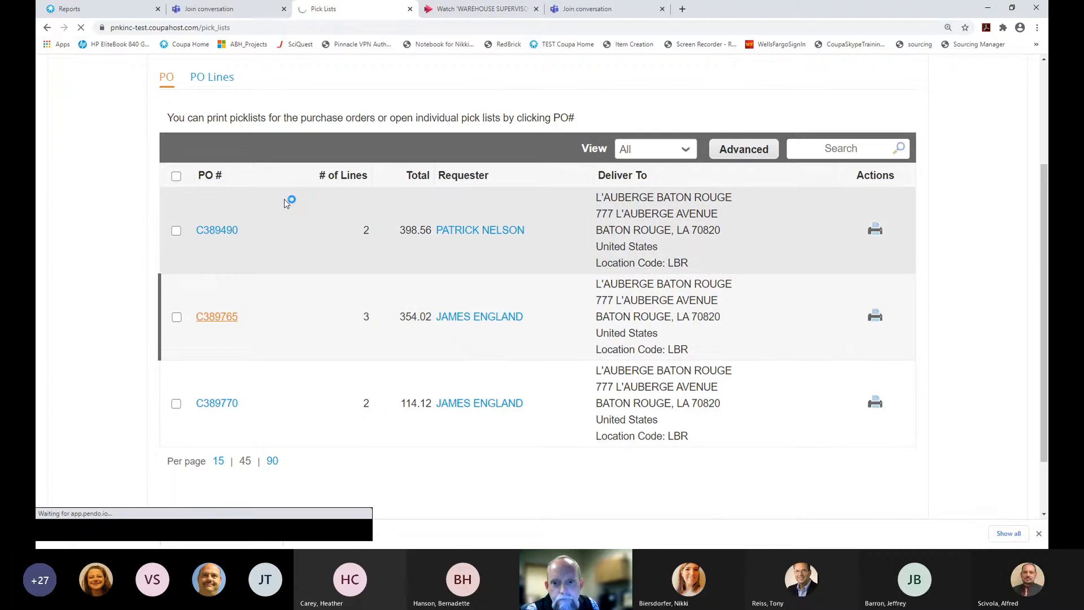
Enter pick quantities 4, 6 and 2 for the three C389765 lines and submit
scroll(839, 242, down, 1)
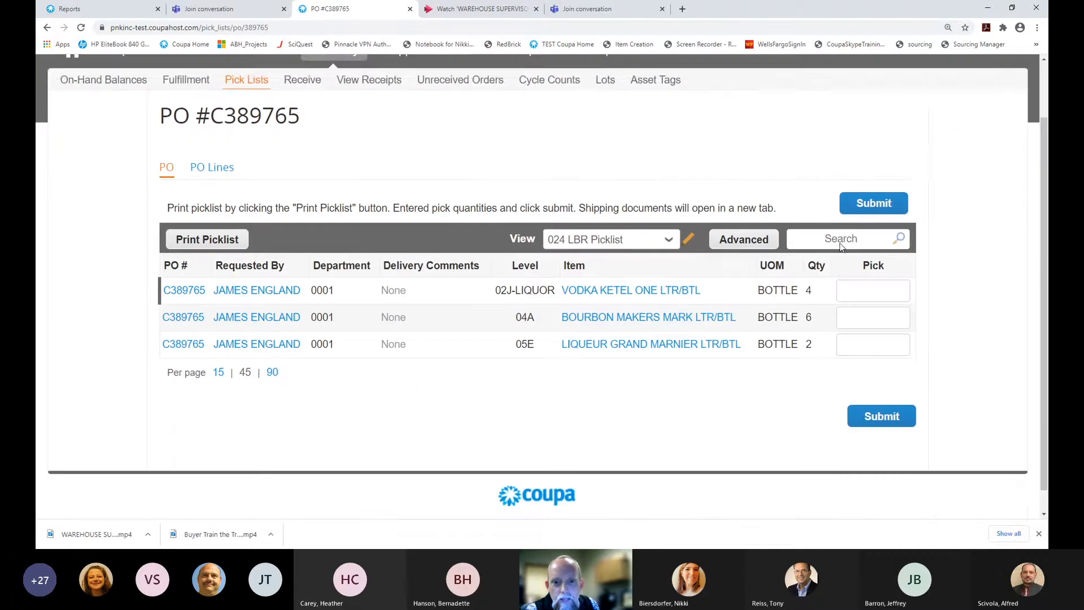
scroll(840, 243, down, 1)
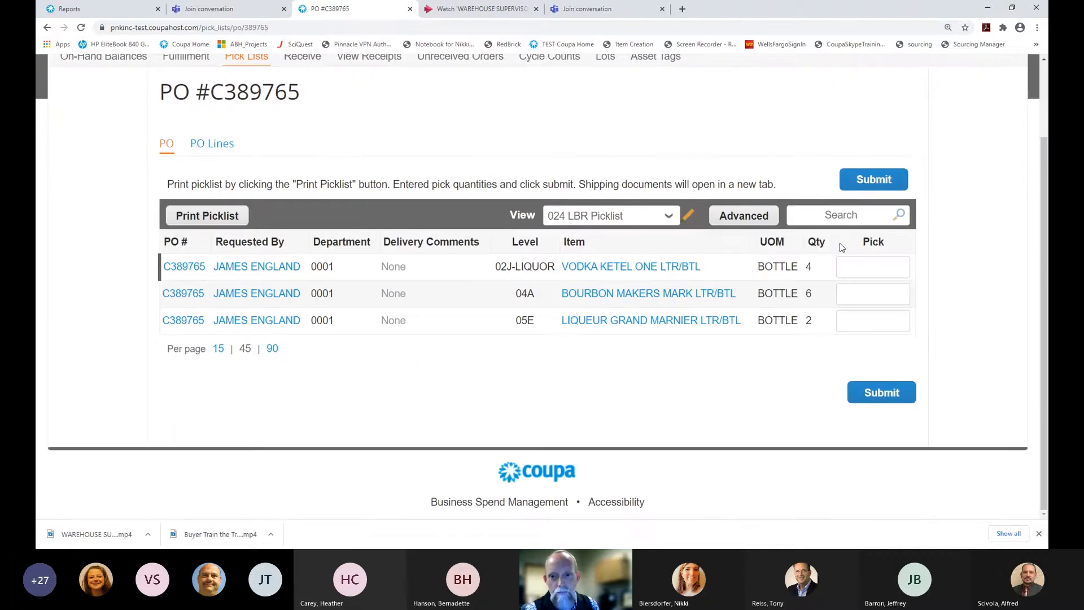
click(868, 268)
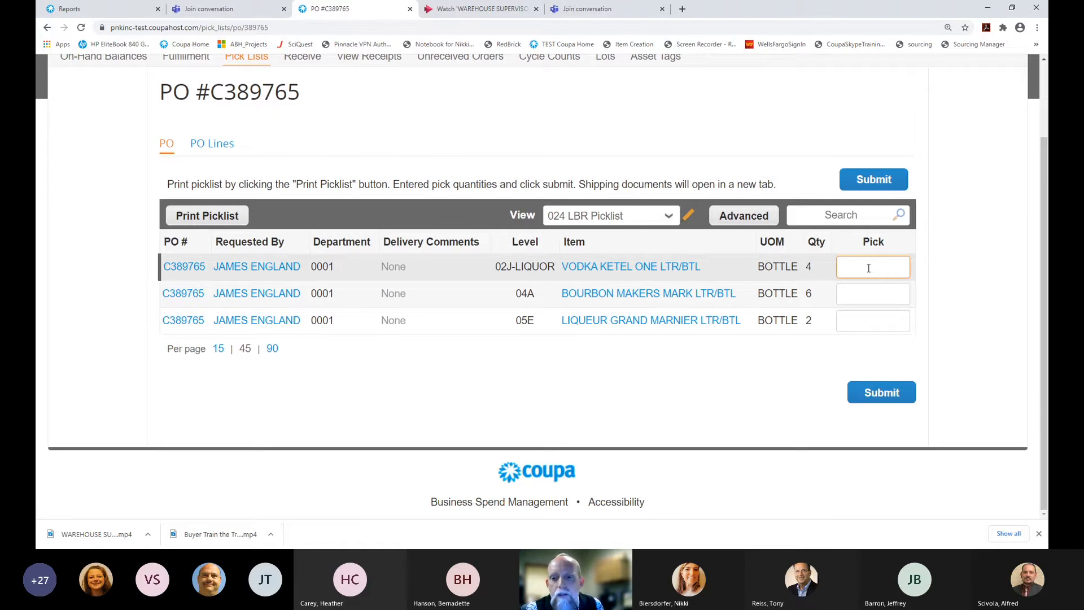
text(4)
key(Tab)
text(6)
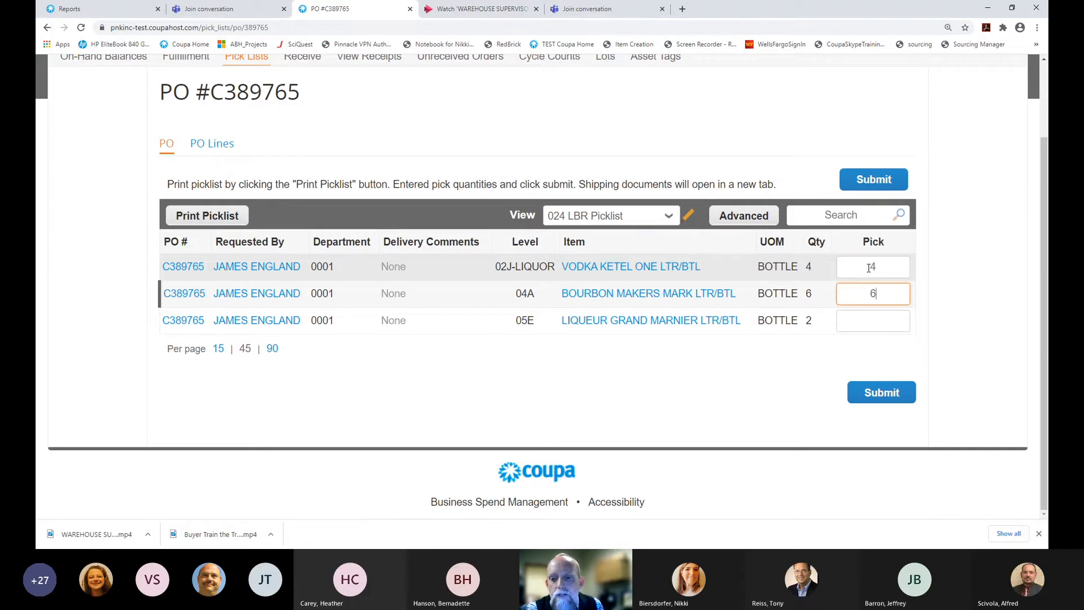
key(Tab)
text(2)
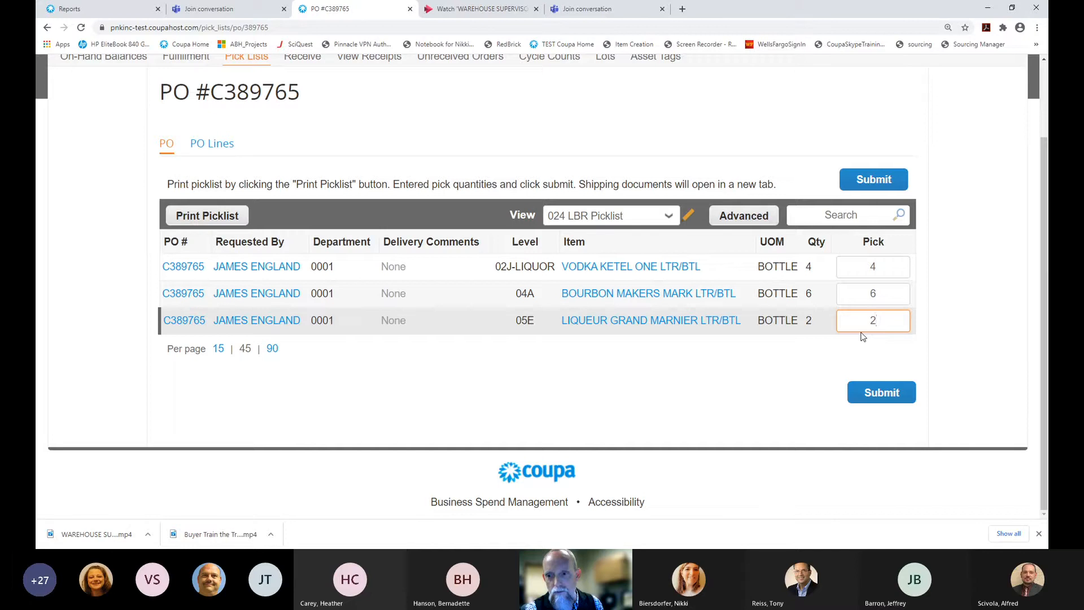
click(877, 396)
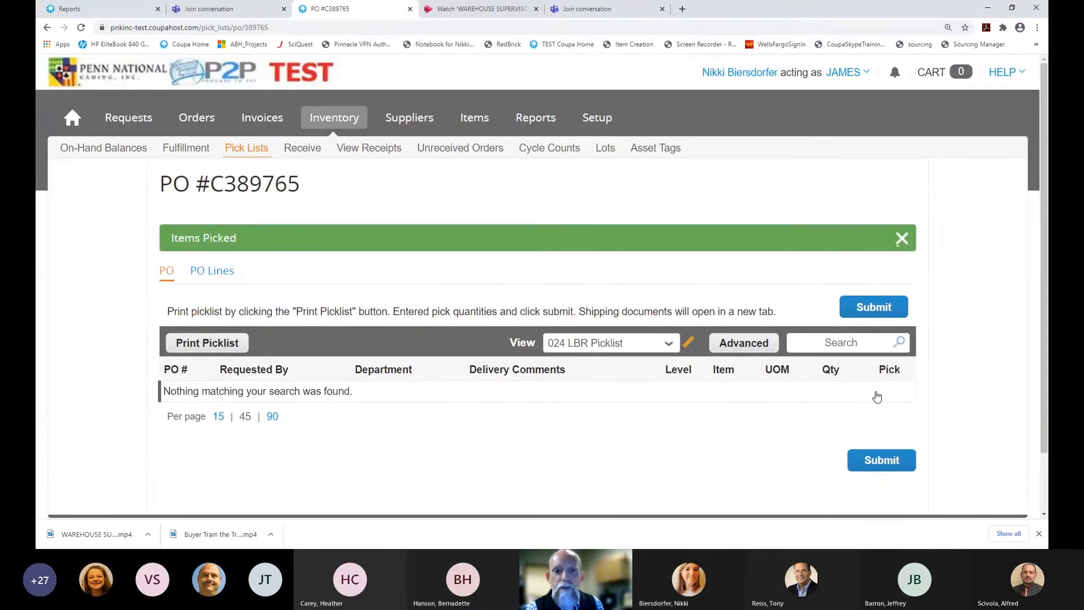
Dismiss the Items Picked banner and go to the Inventory Receive page
scroll(877, 396, down, 1)
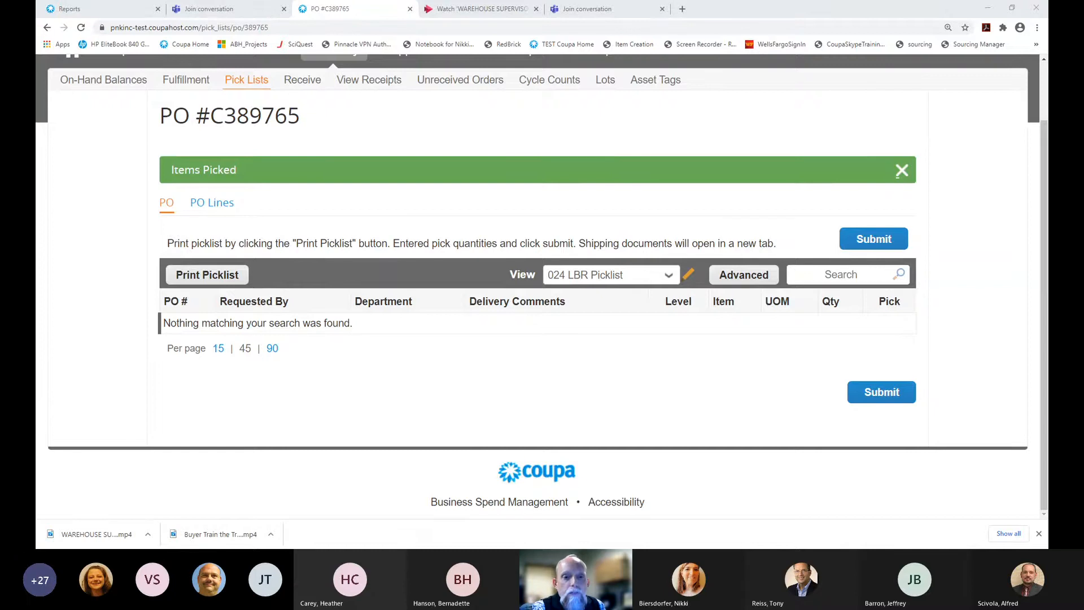
click(901, 170)
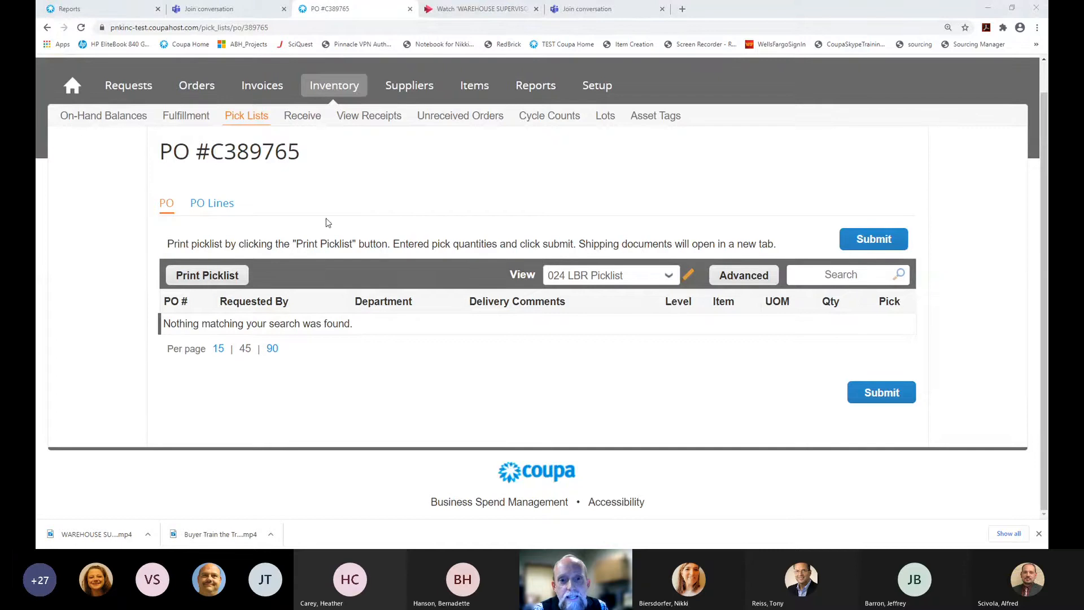
click(302, 116)
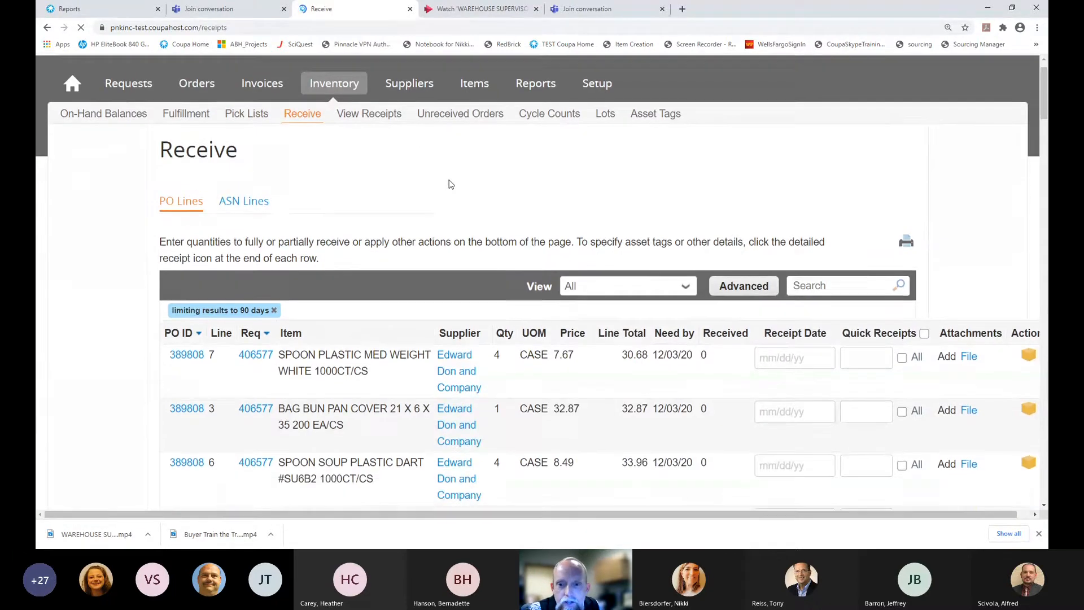
Switch the Receive list to the 024-LBR-Receiving view, ready to search by PO
scroll(533, 197, down, 2)
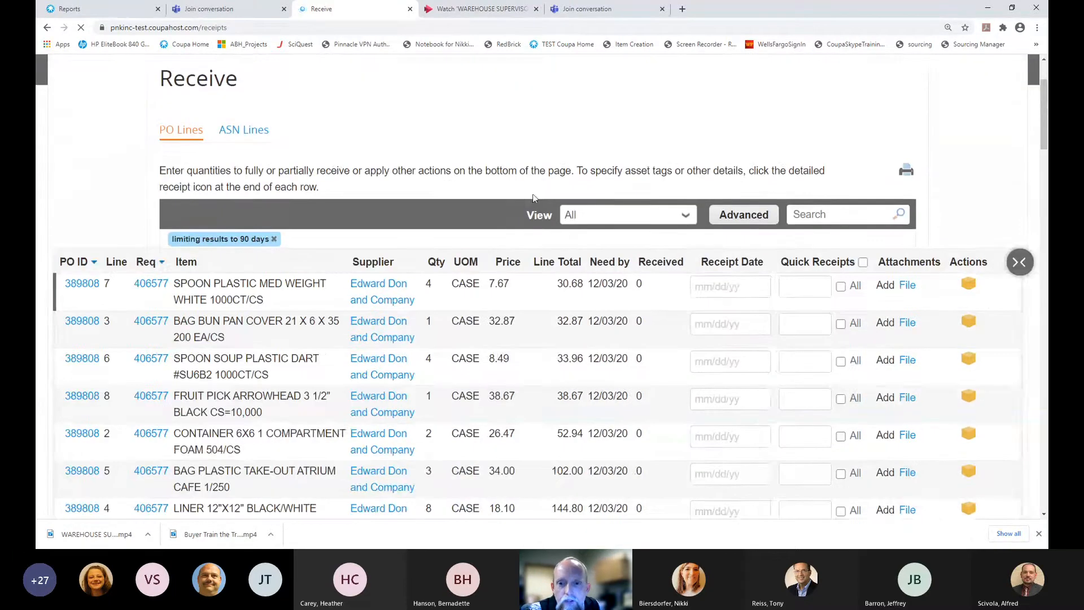
click(623, 214)
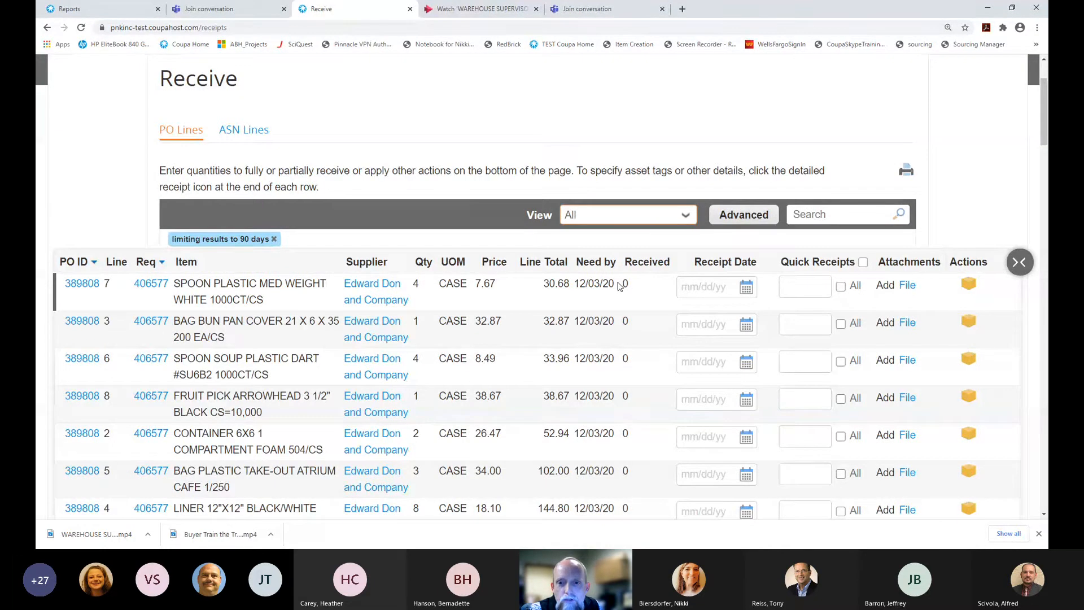
click(635, 313)
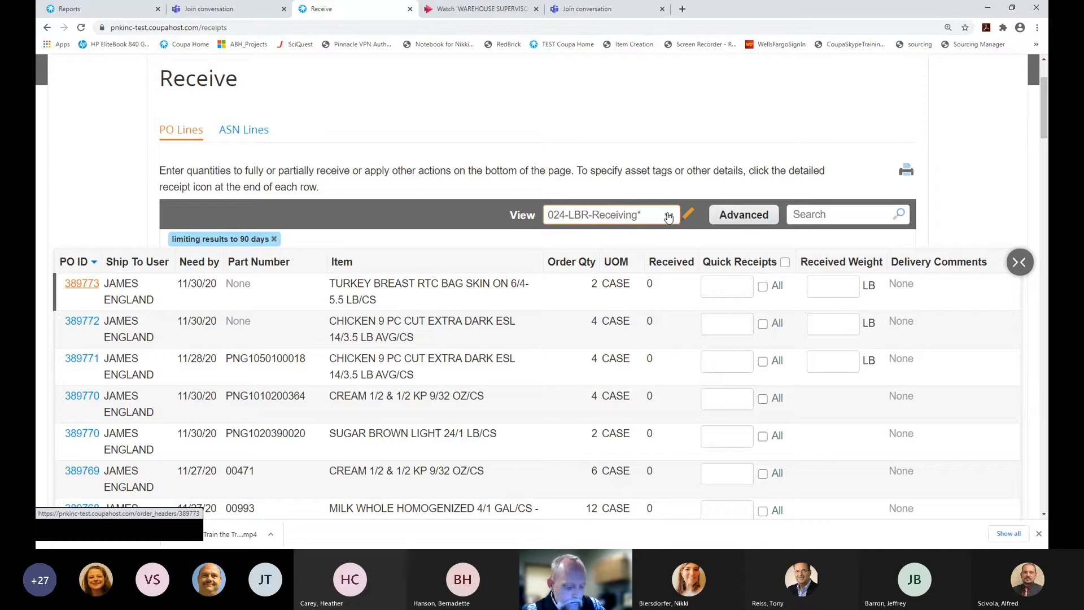
click(803, 214)
click(803, 214)
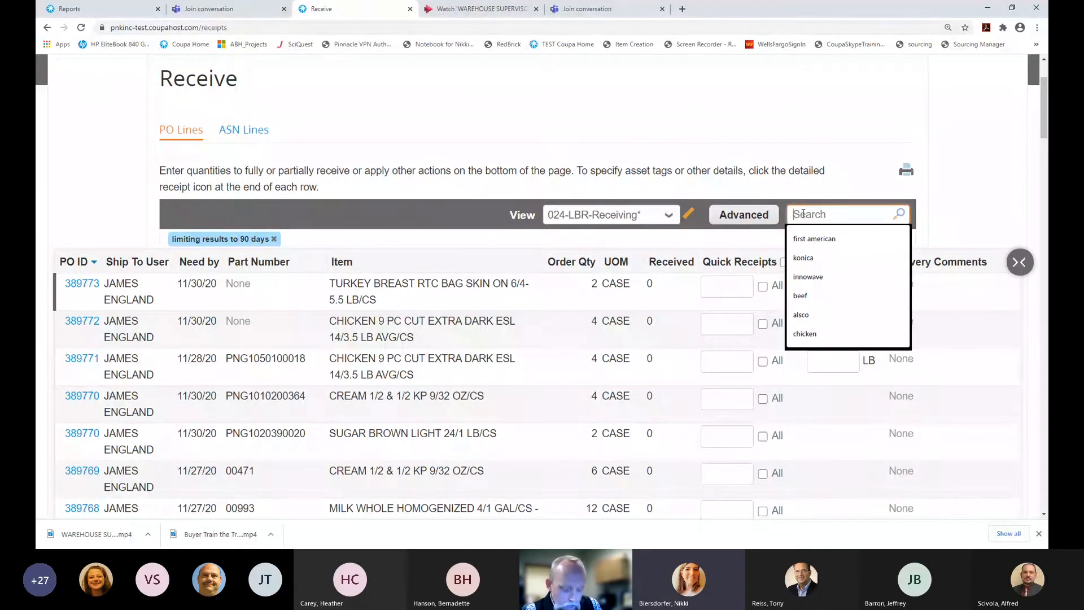
Search for PO 389765 and enter quick receipts of 4, 6 and 2 on its lines
text(3)
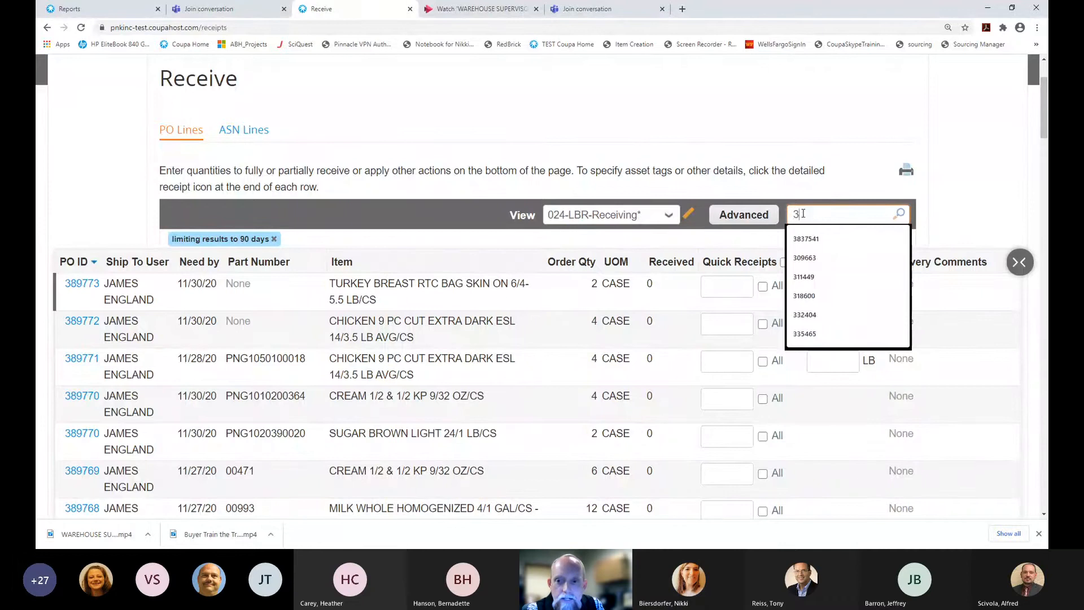
text(89765)
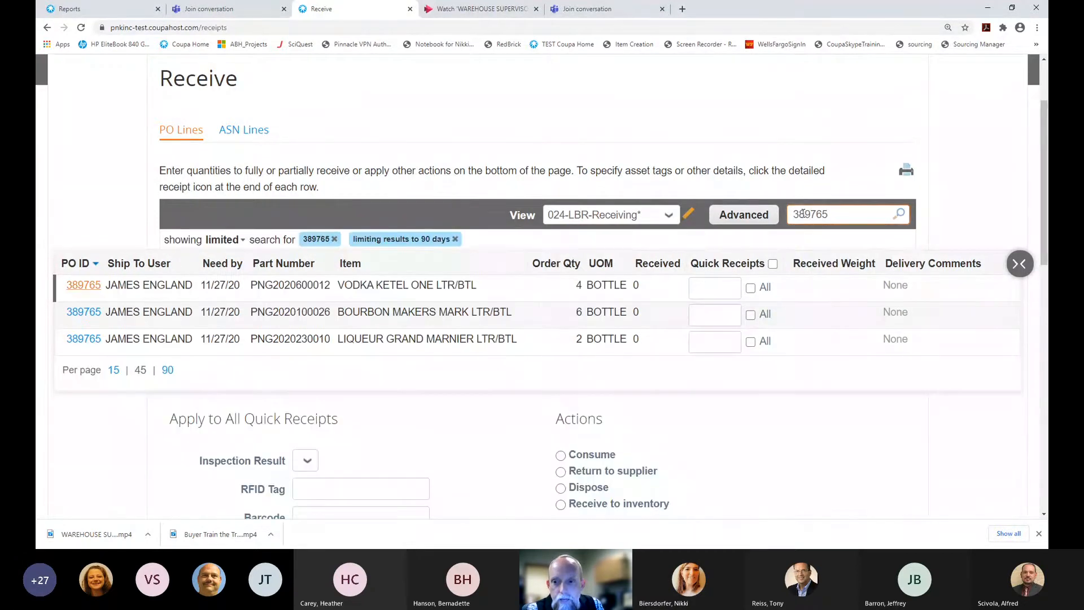
scroll(802, 229, down, 1)
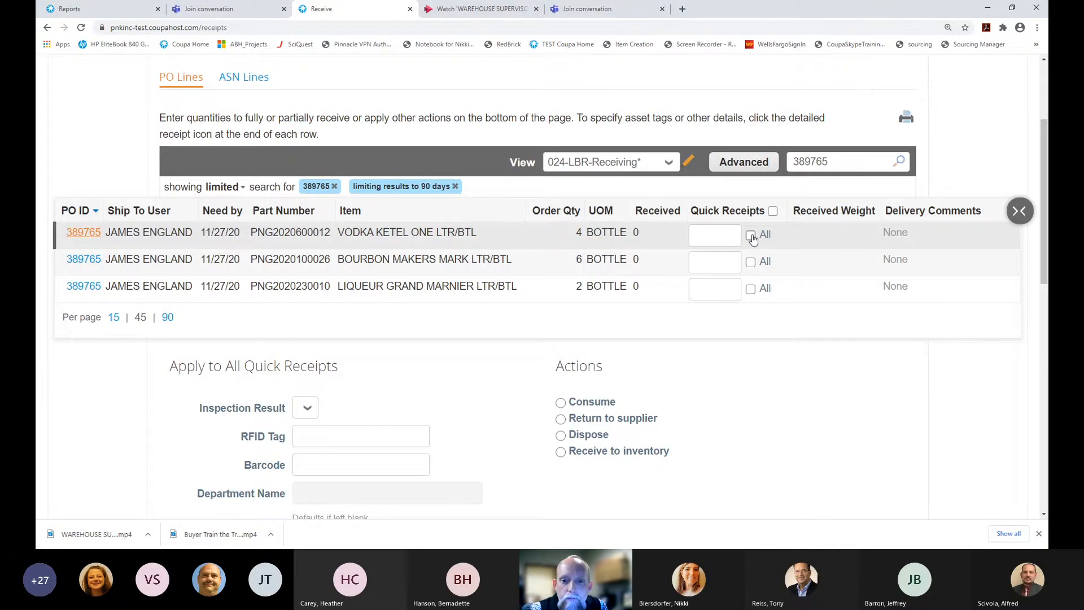
click(720, 235)
text(4)
key(Tab)
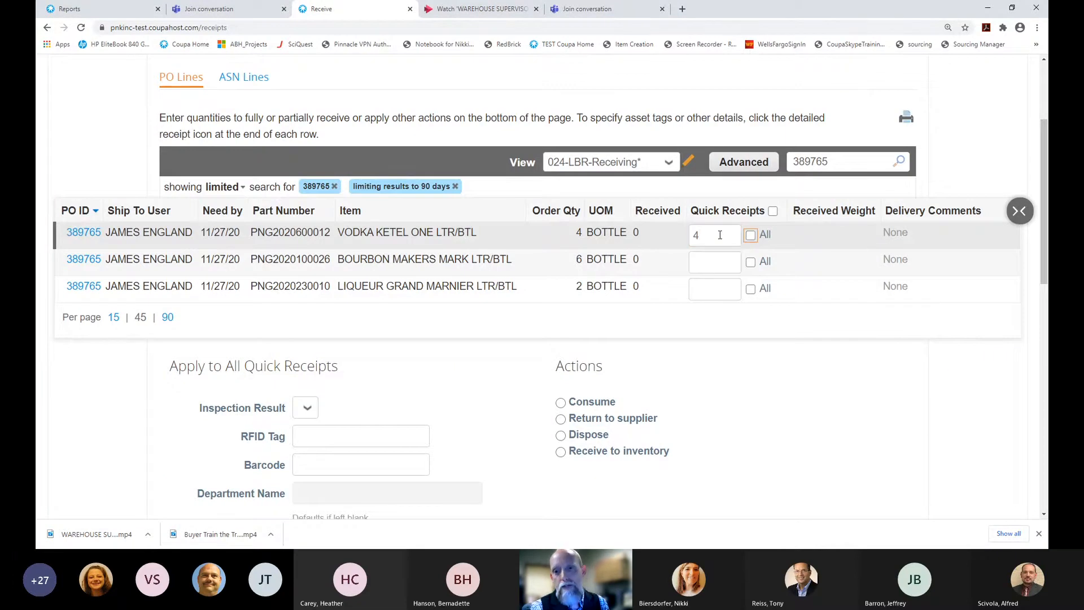
click(720, 264)
text(6)
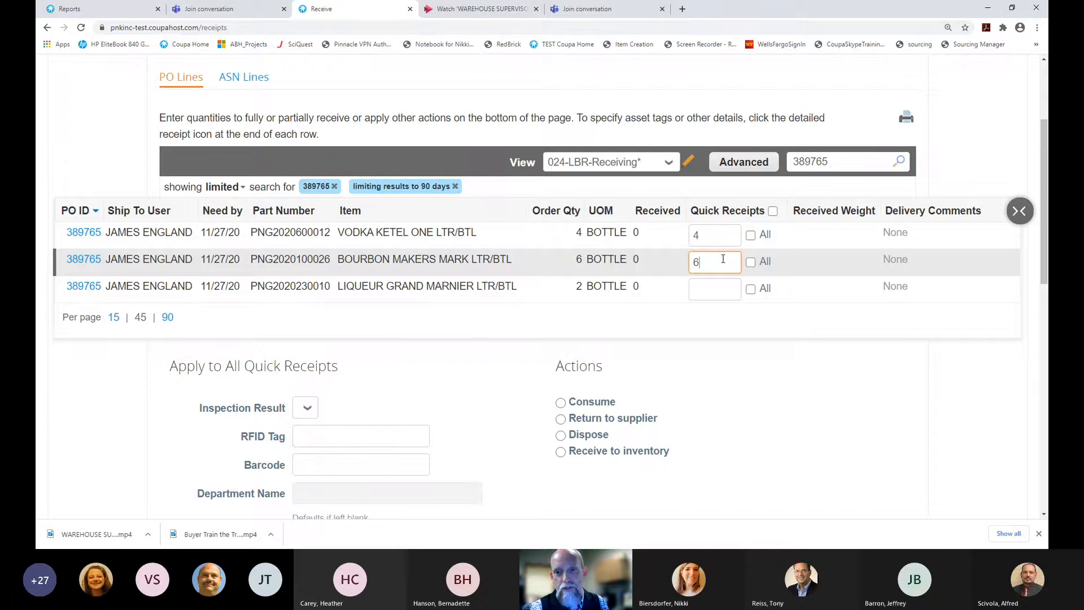
click(713, 290)
text(2)
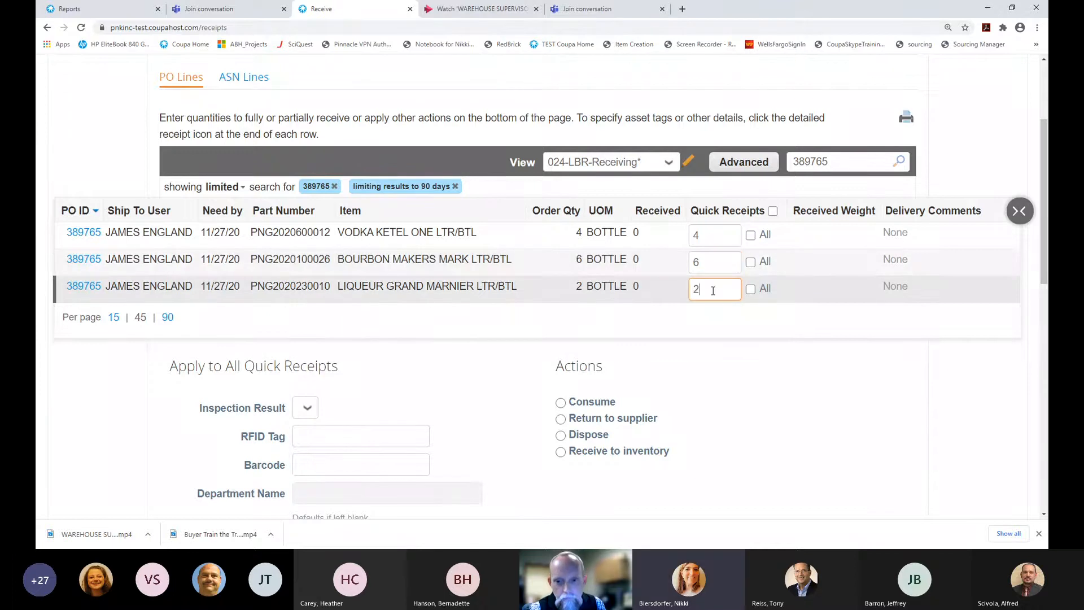
scroll(713, 291, down, 1)
Apply the Consume action to all quick receipts
scroll(714, 290, down, 3)
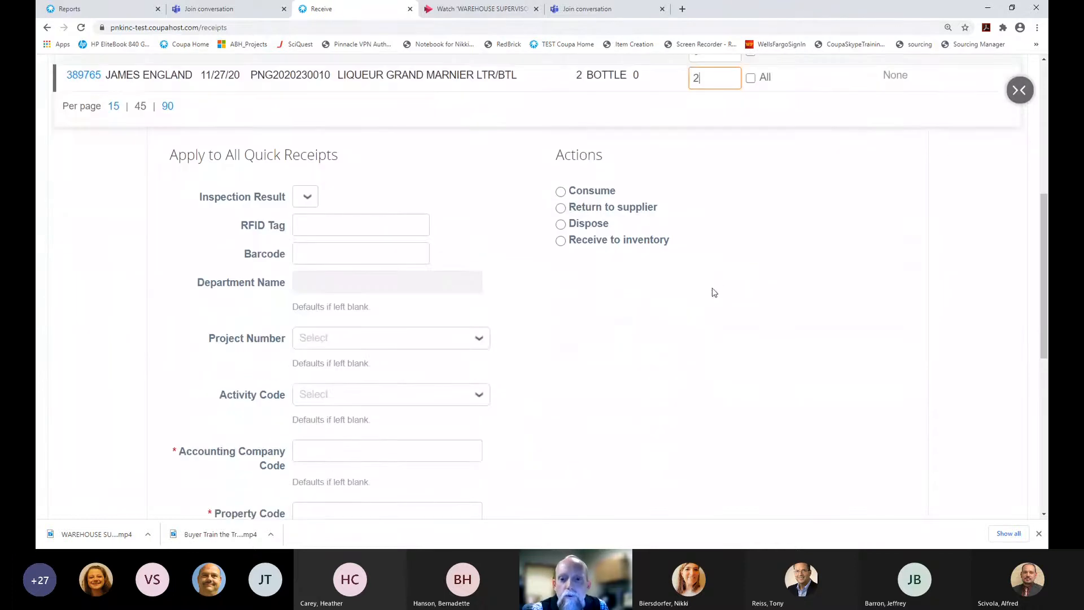
click(561, 194)
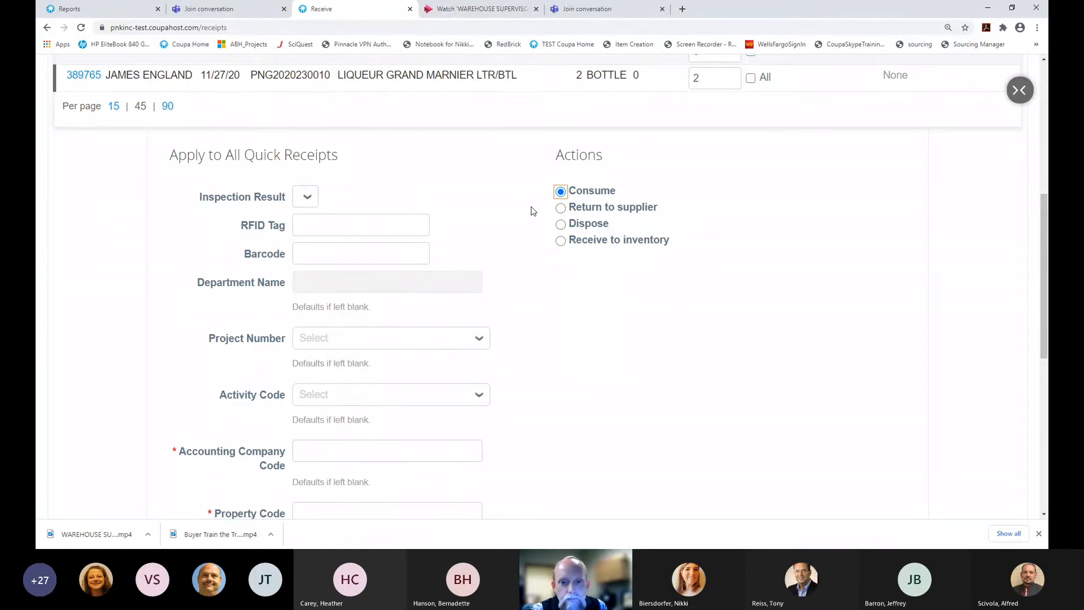
scroll(531, 210, down, 8)
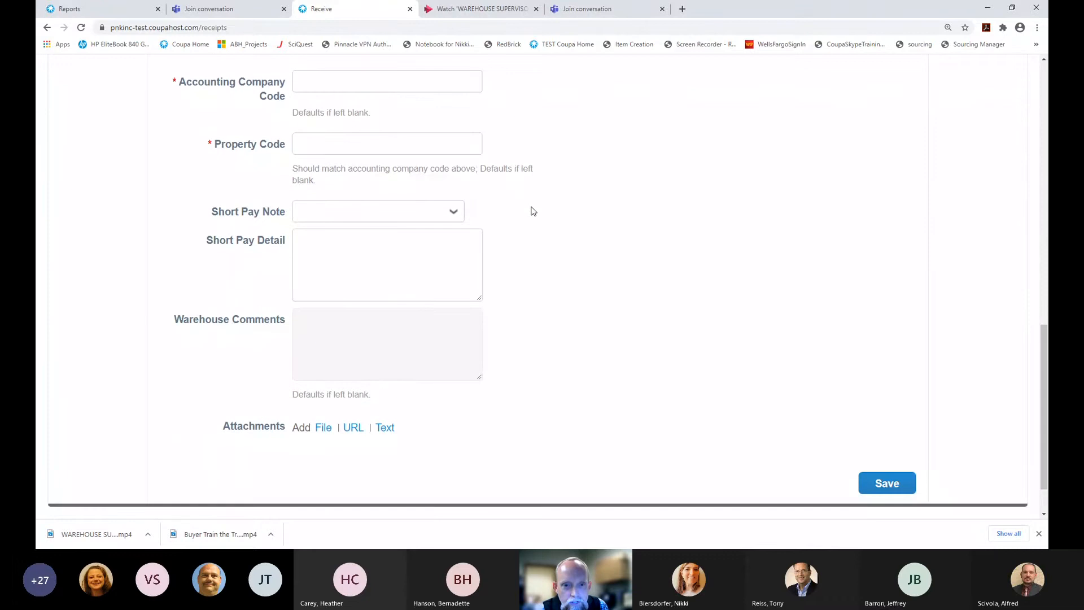
scroll(531, 210, up, 1)
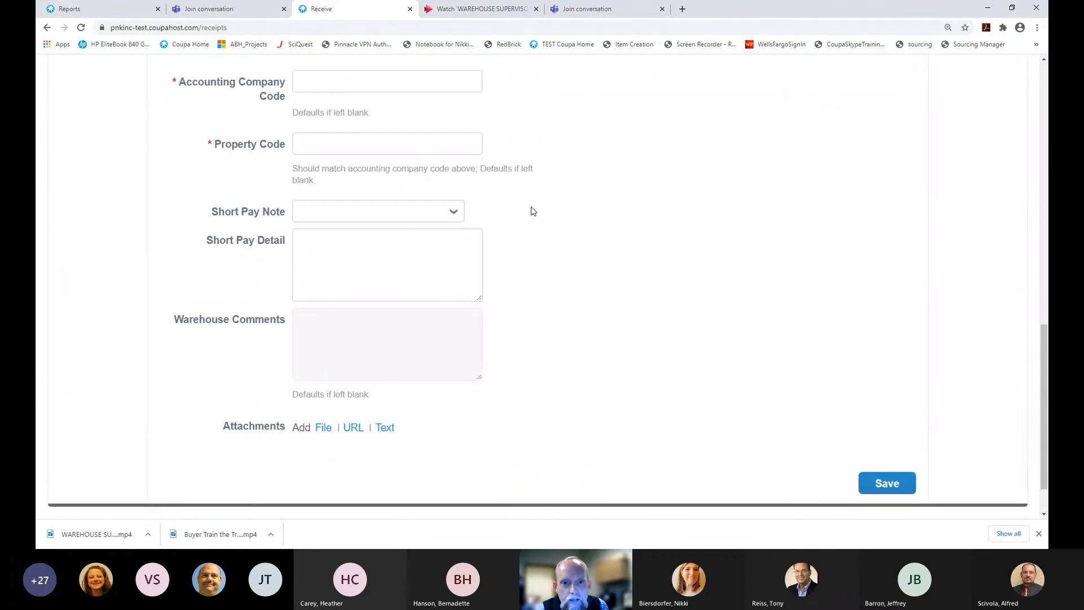
Enter 024 as both the Accounting Company Code and the Property Code
click(337, 83)
text(024)
key(Tab)
text(024)
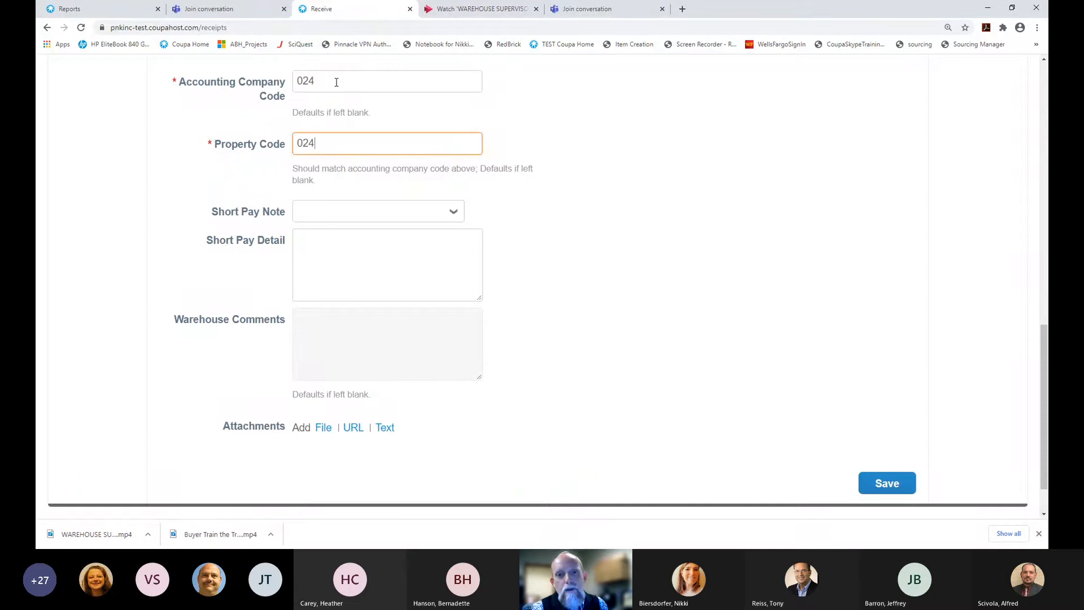
drag(294, 112, 378, 113)
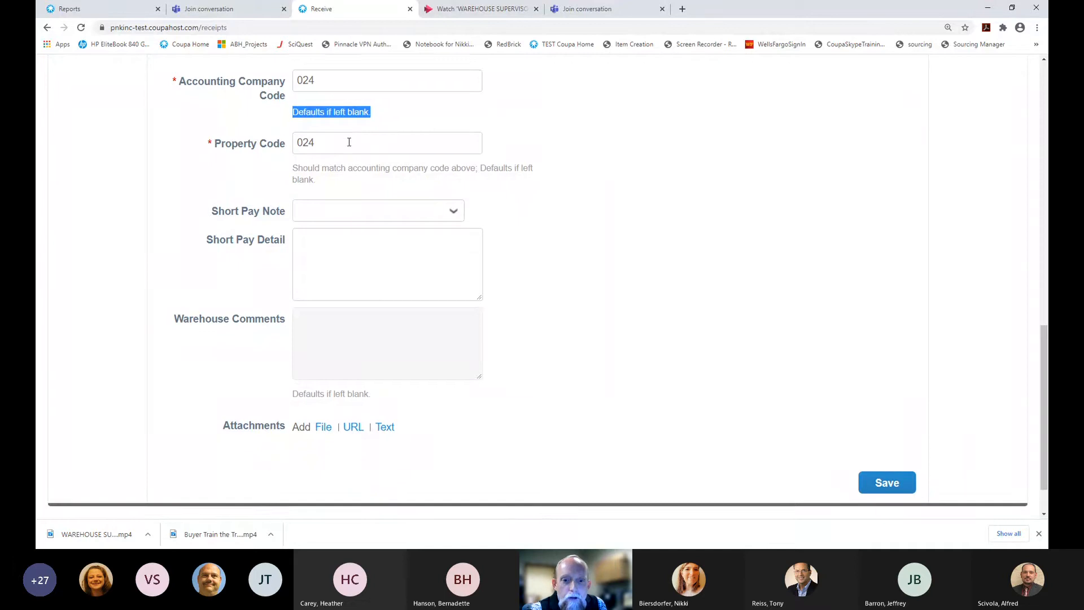
scroll(339, 237, down, 1)
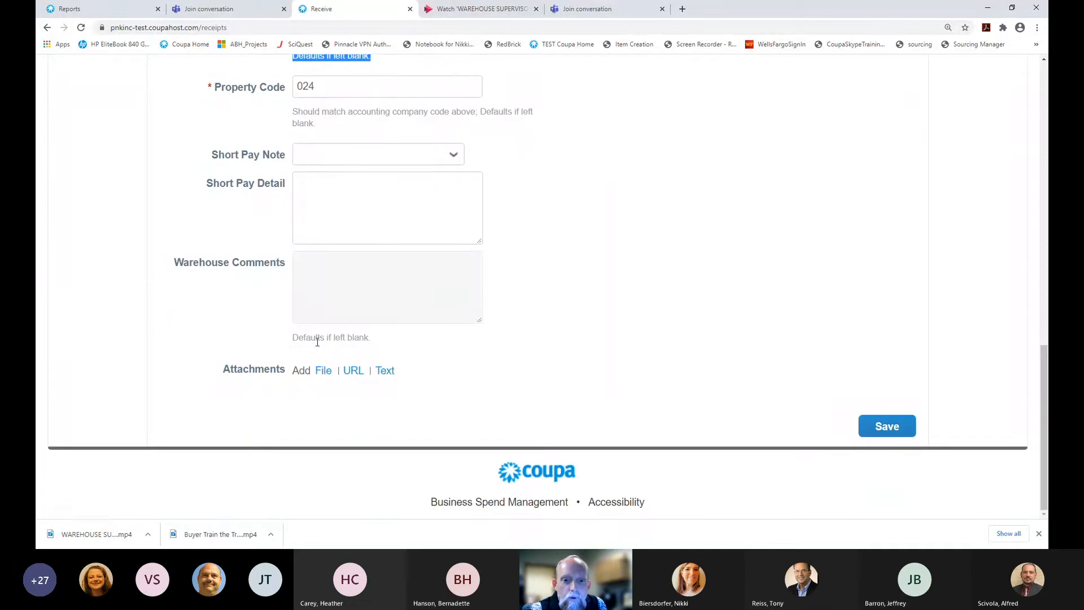
Add a file attachment to the receipt and launch the computer's file browser
click(326, 375)
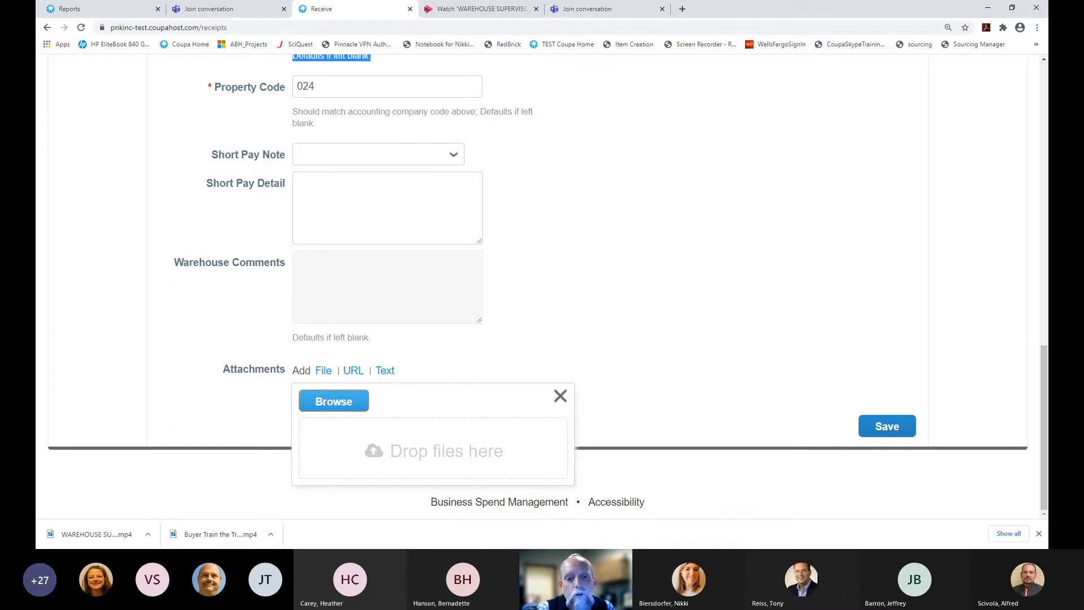
click(333, 401)
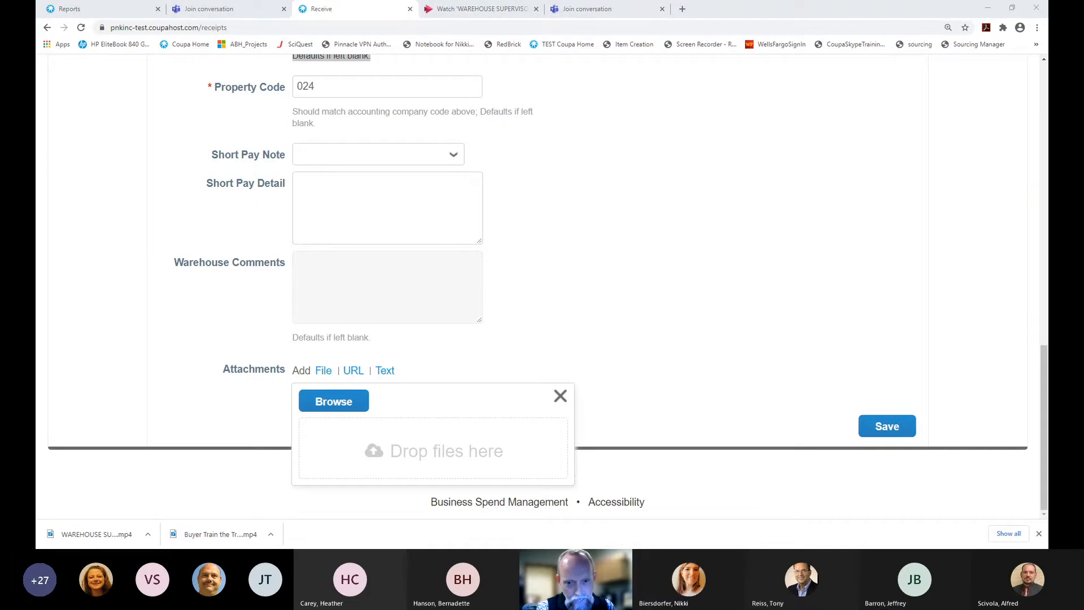
click(333, 404)
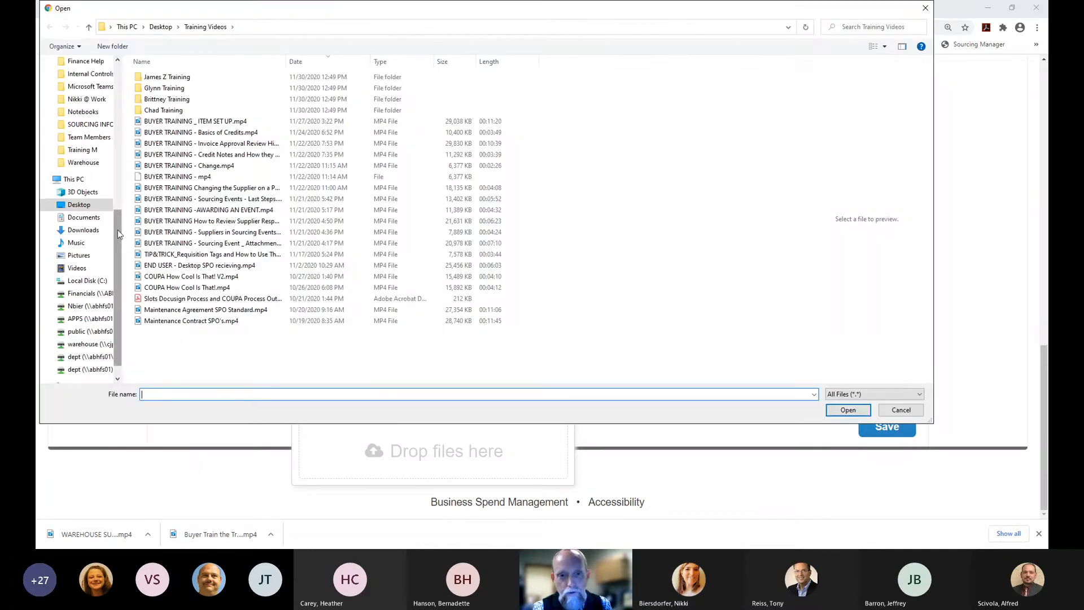
drag(117, 231, 117, 68)
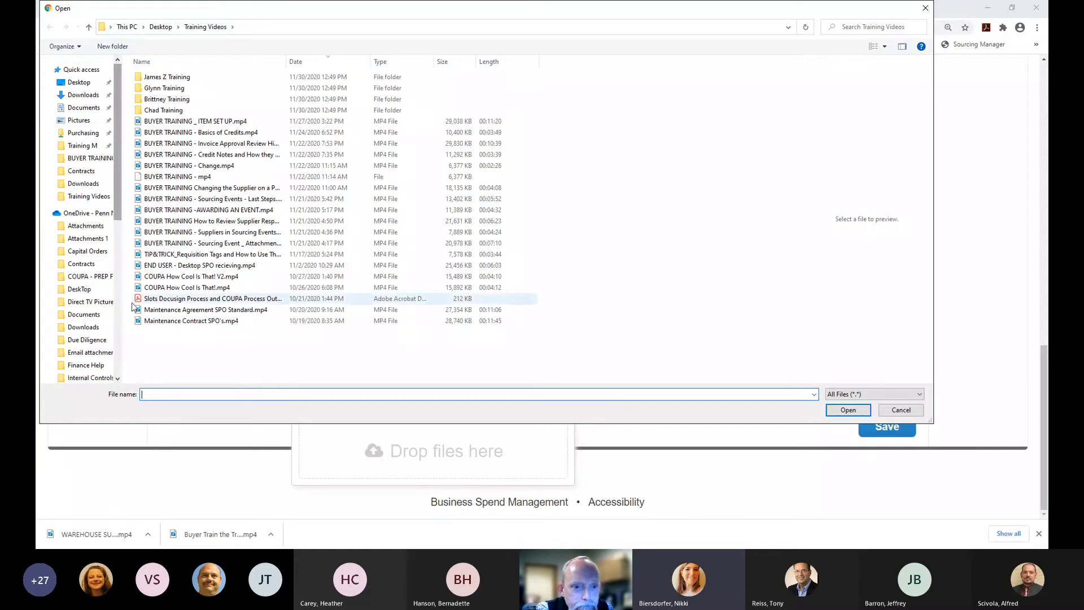
scroll(119, 373, down, 7)
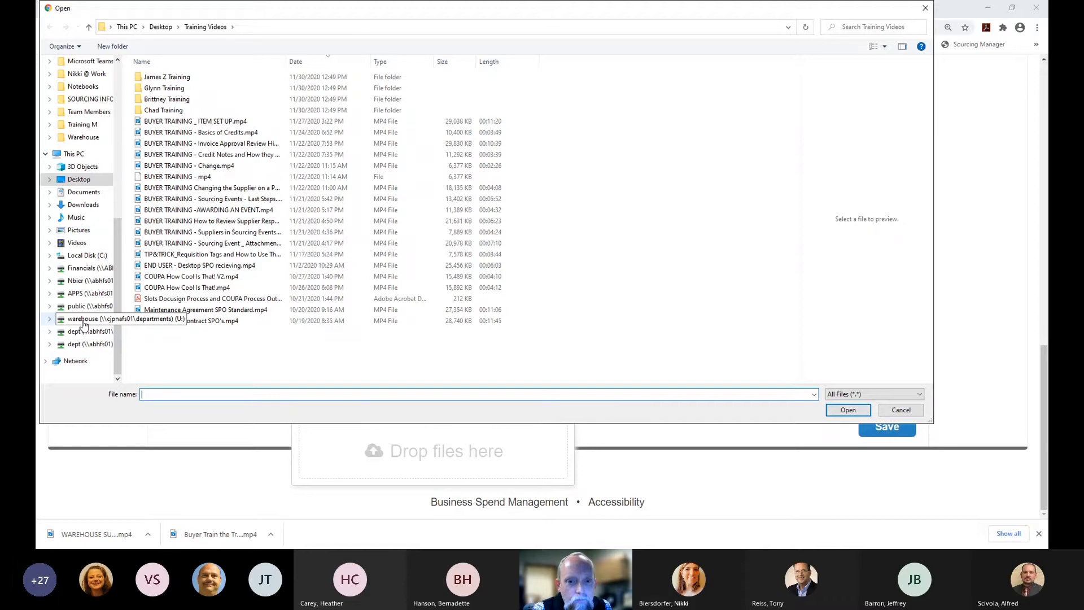
click(84, 320)
click(89, 306)
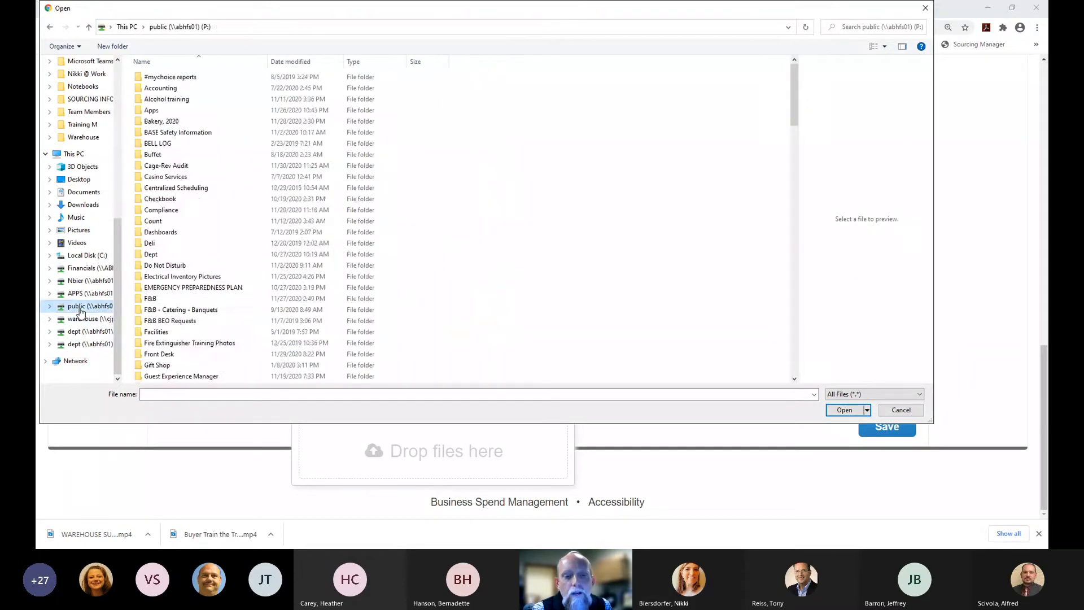
scroll(181, 350, down, 10)
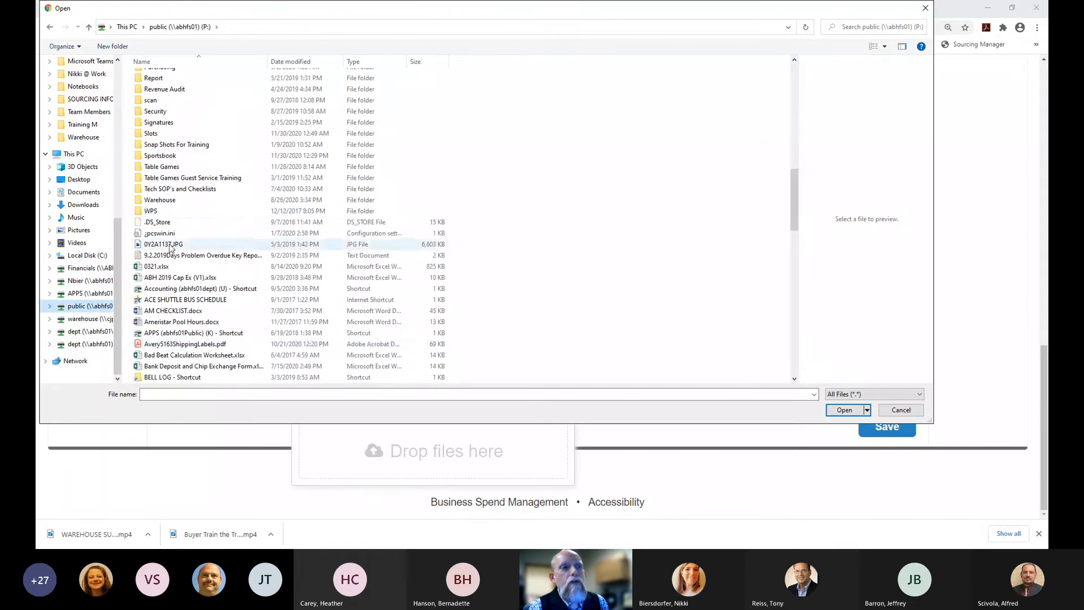
double_click(158, 201)
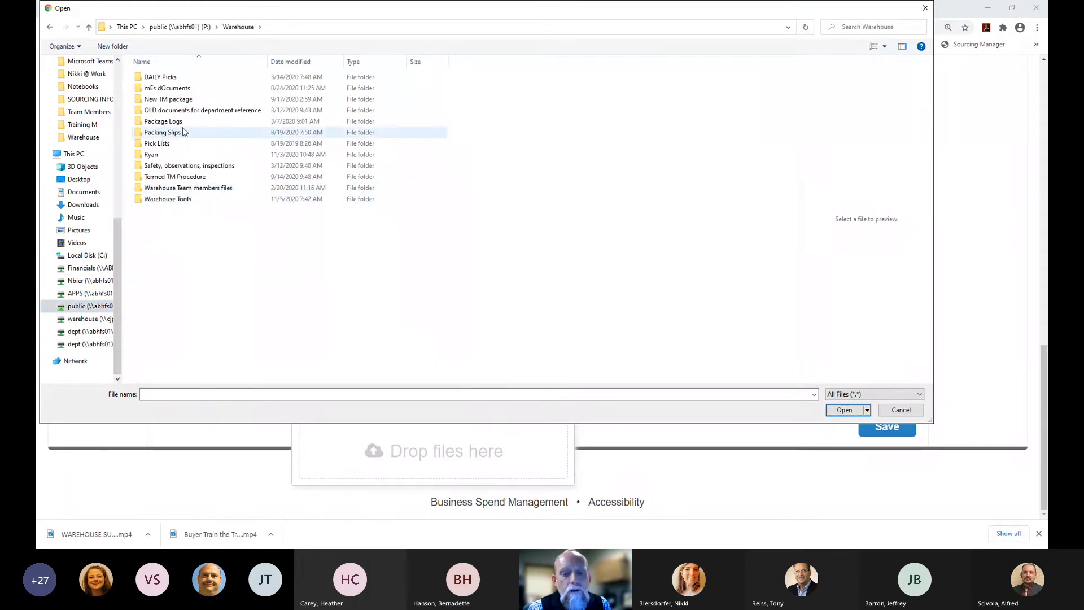
double_click(167, 146)
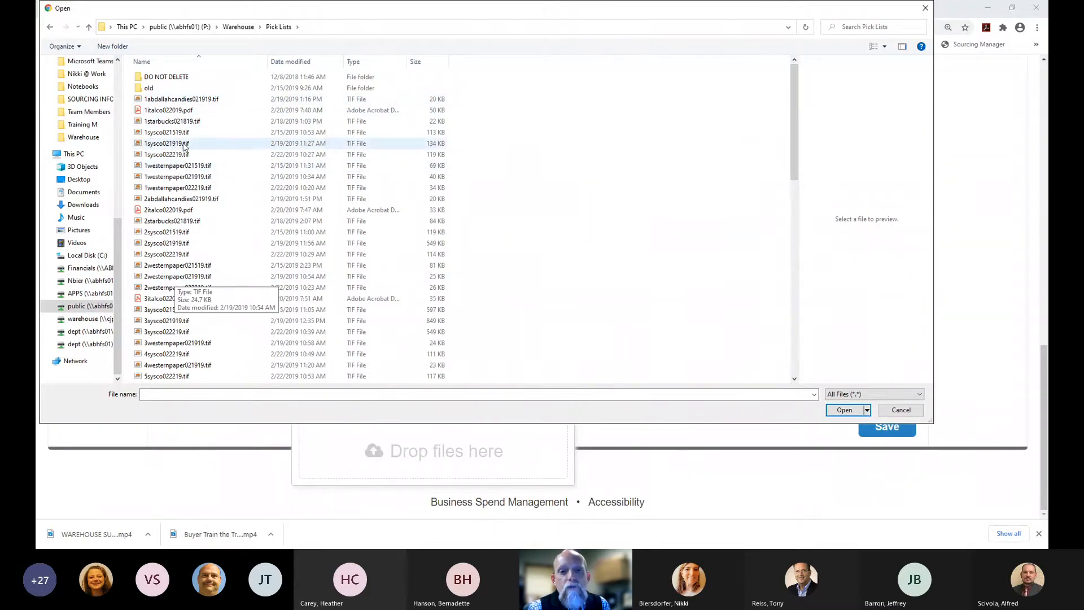
click(238, 26)
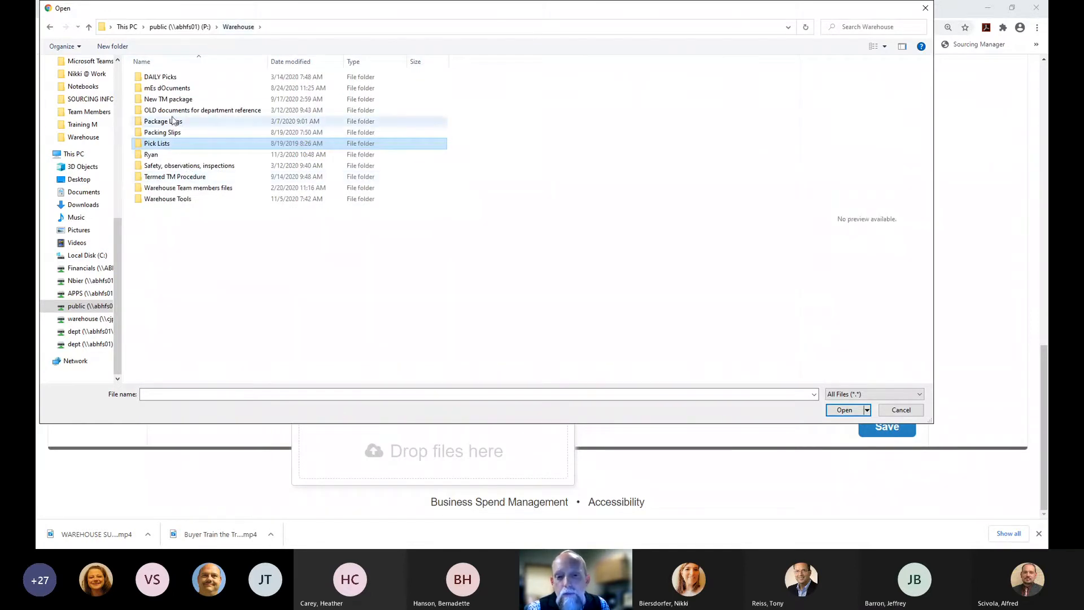
double_click(168, 145)
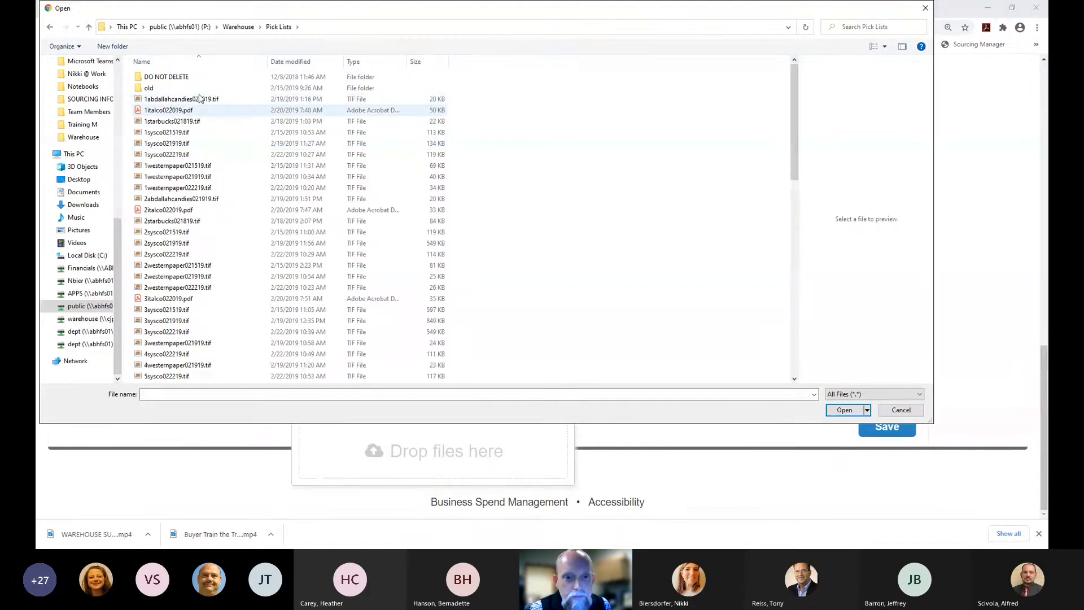
click(322, 62)
click(176, 88)
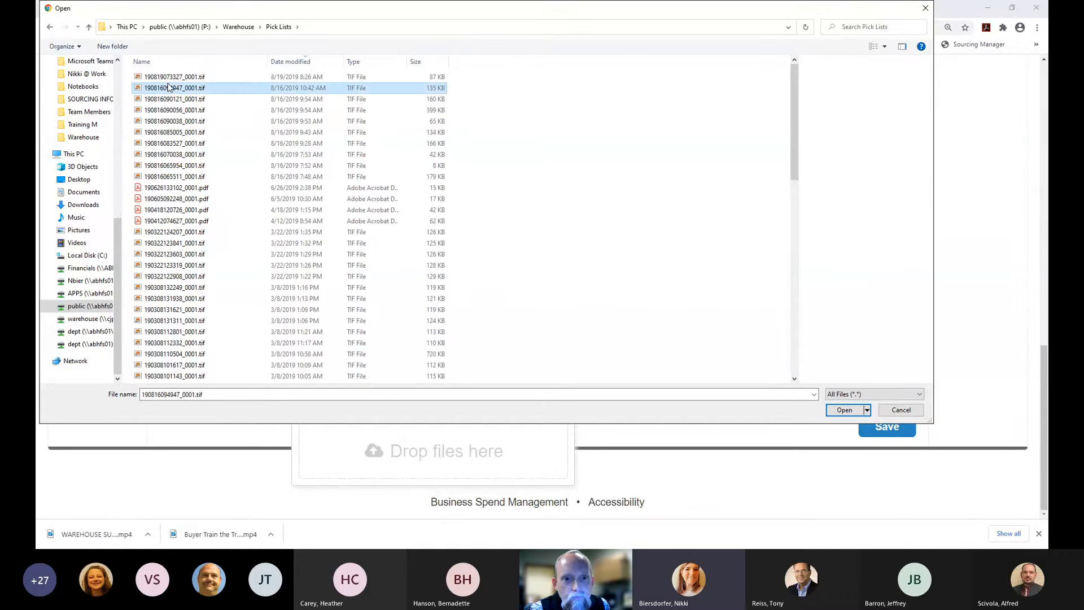
click(841, 410)
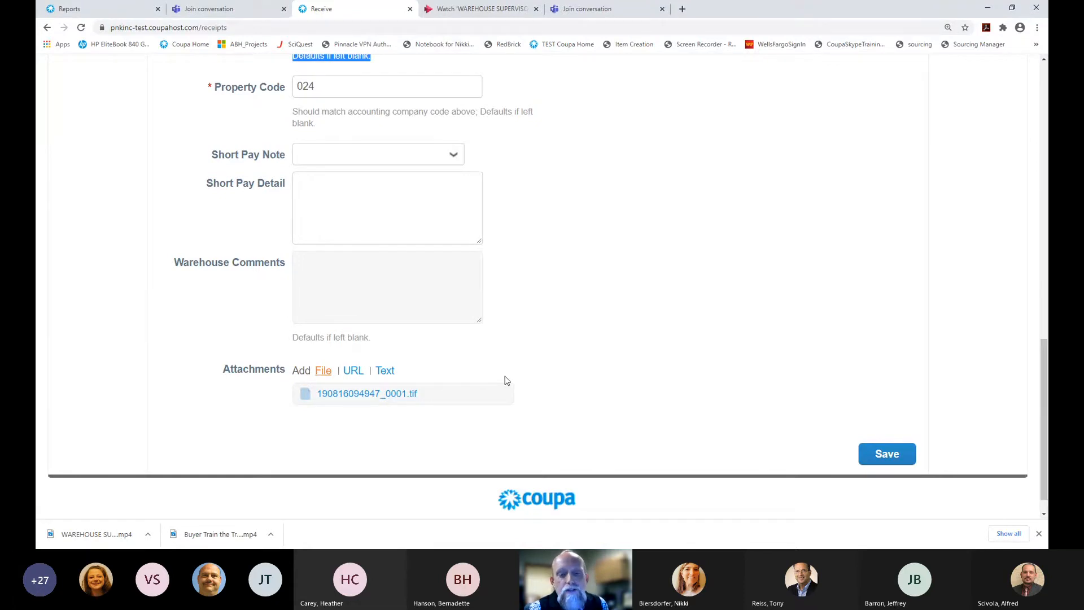
scroll(507, 380, down, 1)
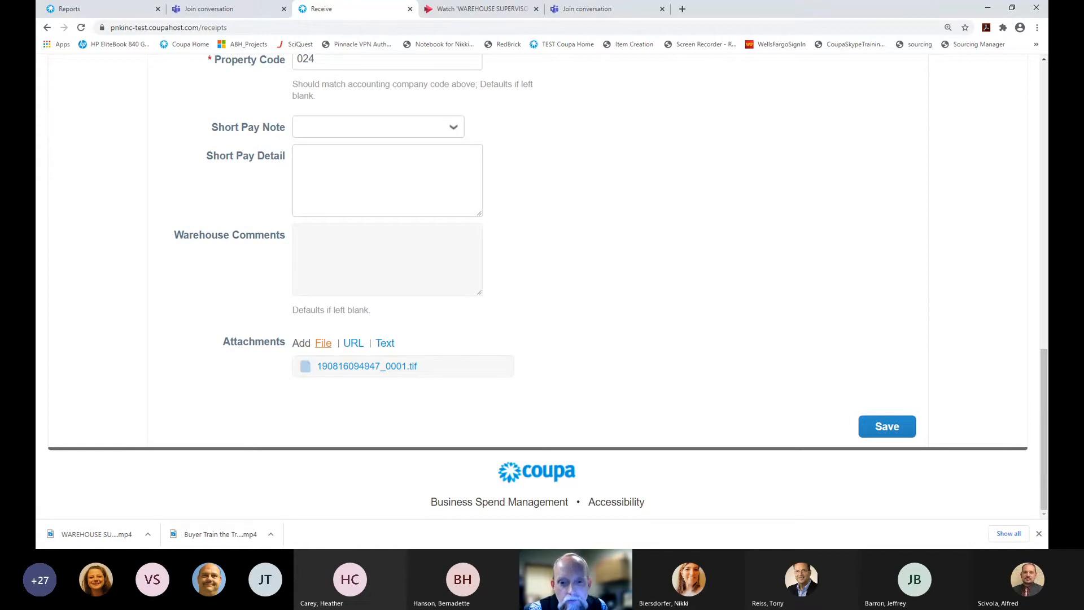
click(323, 343)
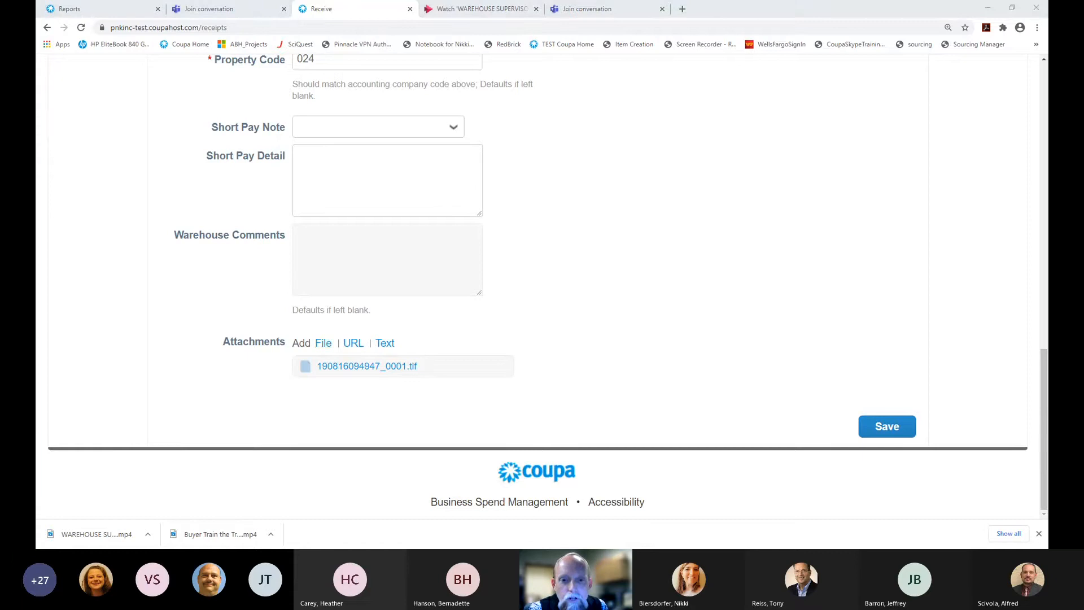
double_click(349, 372)
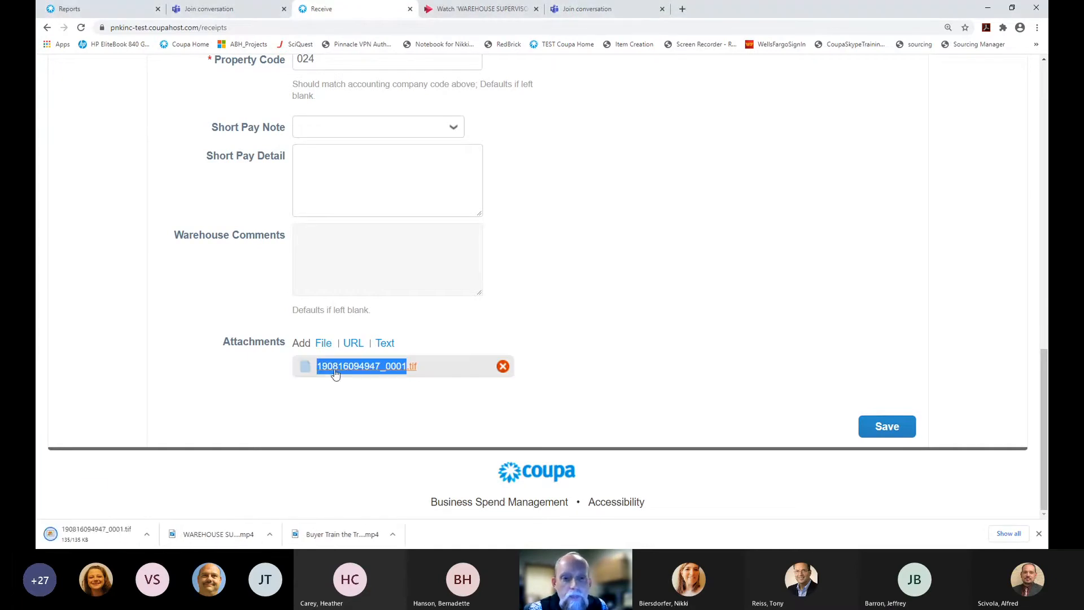
click(94, 534)
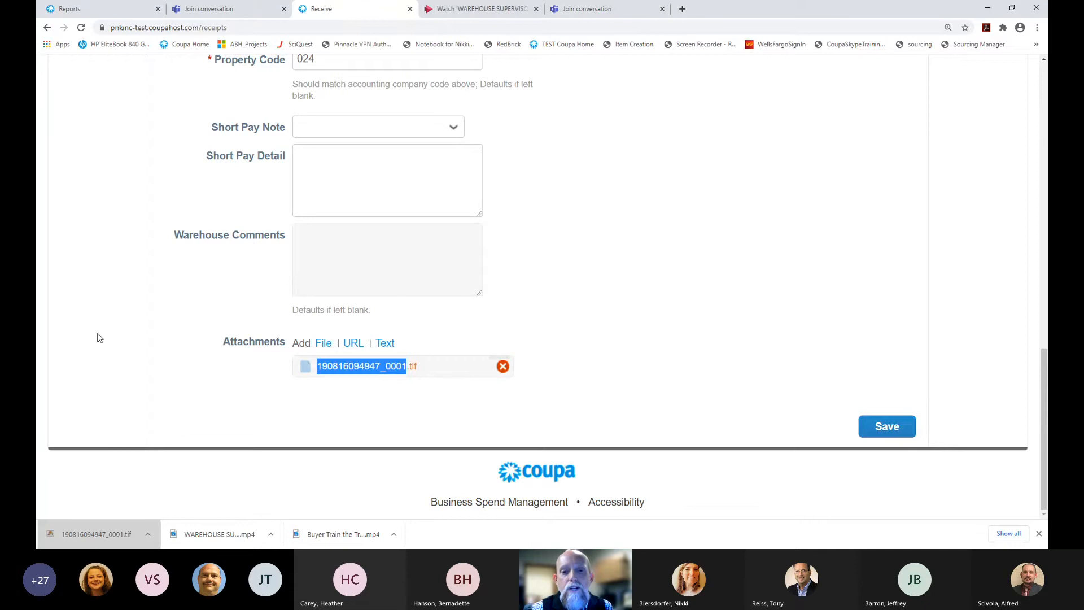
click(143, 333)
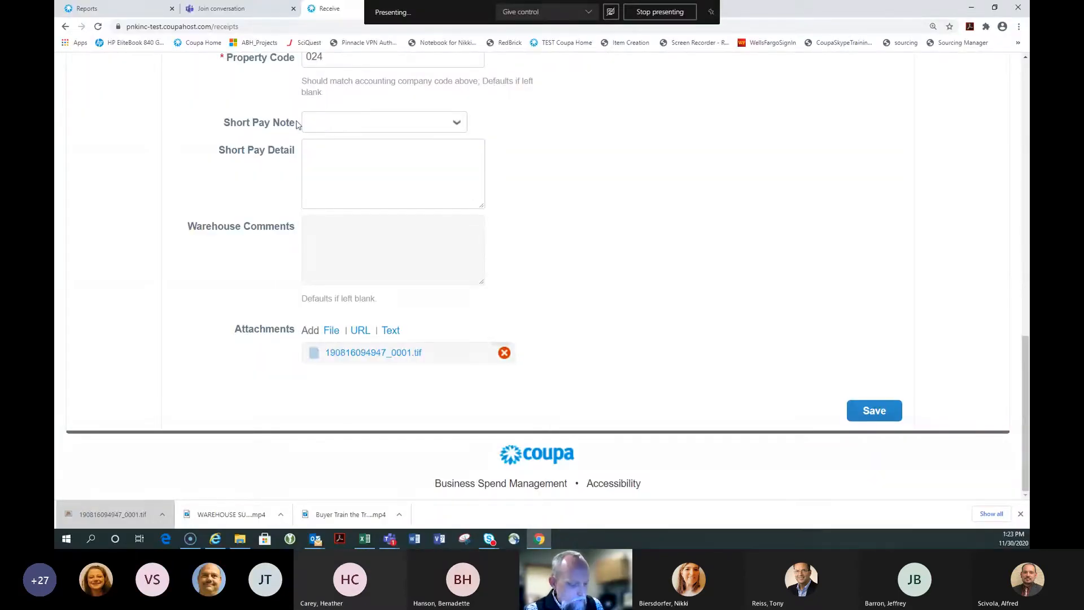
Save PO 389765's quick receipt, then bring the PowerPoint warehouse training deck back onto the other screen
click(875, 408)
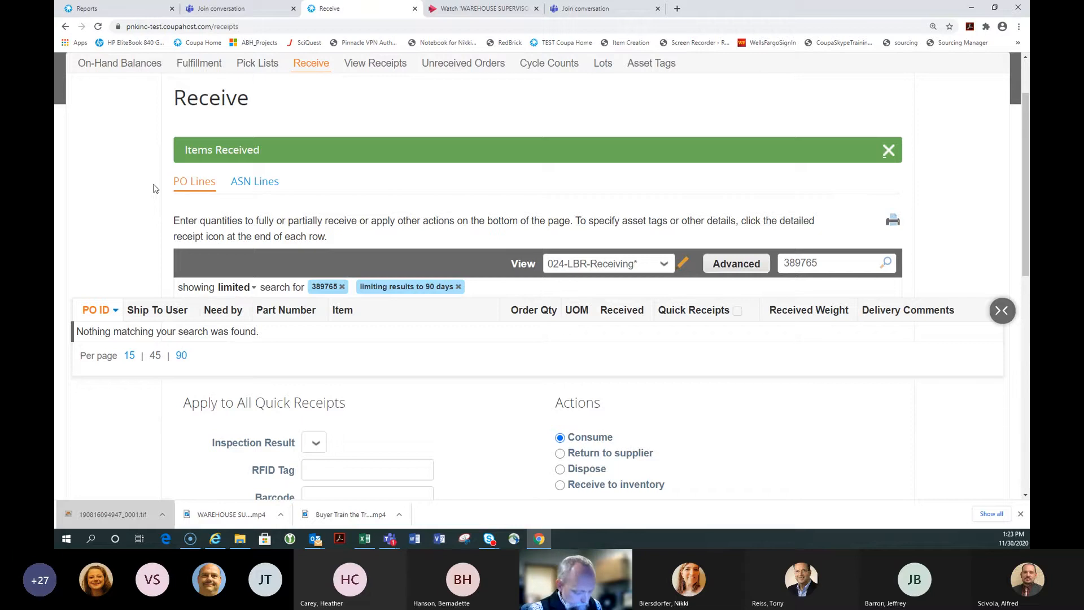
scroll(153, 189, up, 1)
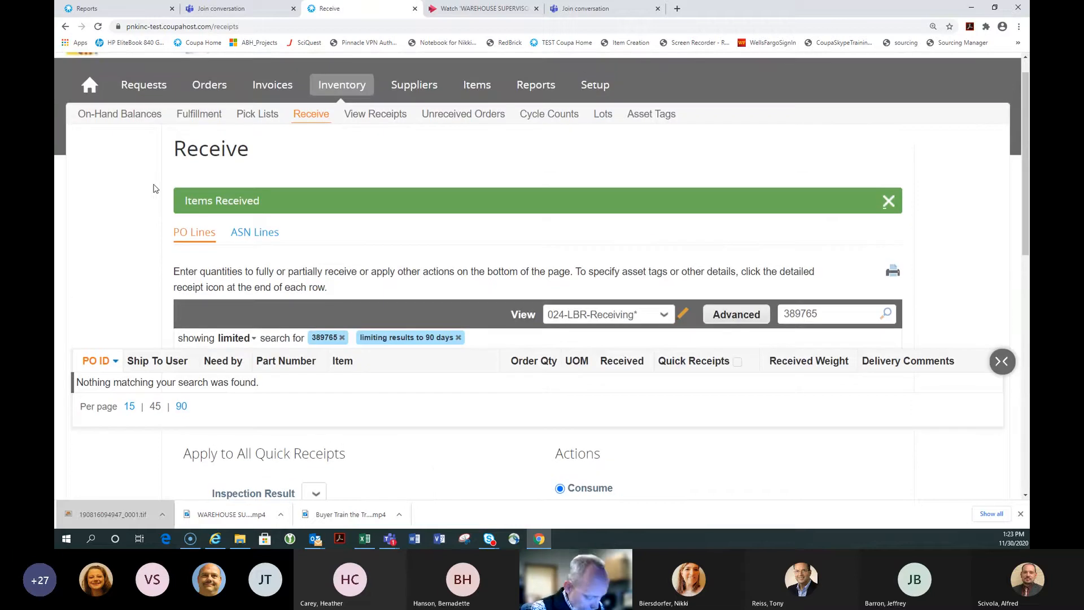
click(1021, 513)
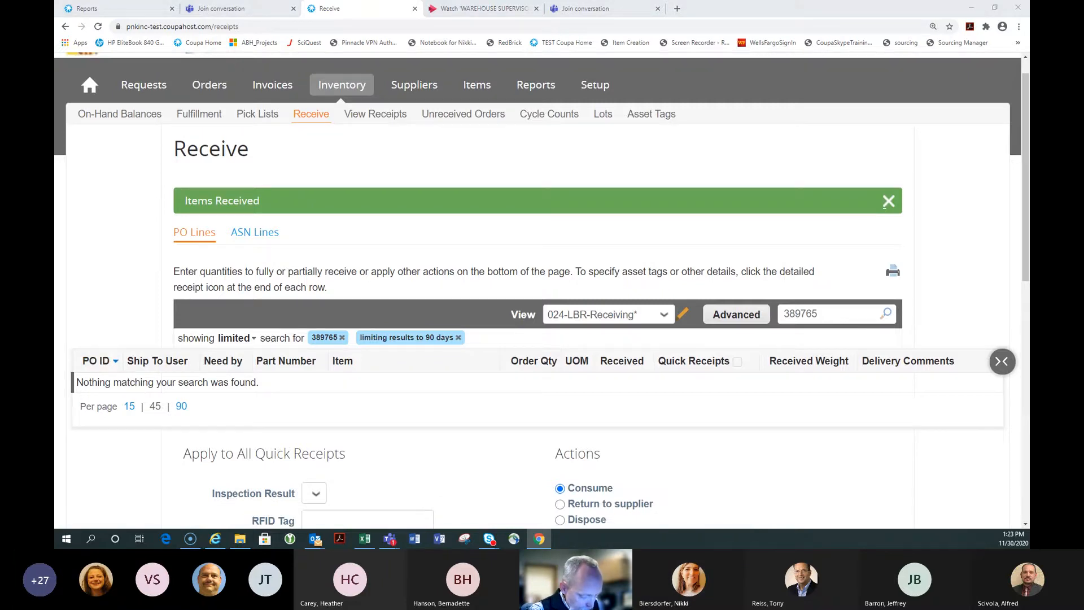
key(alt+Tab)
drag(805, 50, 1029, 57)
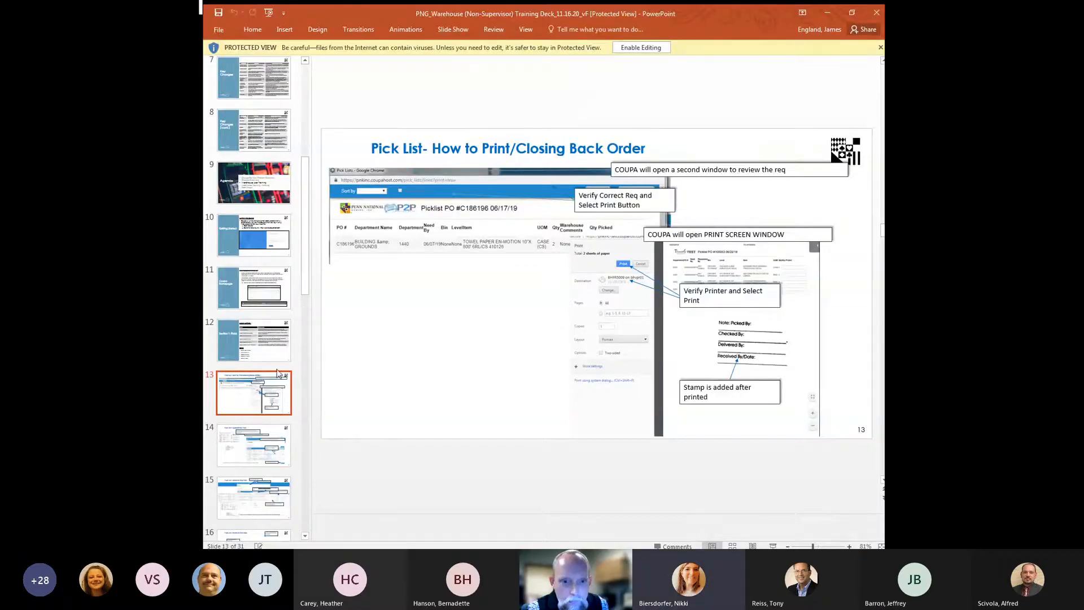
scroll(280, 370, up, 1)
scroll(288, 344, down, 9)
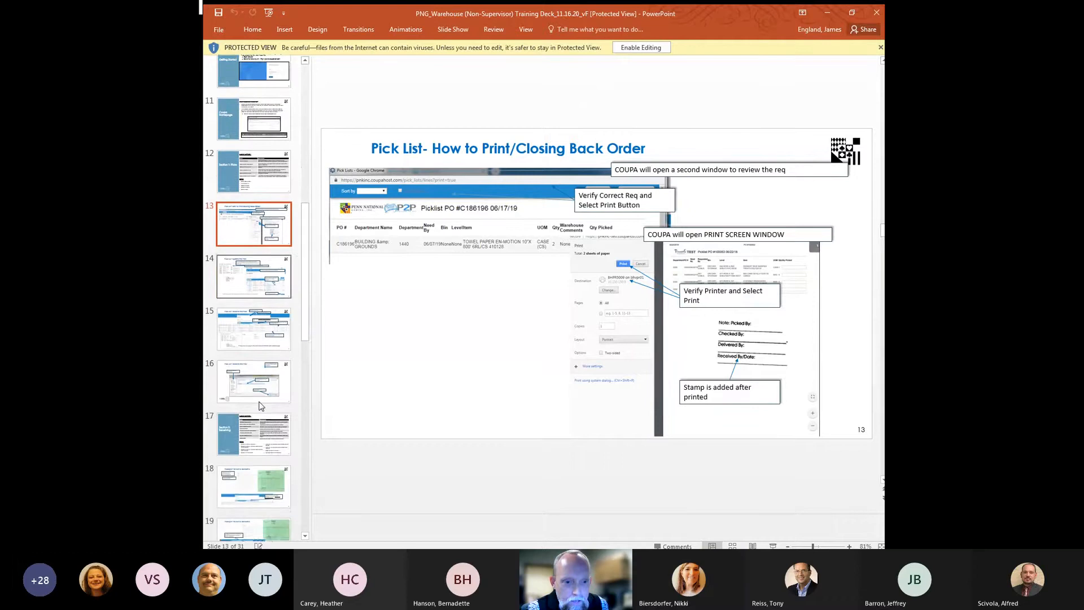
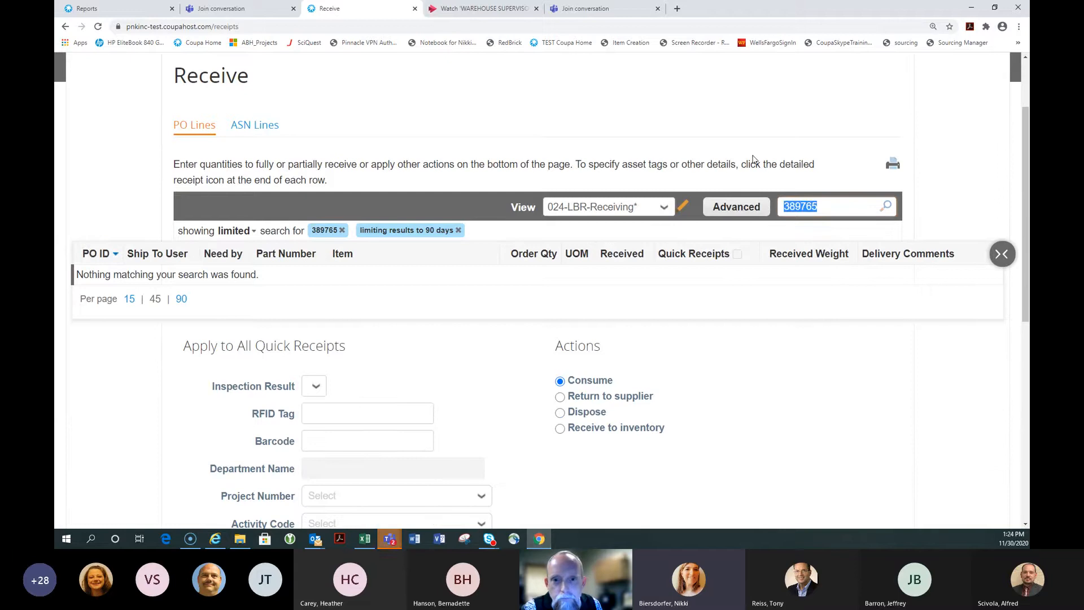
Return to Inventory > Receive with the PO filter removed, keeping the 024-LBR-Receiving* view
key(BackSpace)
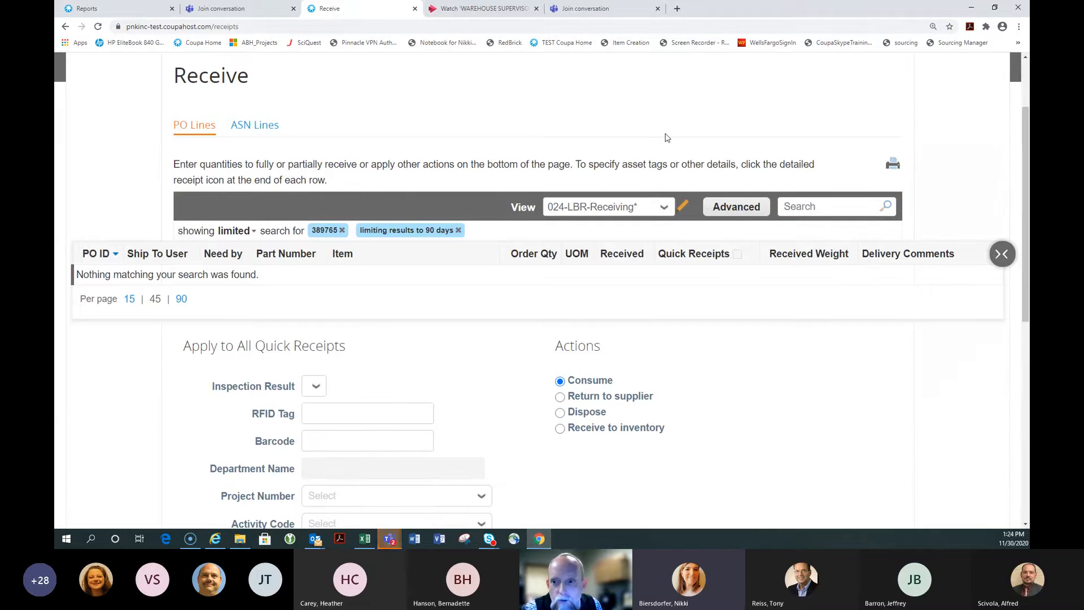
scroll(522, 129, up, 3)
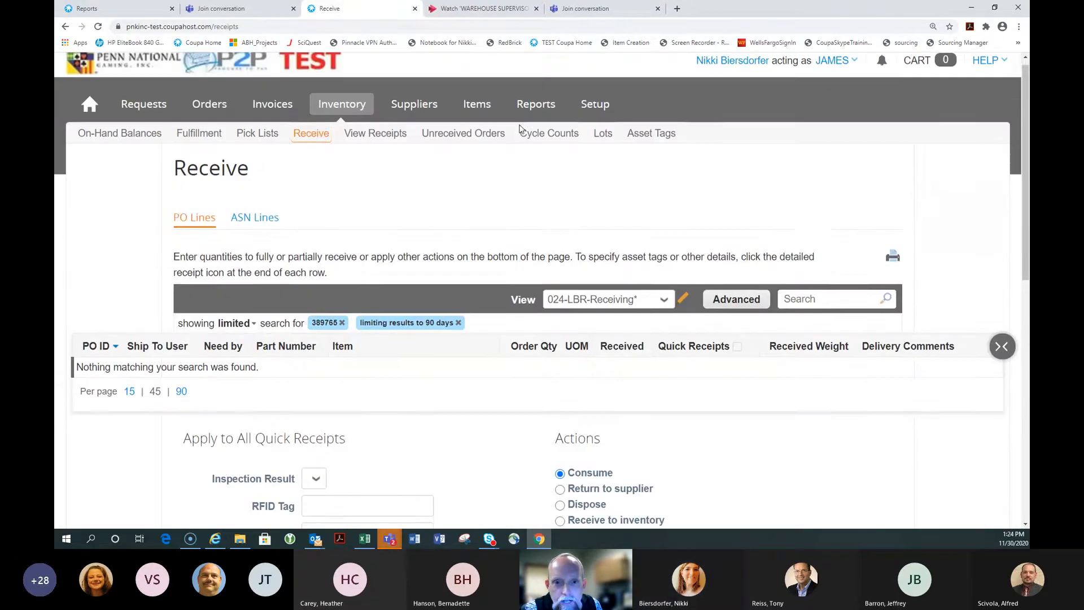
click(340, 115)
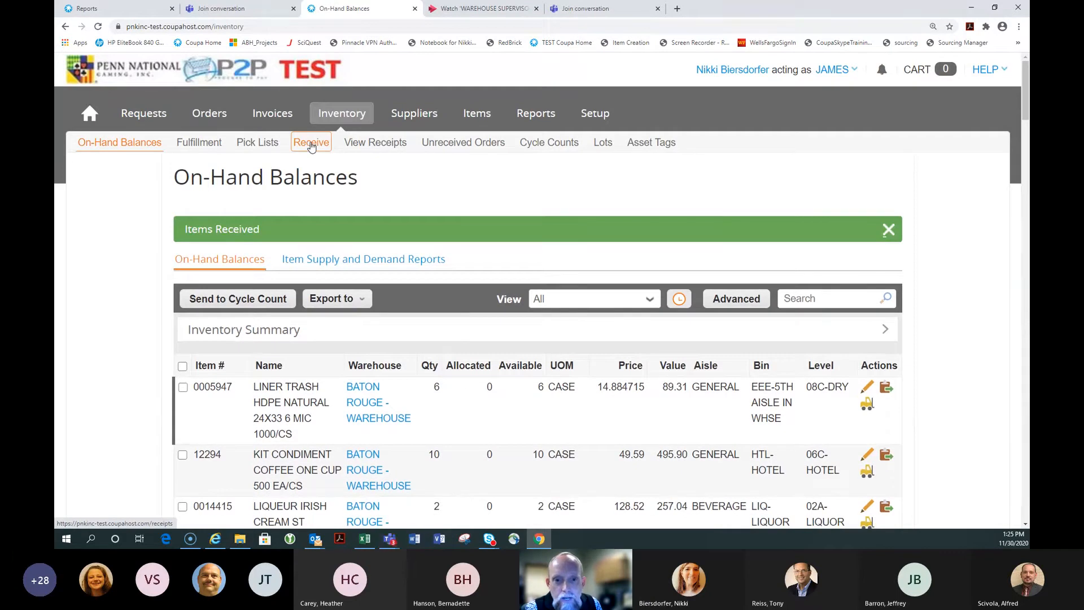
click(311, 144)
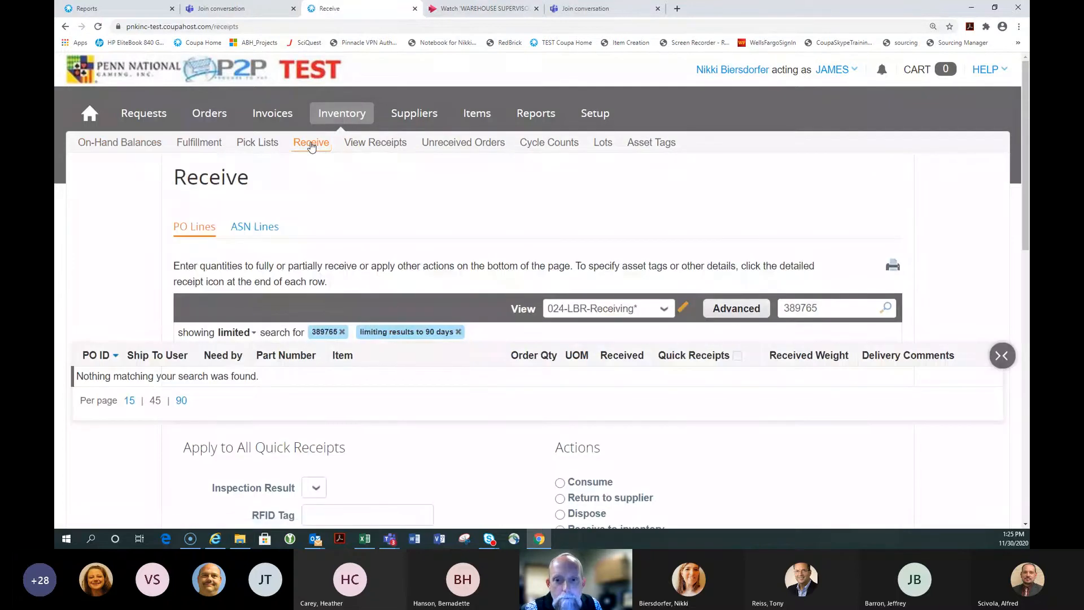
click(342, 332)
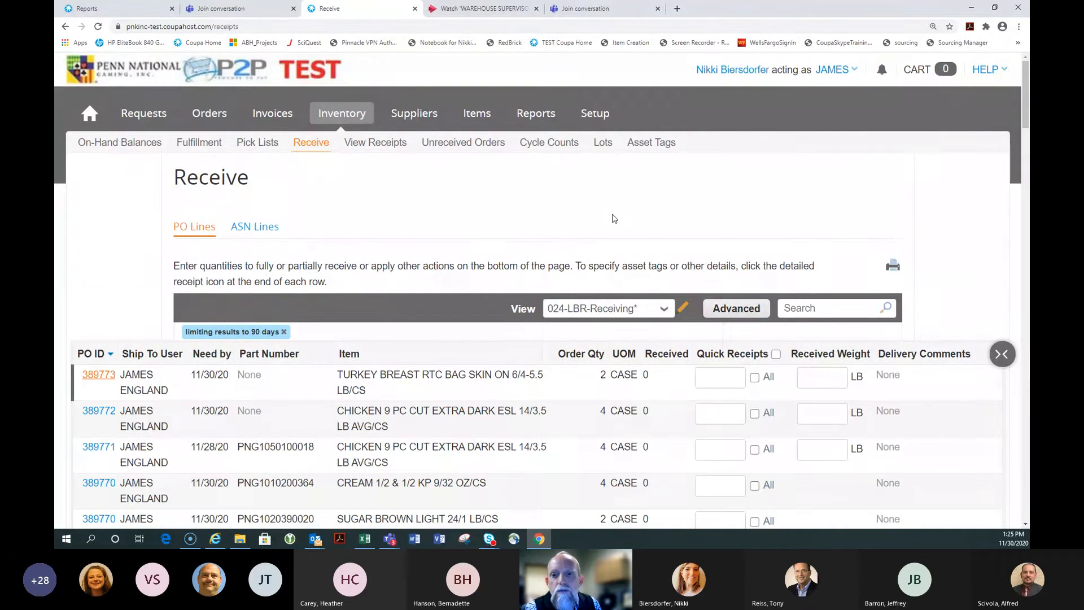
scroll(595, 248, down, 1)
click(595, 258)
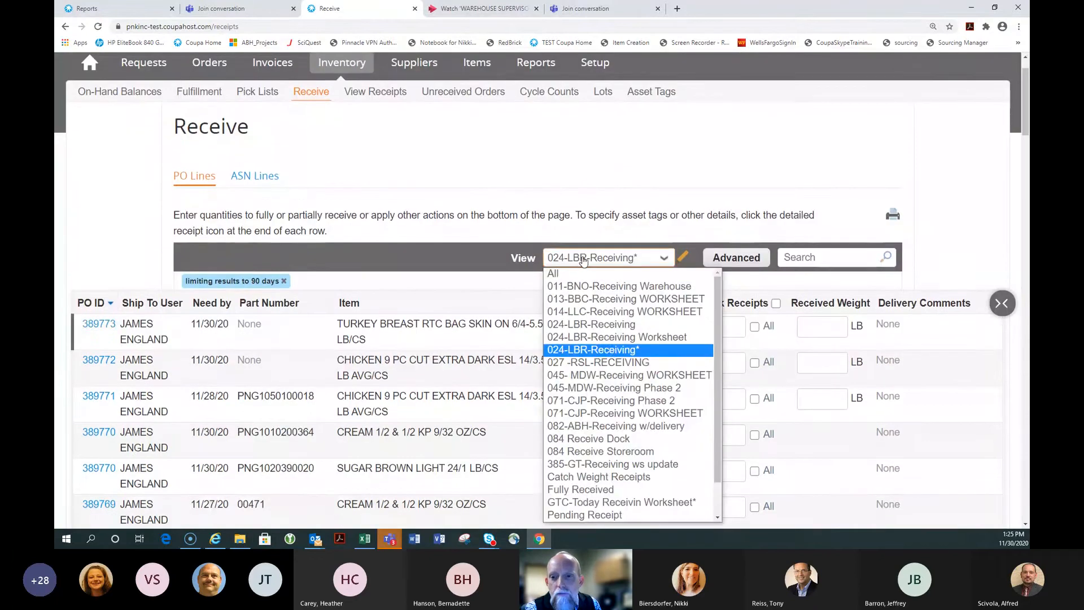
click(602, 351)
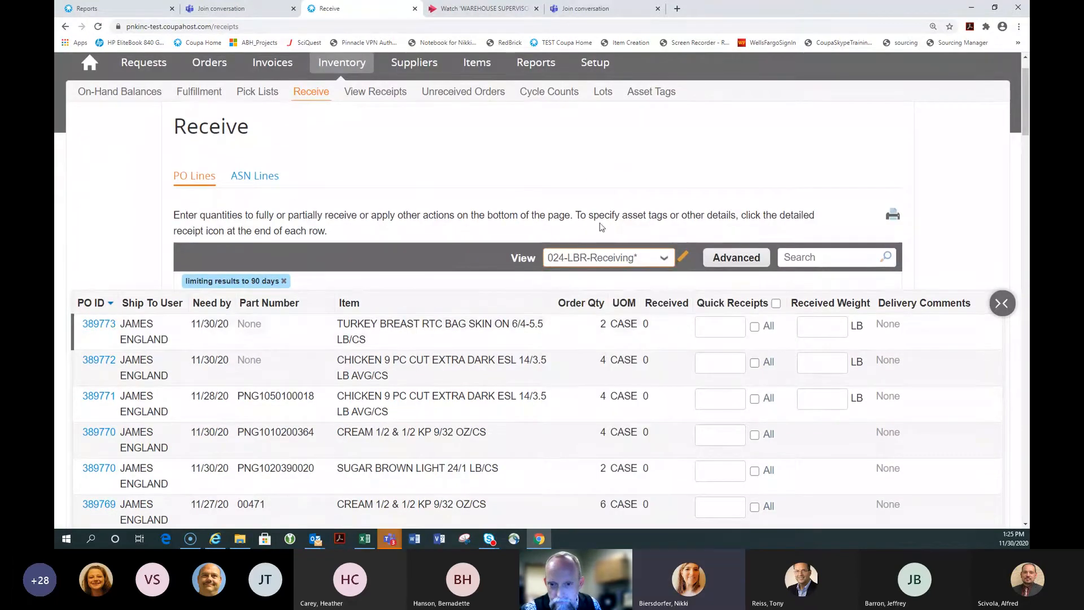
scroll(615, 172, down, 1)
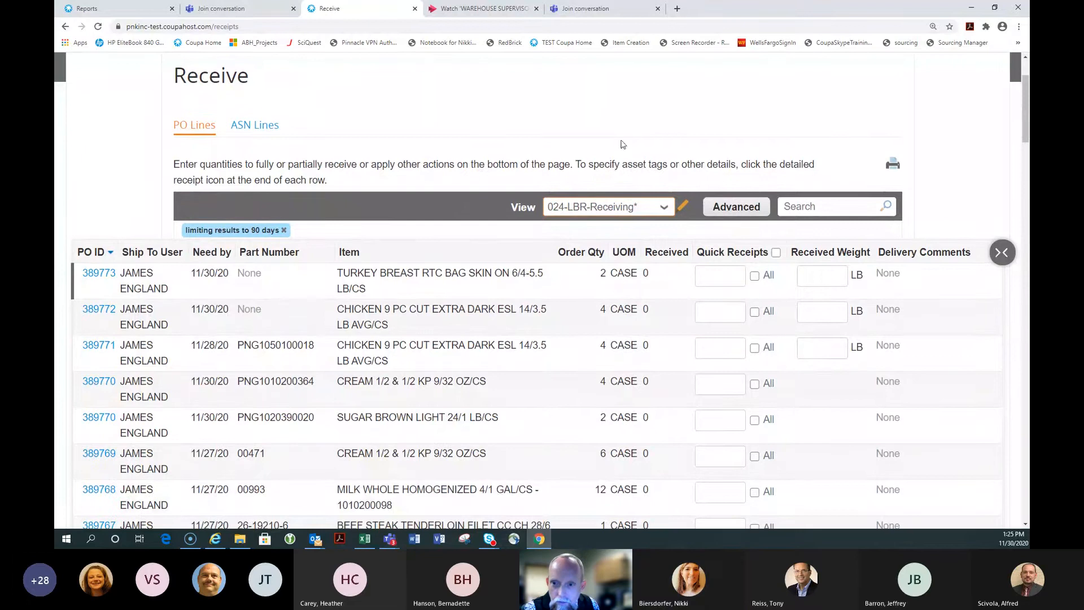
Search the Receive list for PO 389677 and print the results
click(808, 208)
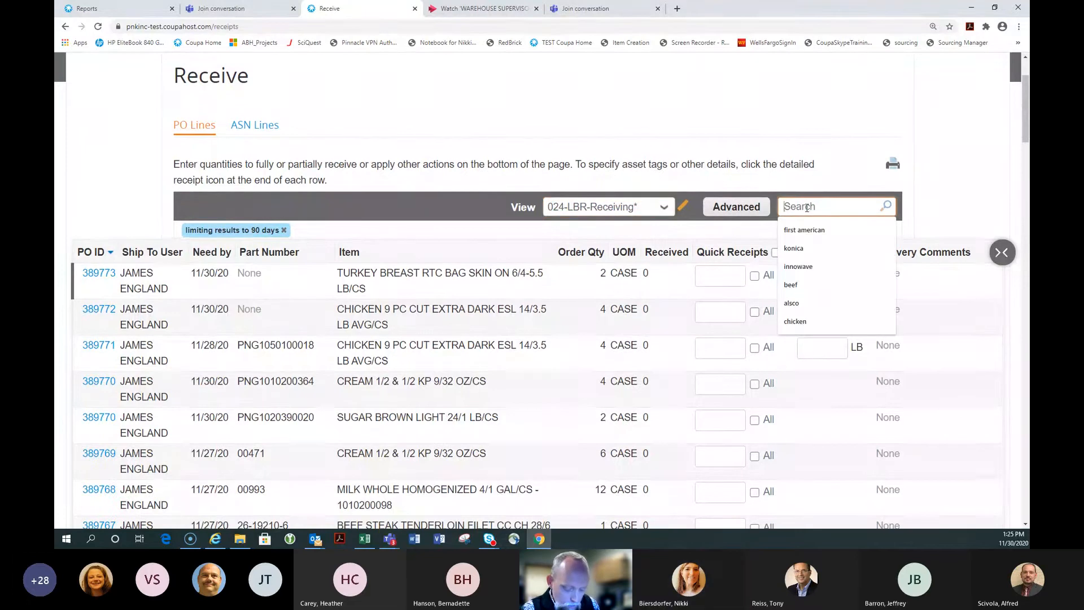
text(38)
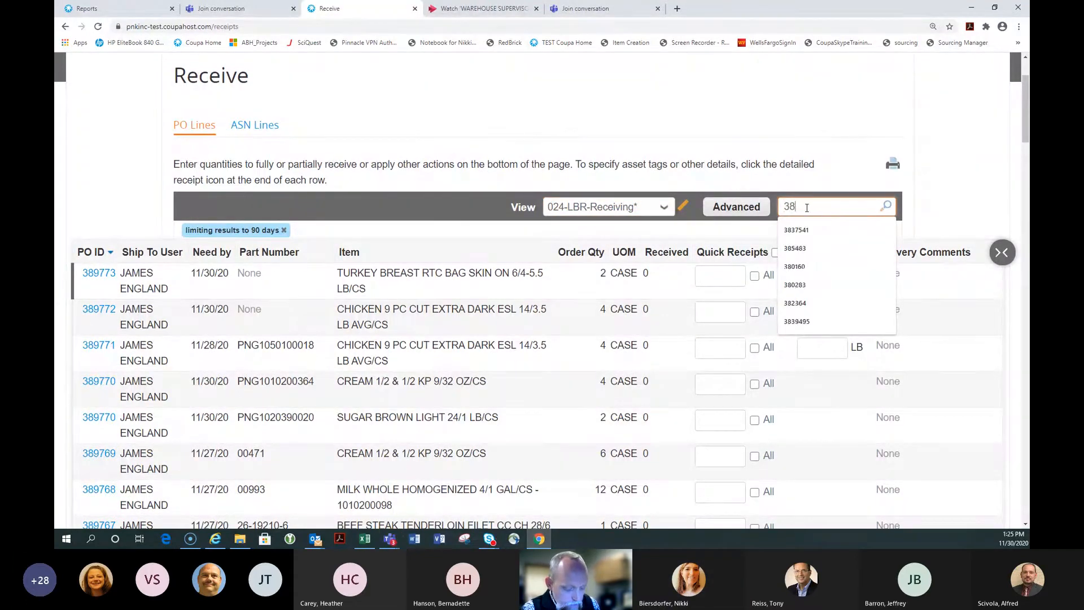
text(9677)
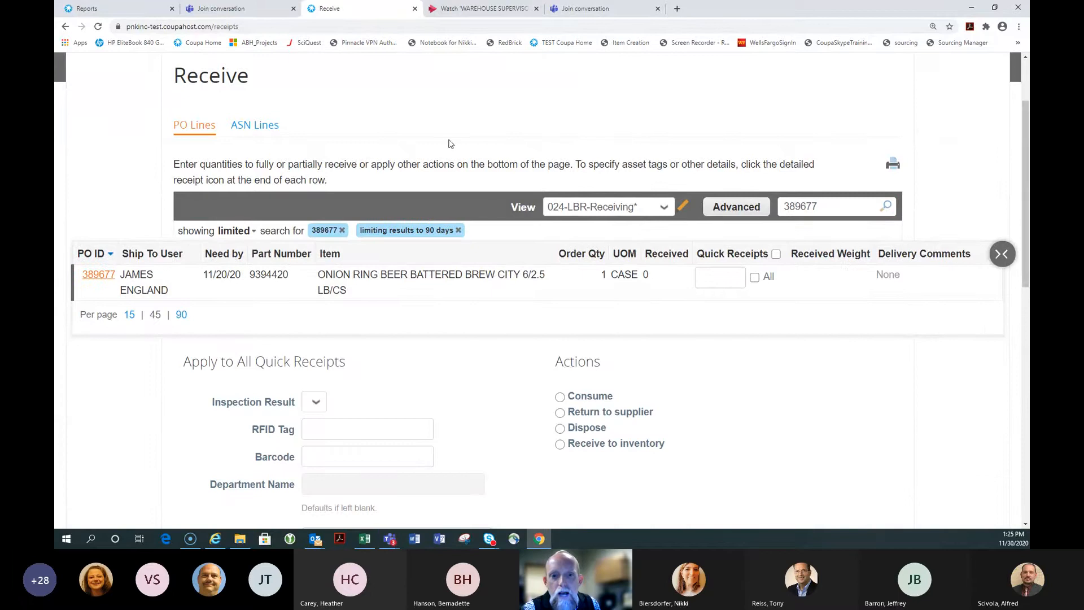
scroll(451, 141, down, 1)
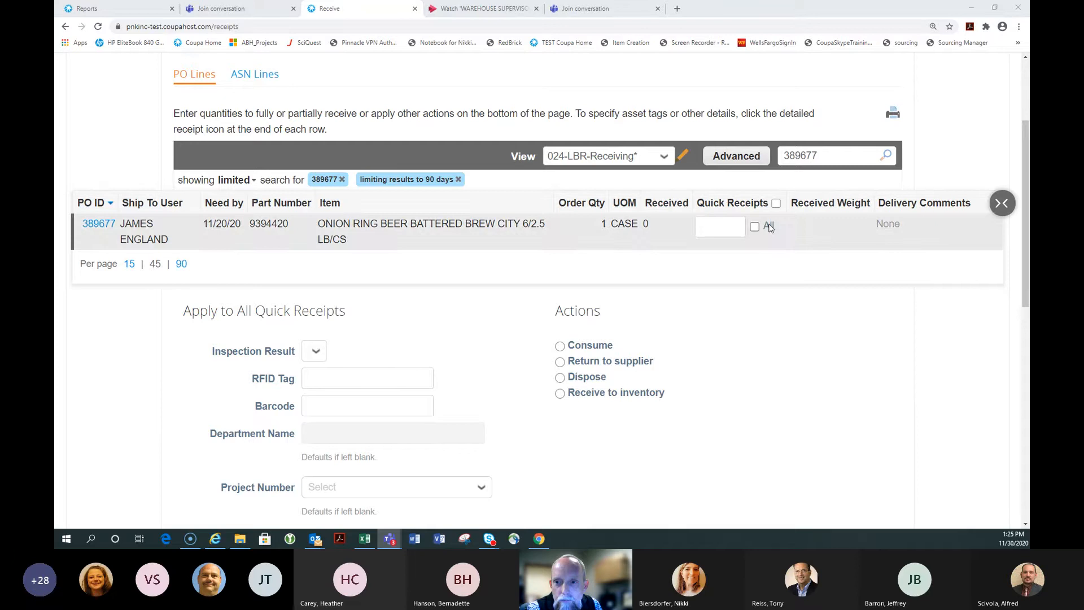
click(893, 113)
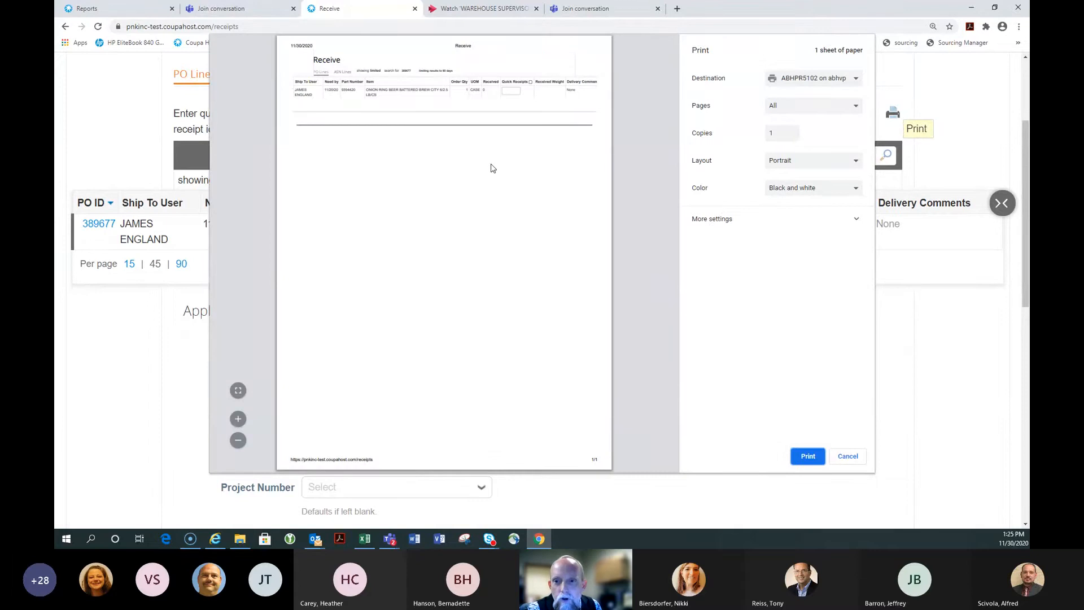
Switch the printout layout to Landscape and close the print preview
click(788, 161)
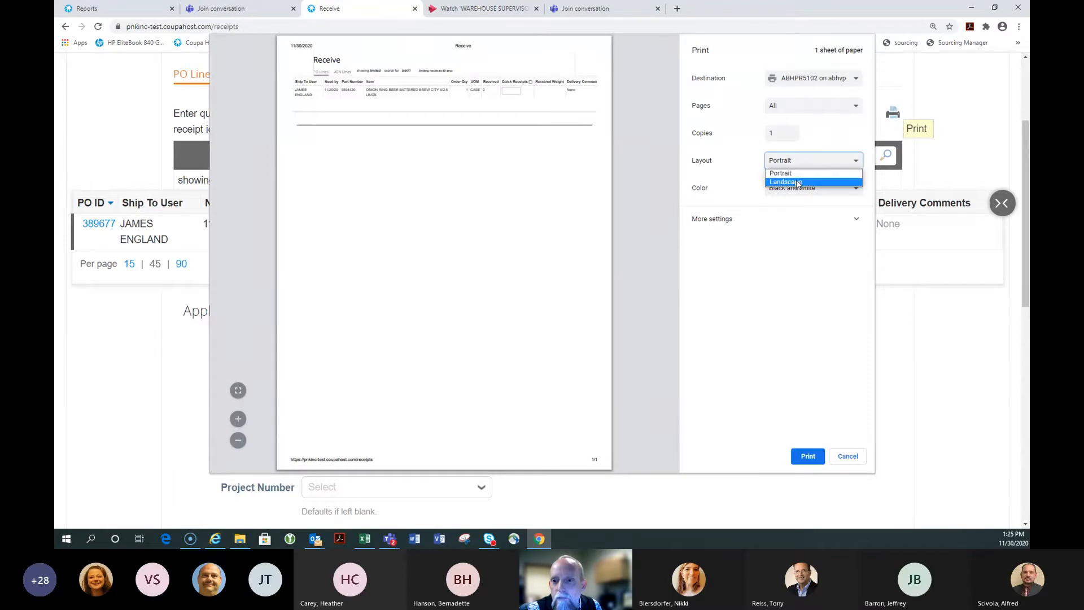
click(797, 183)
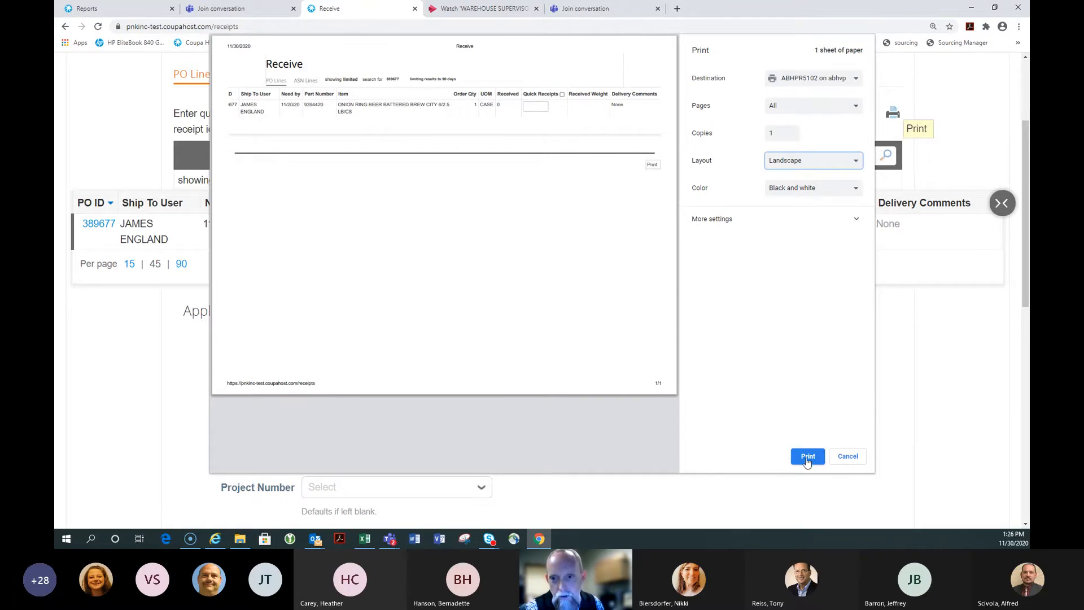
click(851, 458)
scroll(863, 145, up, 3)
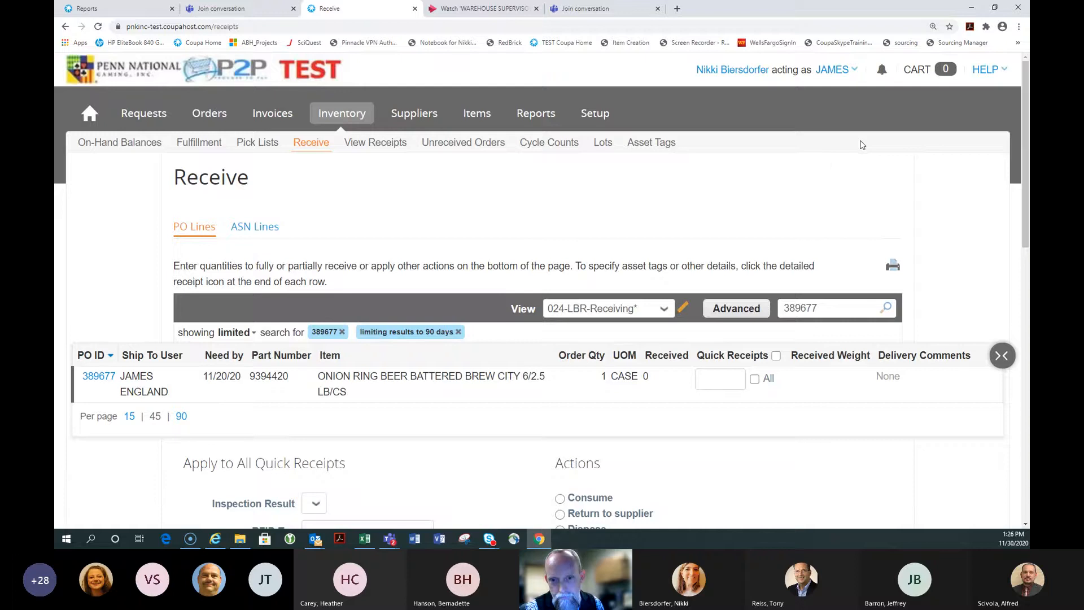
scroll(832, 167, down, 1)
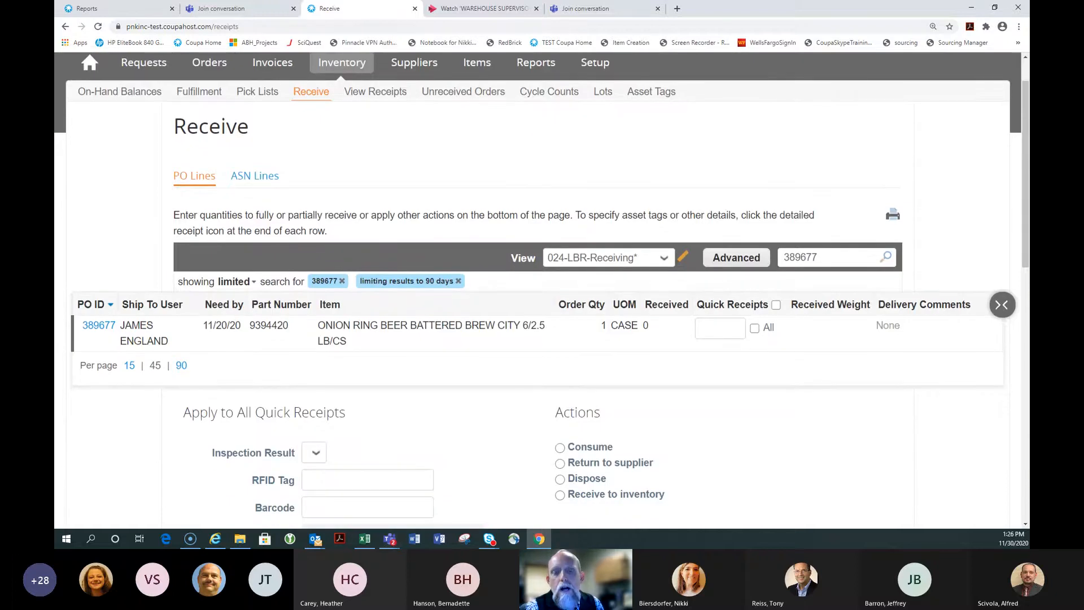
click(390, 540)
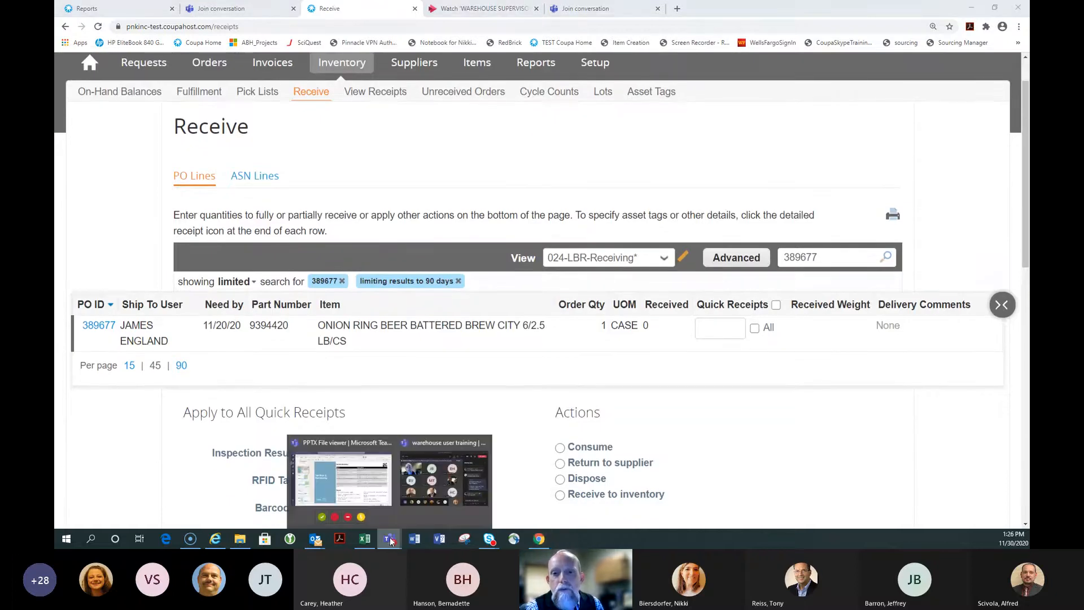
Show slide 18, Receipts – Direct to Consume, in the Teams training deck, then return to Coupa
click(342, 479)
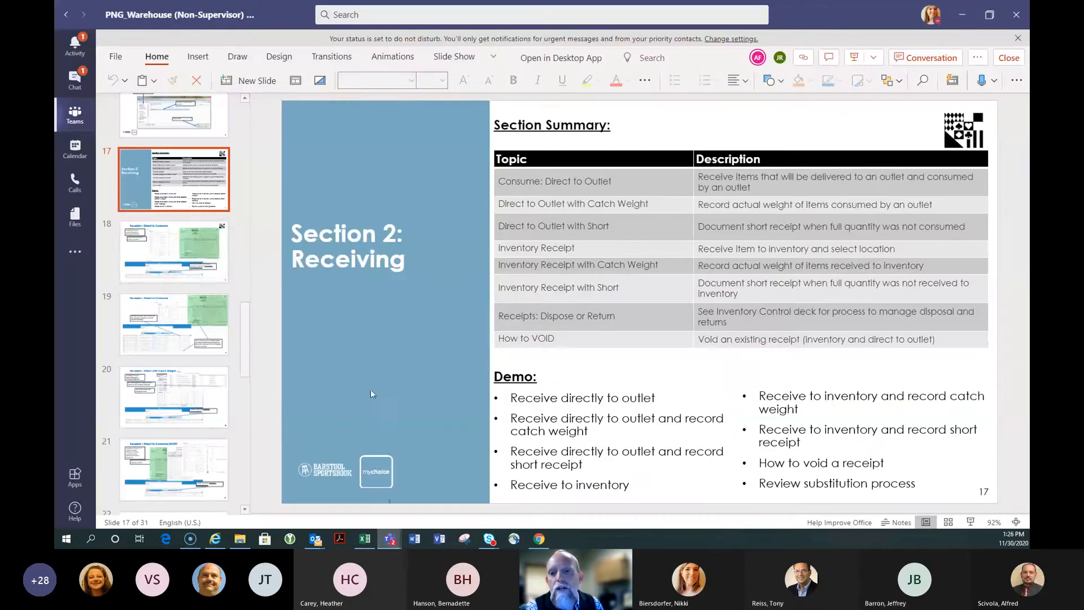
click(190, 251)
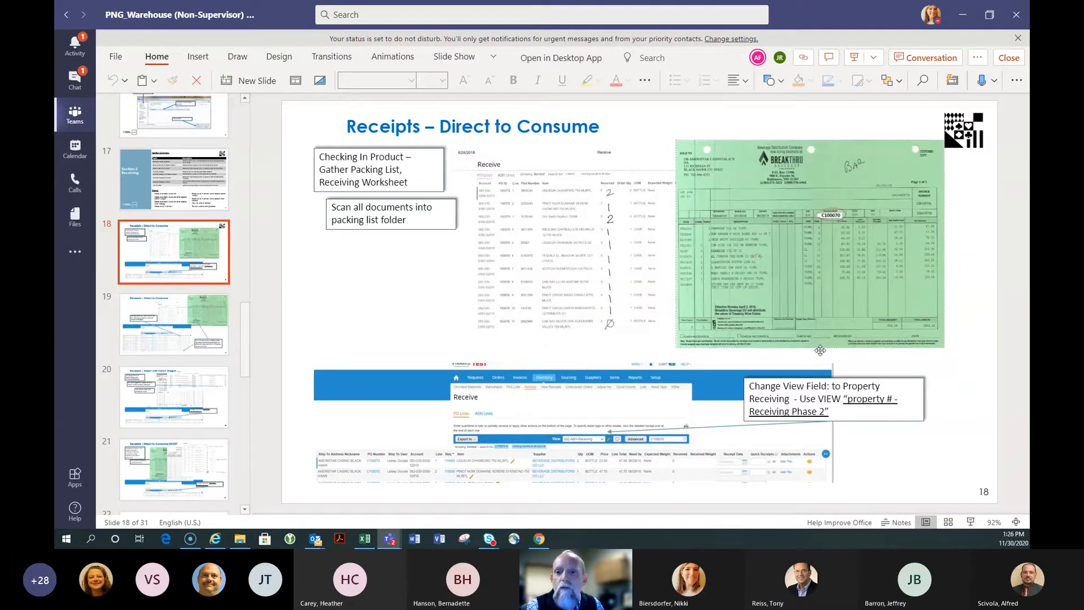
click(548, 541)
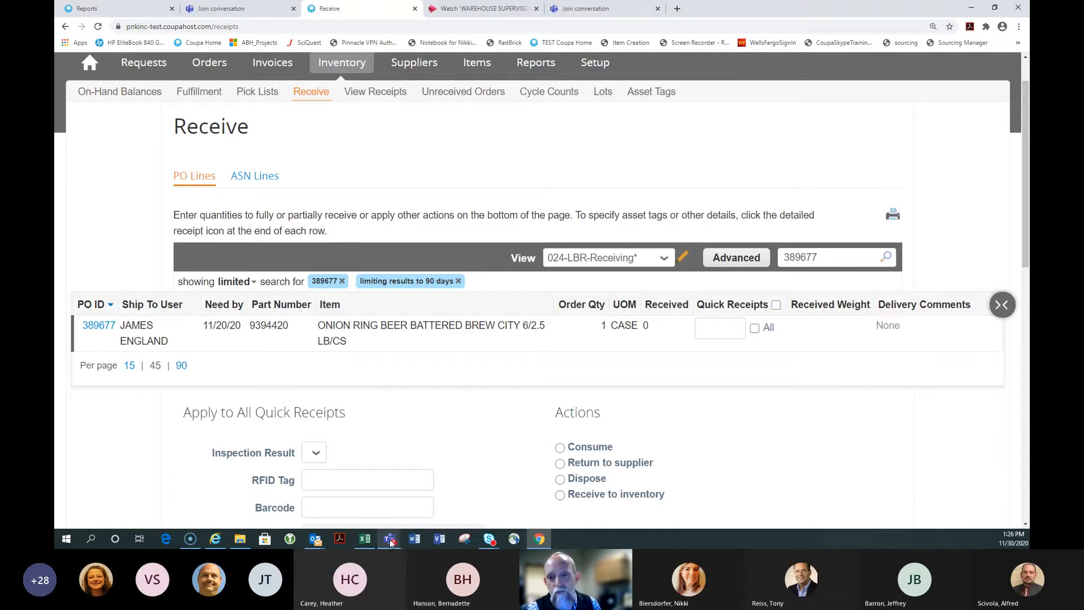
mouse_move(391, 542)
Advance the Teams deck to slide 19, then return to the Coupa Receive page
click(350, 484)
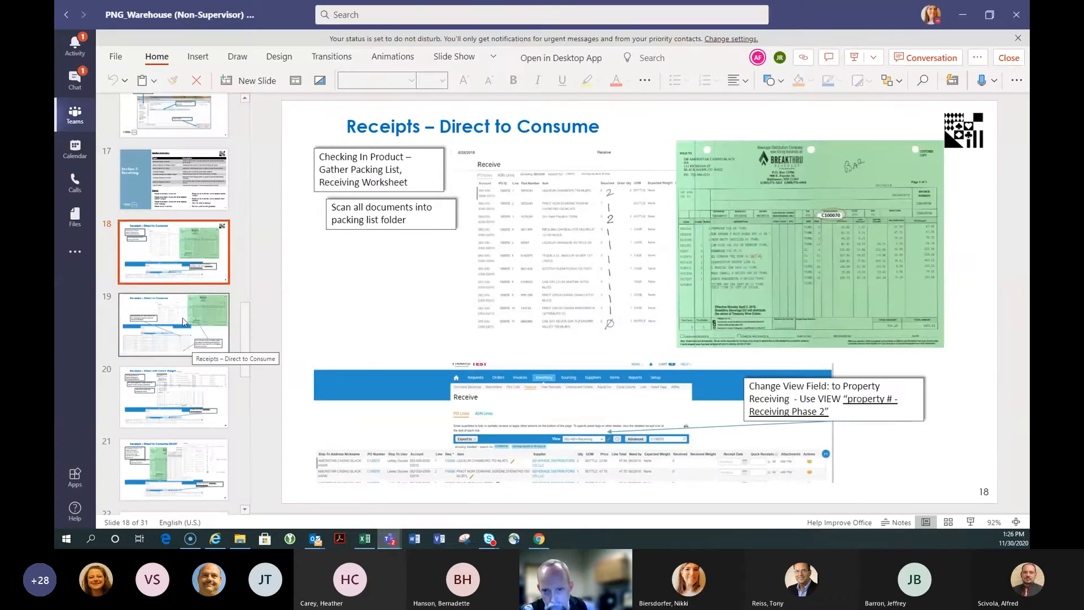
click(184, 322)
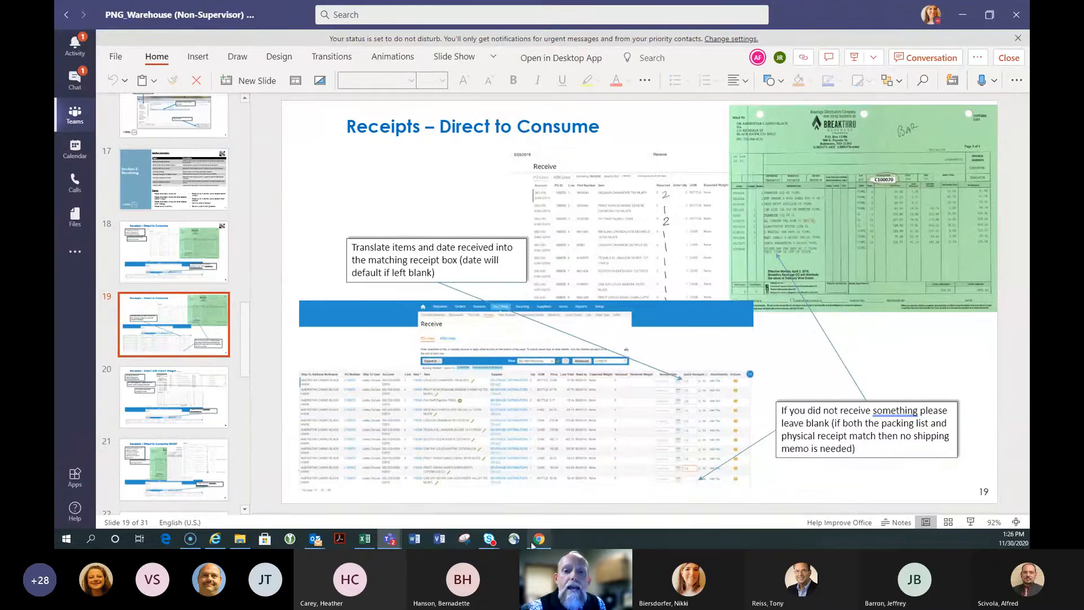
mouse_move(534, 544)
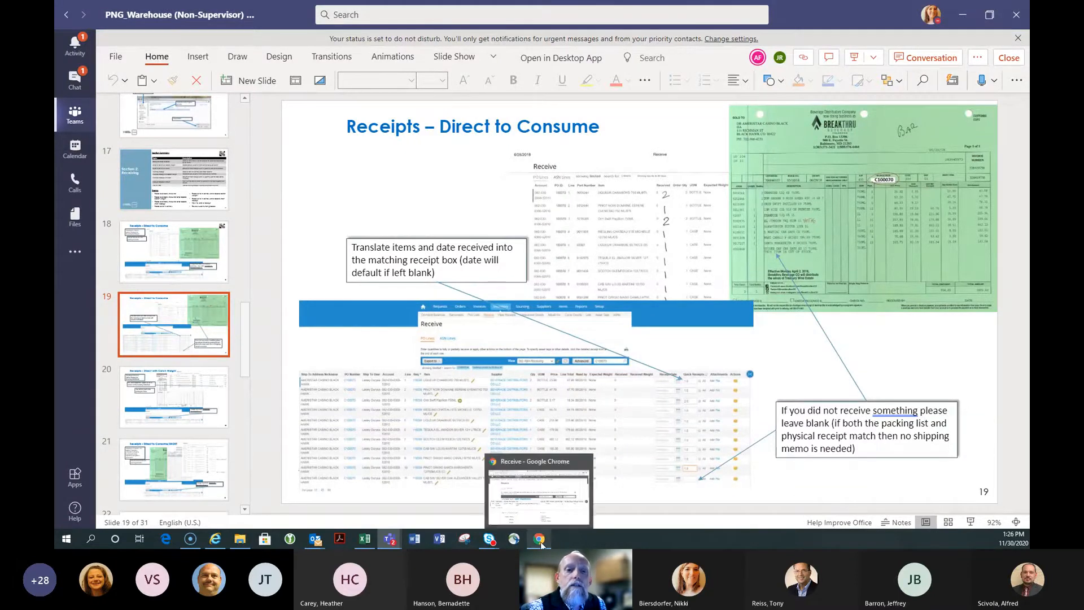
click(555, 512)
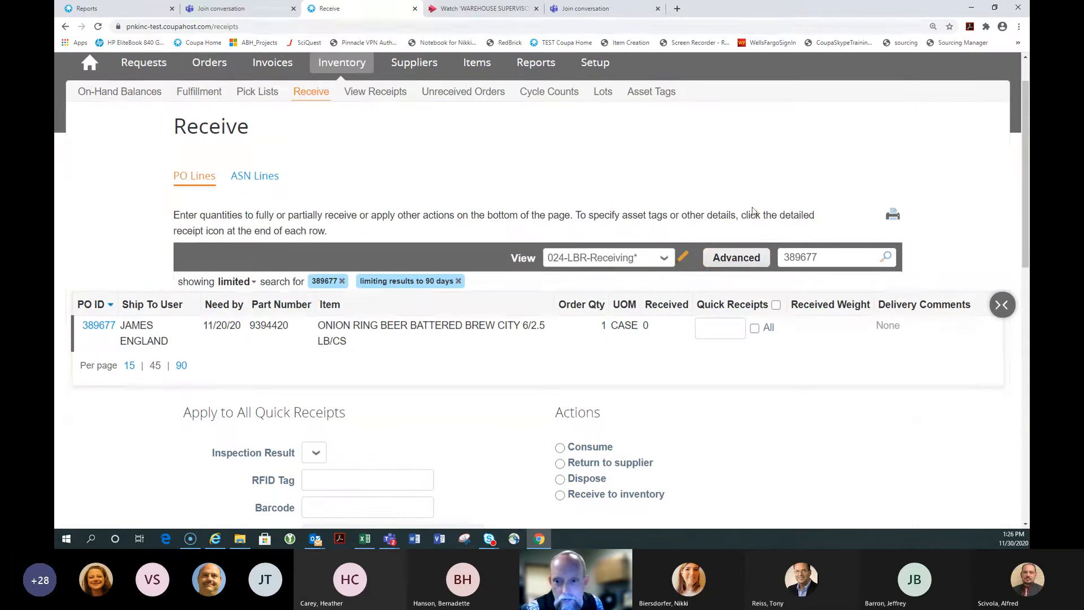
Receive the full quantity as Consume, with accounting company and property codes 024
click(755, 328)
scroll(744, 195, down, 3)
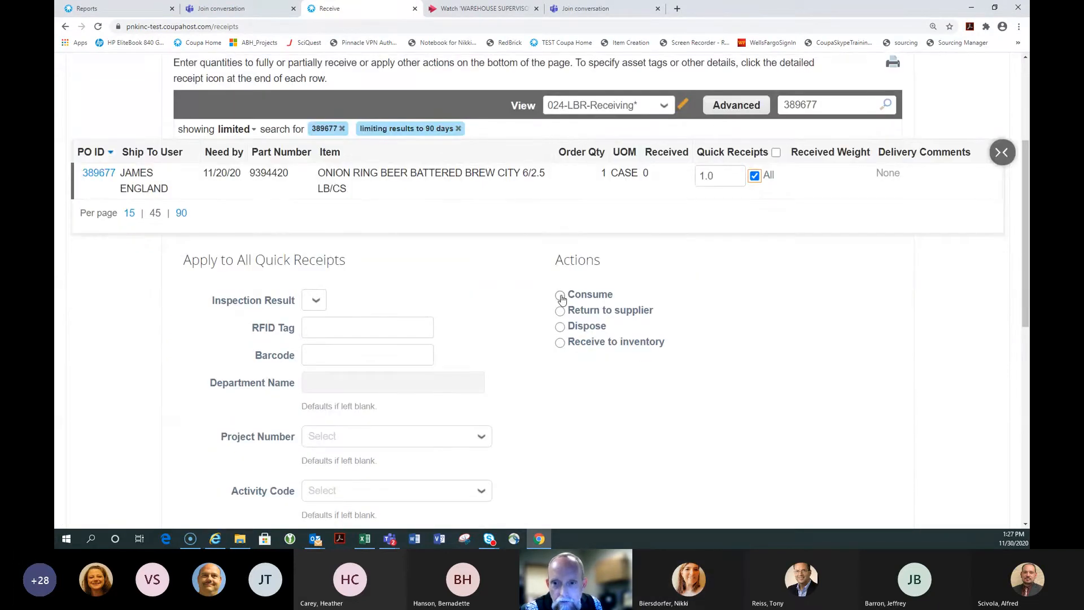
click(560, 296)
scroll(491, 199, down, 3)
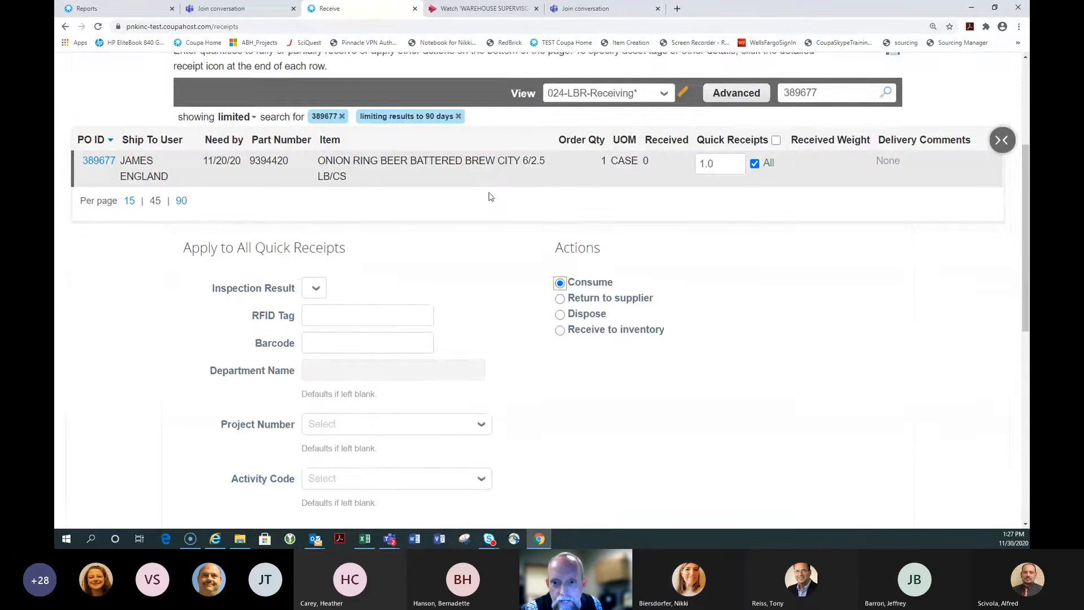
scroll(491, 199, down, 2)
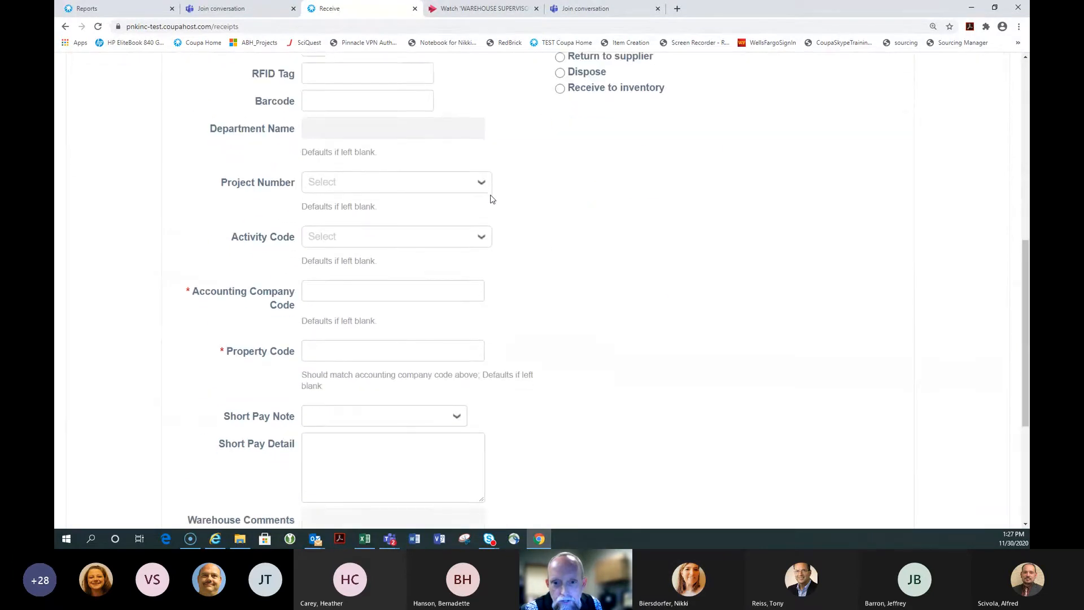
scroll(491, 200, up, 1)
click(358, 346)
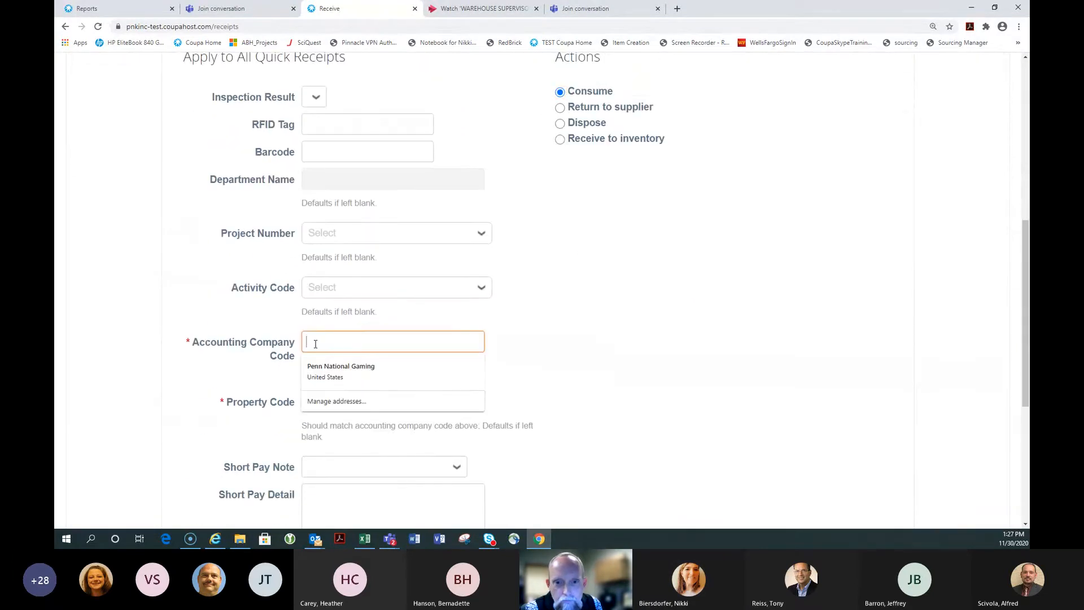
text(024)
key(Tab)
text(024)
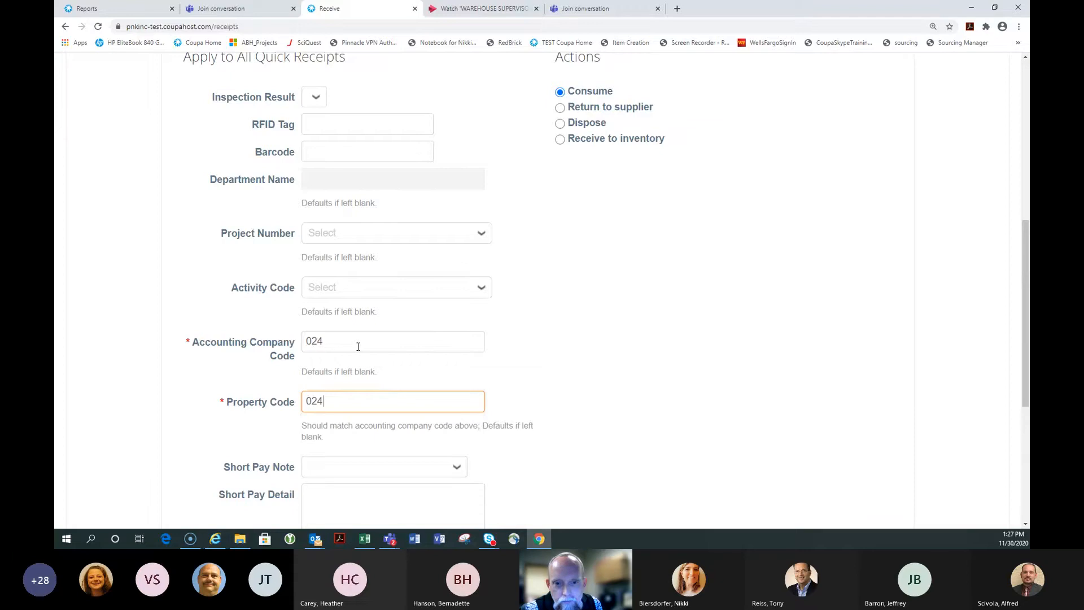
scroll(358, 346, down, 5)
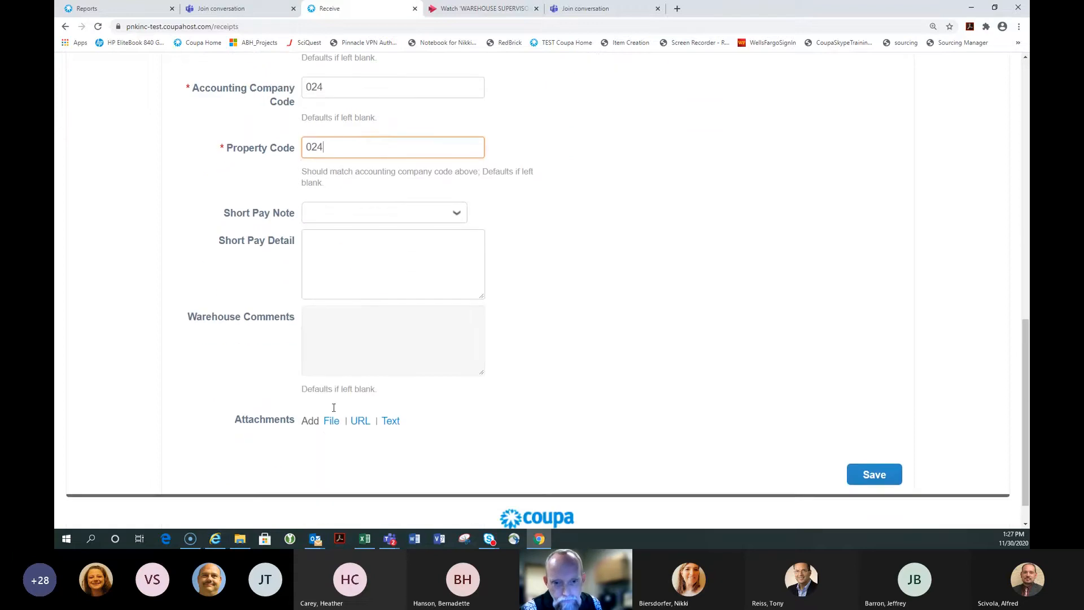
click(331, 422)
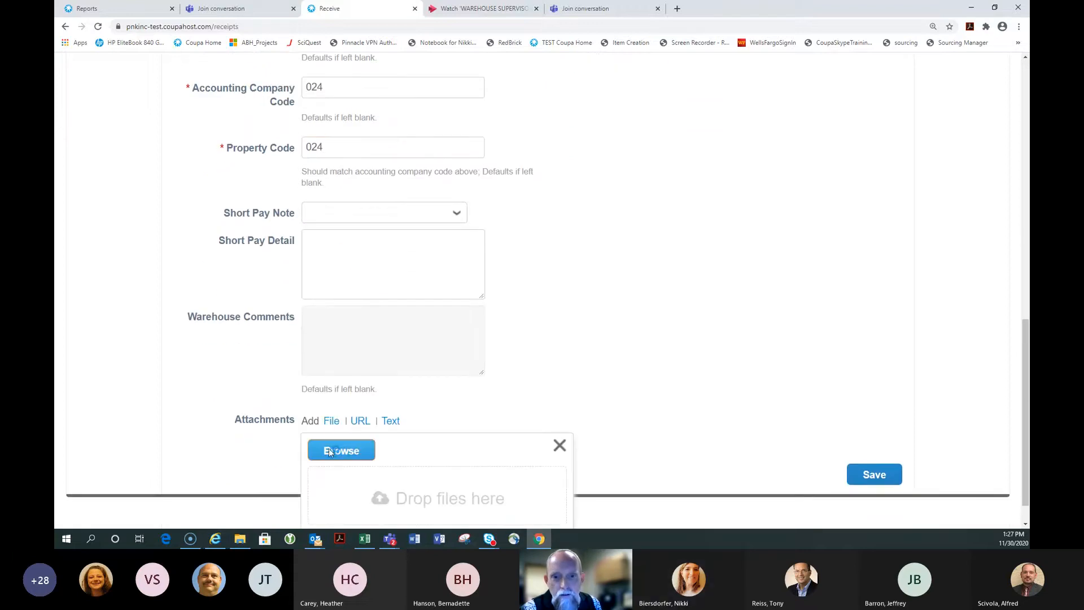
click(333, 450)
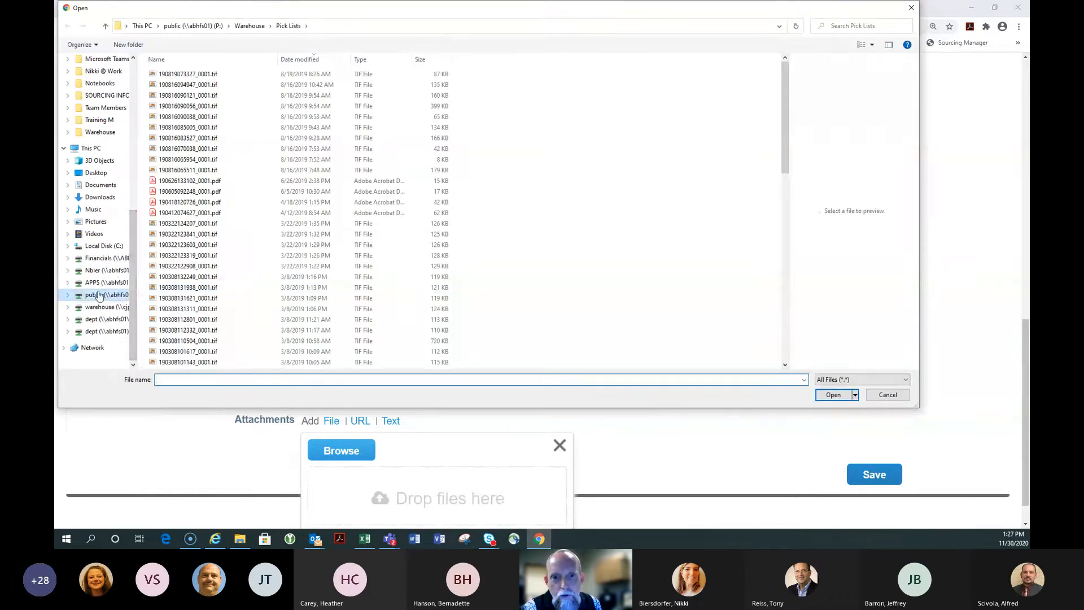
click(99, 295)
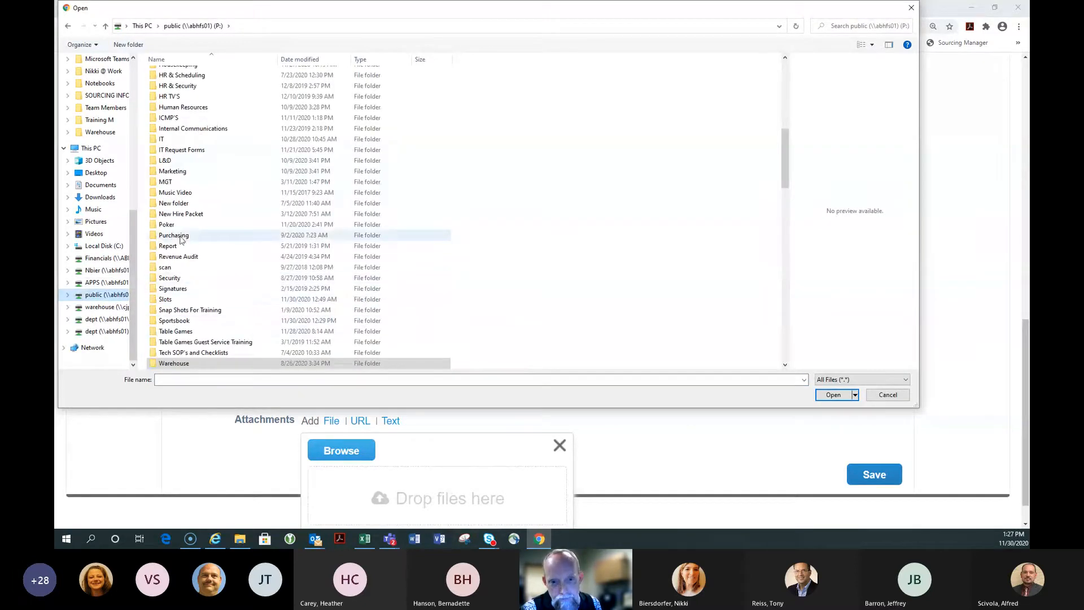
scroll(173, 305, down, 2)
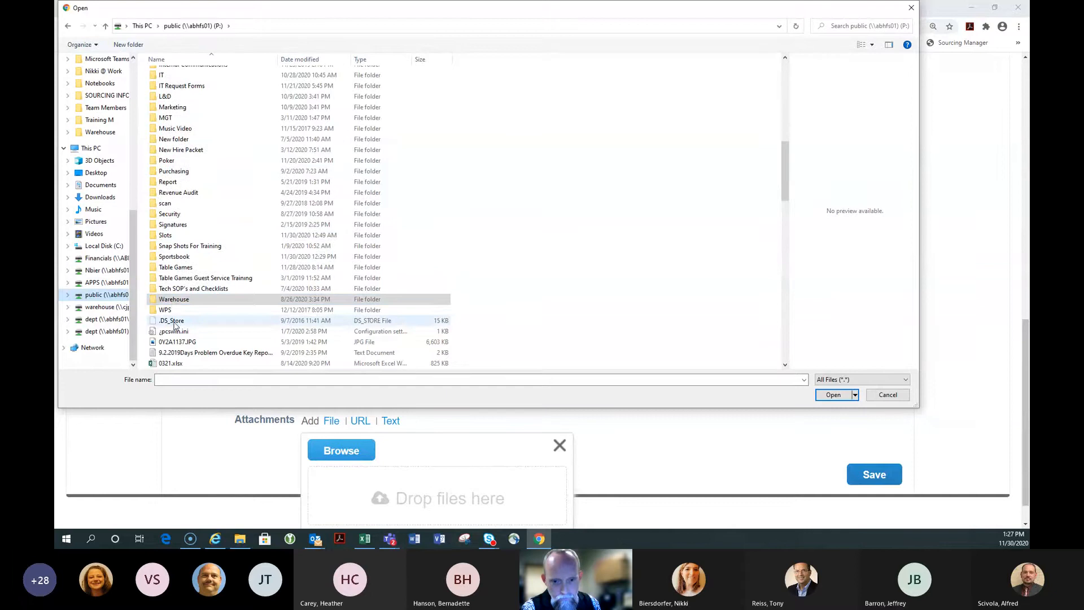
double_click(174, 303)
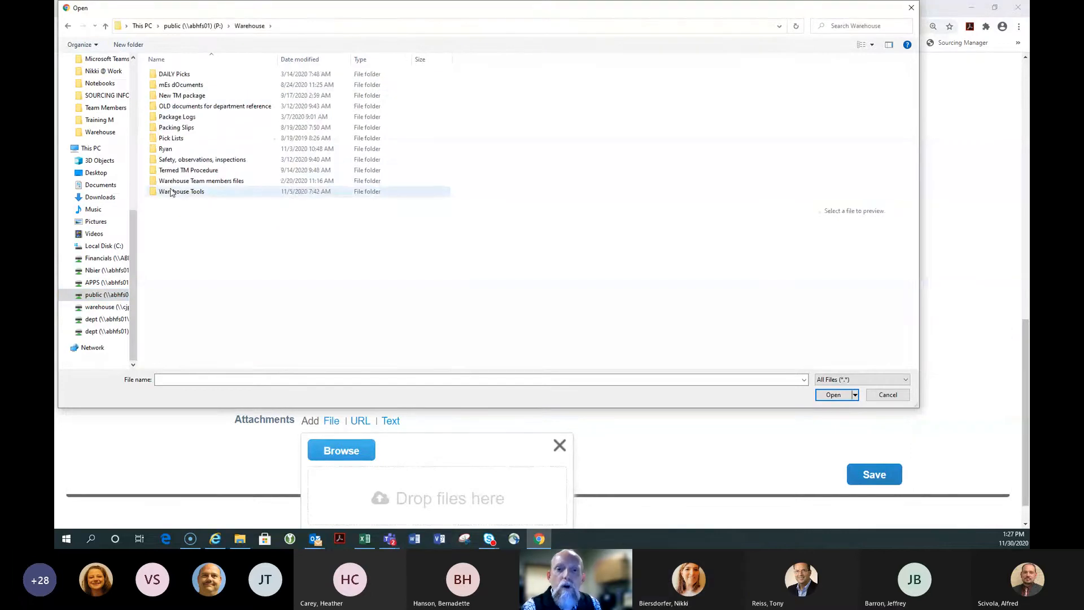
double_click(178, 127)
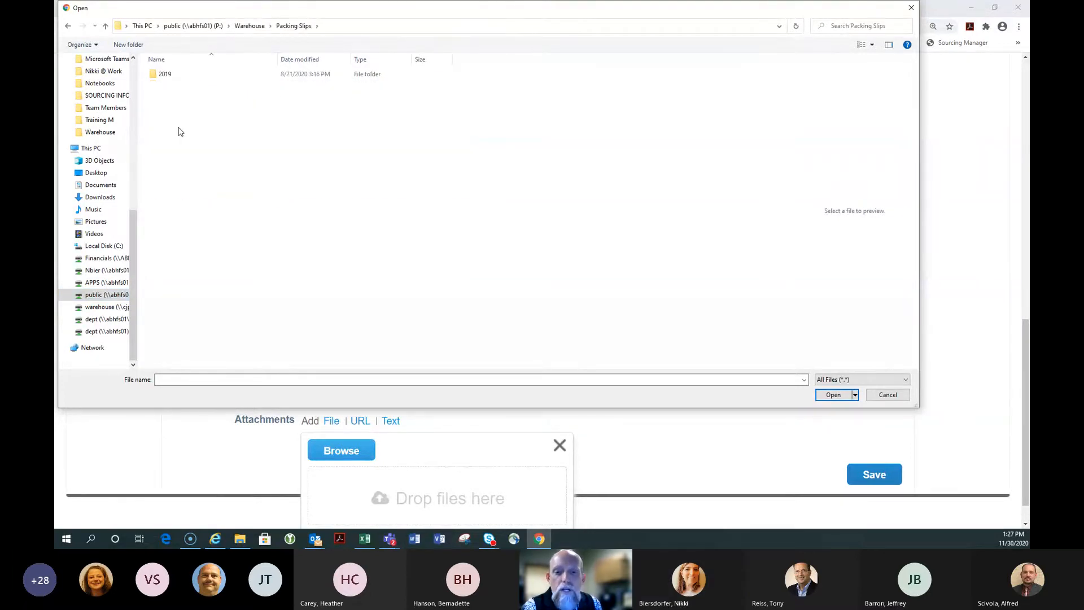
double_click(165, 74)
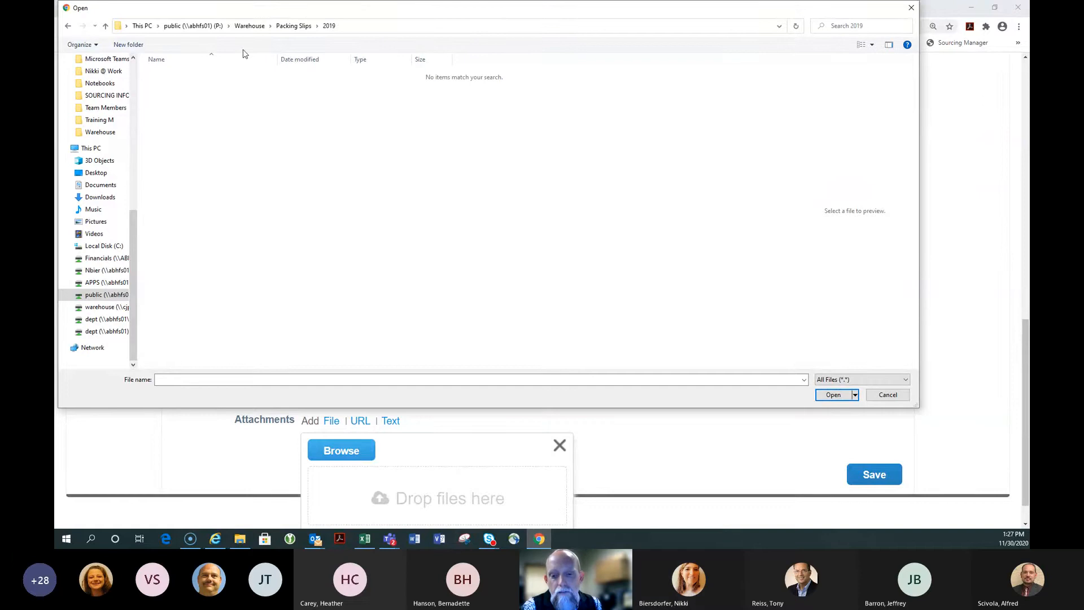
click(249, 25)
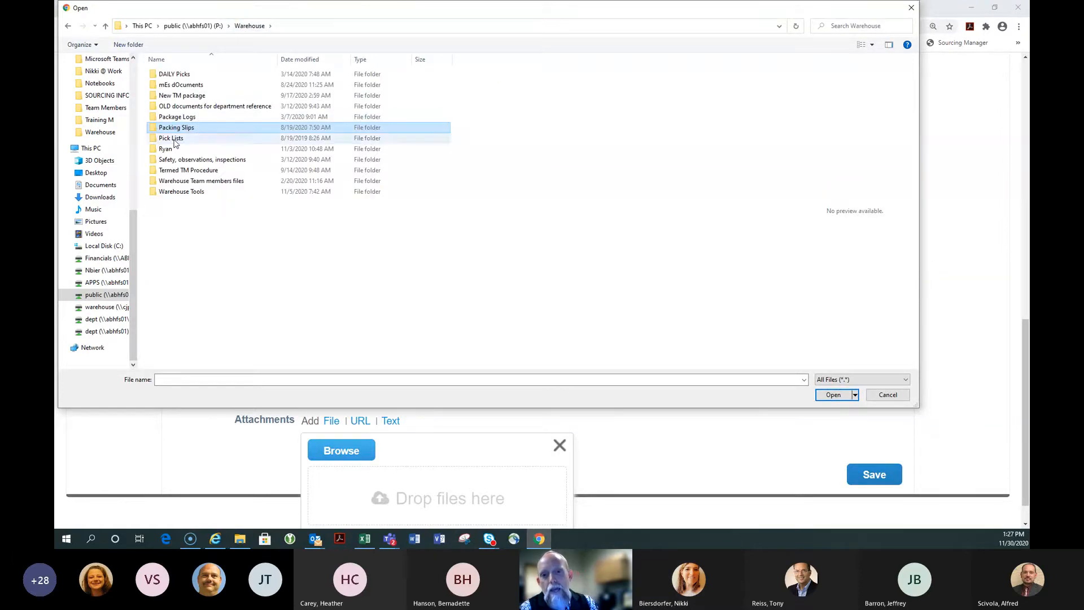
double_click(171, 138)
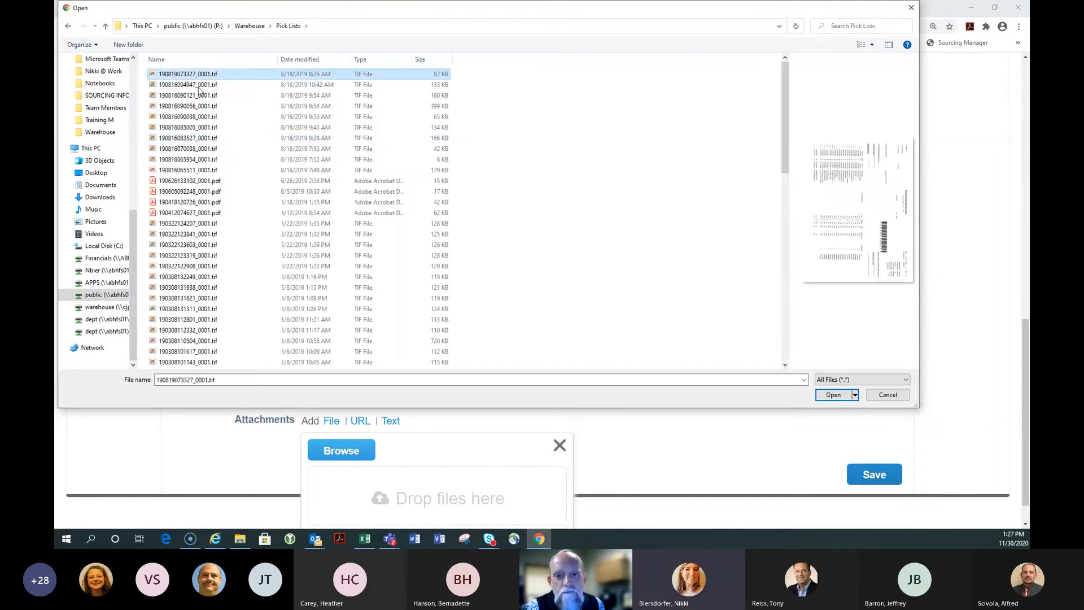
click(834, 395)
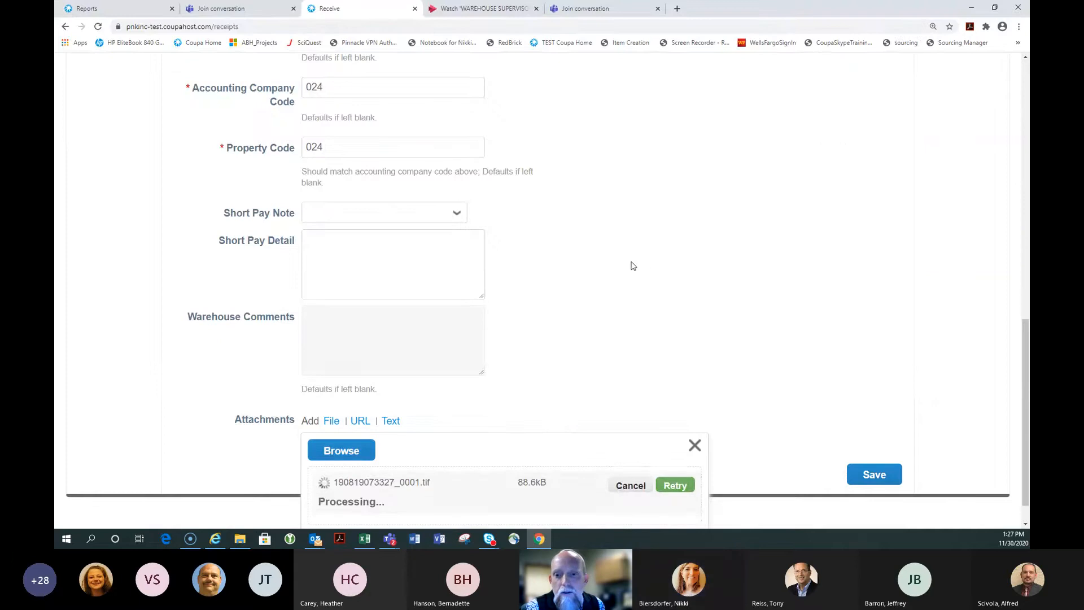
scroll(467, 320, down, 1)
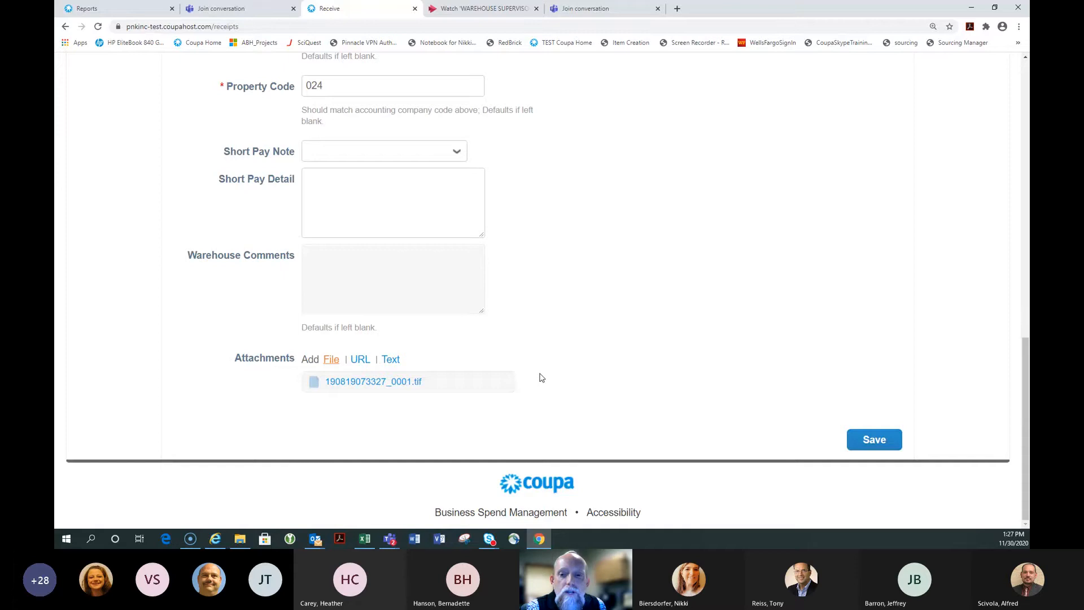
key(alt+Tab)
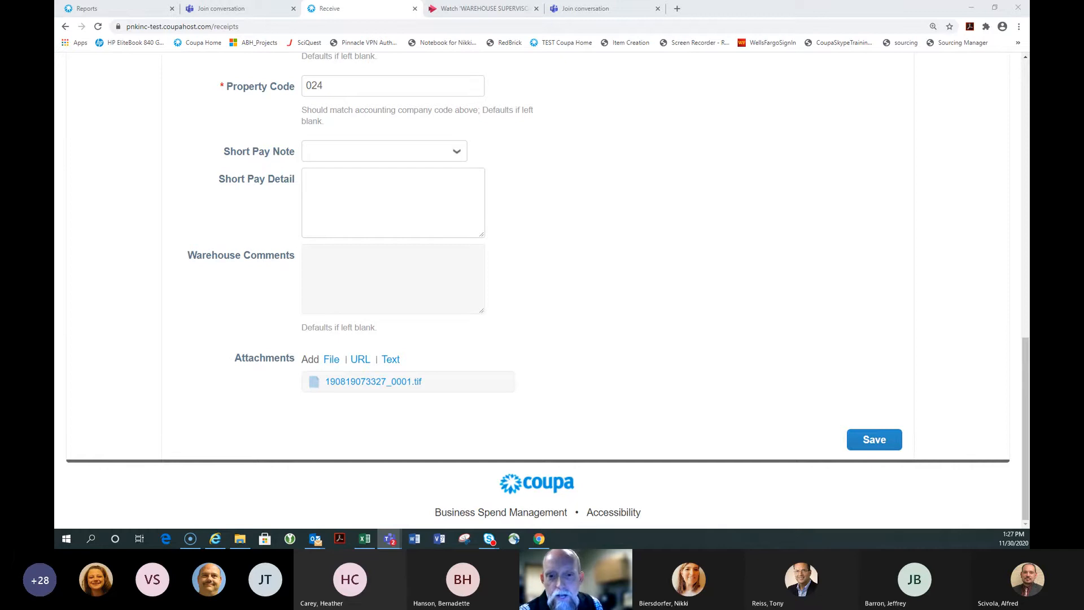
Save the PO 389677 receipt and confirm the Items Received banner
click(874, 439)
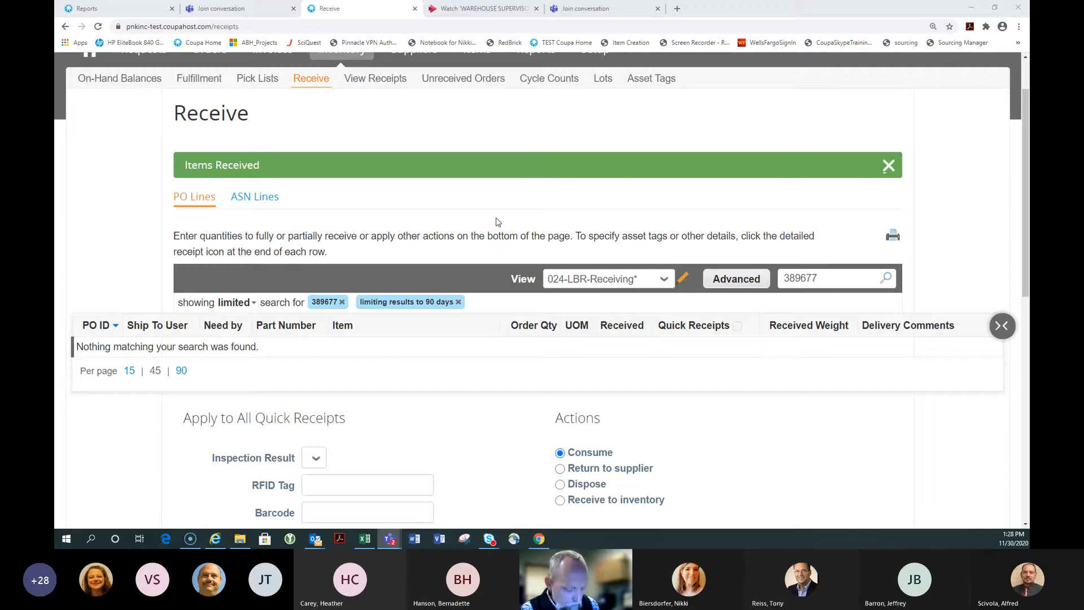
scroll(497, 221, down, 1)
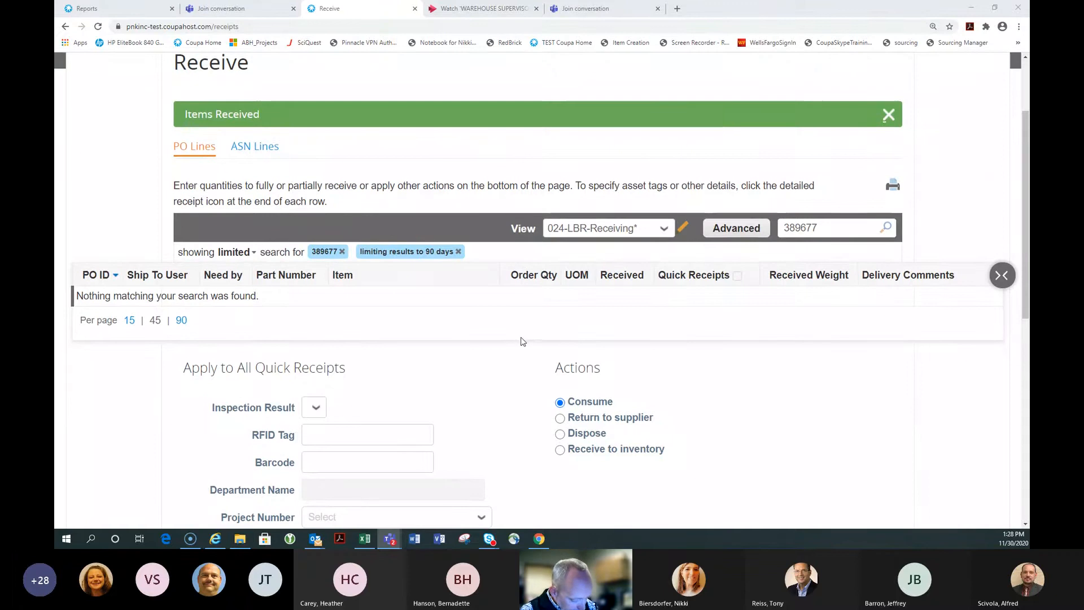
scroll(523, 338, down, 1)
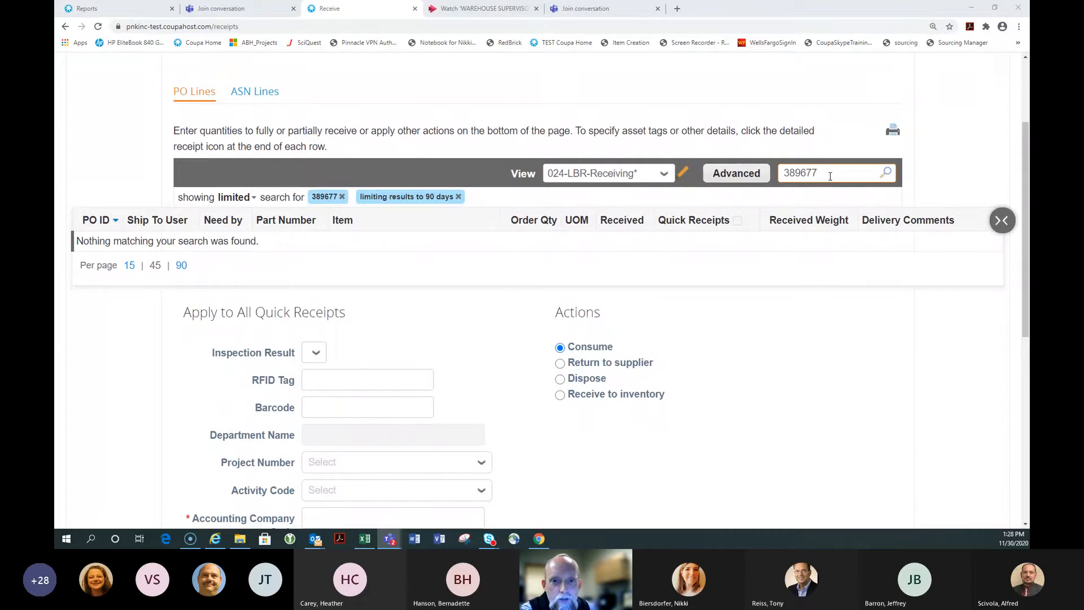
scroll(491, 146, up, 2)
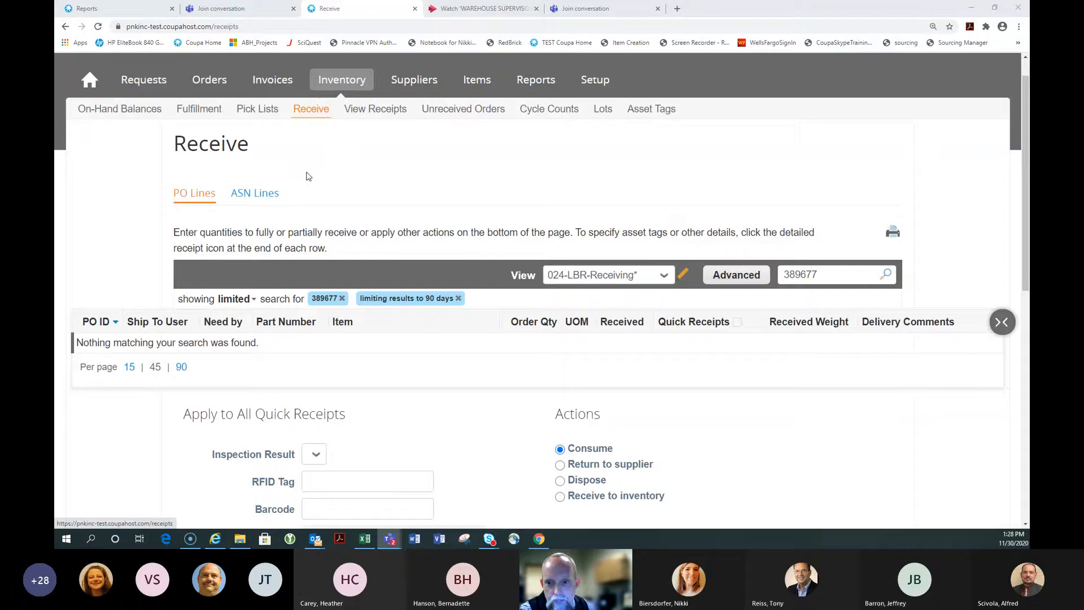
Clear the 389677 filter and search the Receive list for PO 389773
click(343, 299)
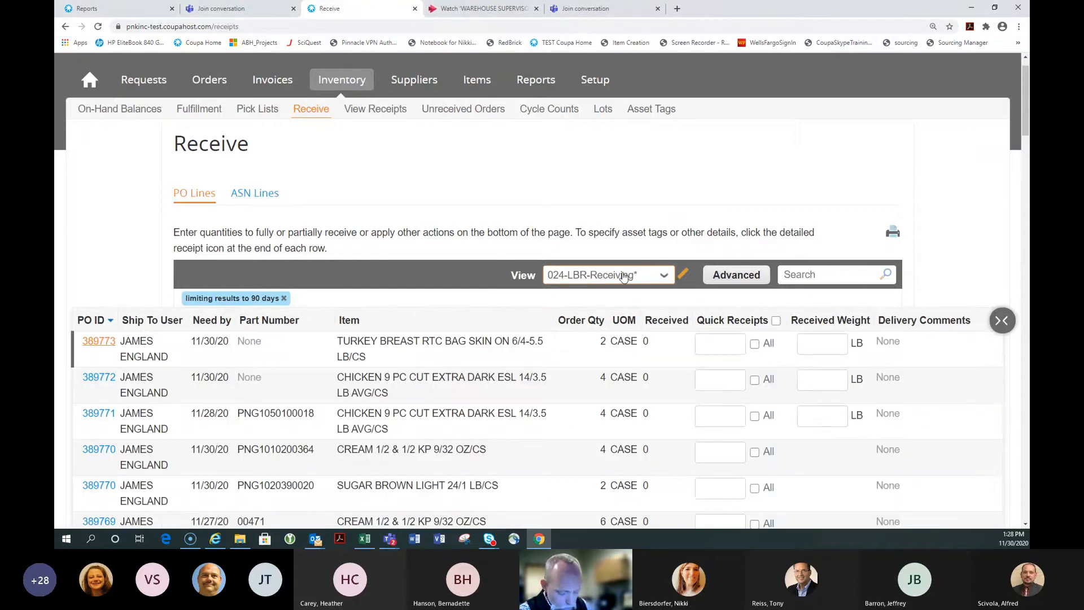
click(820, 275)
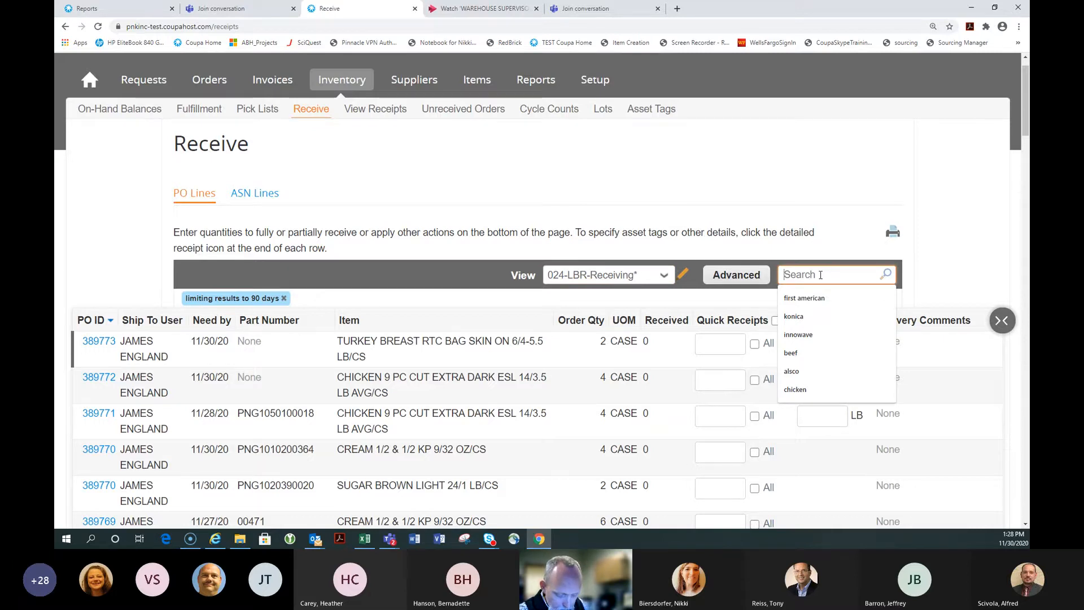
text(389)
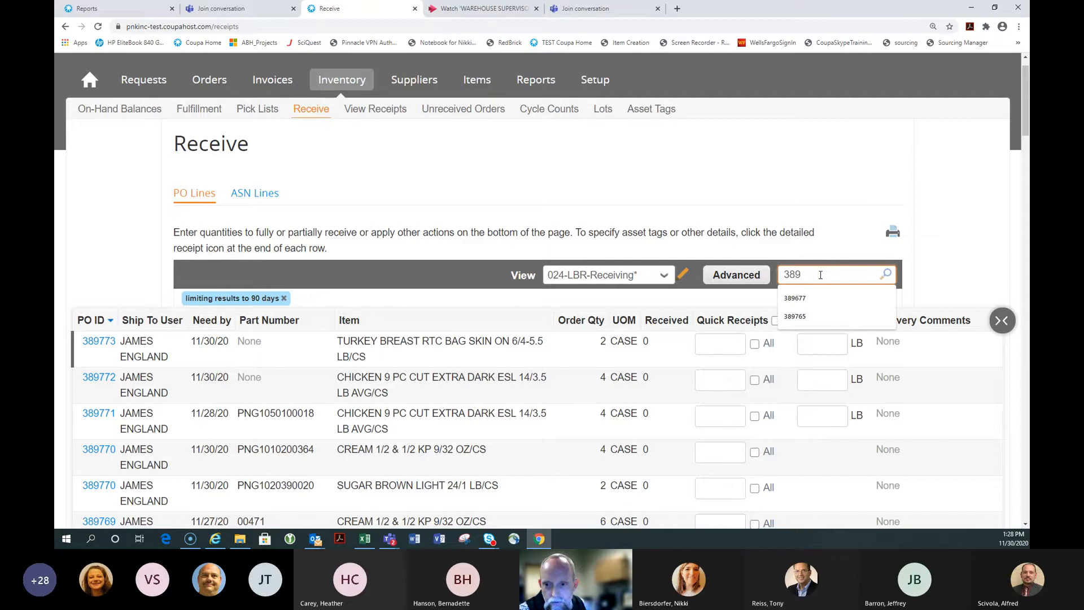
text(773)
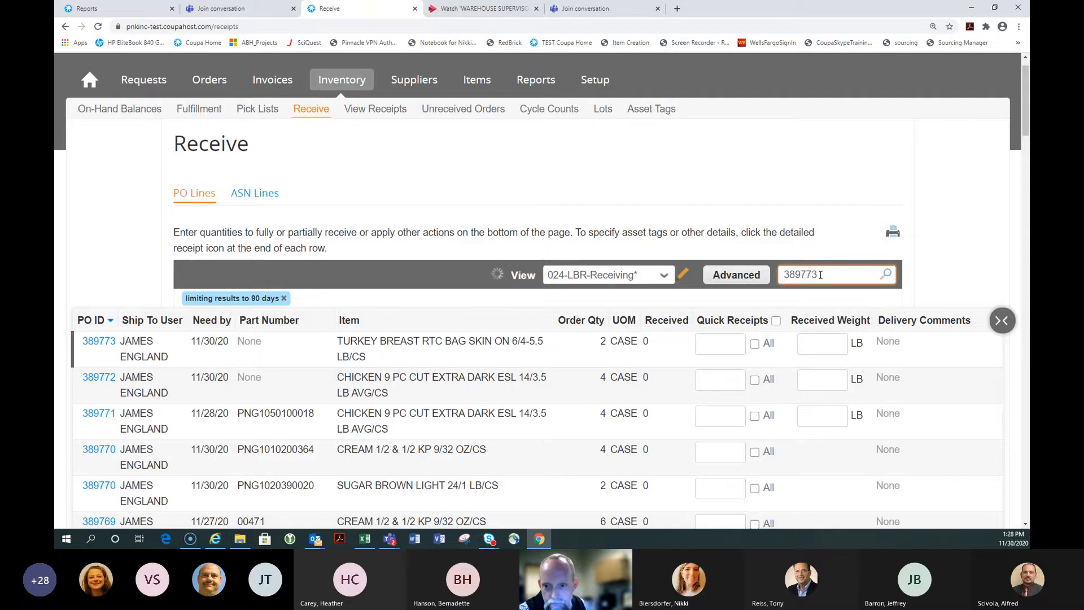
key(Return)
scroll(821, 275, down, 1)
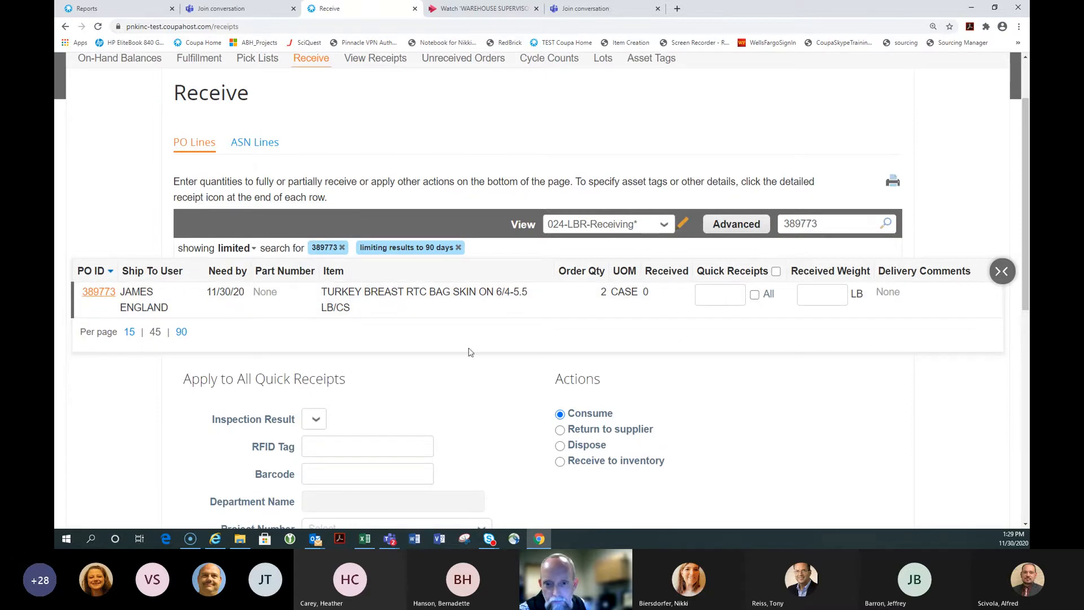
Print the PO 389773 turkey breast receiving line and close the print preview
click(729, 297)
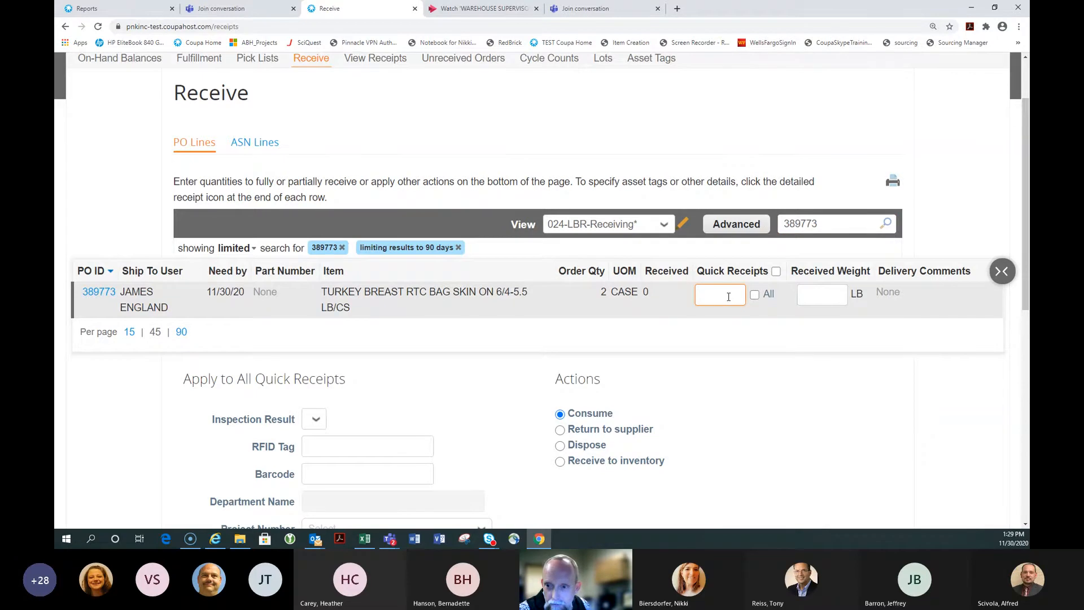
click(892, 180)
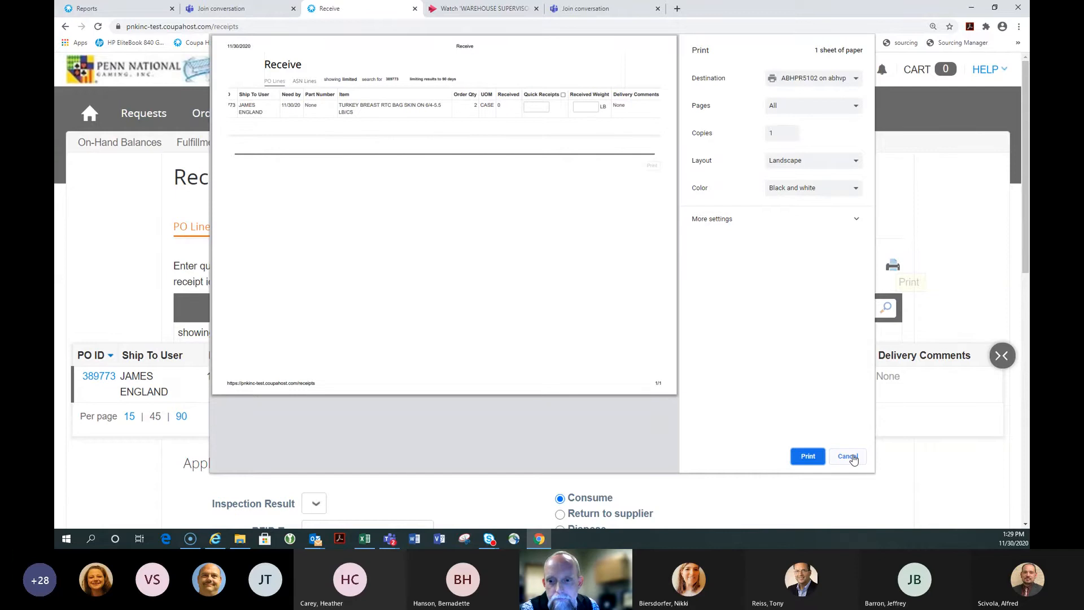
click(808, 457)
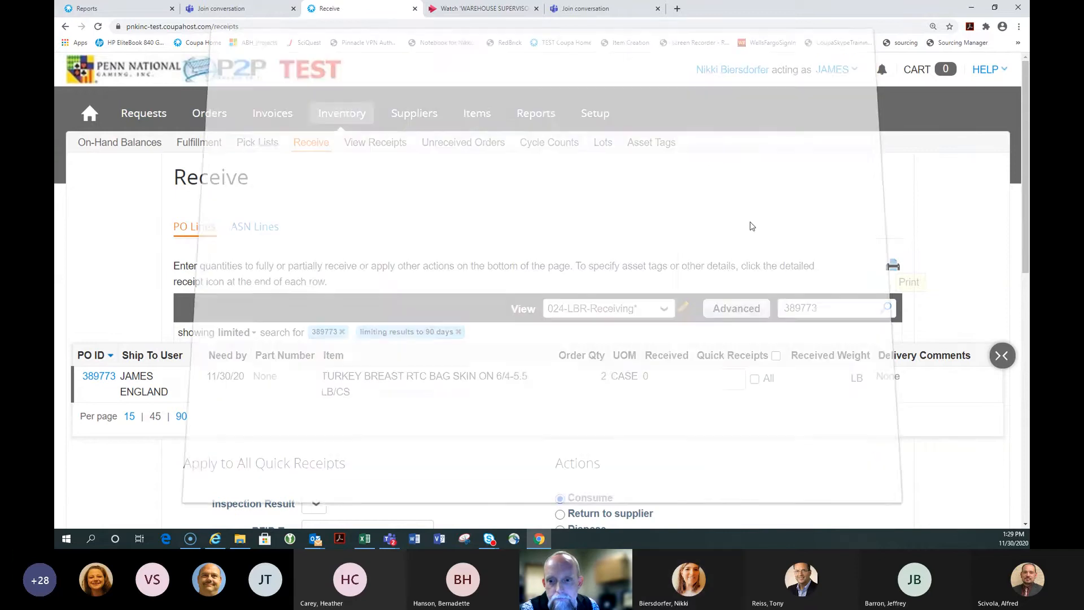
scroll(752, 226, down, 1)
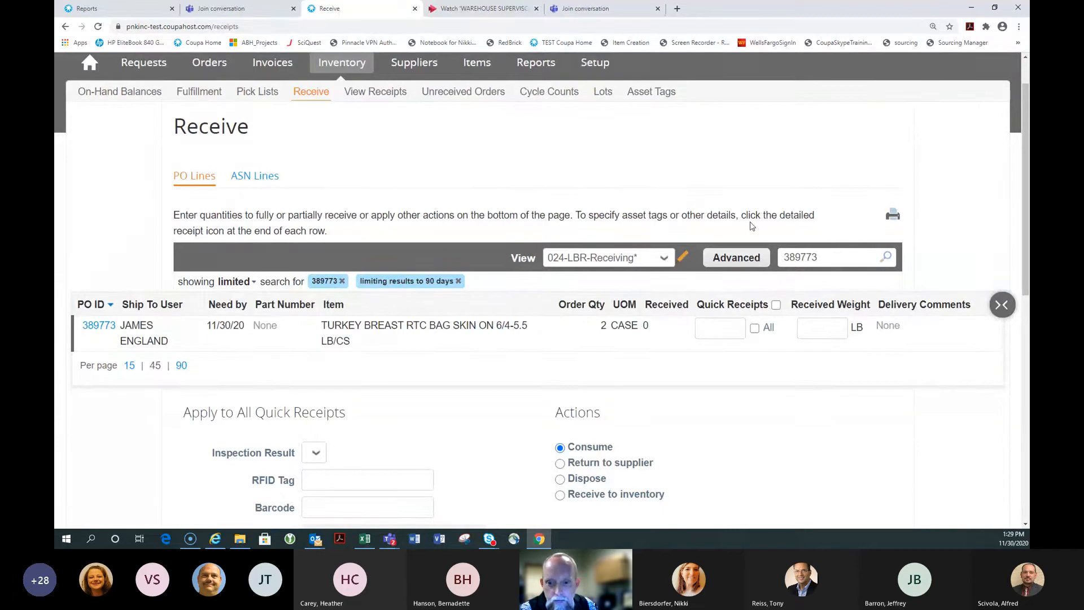
Enter 2 cases and 48.6 LB for the turkey line, with company and property codes 024
click(721, 328)
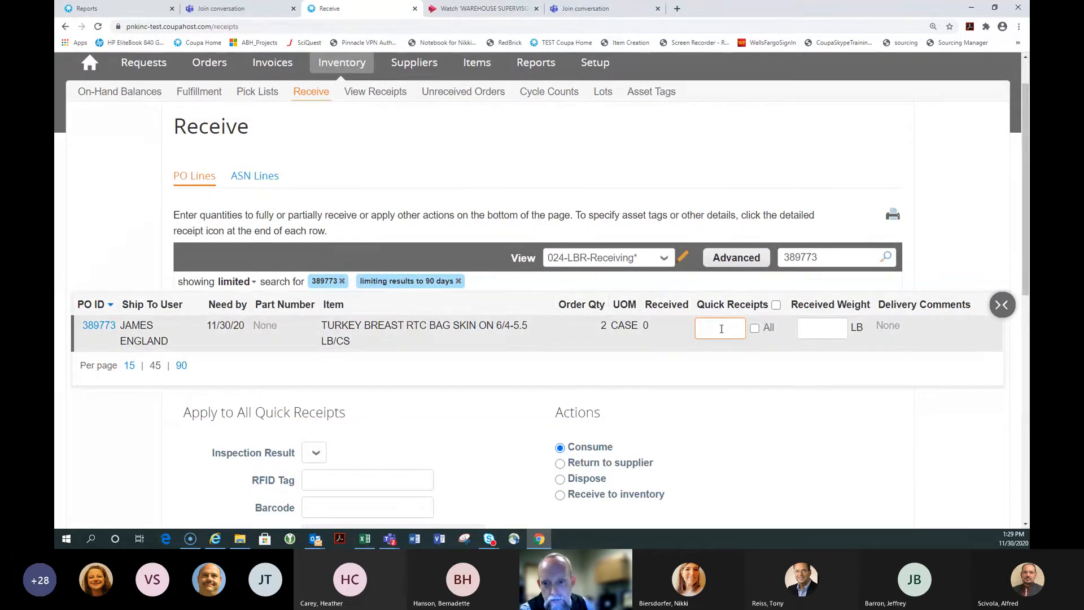
key(Tab)
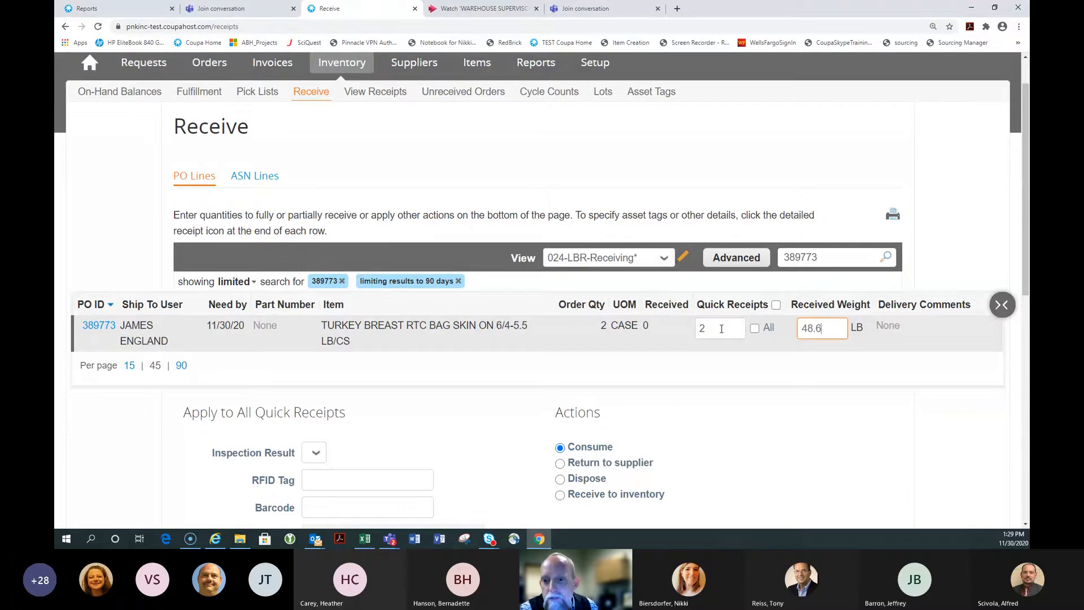
scroll(721, 328, down, 3)
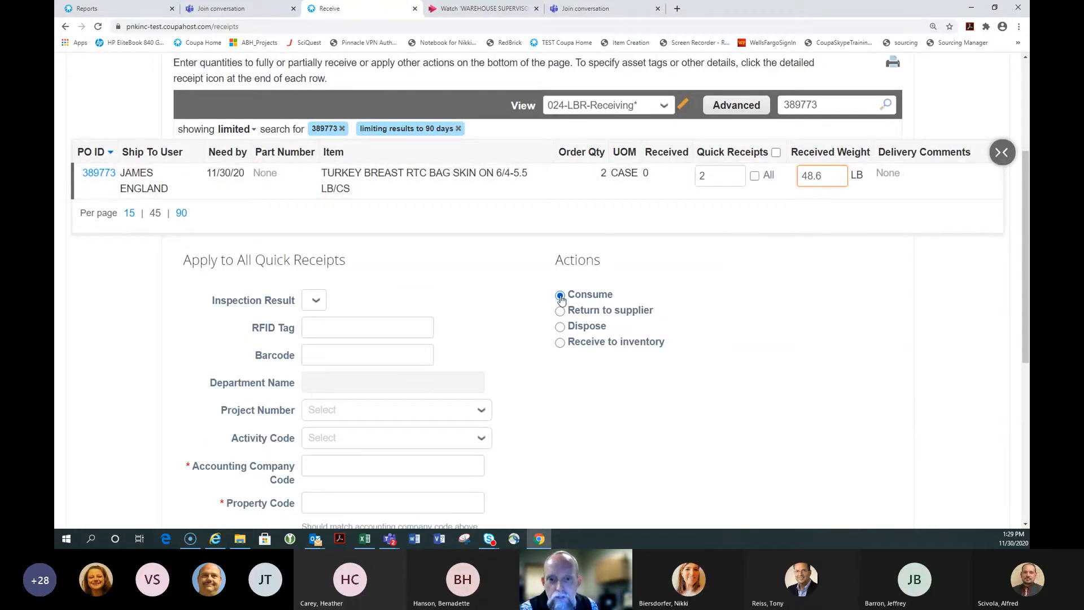
scroll(561, 299, down, 3)
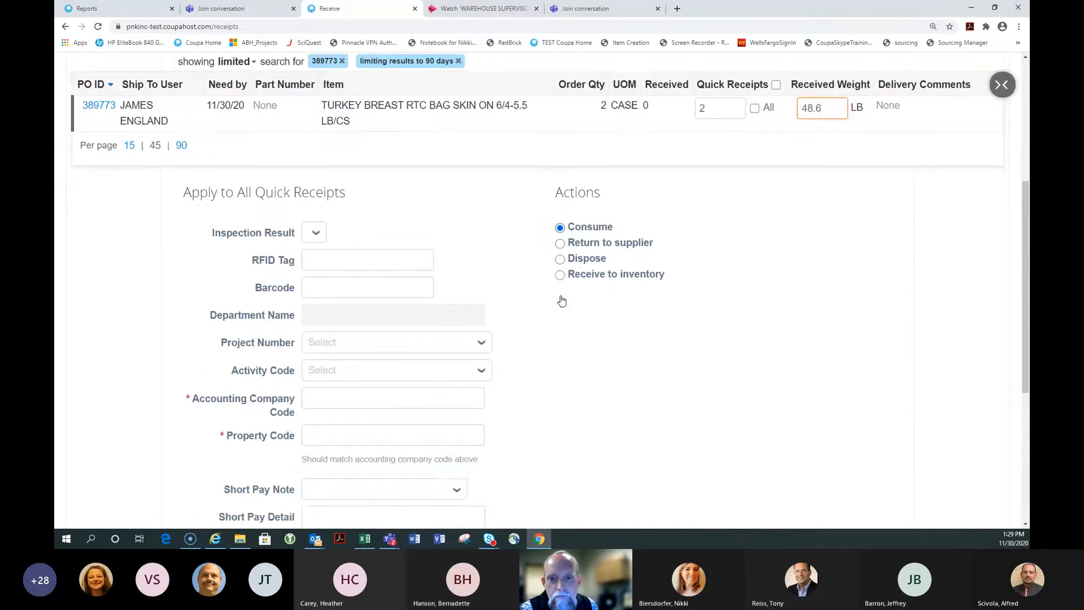
click(349, 309)
text(024)
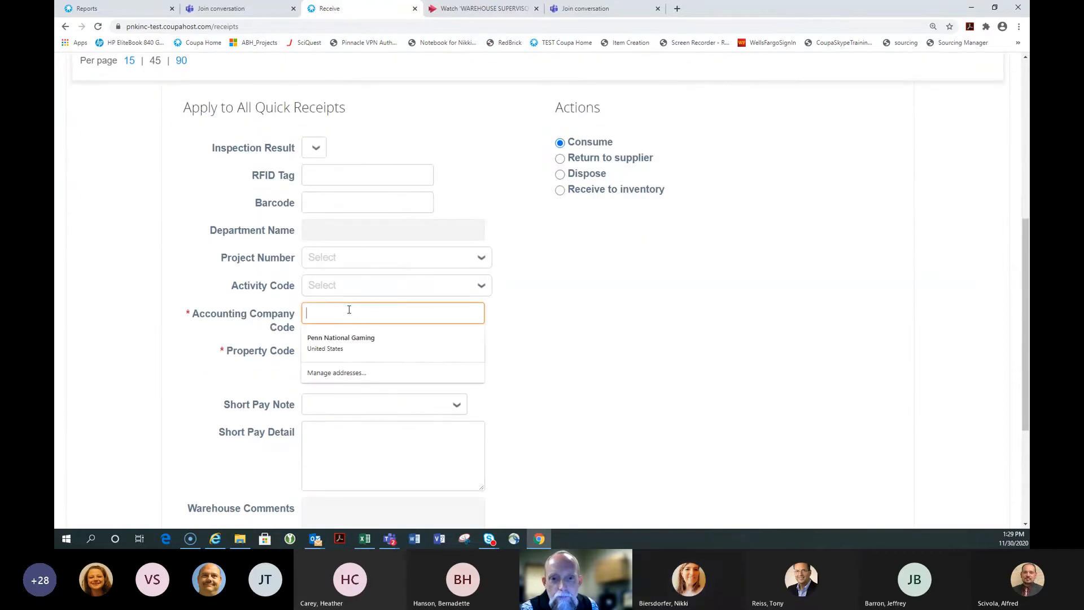
key(Tab)
text(024)
key(Tab)
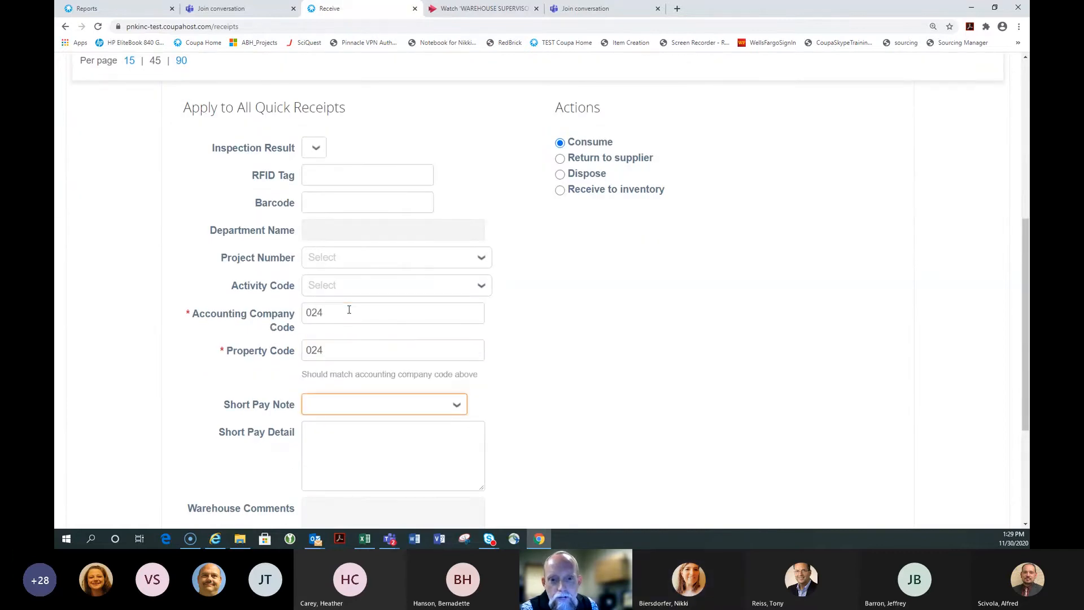
scroll(349, 310, down, 4)
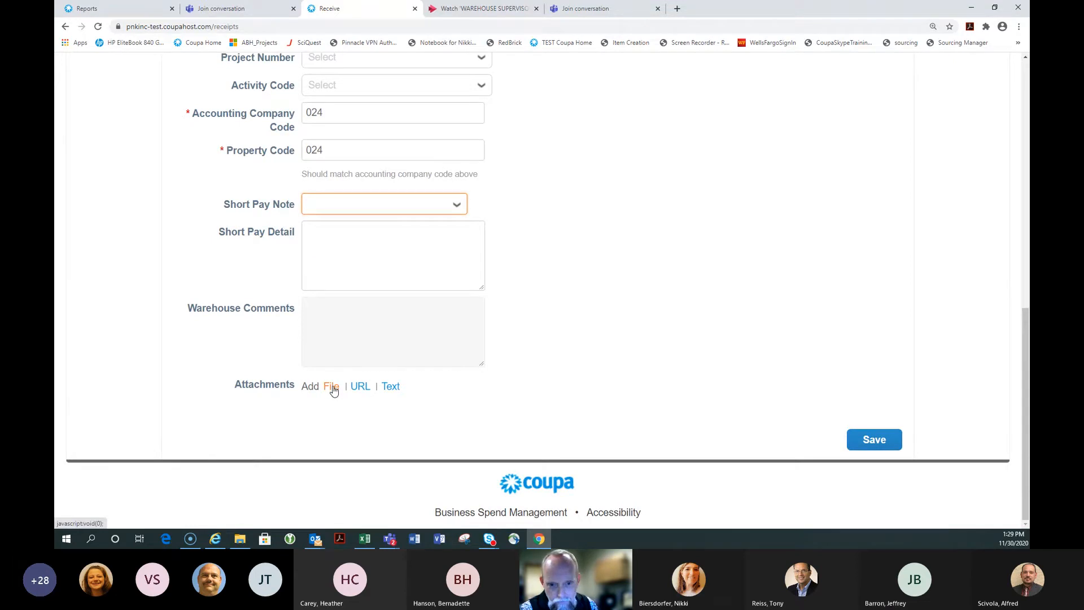
click(333, 390)
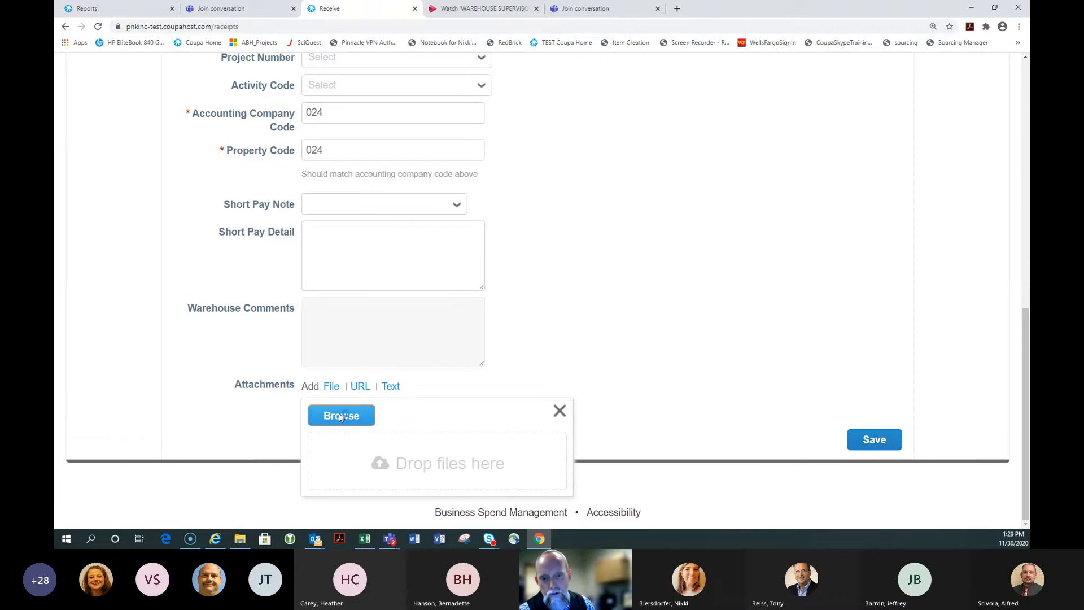
click(340, 416)
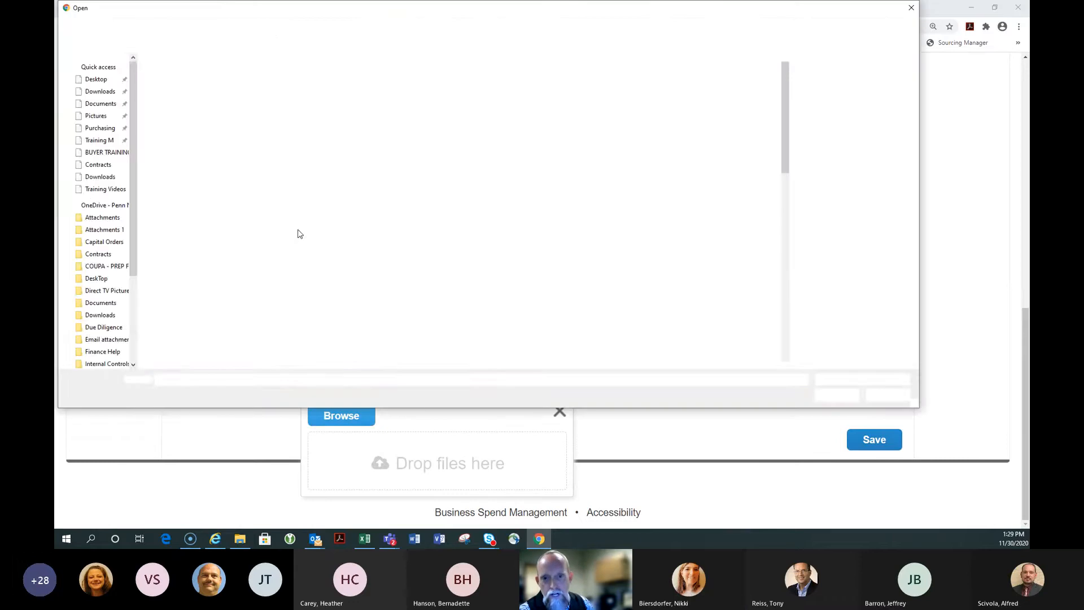
click(208, 117)
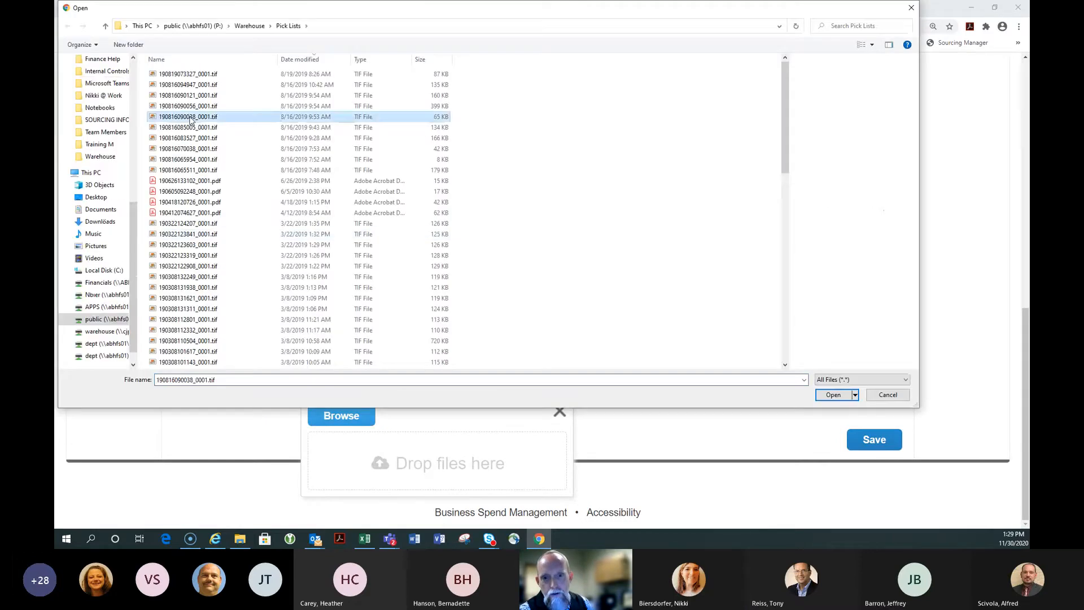
click(832, 395)
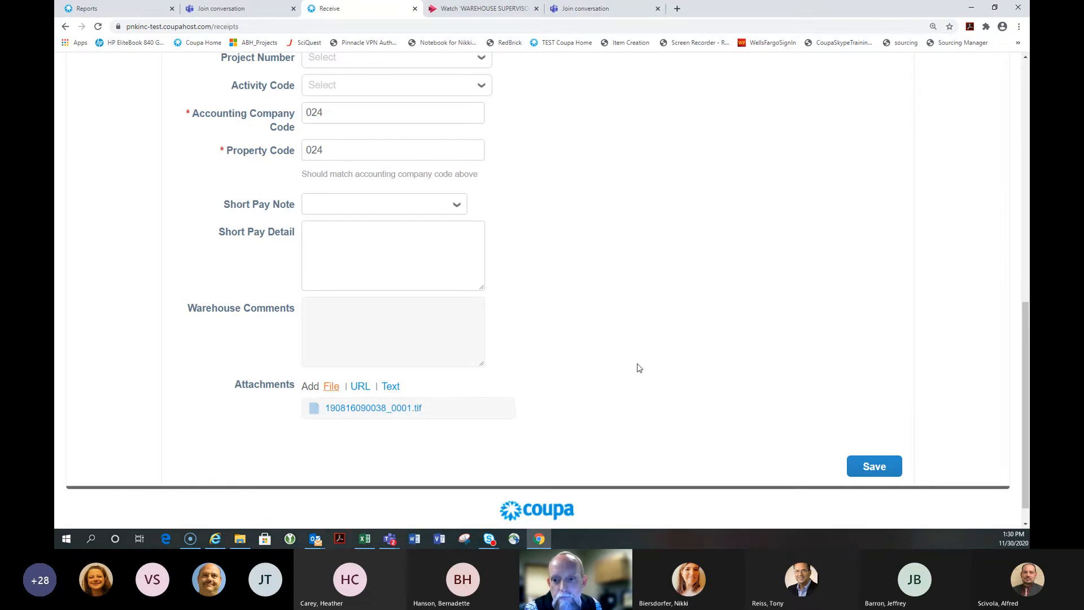
Save the turkey breast receipt for PO 389773
click(881, 473)
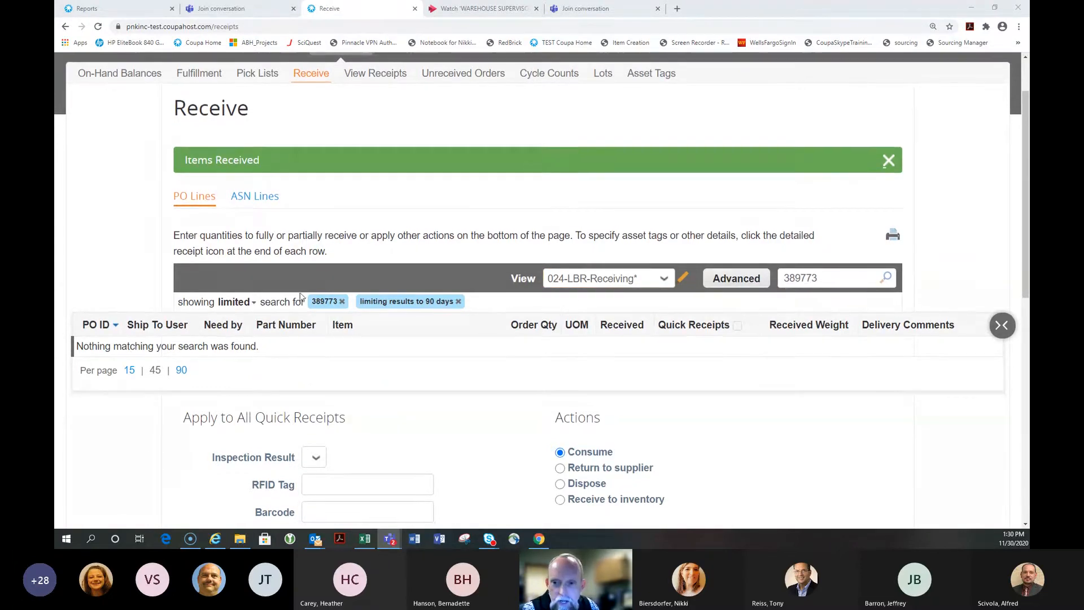
Replace the search with PO 389766 to list its five open lines
drag(827, 277, 773, 274)
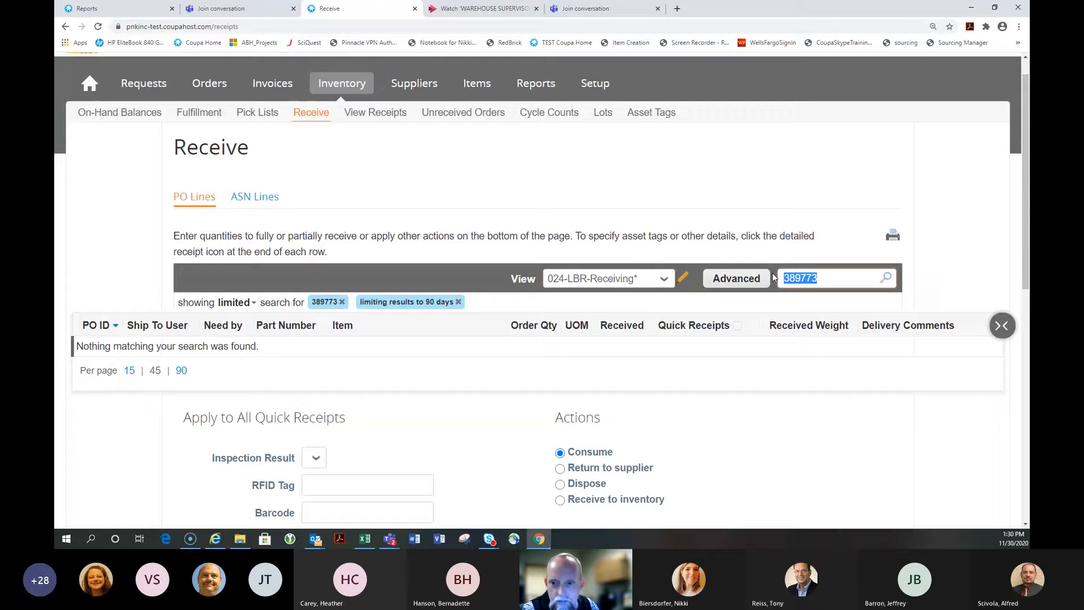
text(38976)
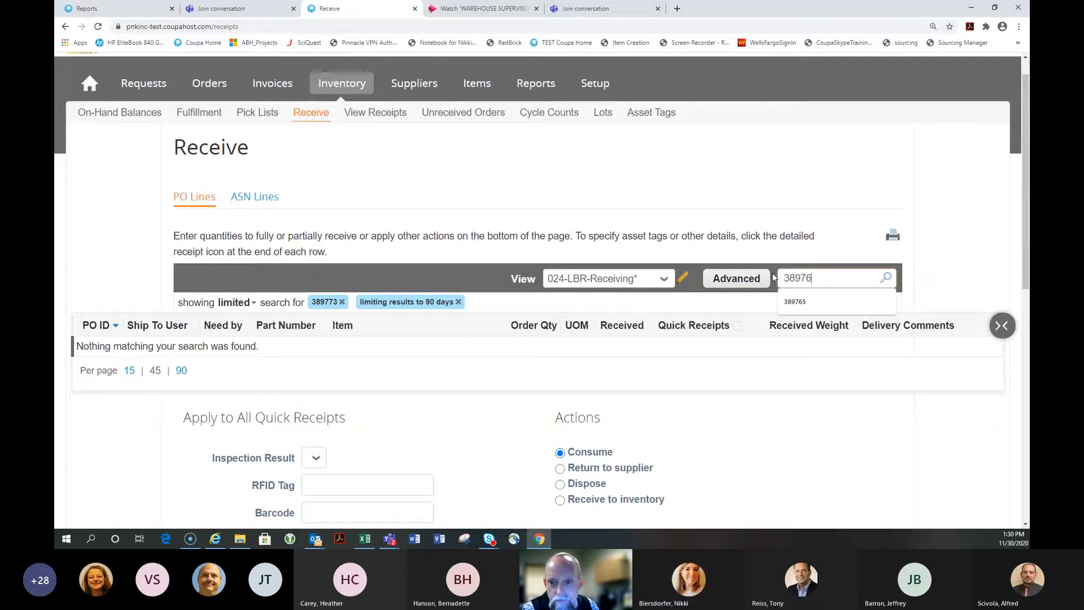
text(6)
key(Return)
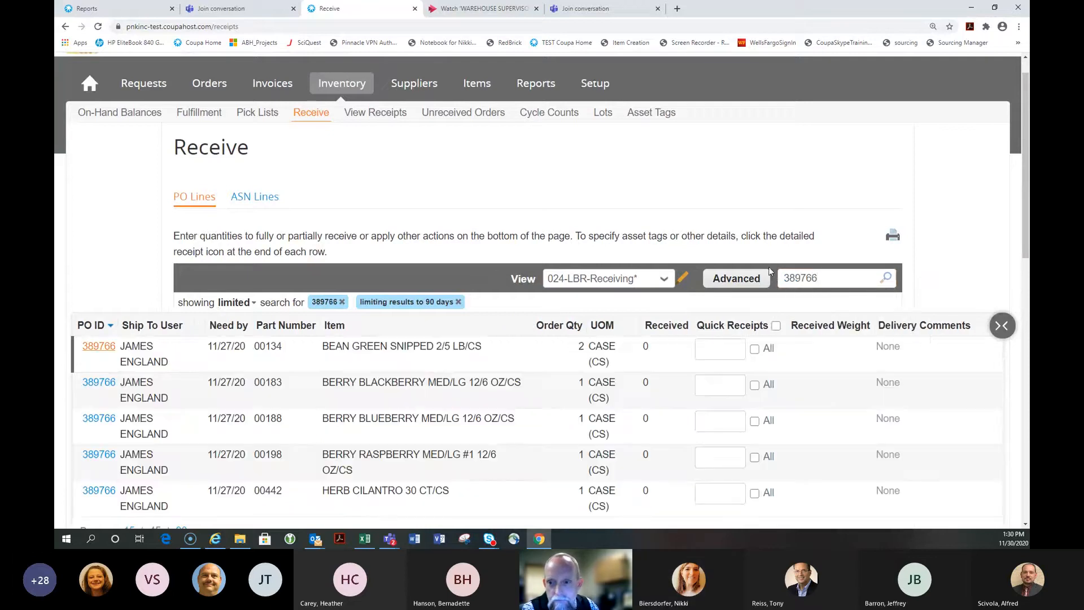
scroll(743, 222, down, 3)
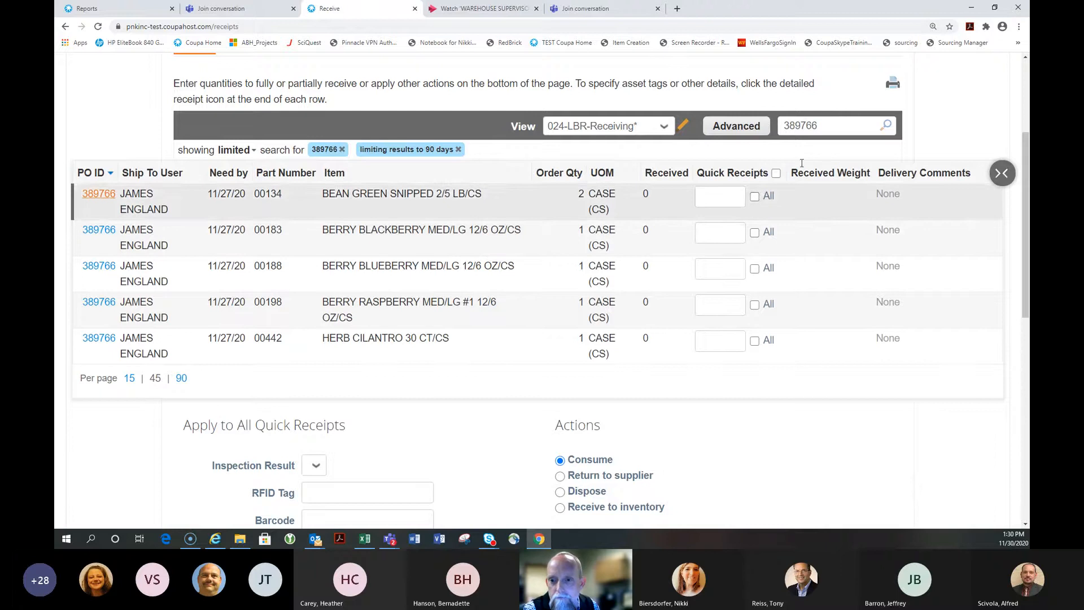
Print the PO 389766 receiving list
click(893, 83)
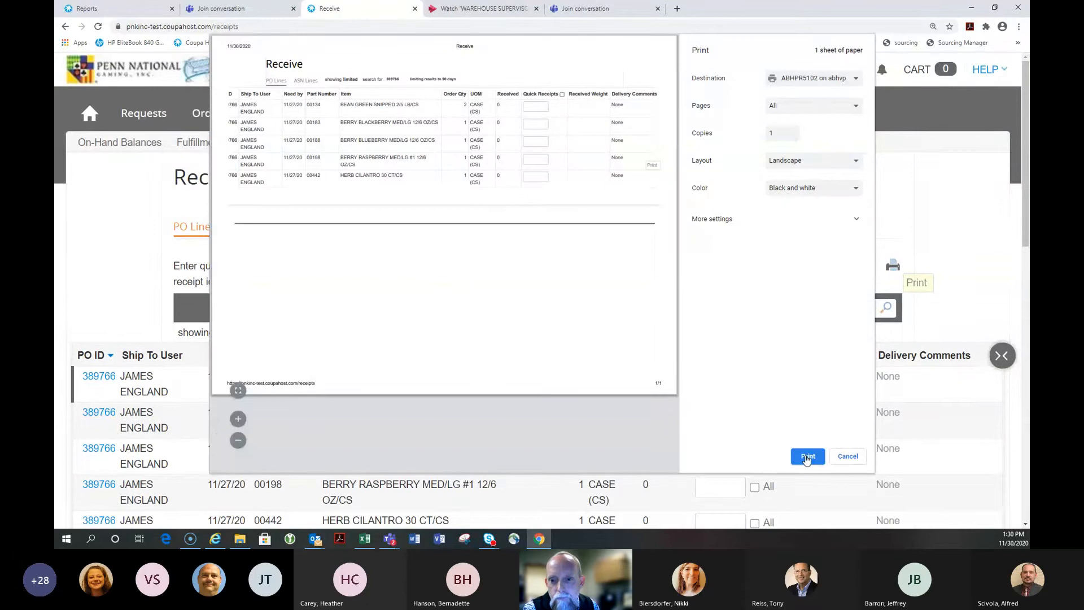
click(808, 457)
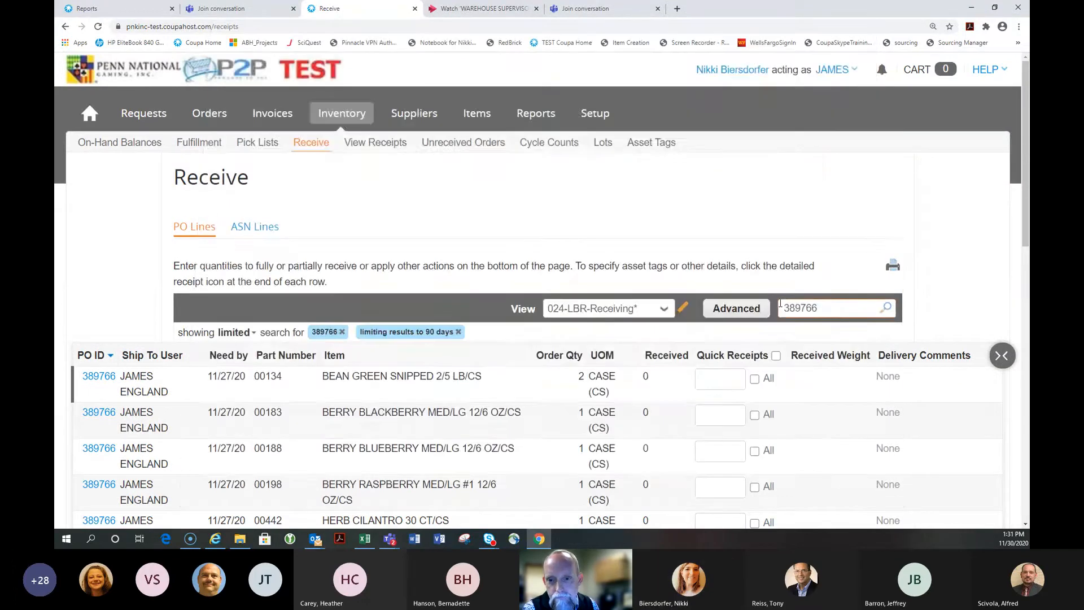
scroll(780, 304, down, 3)
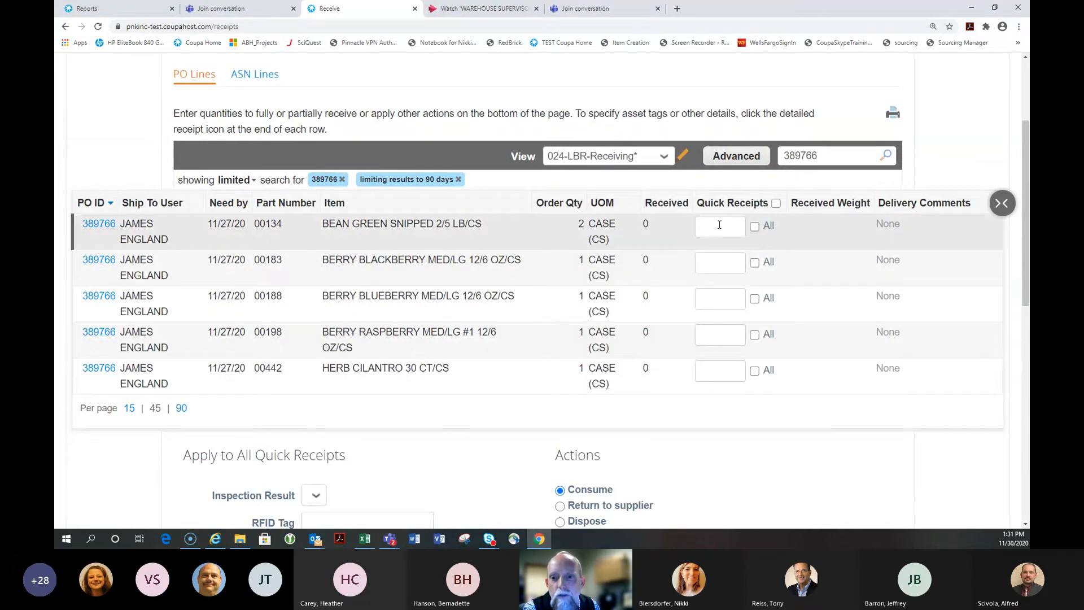
Enter a quick receipt quantity of 1 on the berry lines and the green beans line
click(733, 263)
text(1)
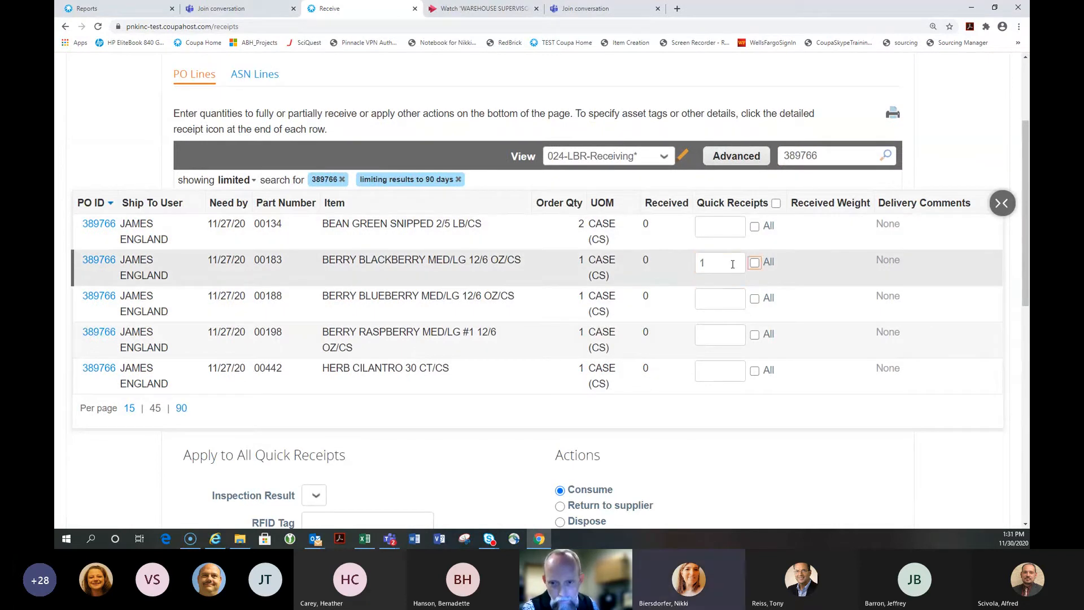
key(Tab)
text(1)
key(Tab)
key(Tab)
text(1)
key(Tab)
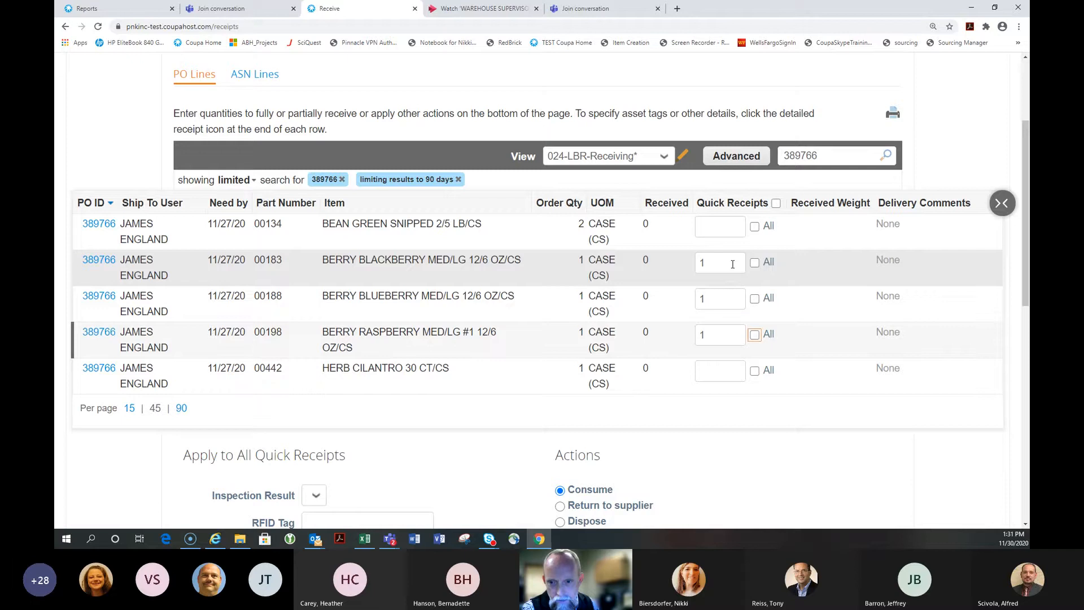
key(Tab)
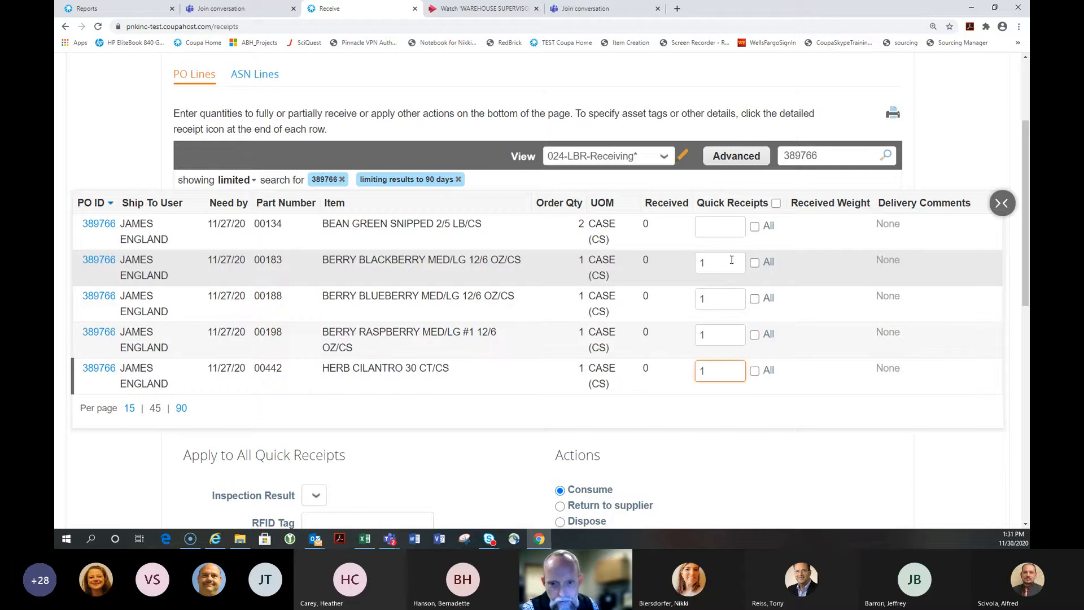
click(721, 224)
text(1)
scroll(721, 223, down, 4)
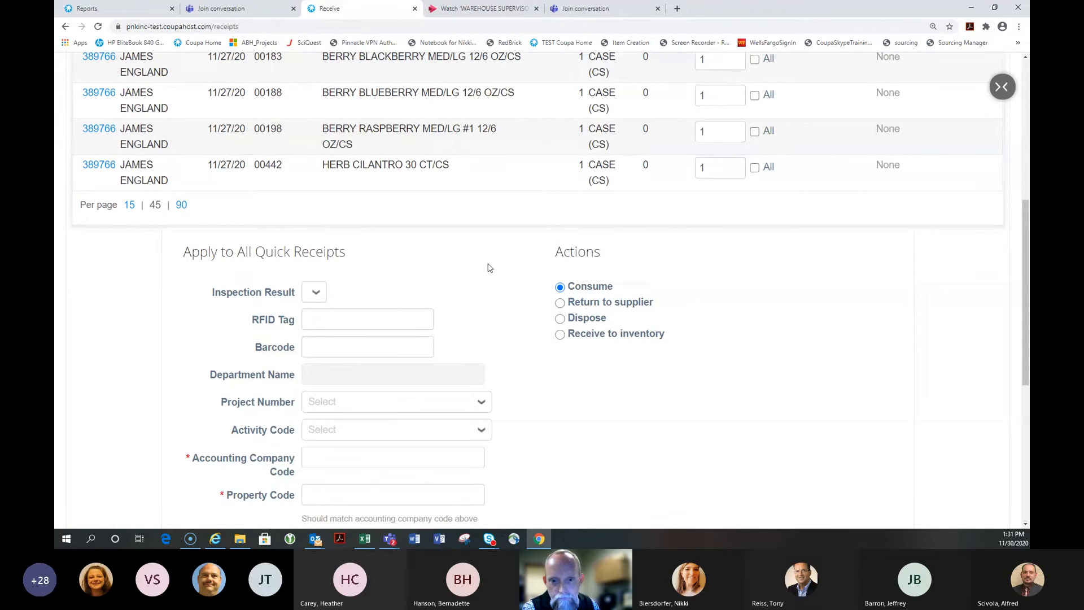
Enter 024 as both the Accounting Company Code and the Property Code on the receipt
scroll(490, 268, down, 3)
scroll(509, 266, down, 2)
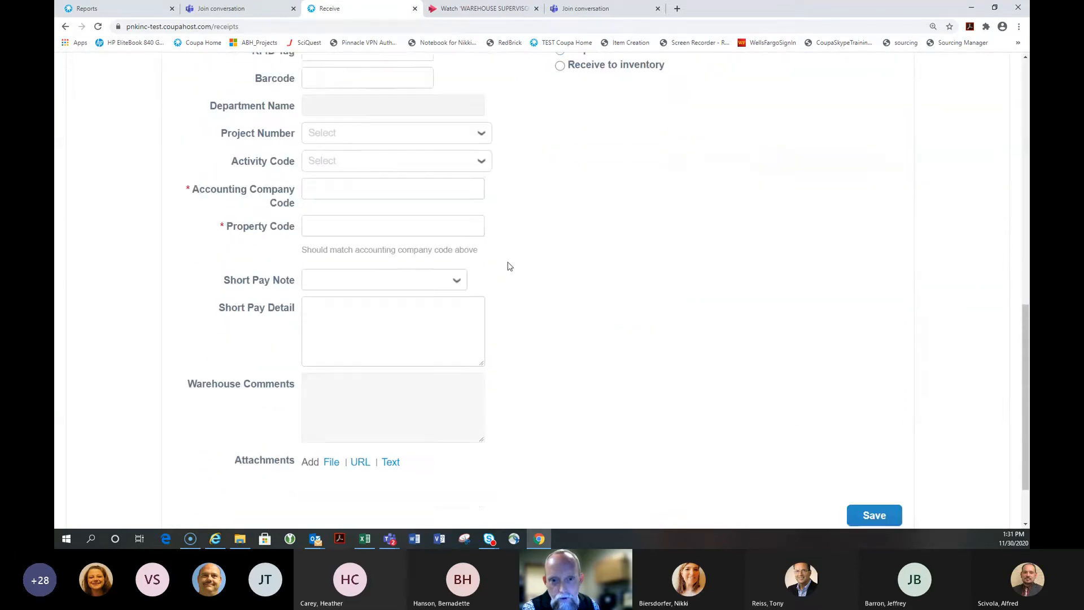
click(354, 150)
text(024)
key(Tab)
text(024)
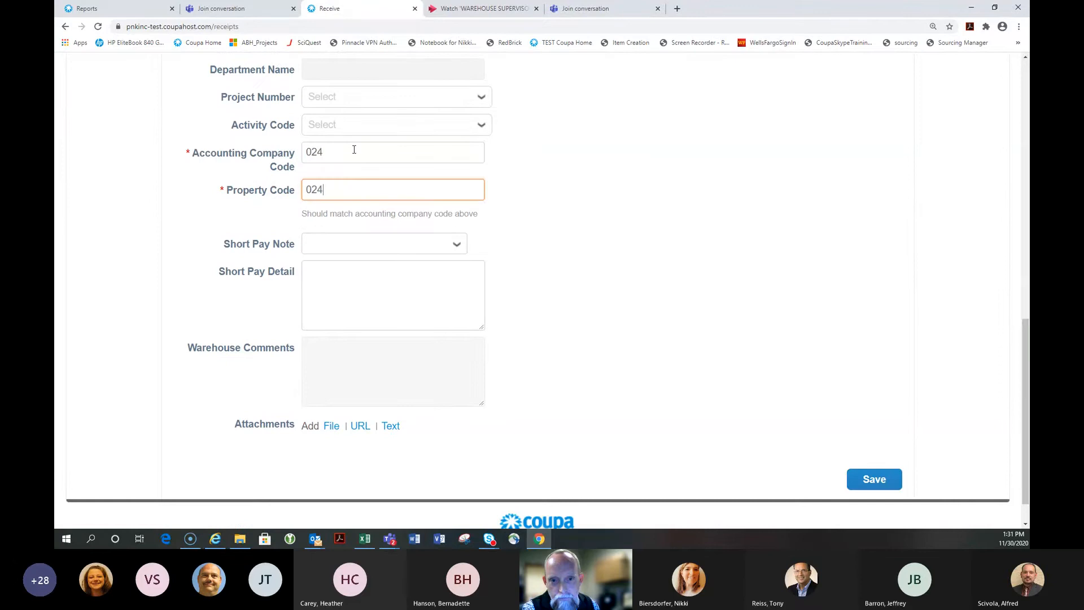
key(Tab)
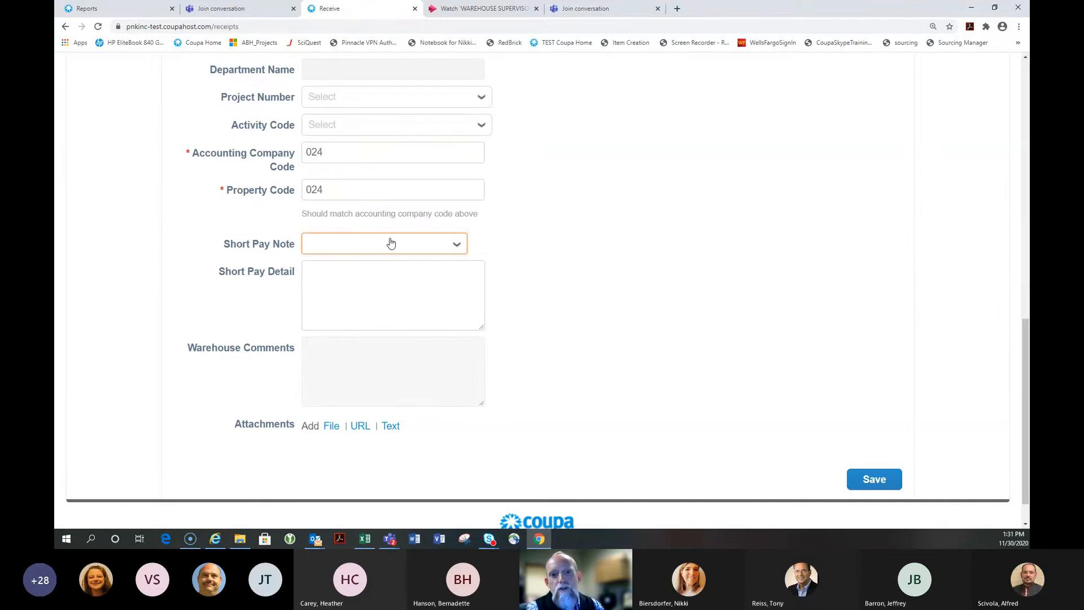
Set Short Pay Note to Shorted with the detail 'Green Beans were shorted one case'
click(423, 243)
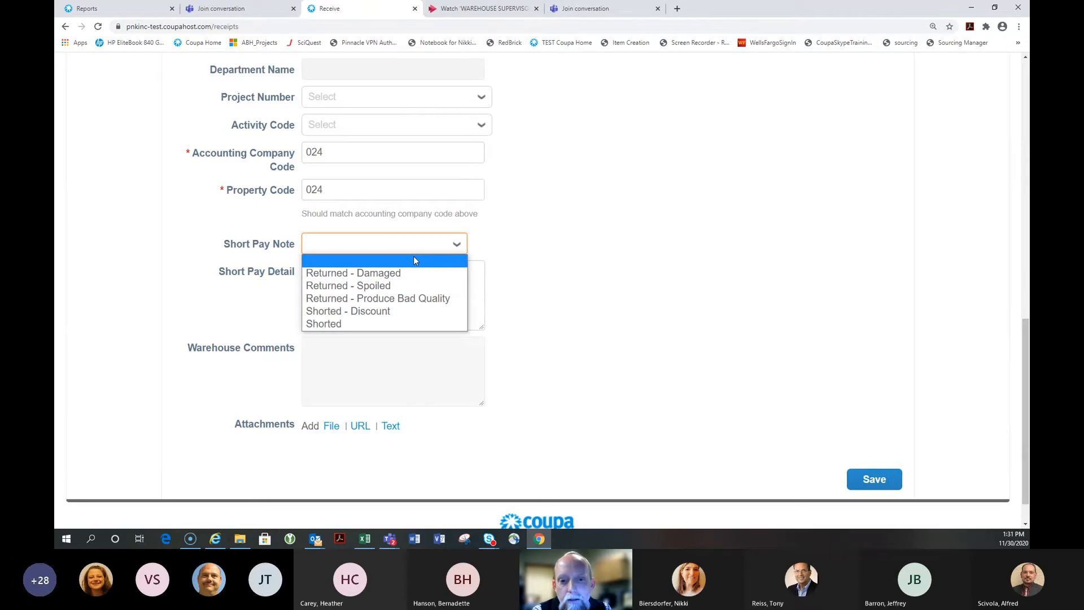
click(405, 322)
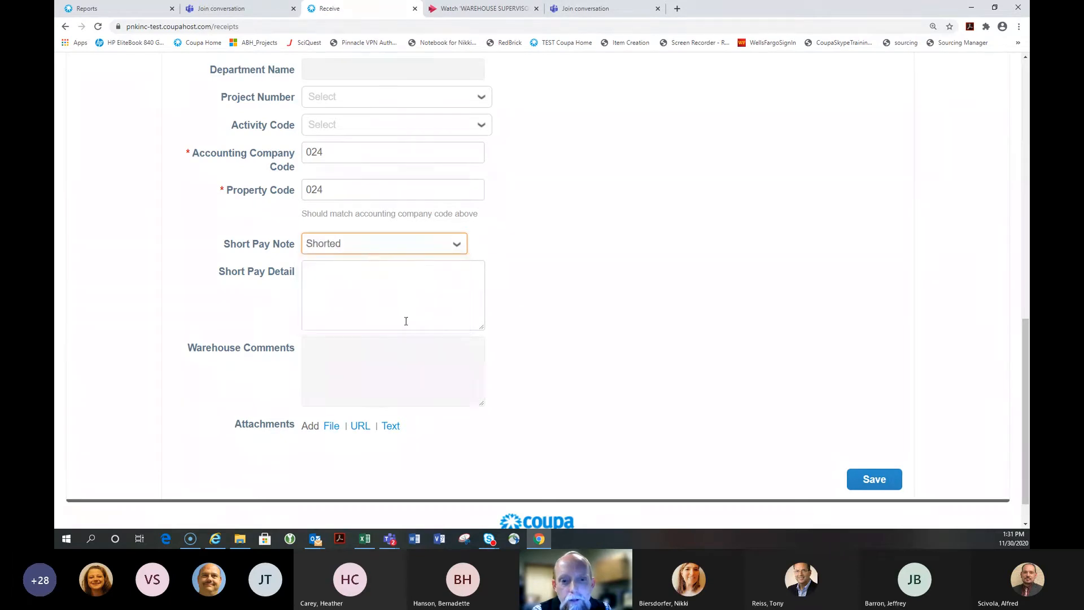
click(358, 293)
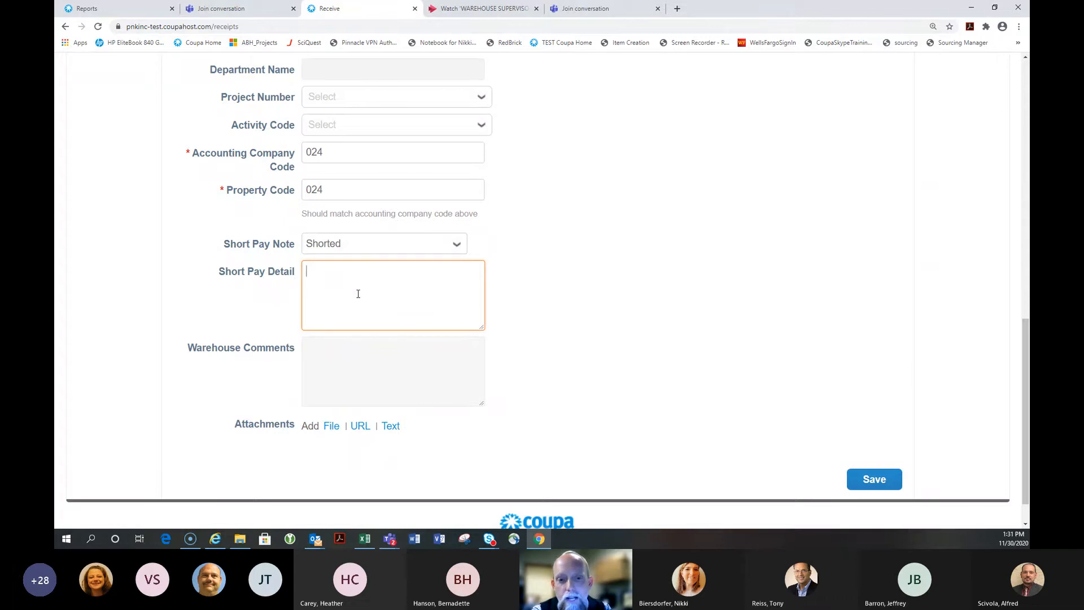
text(Green Bea)
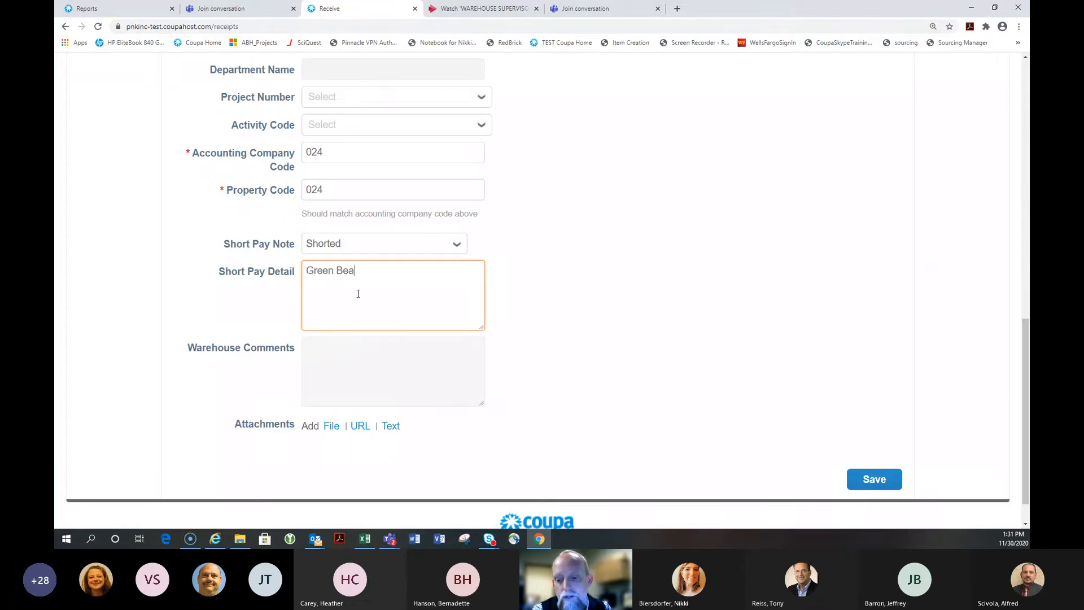
text(ns were hosti)
key(BackSpace)
key(BackSpace)
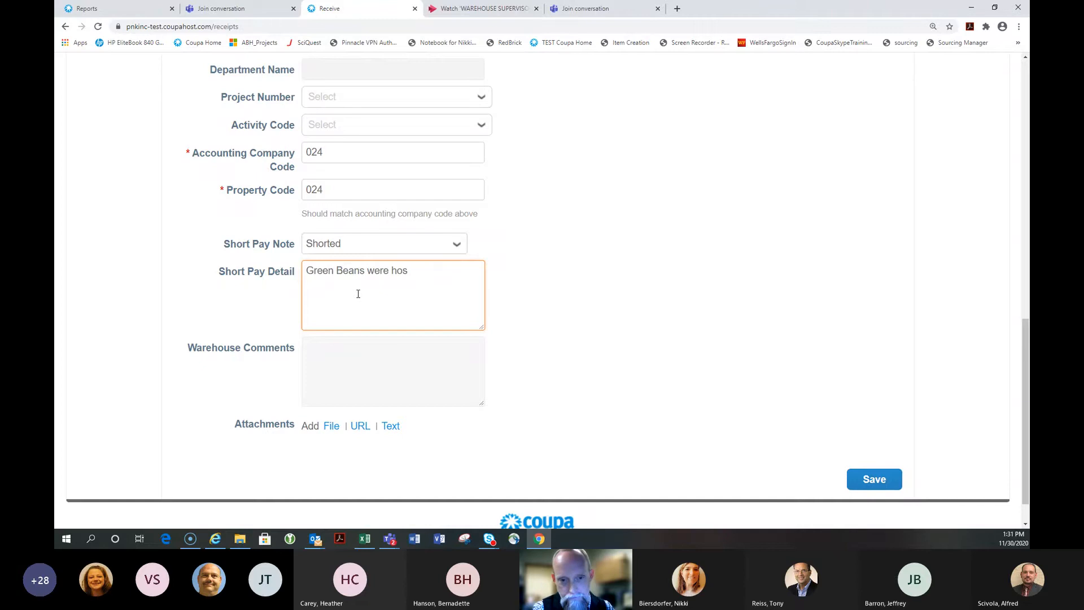
key(BackSpace)
key(BackSpace)
key(BackSpace)
text(shortd)
key(BackSpace)
text(ed )
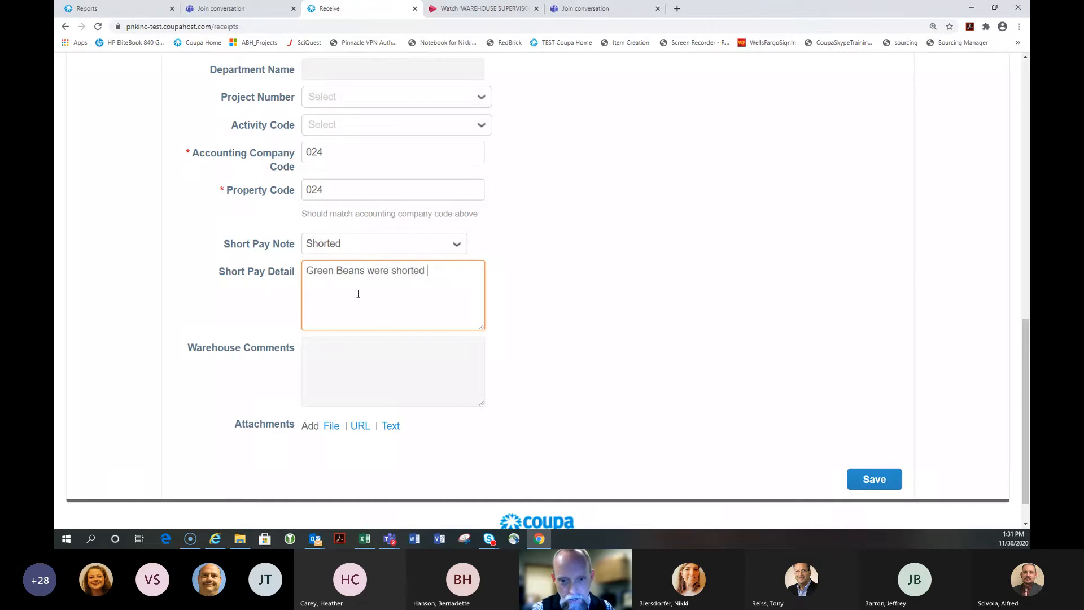
text(one cases)
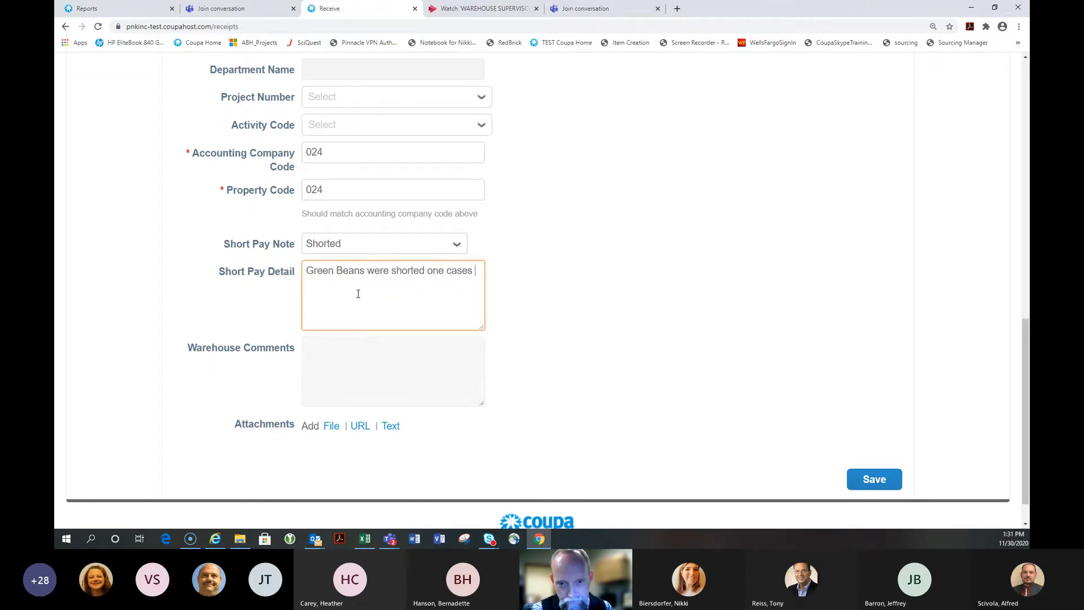
key(BackSpace)
key(BackSpace)
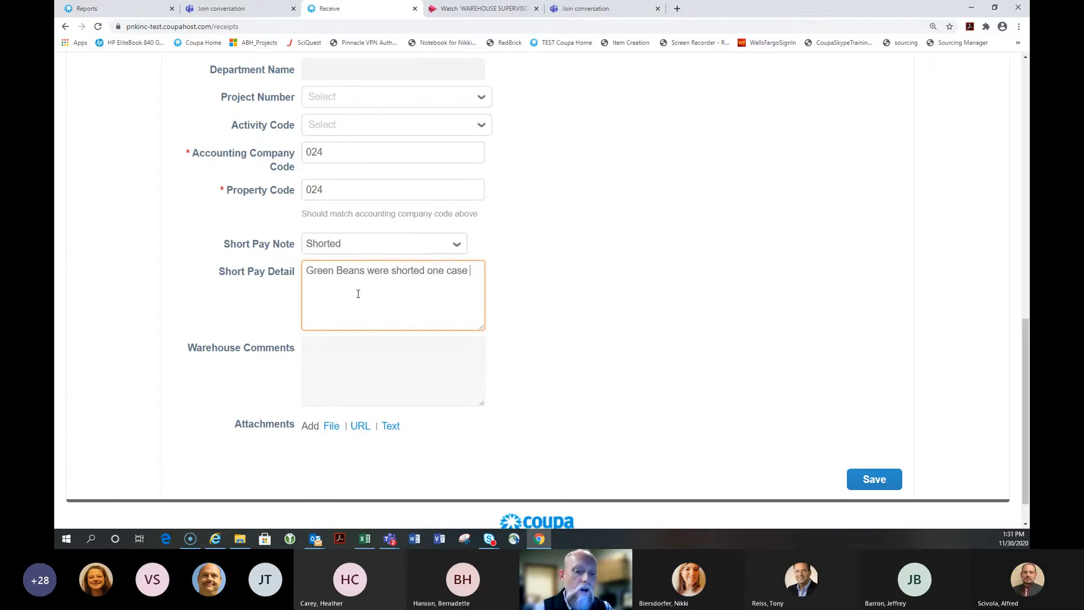
scroll(358, 296, down, 1)
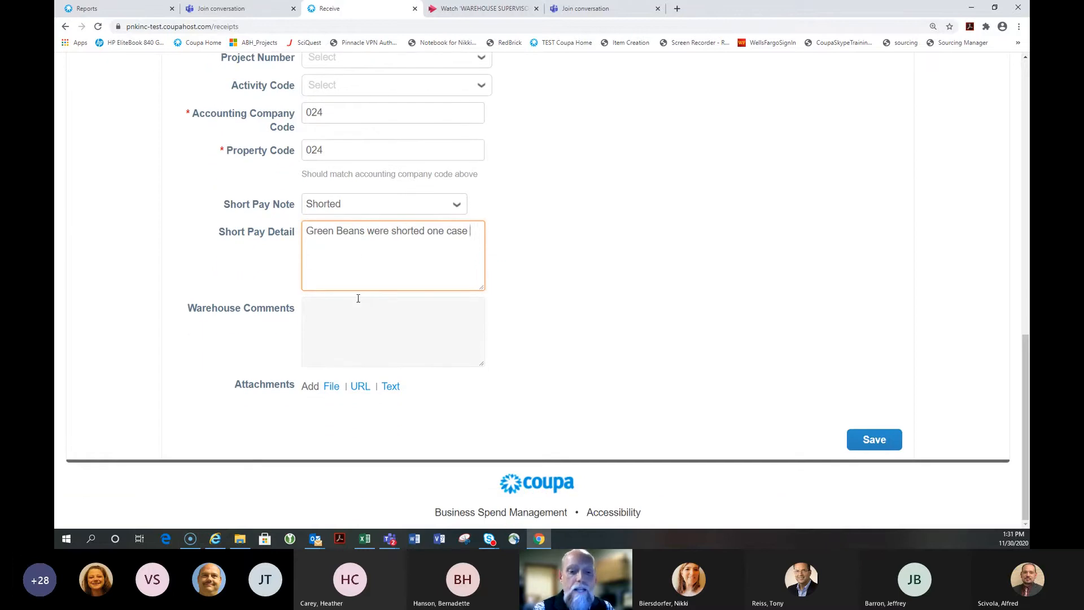
click(334, 389)
click(333, 416)
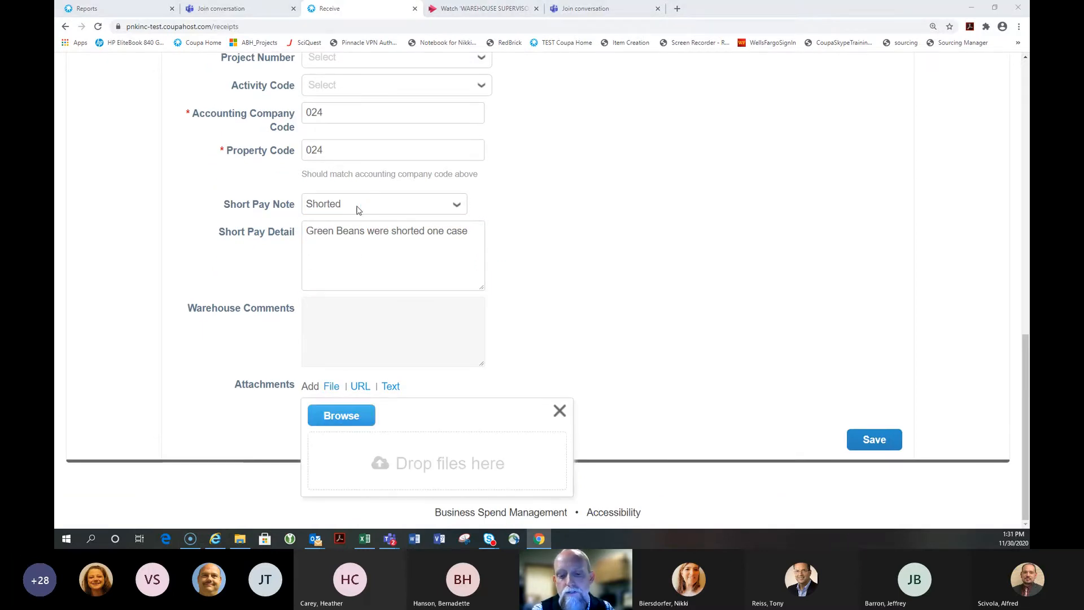
click(226, 106)
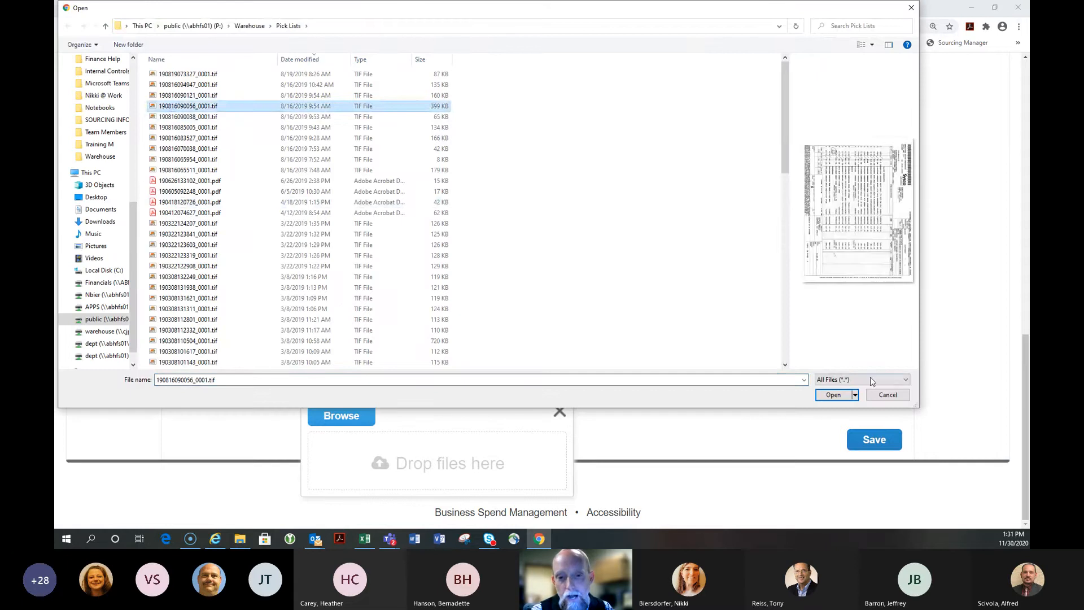
click(833, 394)
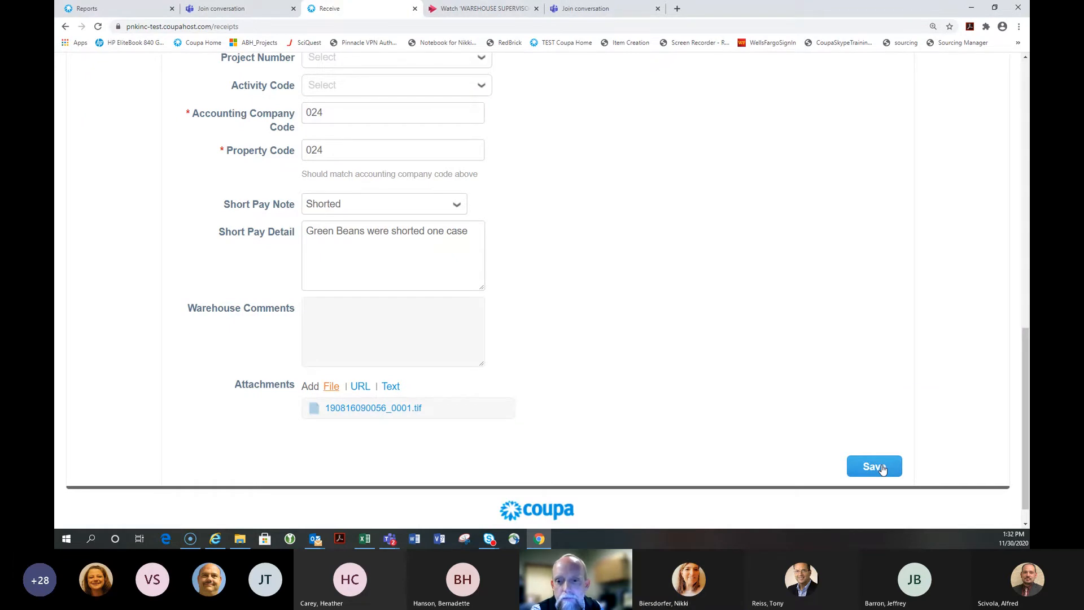
click(882, 469)
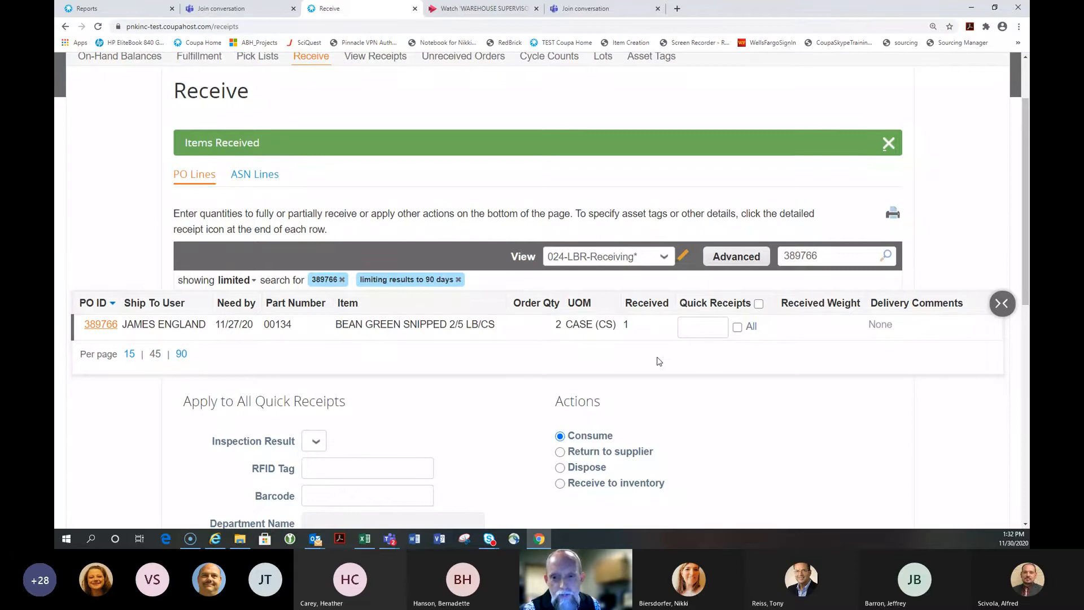
scroll(660, 362, up, 3)
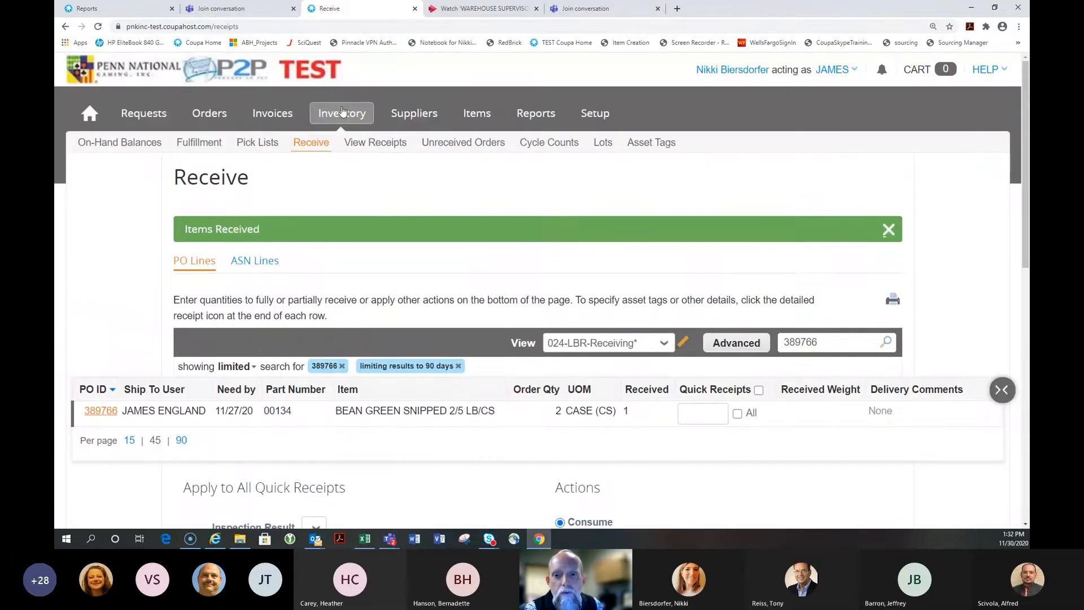
click(341, 111)
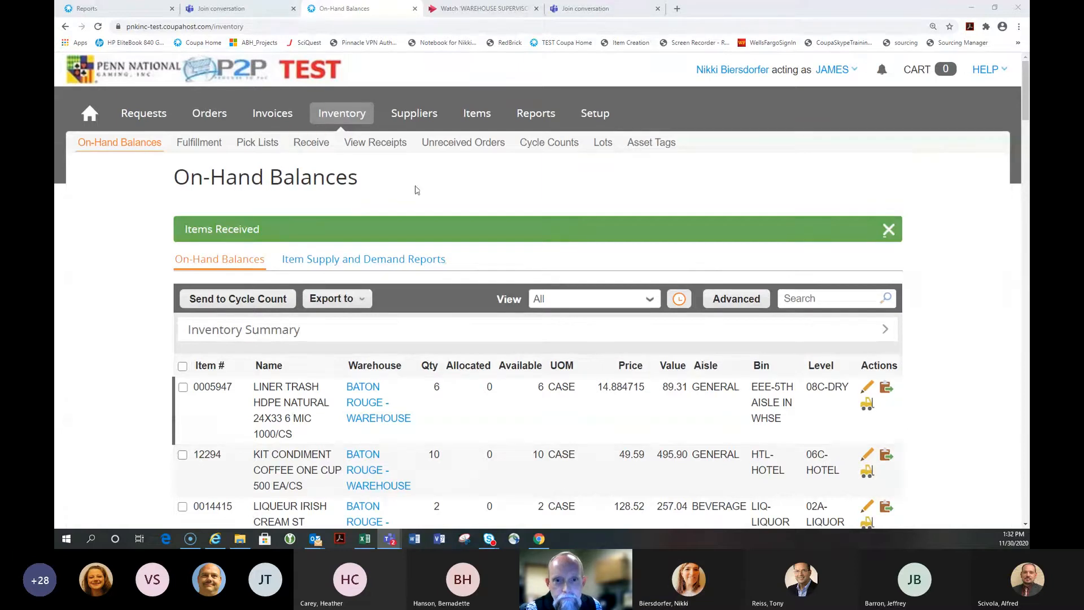
click(312, 142)
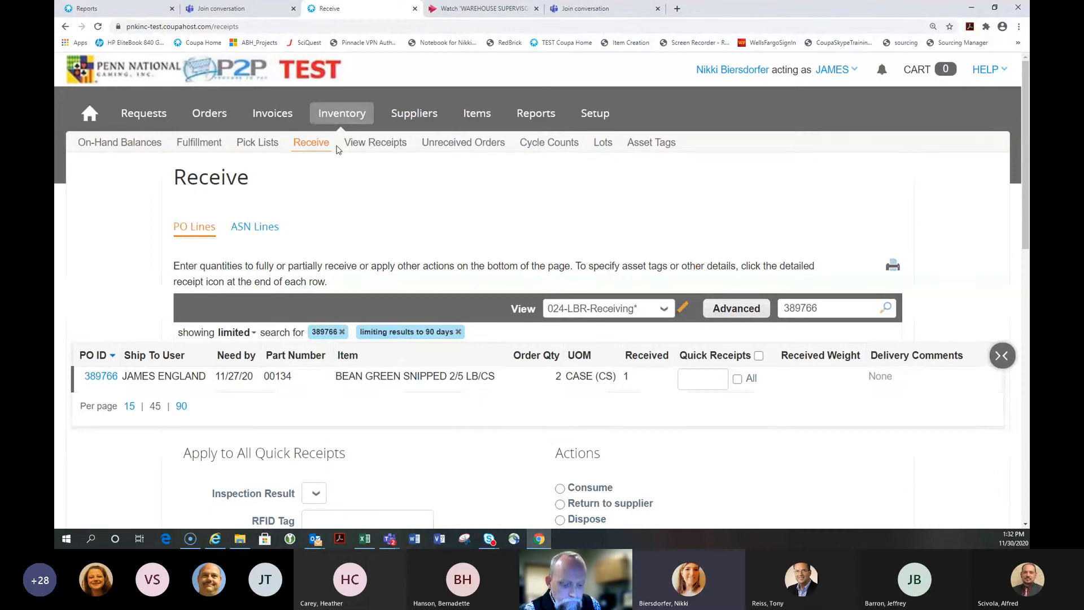
scroll(395, 189, down, 1)
click(649, 257)
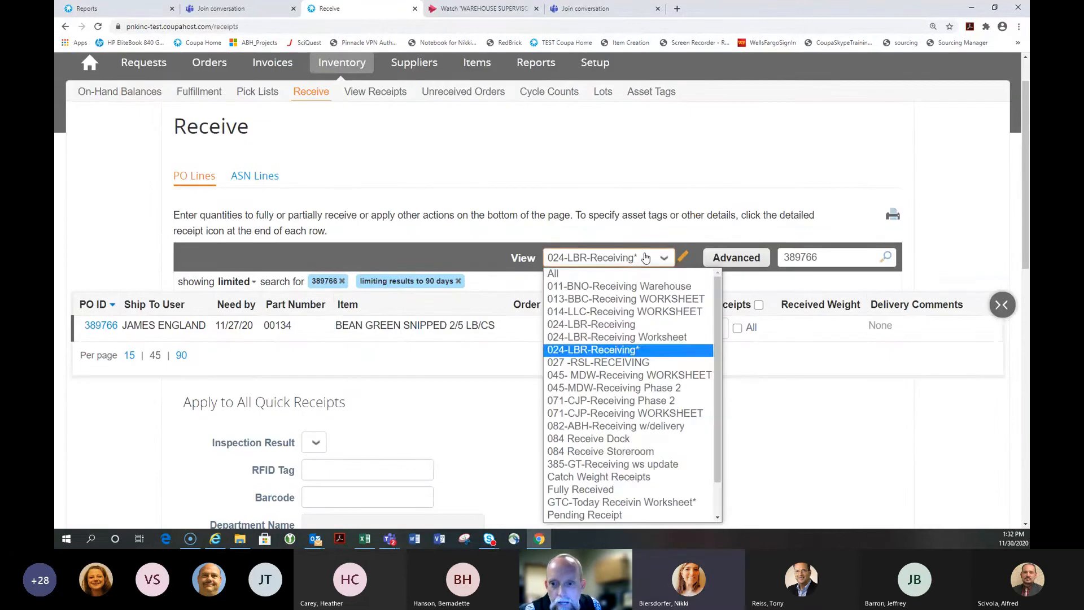
click(630, 347)
scroll(629, 178, down, 1)
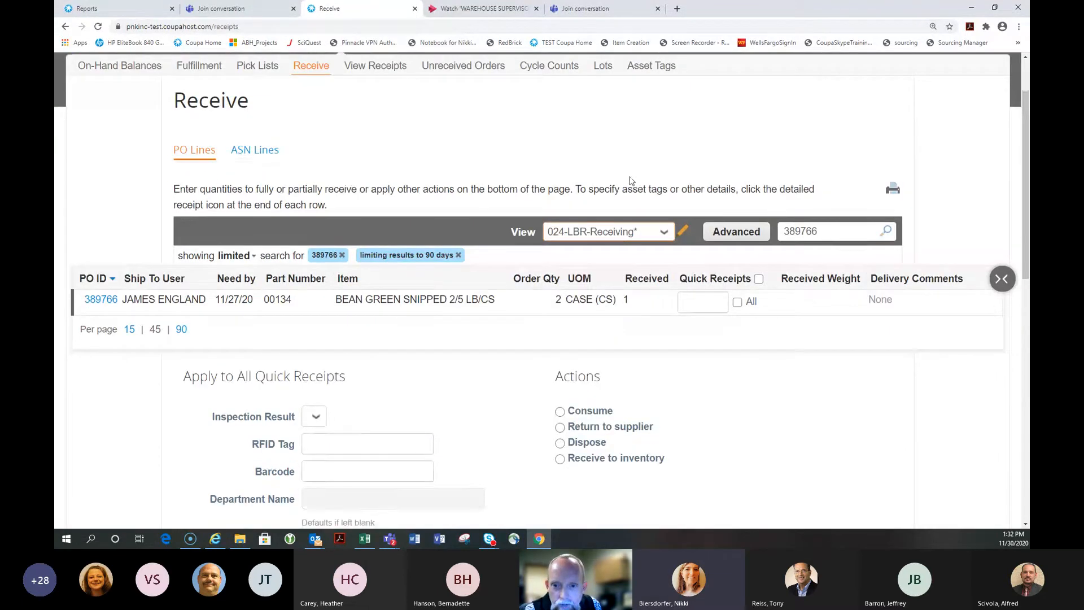
scroll(631, 180, down, 1)
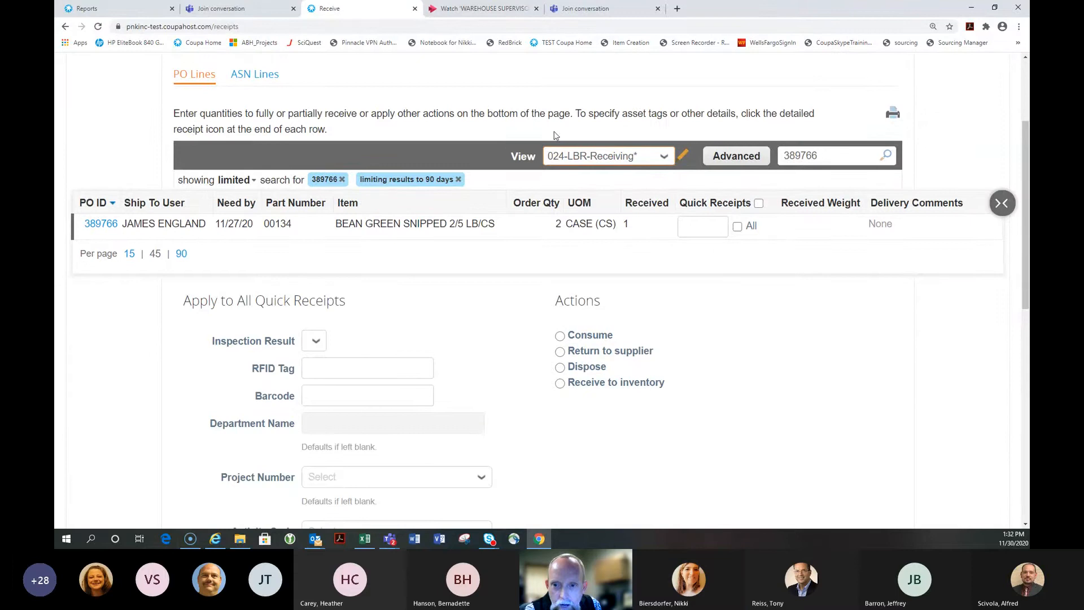
double_click(837, 154)
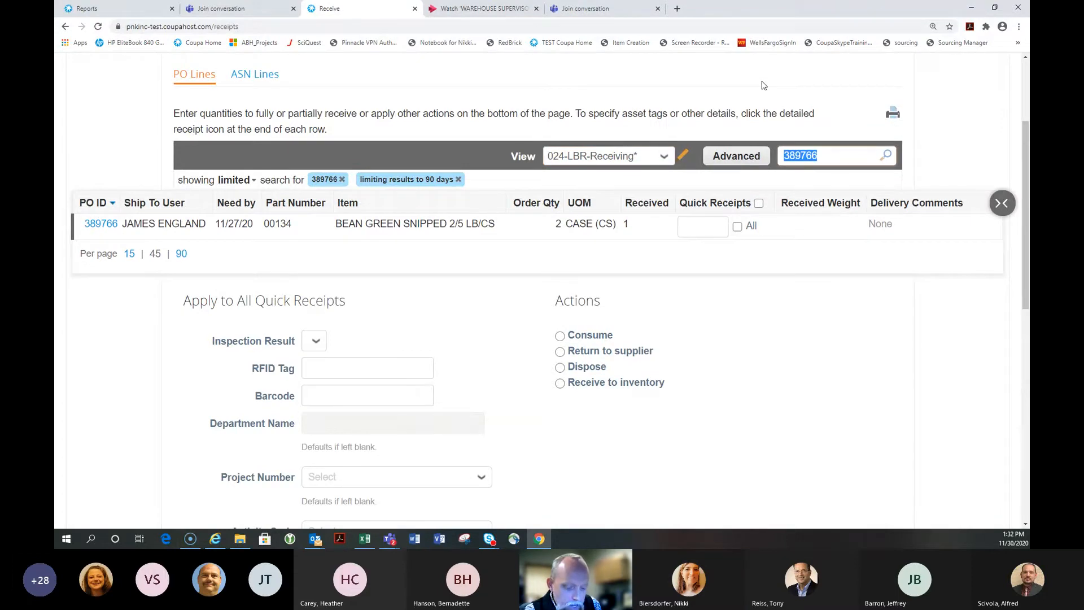
Find PO 389768 and set its milk line to receive 12 cases into inventory at Baton Rouge
text(389)
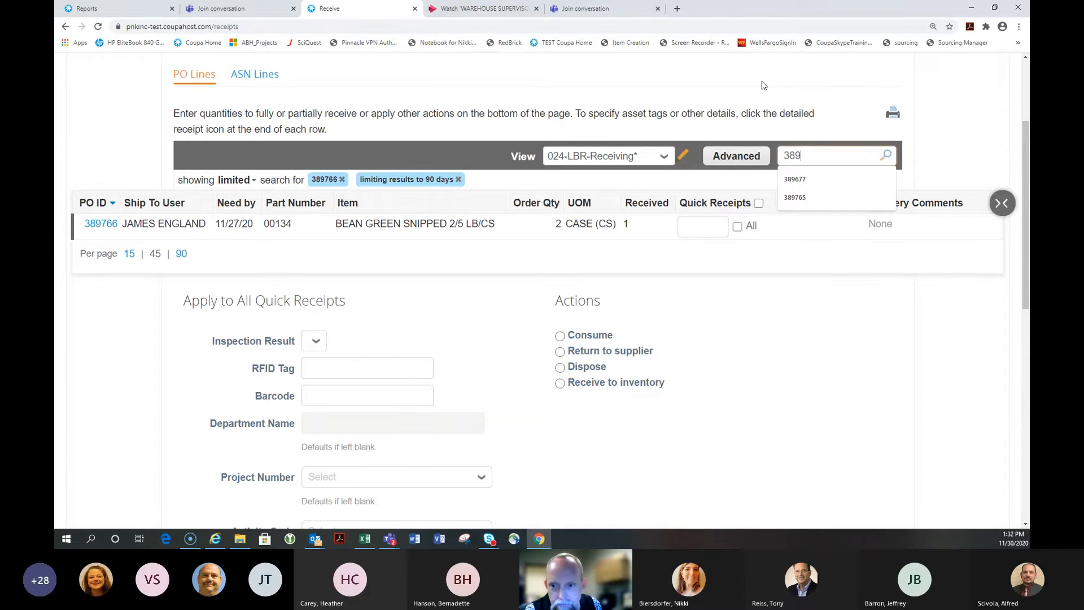
text(768)
key(Return)
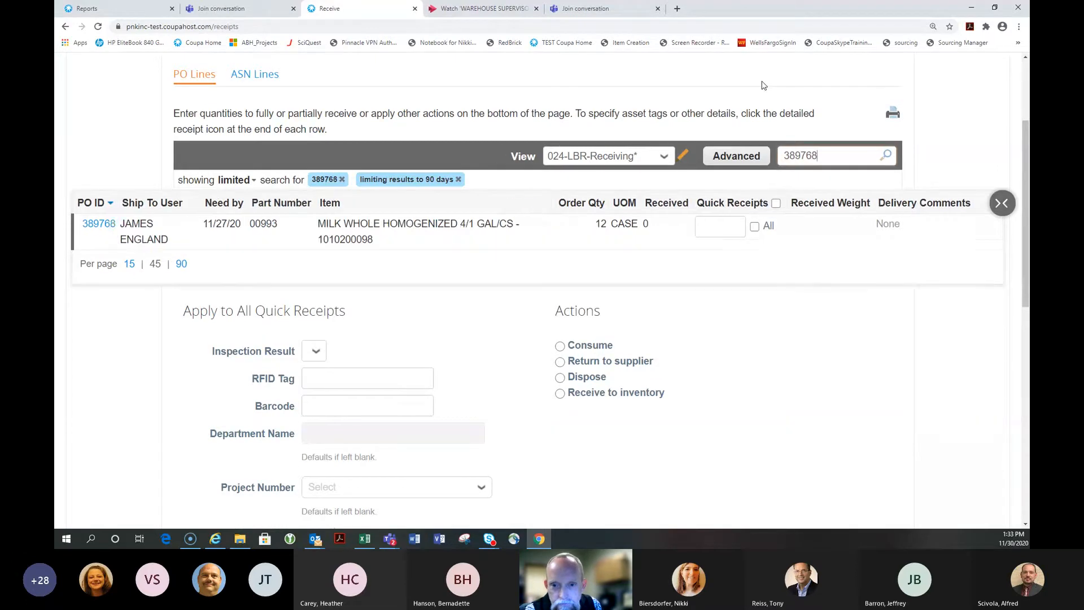
click(739, 224)
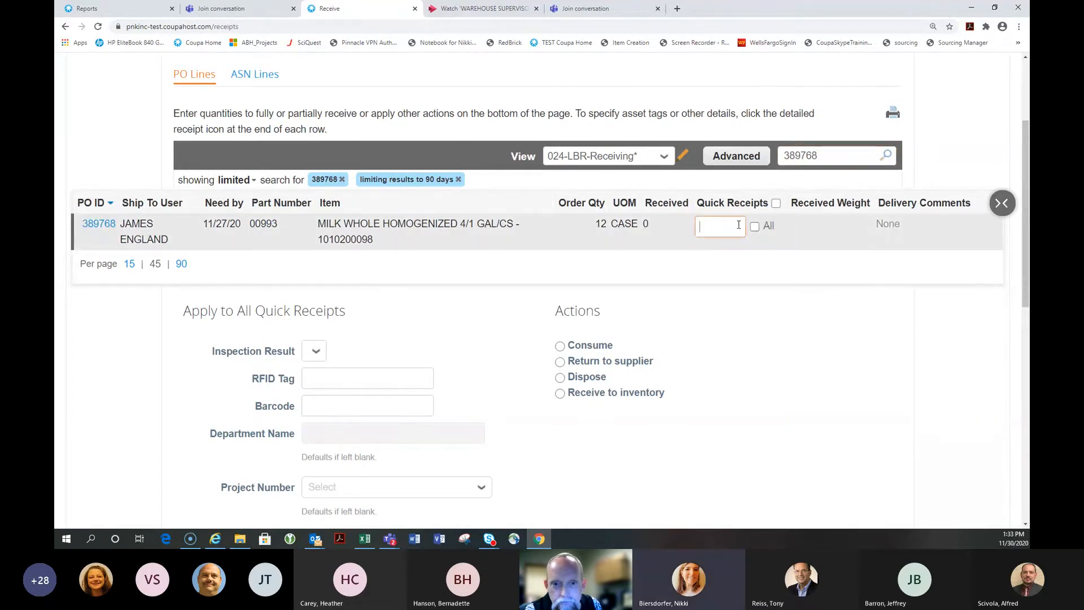
text(12)
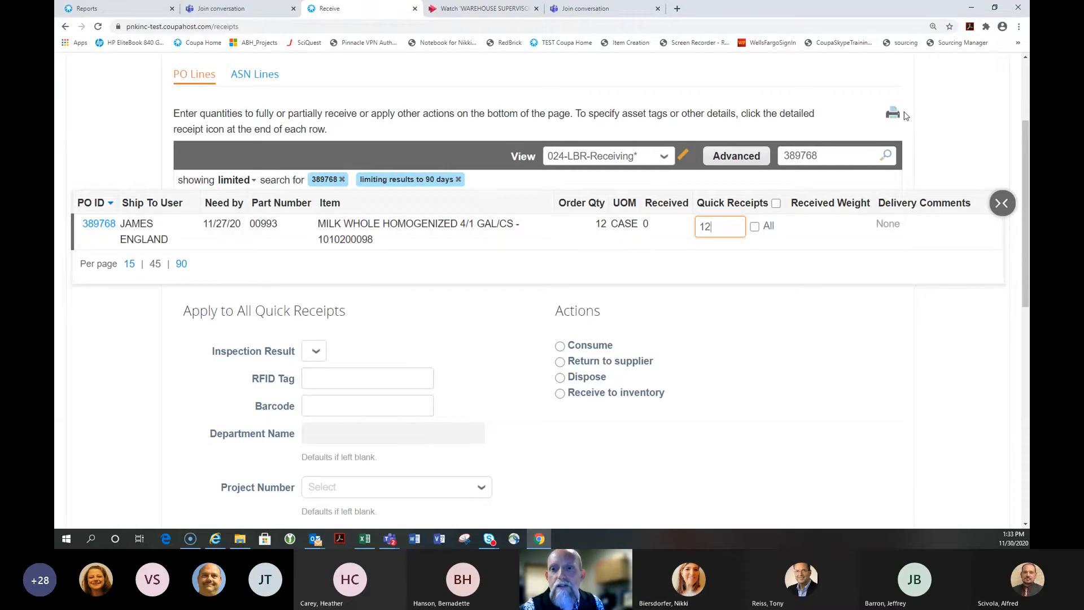
scroll(805, 100, down, 2)
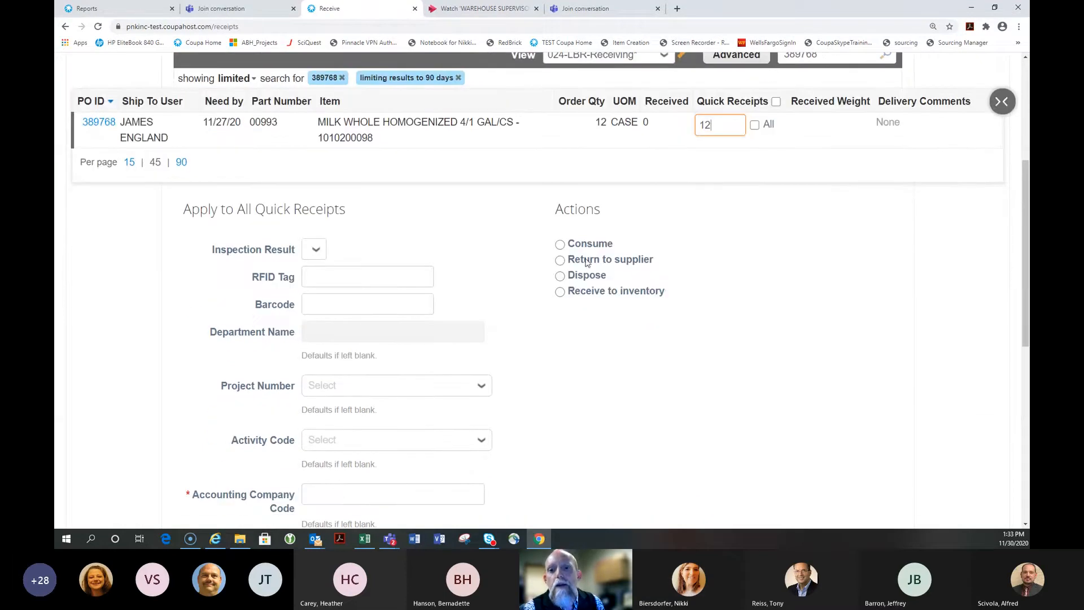
click(560, 292)
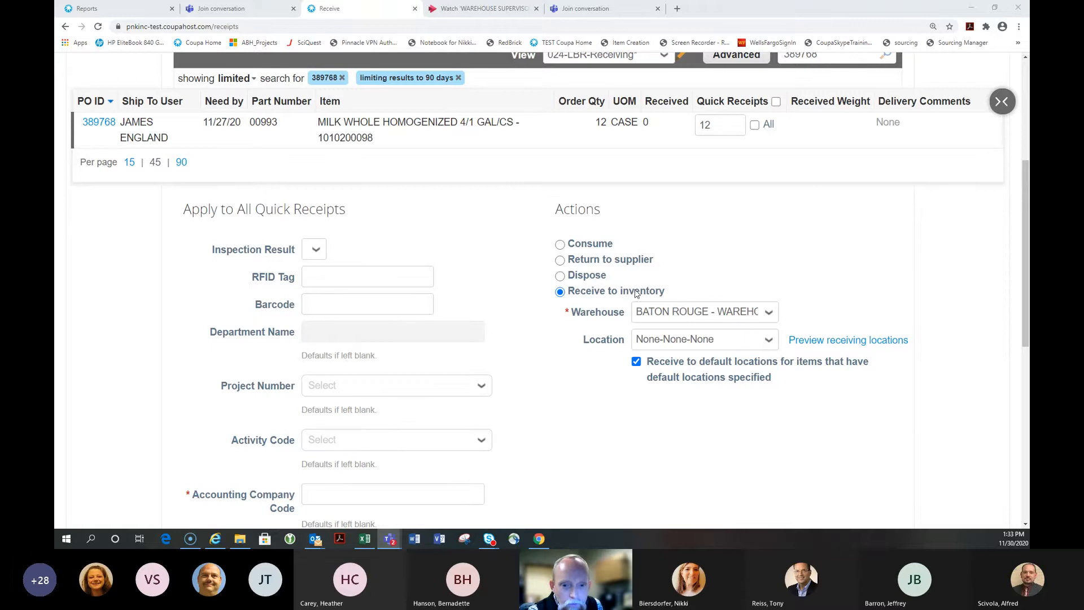
Preview the milk line's default receiving location, then close the preview
click(847, 341)
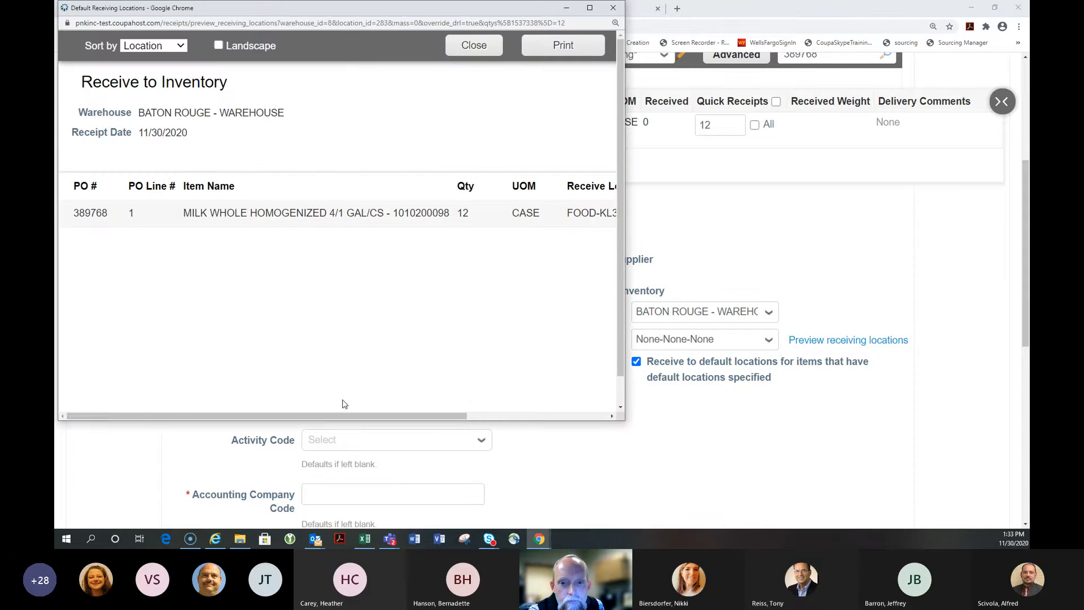
drag(364, 416, 521, 421)
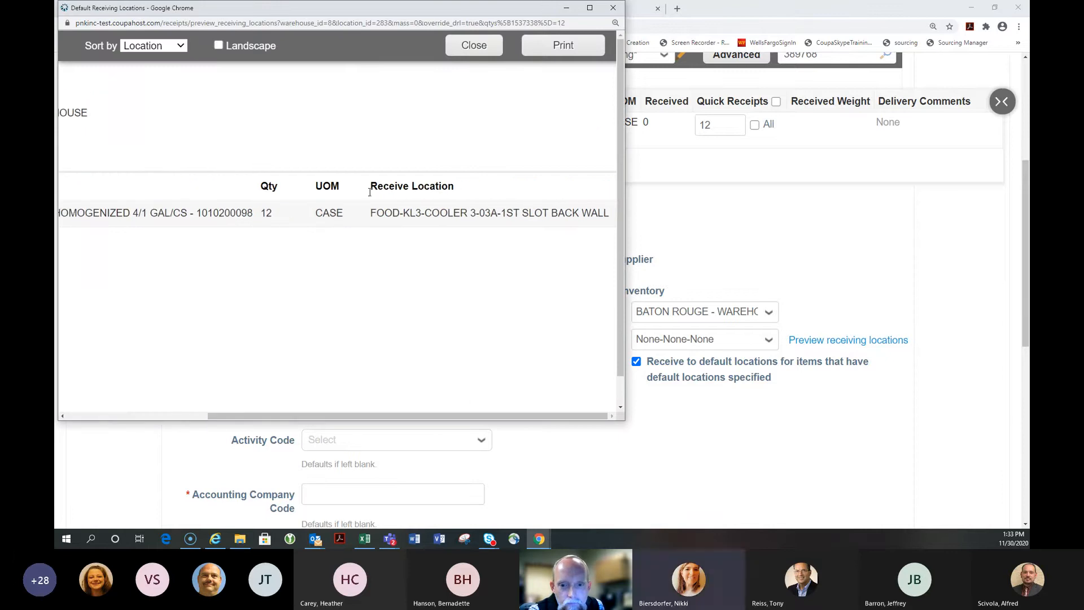
click(614, 11)
scroll(324, 245, down, 4)
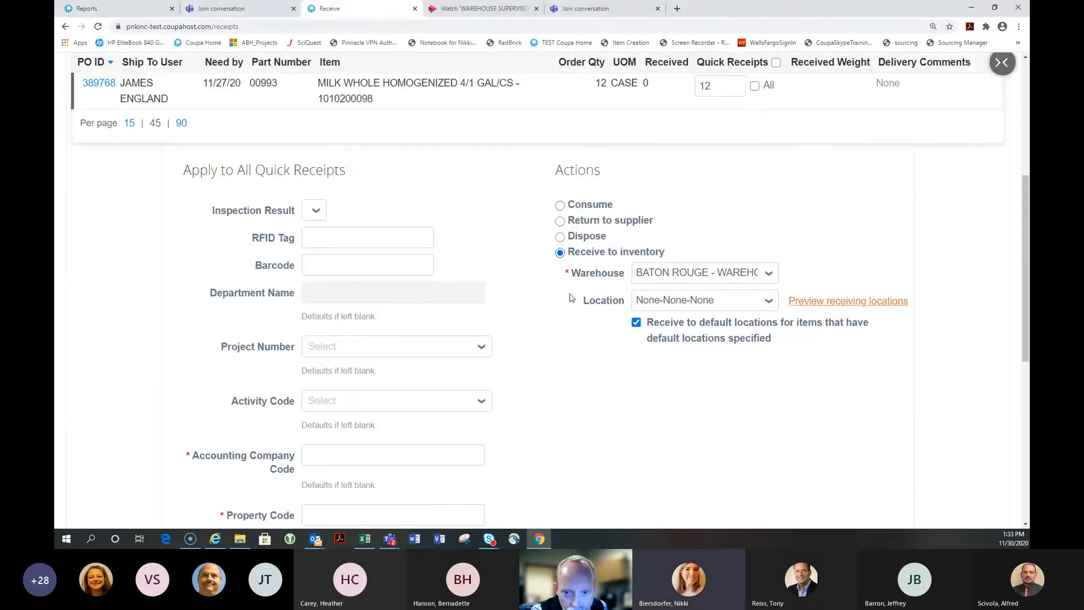
Enter 024 as both the Accounting Company Code and the Property Code
click(325, 245)
text(024)
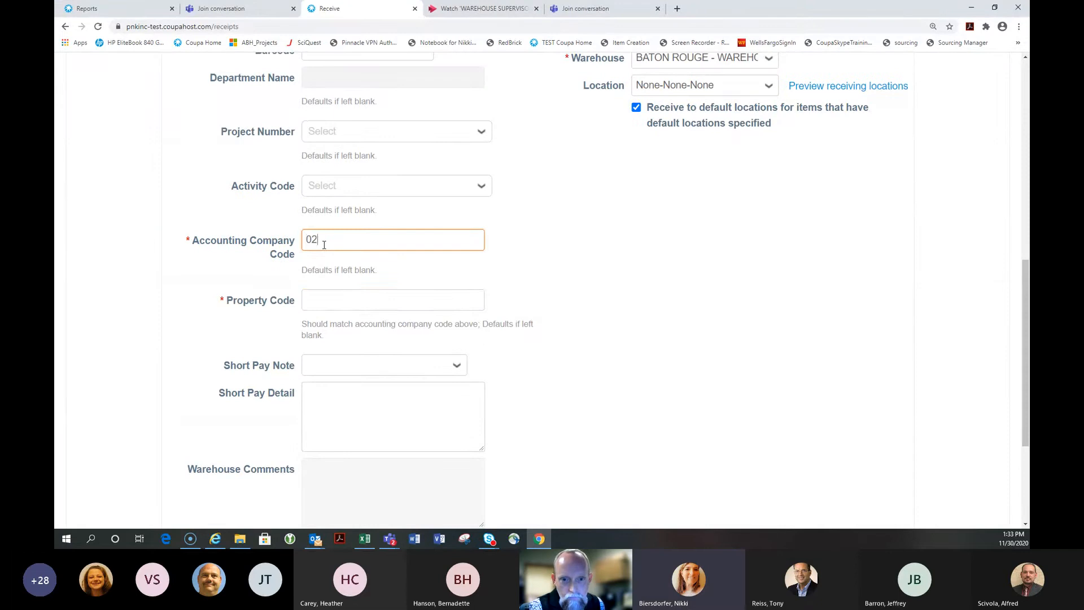
key(Tab)
text(024)
key(Tab)
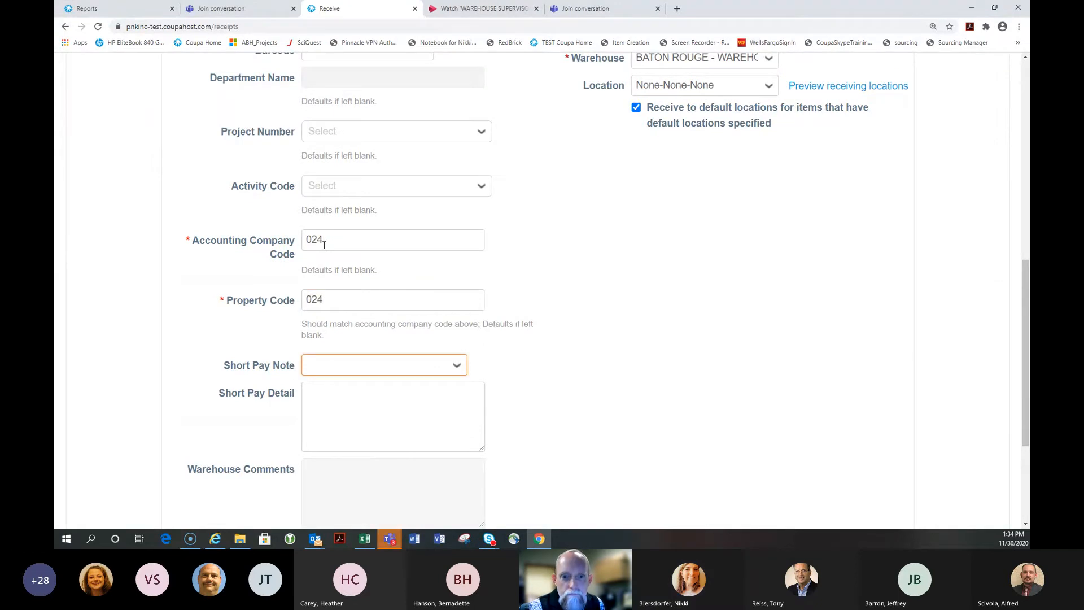
scroll(324, 245, down, 3)
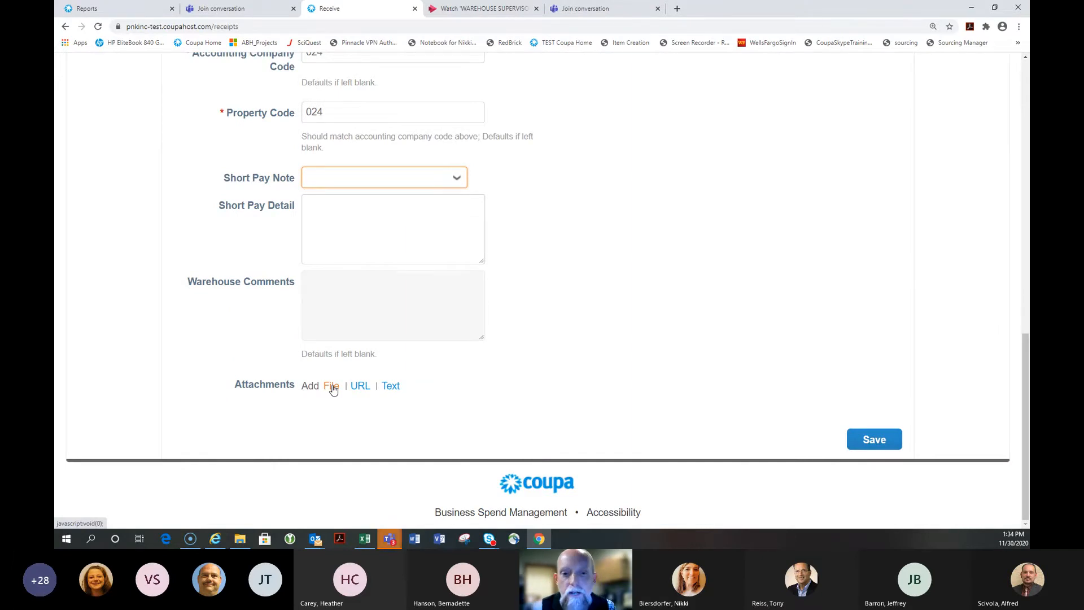
scroll(333, 390, up, 4)
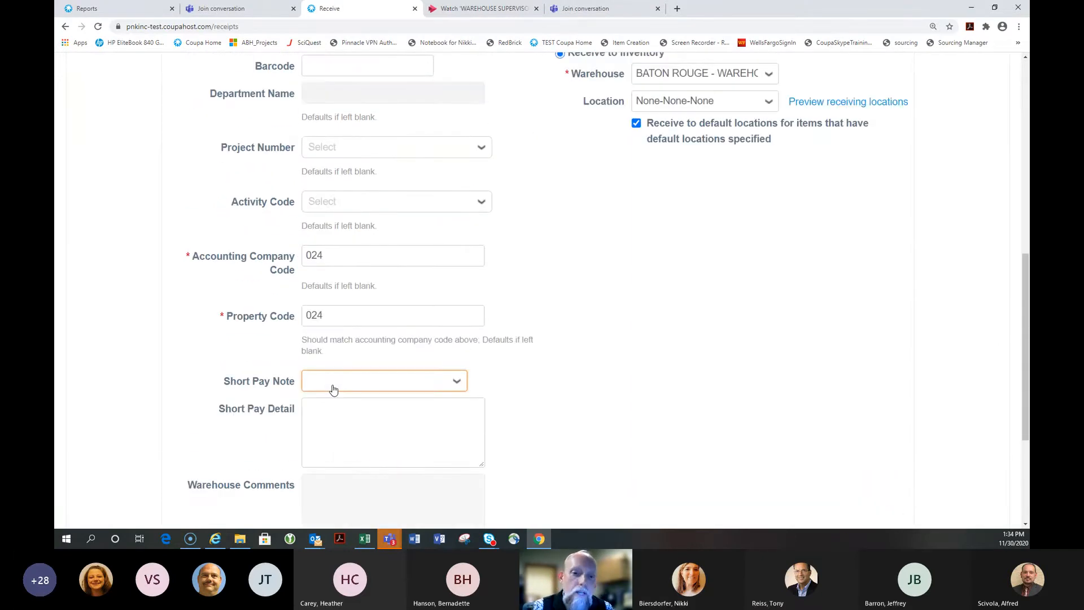
scroll(332, 388, down, 4)
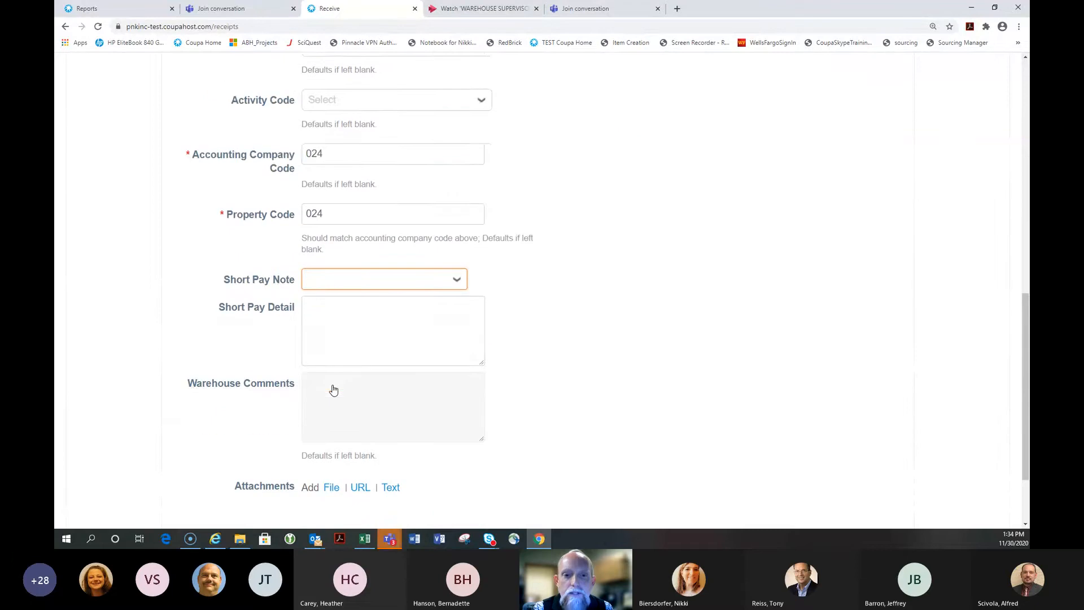
click(332, 385)
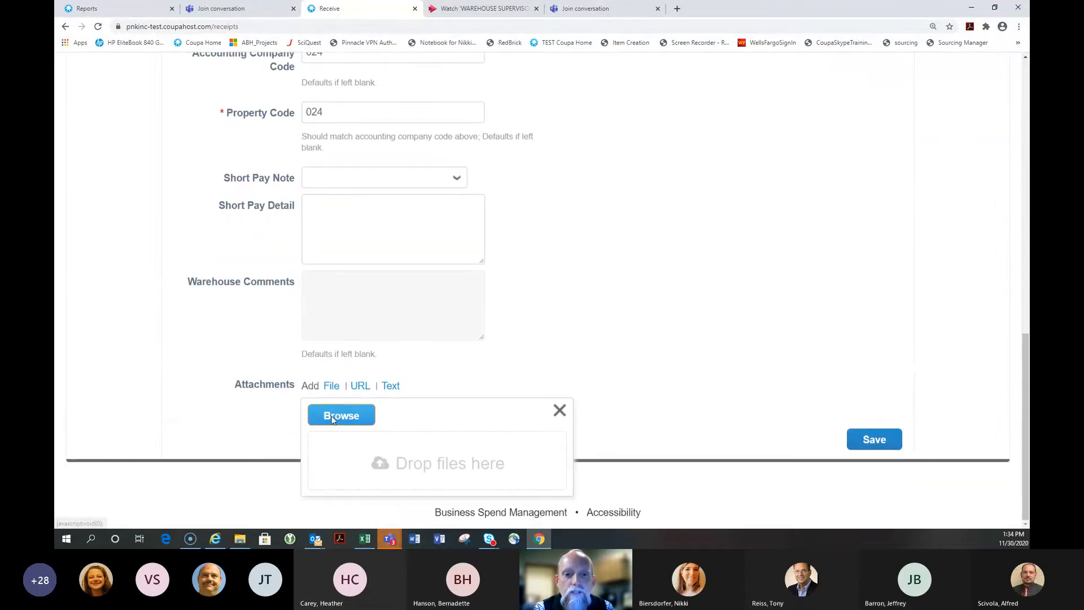
click(334, 417)
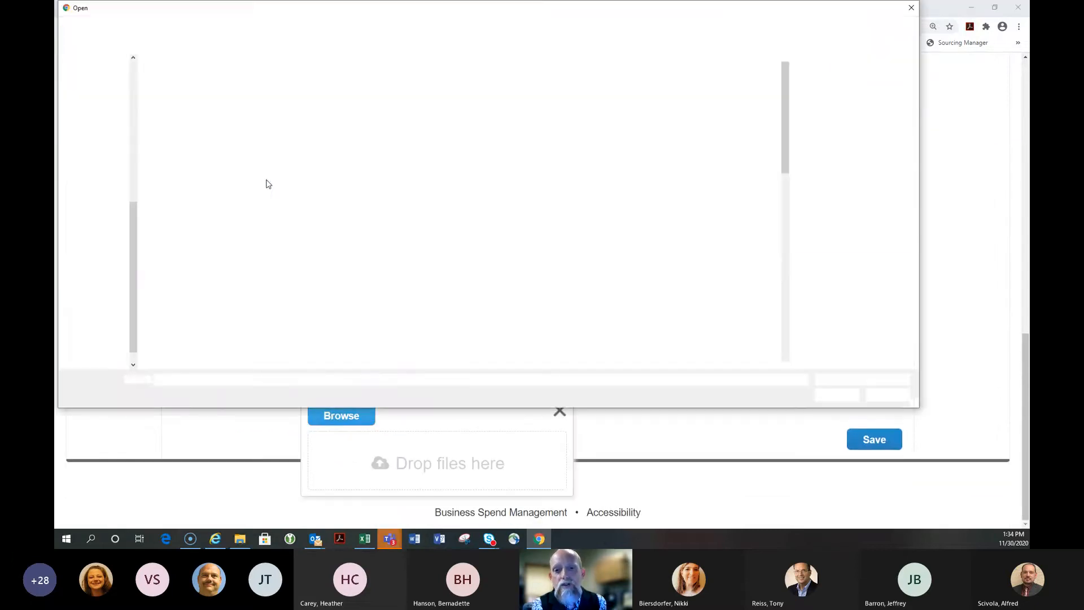
click(205, 85)
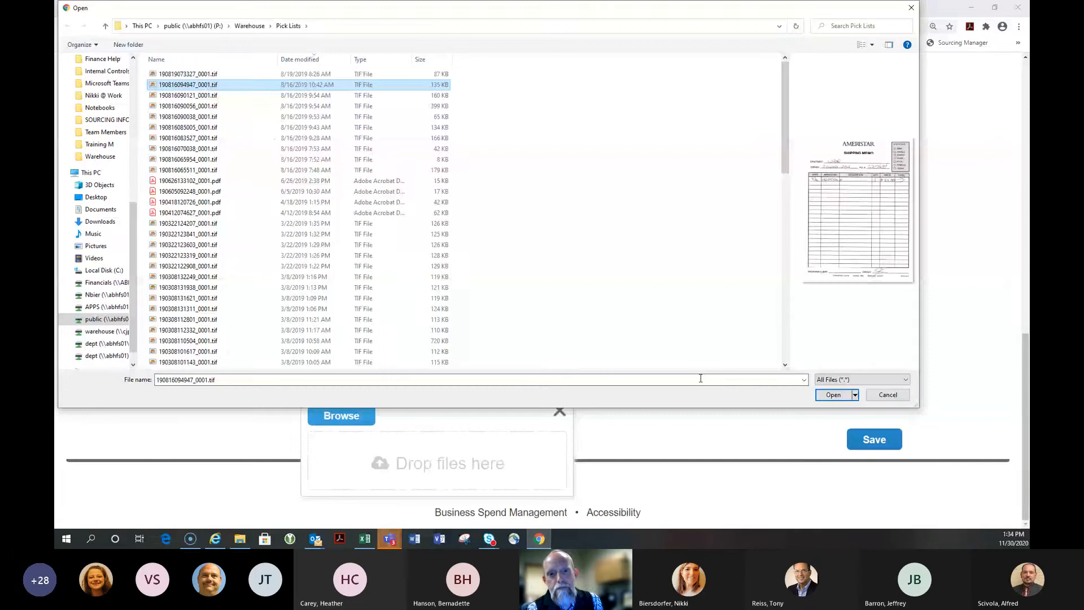
click(834, 395)
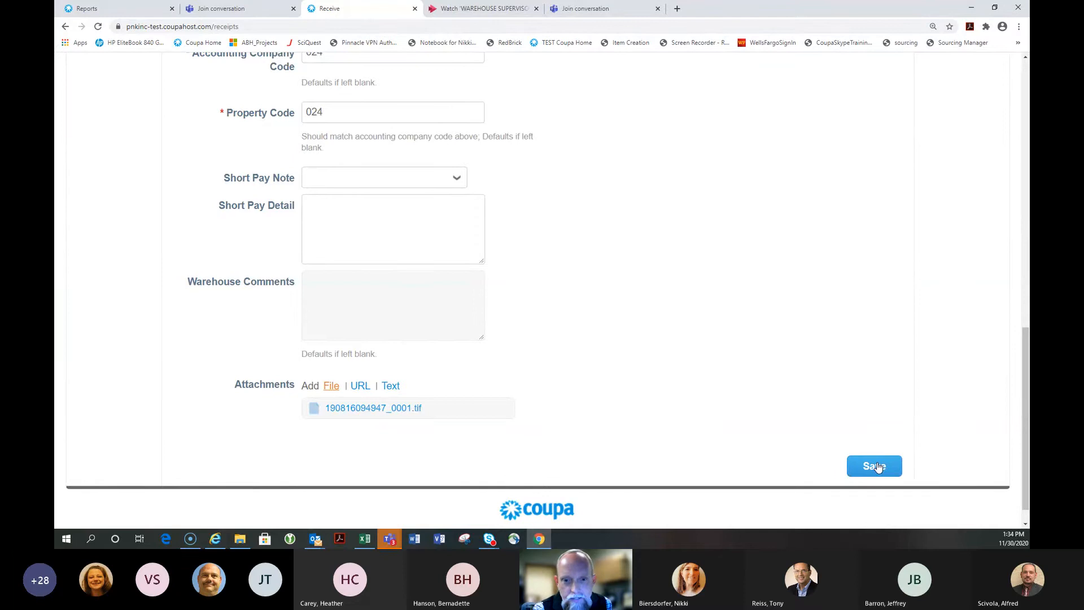
click(876, 467)
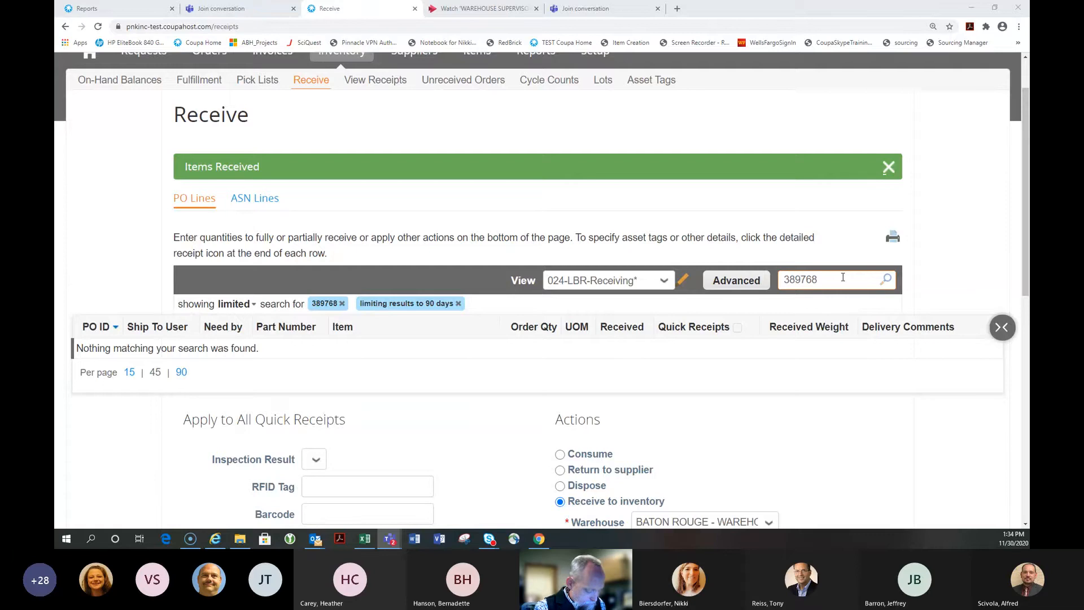
scroll(843, 276, down, 2)
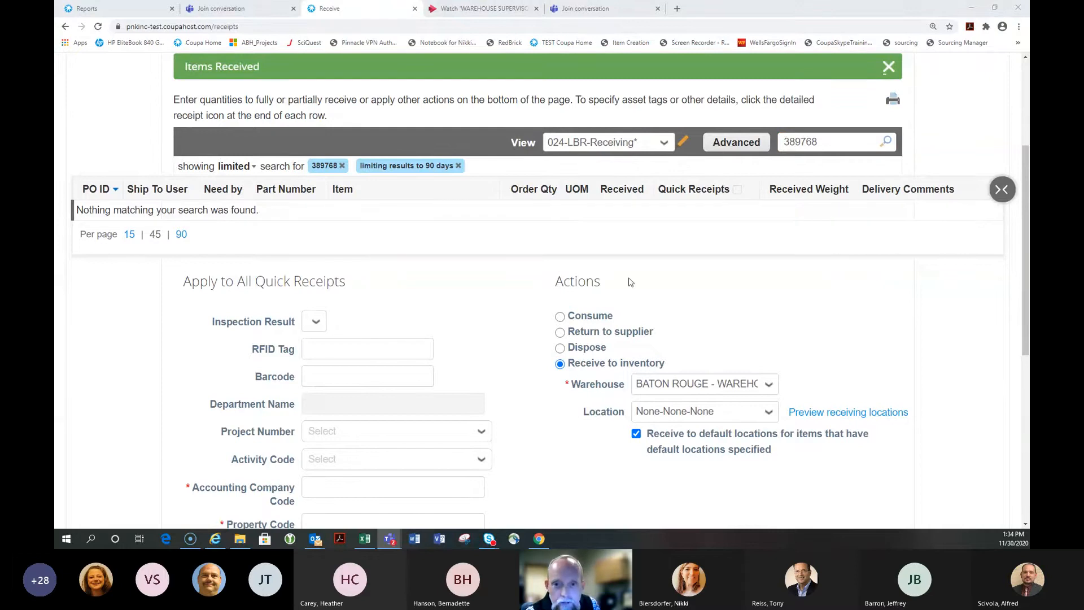
scroll(497, 294, up, 3)
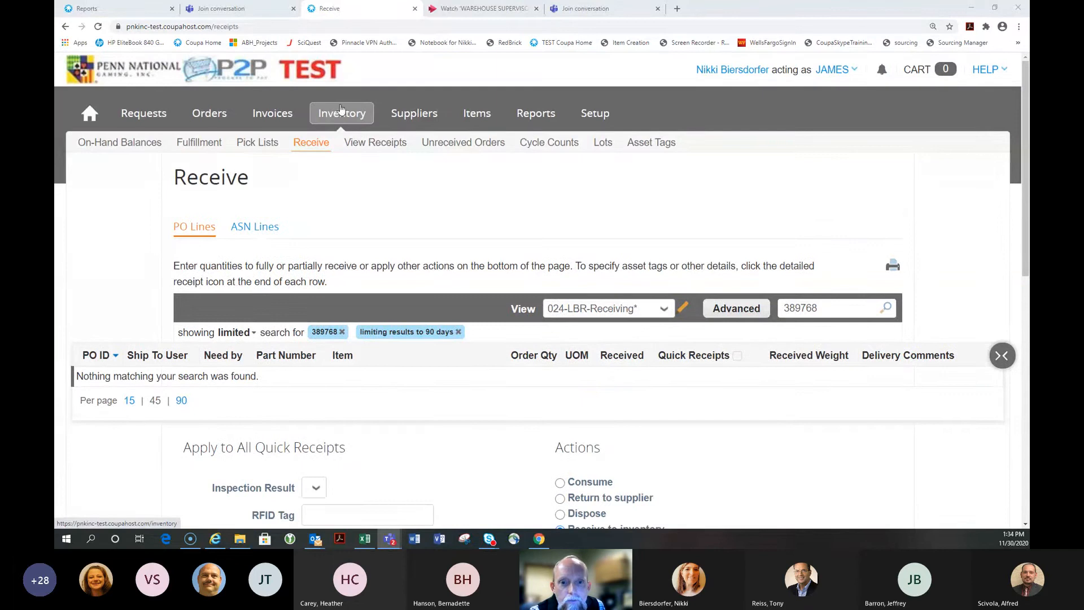
Open Inventory's View Receipts history and enter 388842 in the search box
click(337, 115)
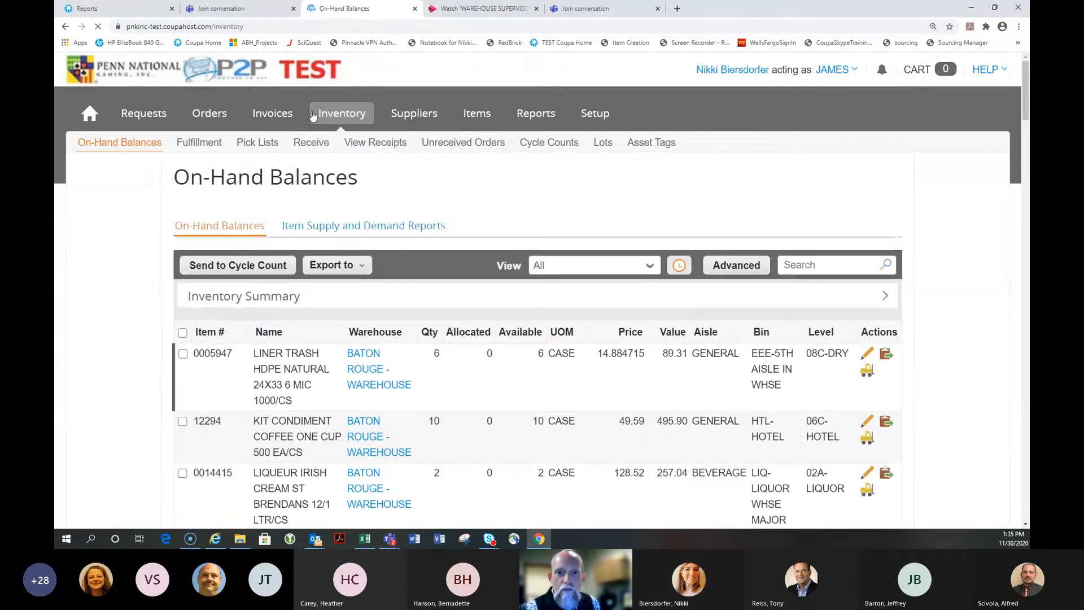
click(388, 147)
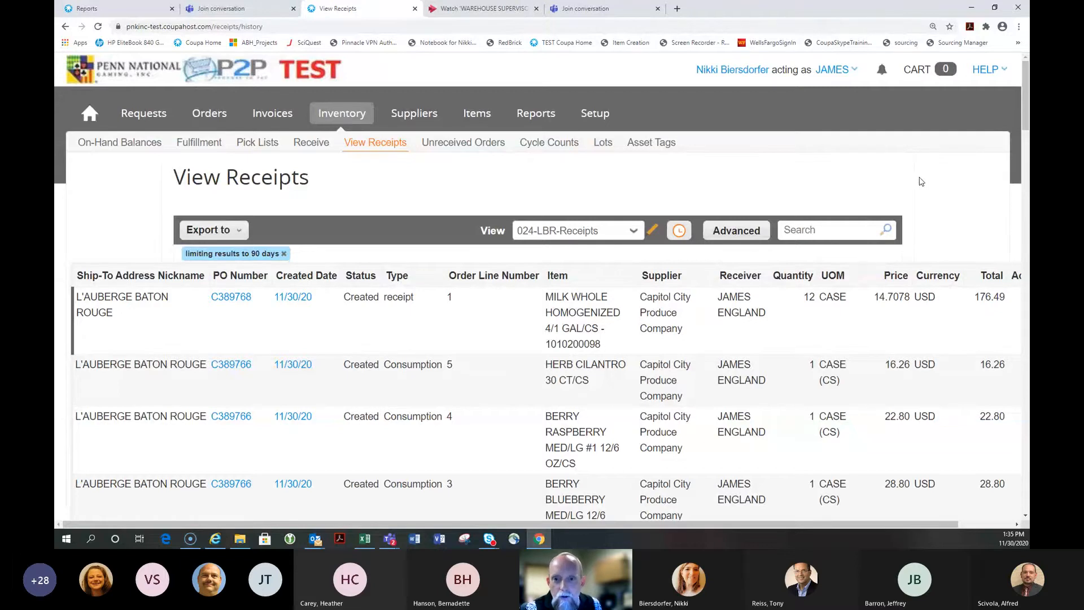
scroll(921, 181, down, 2)
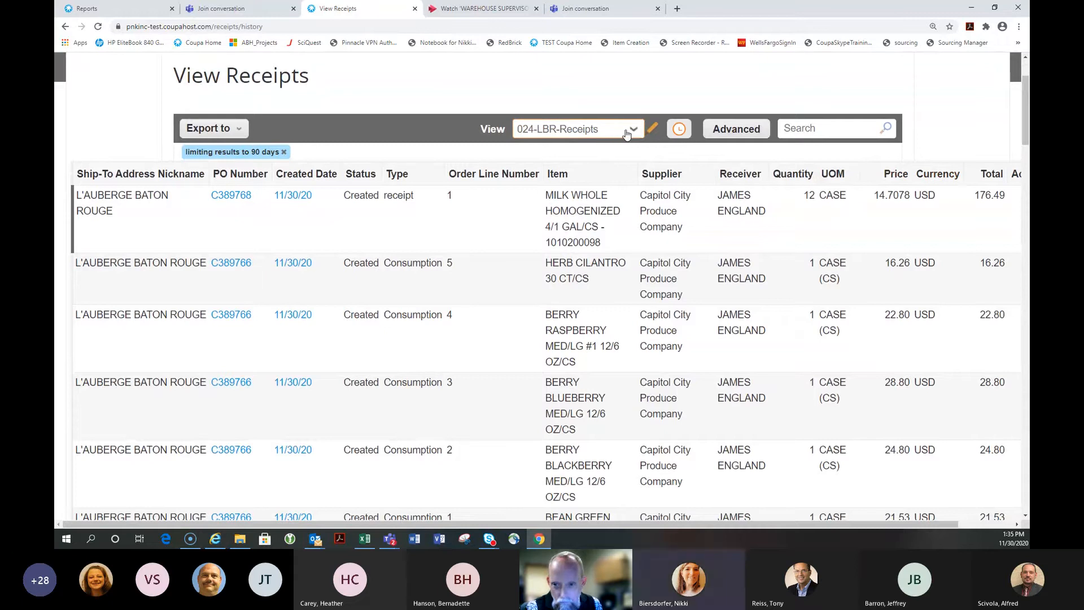
click(818, 128)
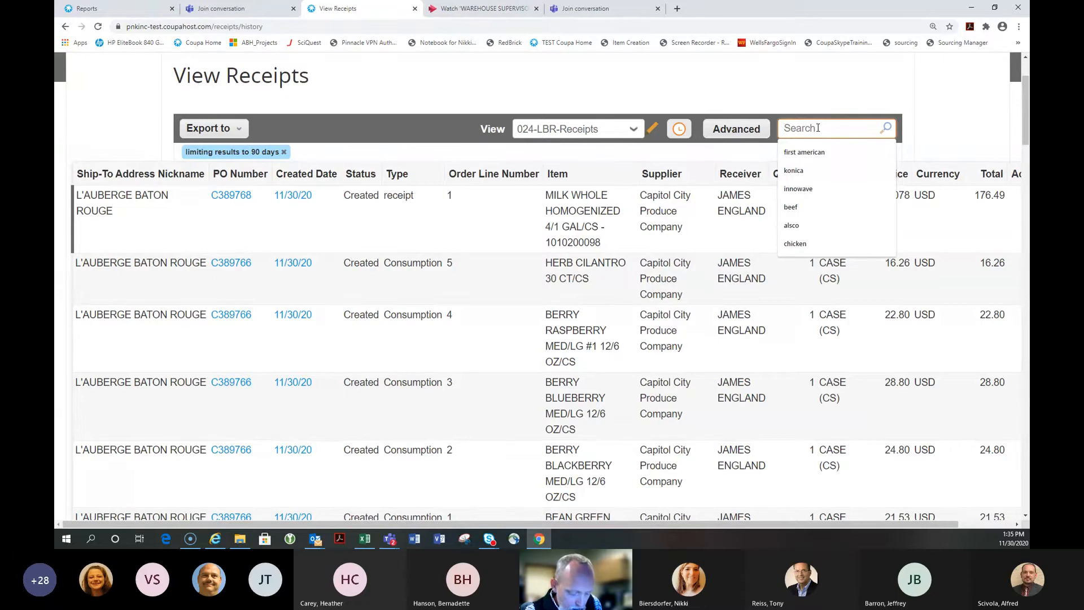
text(388)
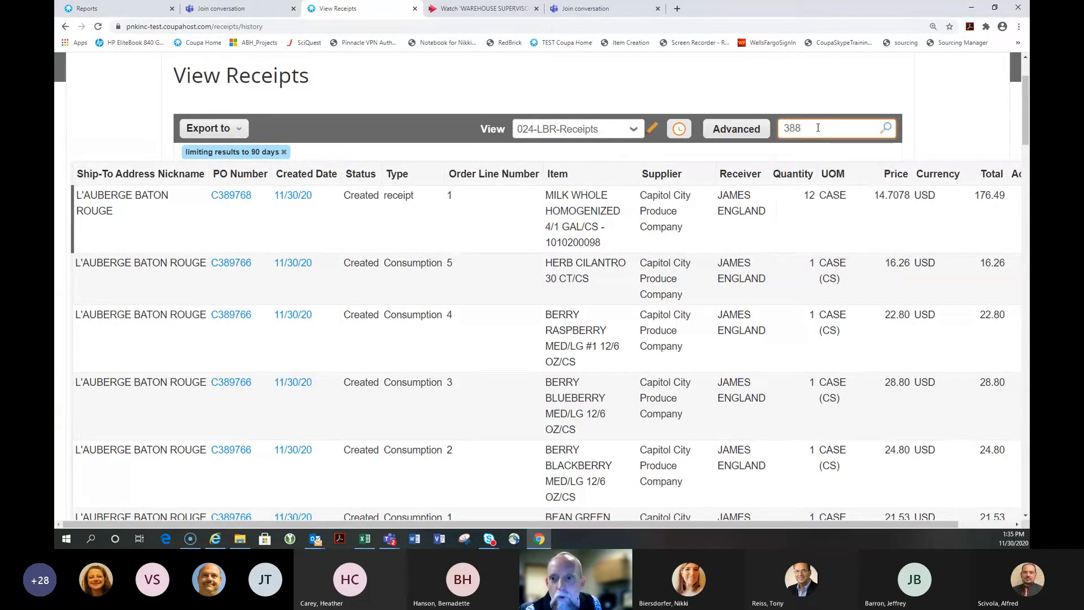
text(842)
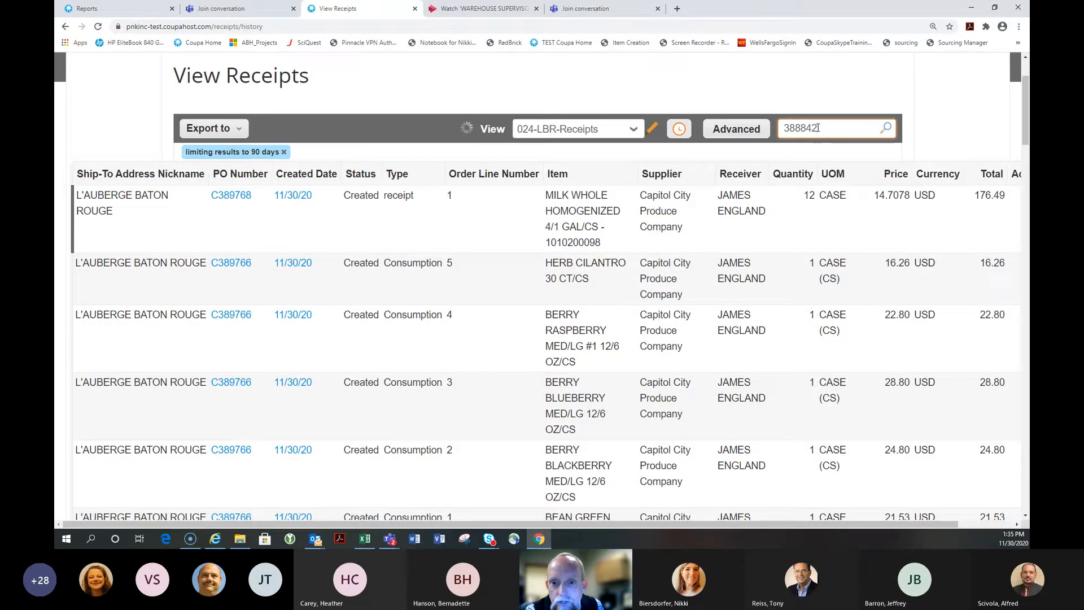
Run the receipts search for PO 388842 to list its Red Bull and Heineken lines
click(887, 130)
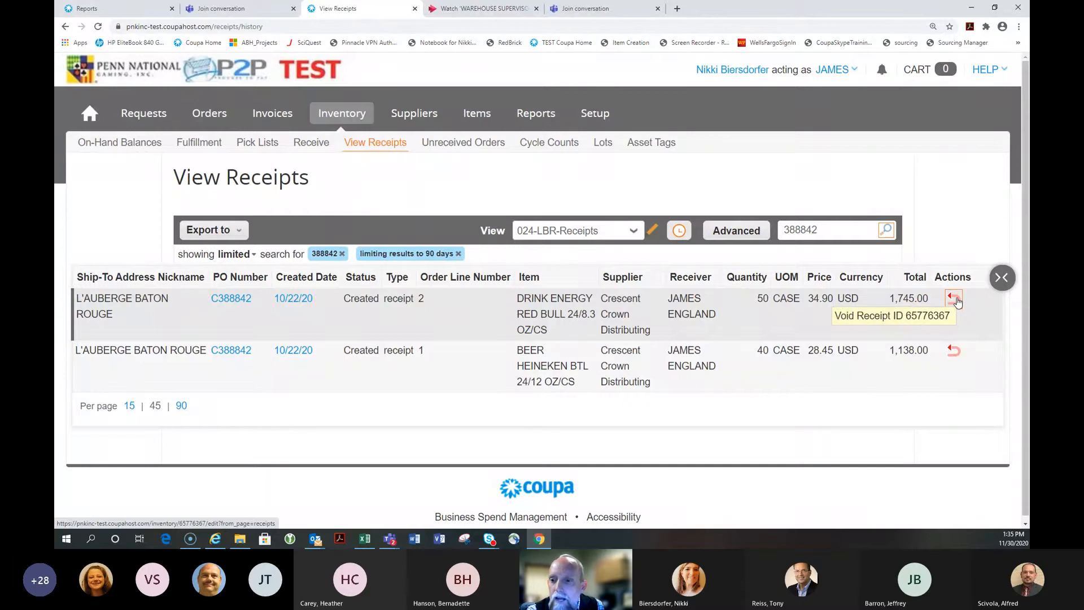
Void the Red Bull receipt with reason Incorrect Quantity Received and note 'Accidentally over-received'
click(955, 301)
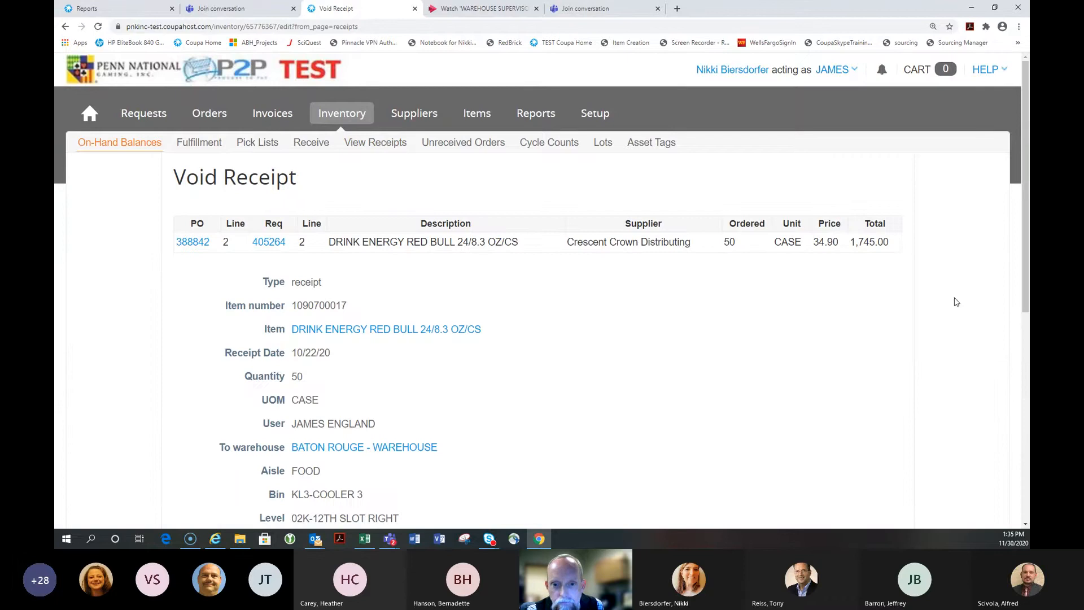
scroll(680, 286, down, 5)
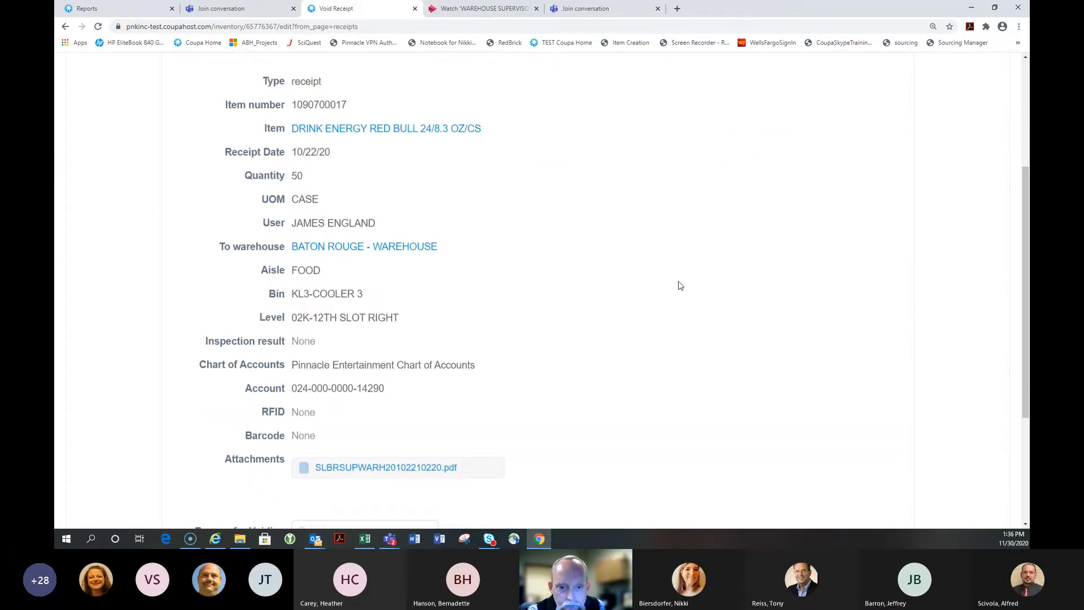
scroll(681, 286, down, 2)
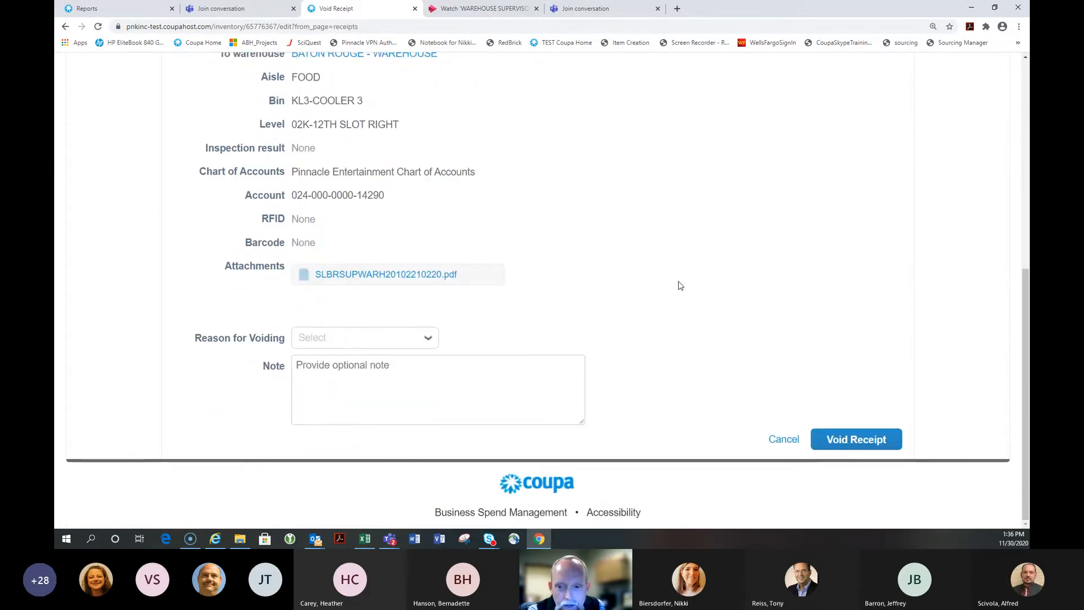
click(355, 338)
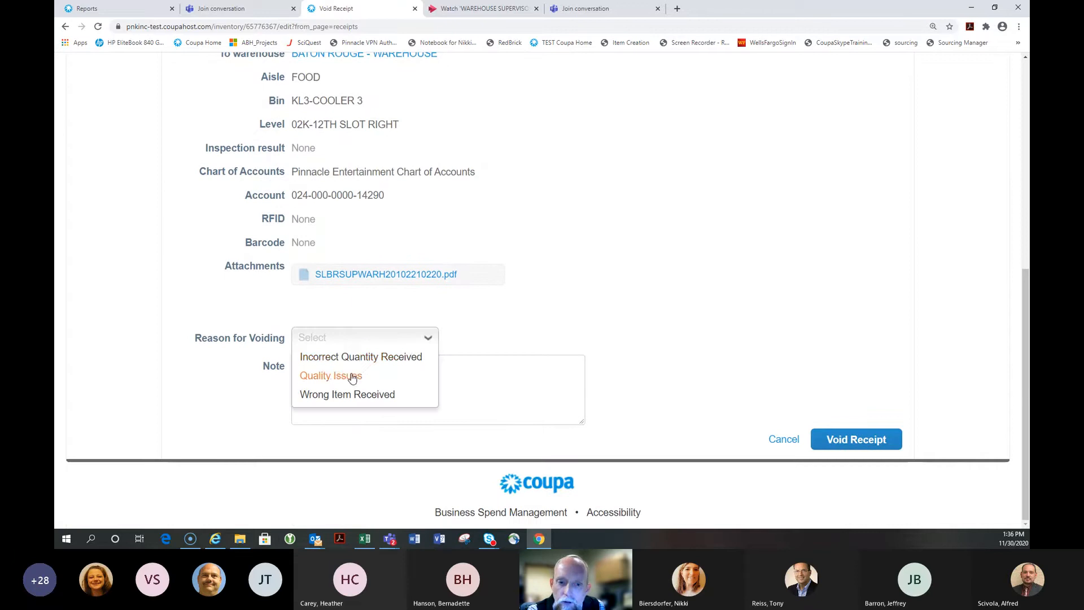
click(347, 357)
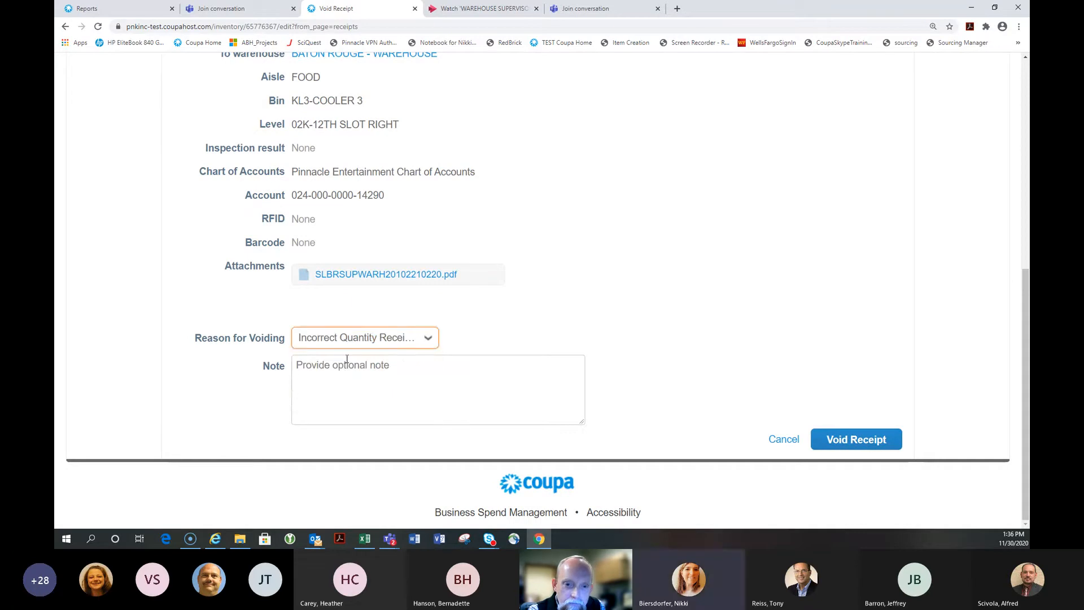
click(346, 366)
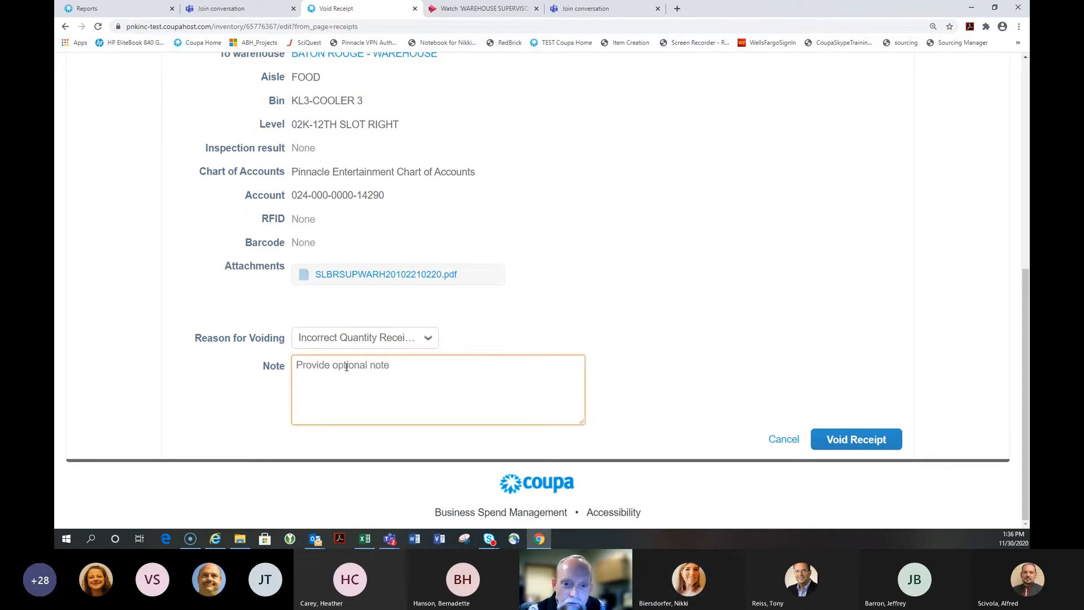
text(Acciden)
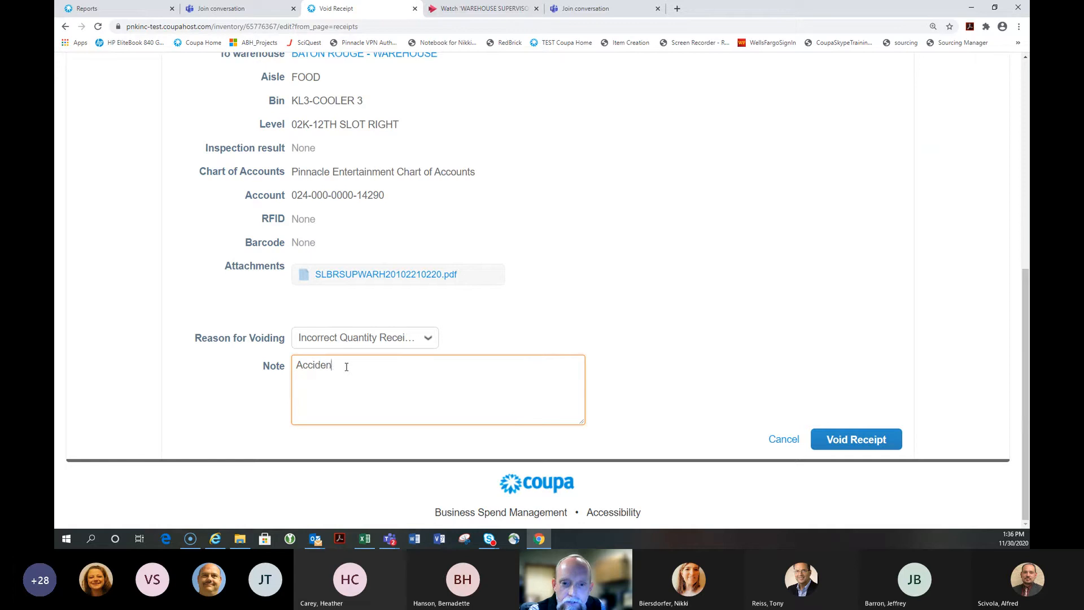
text(tally over-re)
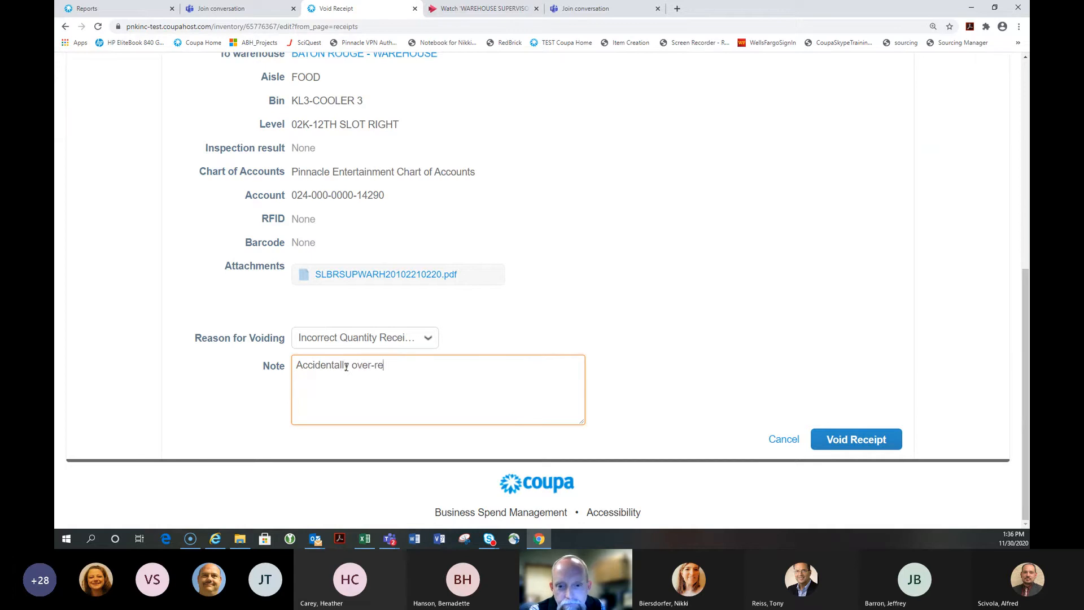
text(ieived)
click(868, 444)
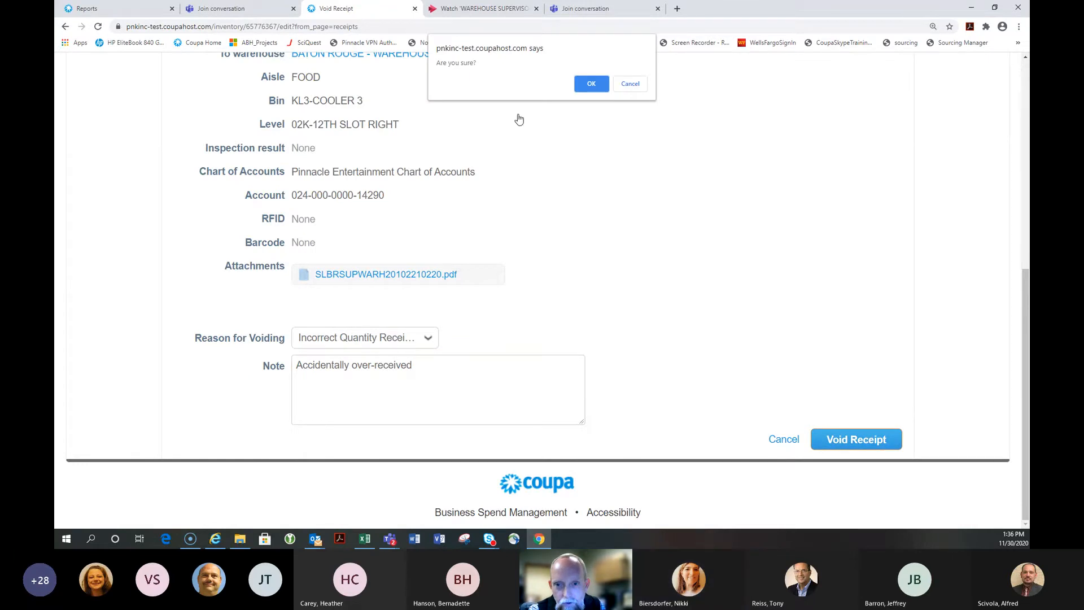
Confirm the void so the Red Bull line on PO C388842 shows Voided
click(594, 87)
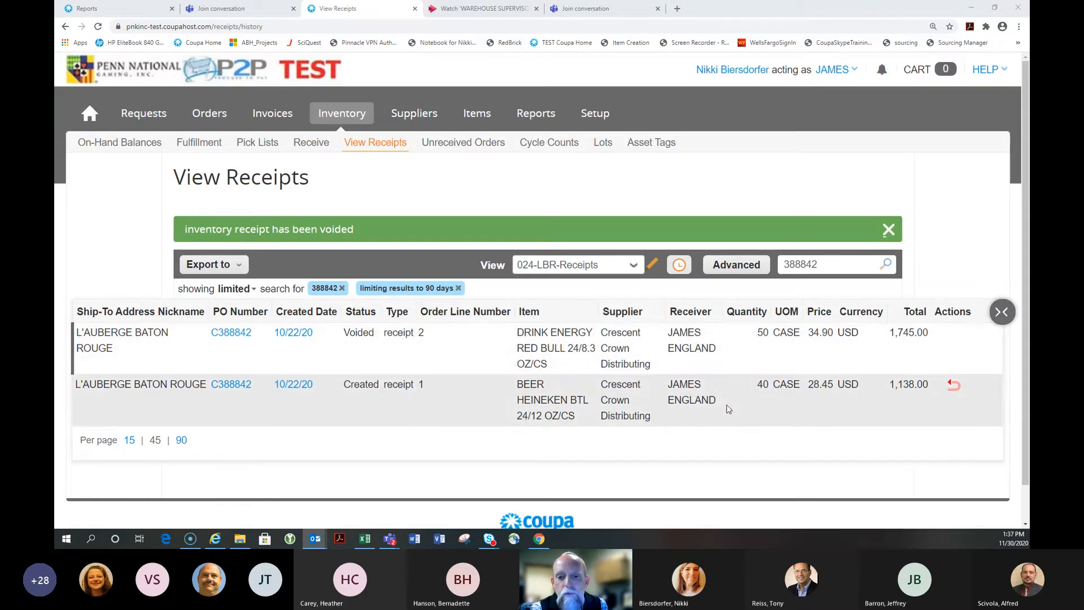
Go back to Inventory's On-Hand Balances and then its Receive sub-tab
scroll(730, 398, down, 1)
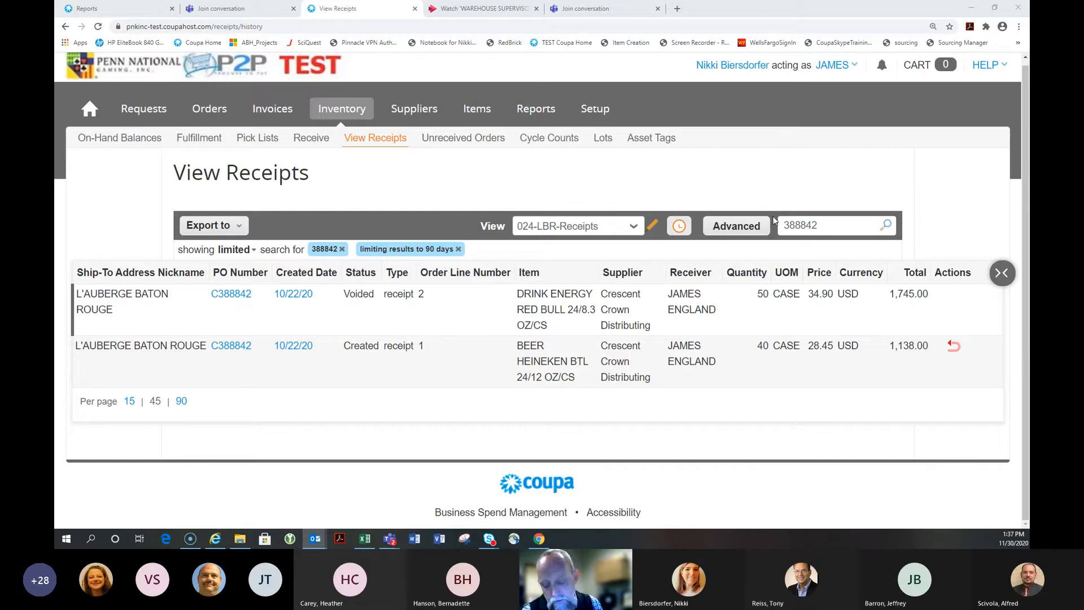
click(327, 111)
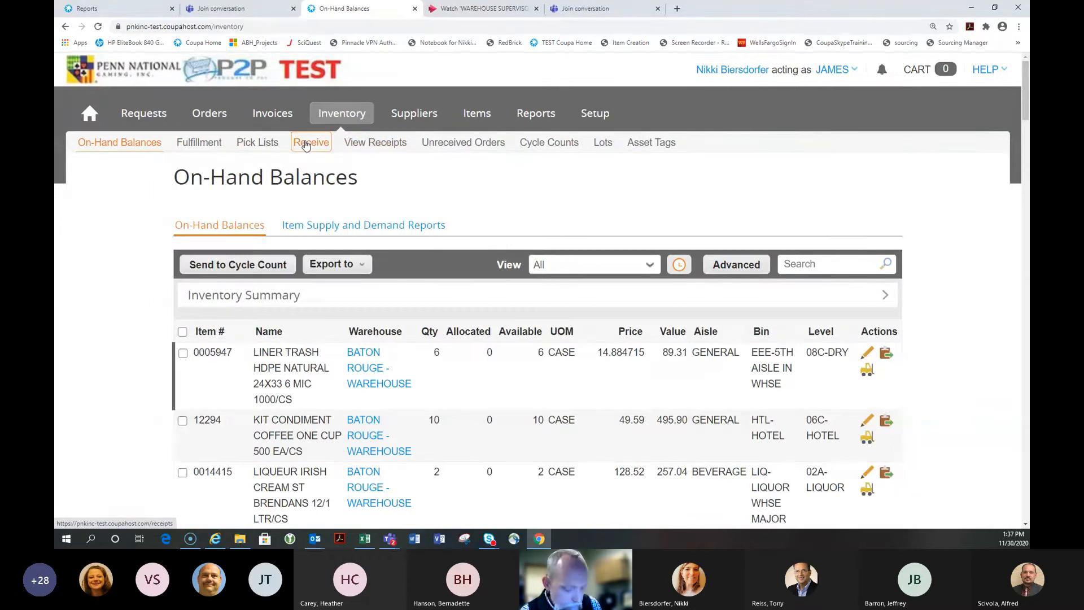
click(306, 144)
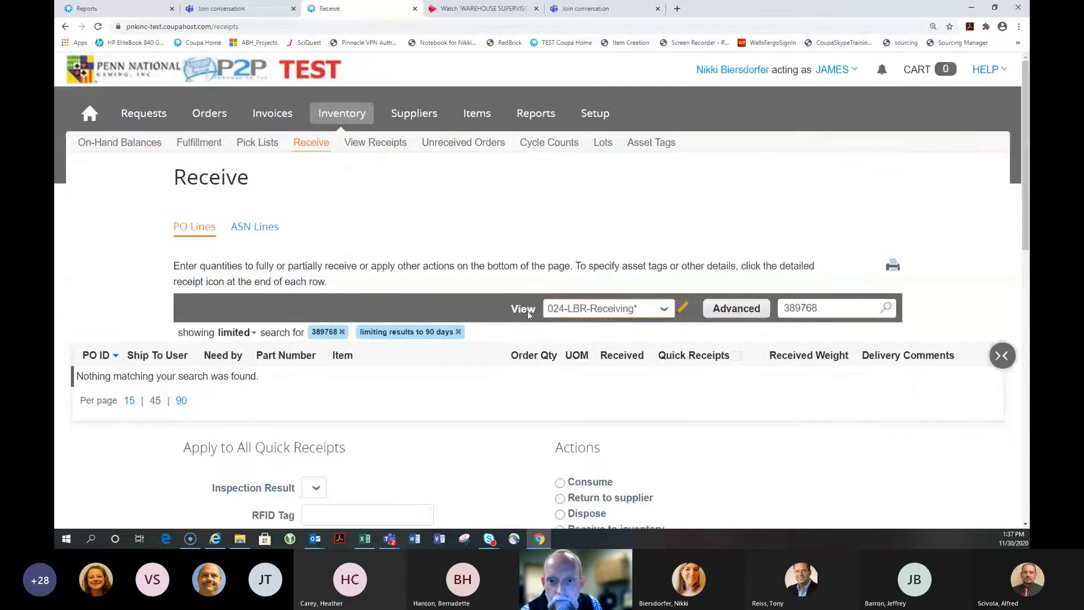
Search the Receive page for PO 389772 to list its unreceived chicken line
double_click(822, 310)
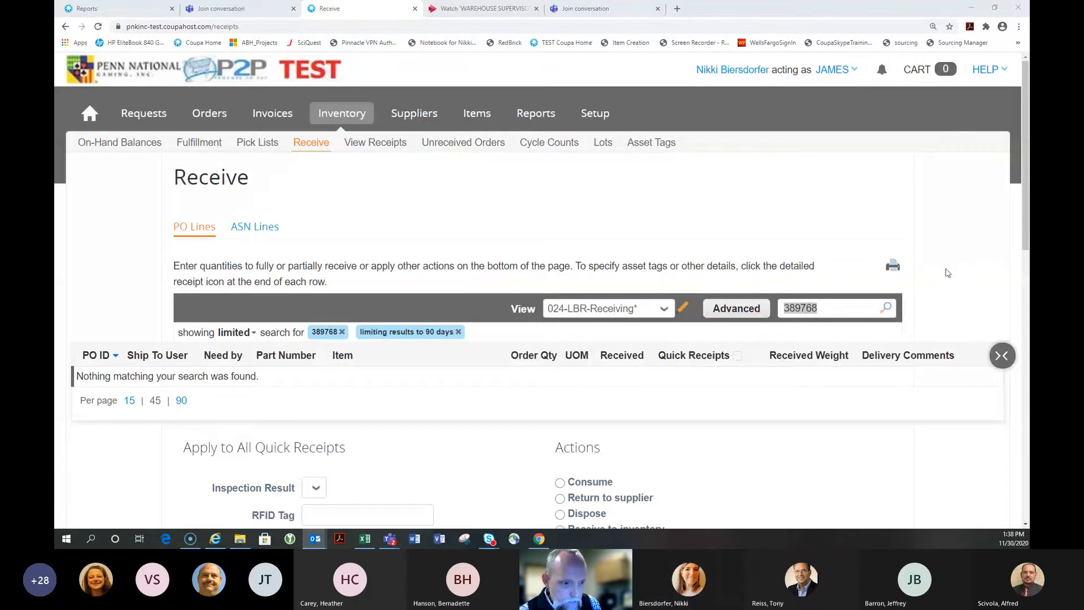
double_click(831, 309)
text(38977)
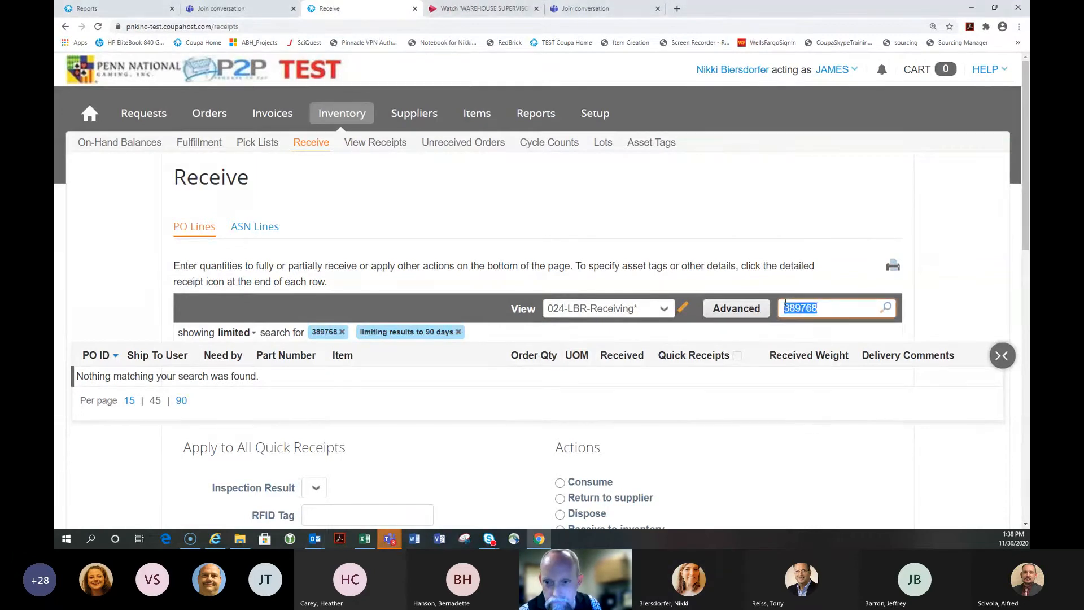
text(2)
key(Return)
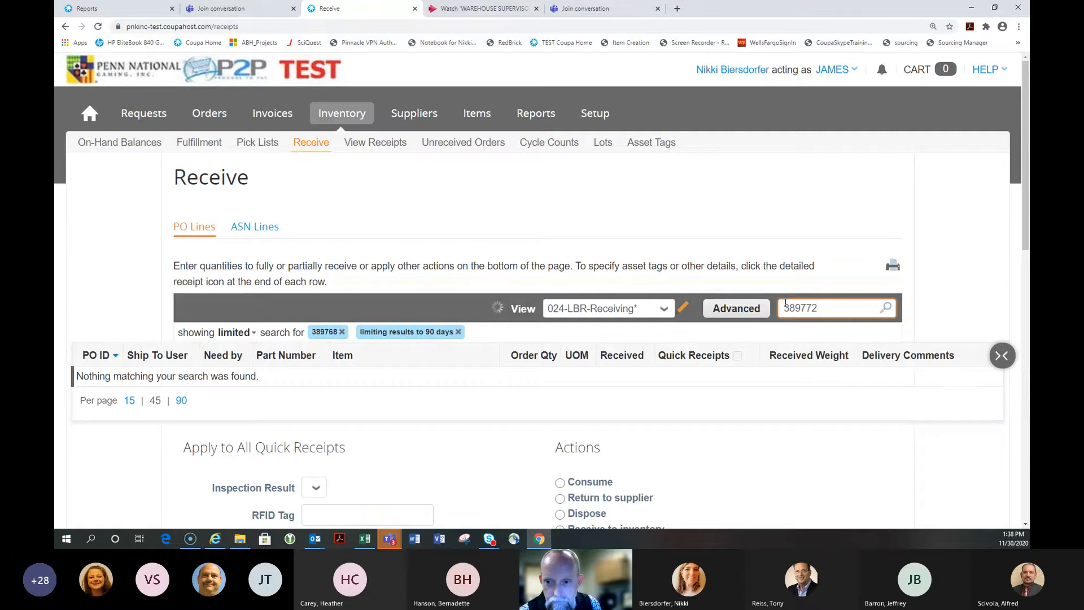
scroll(788, 305, down, 2)
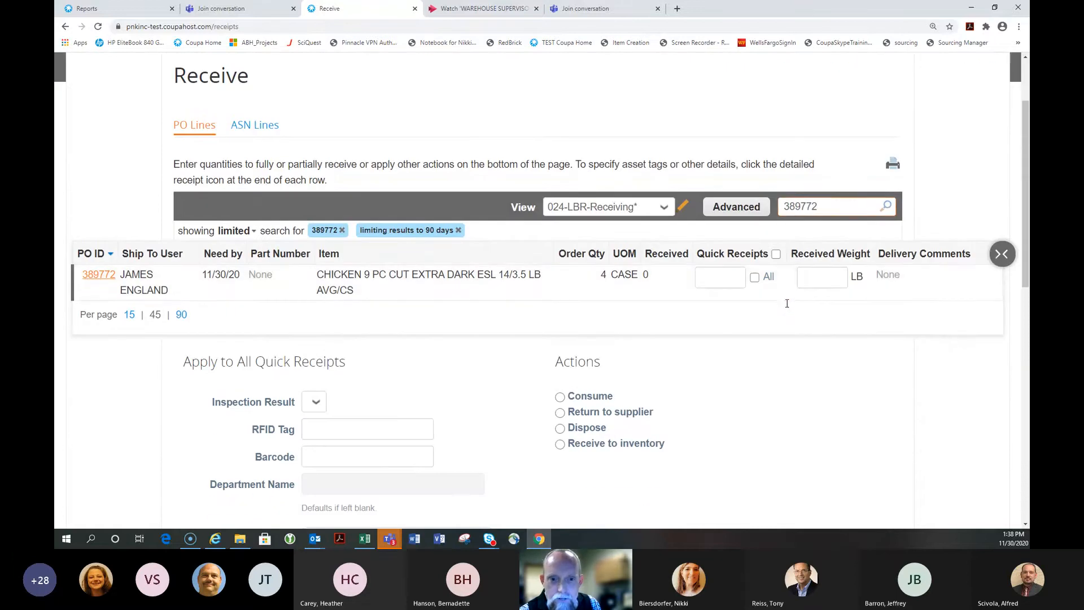
Print the Receive page showing PO 389772's chicken line
click(893, 164)
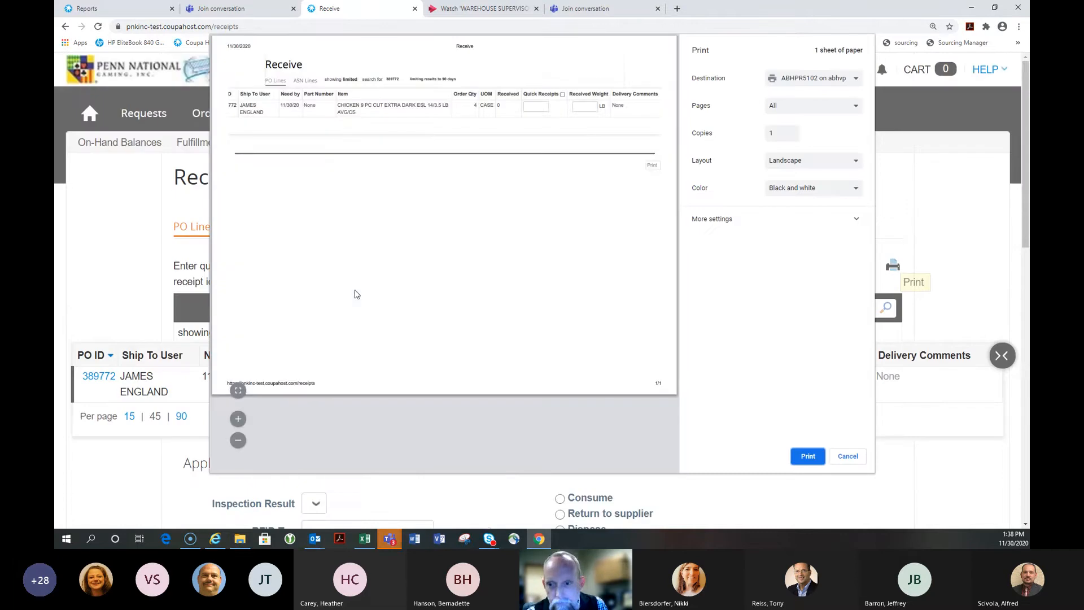
click(808, 456)
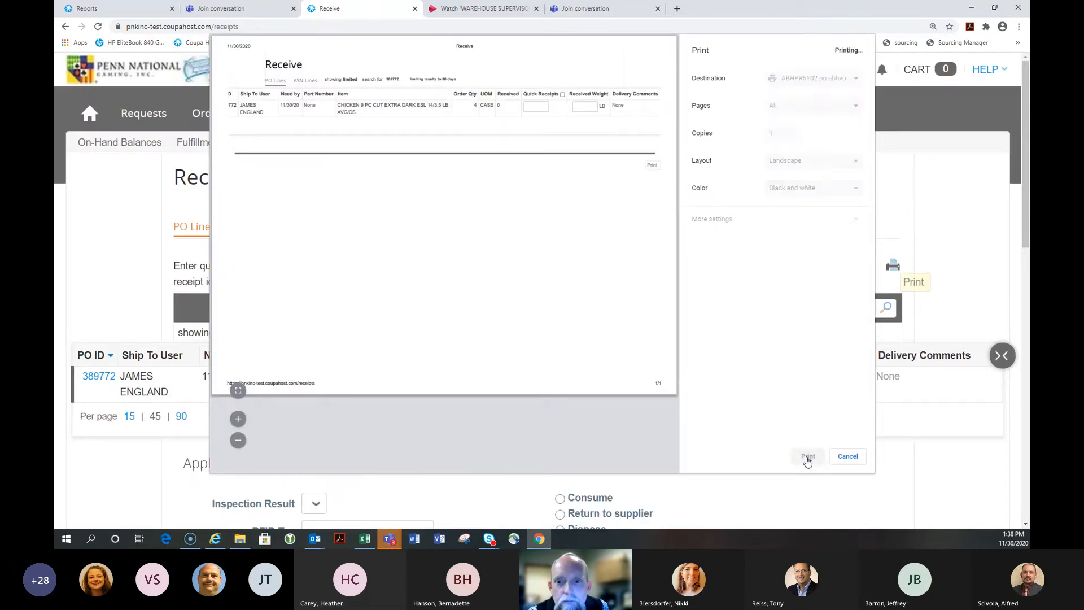
scroll(795, 215, down, 2)
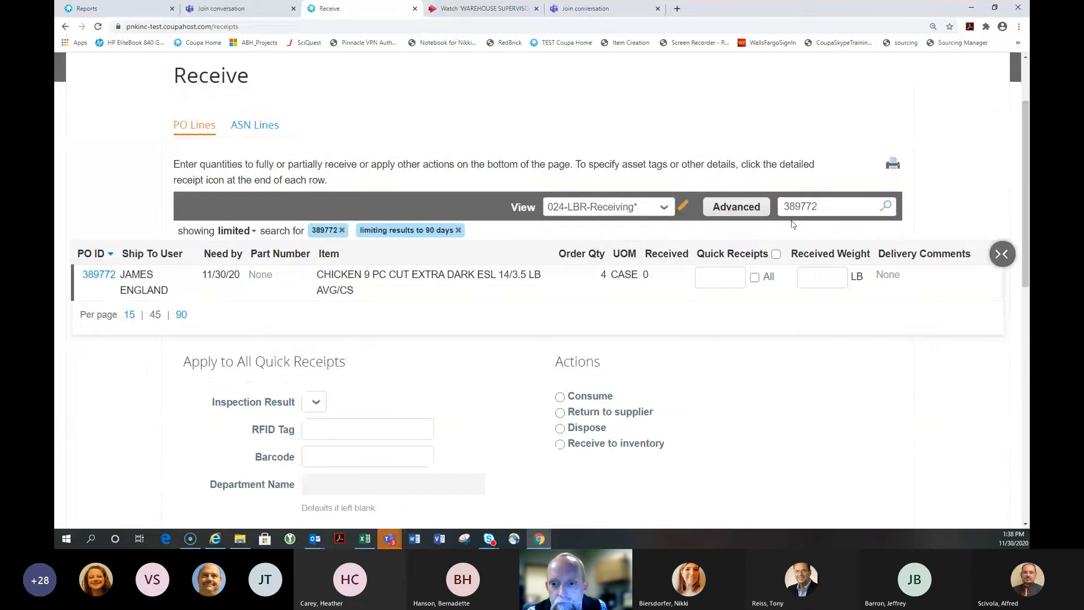
Receive all 4 cases of chicken with a received weight of 125.8 LB
click(730, 277)
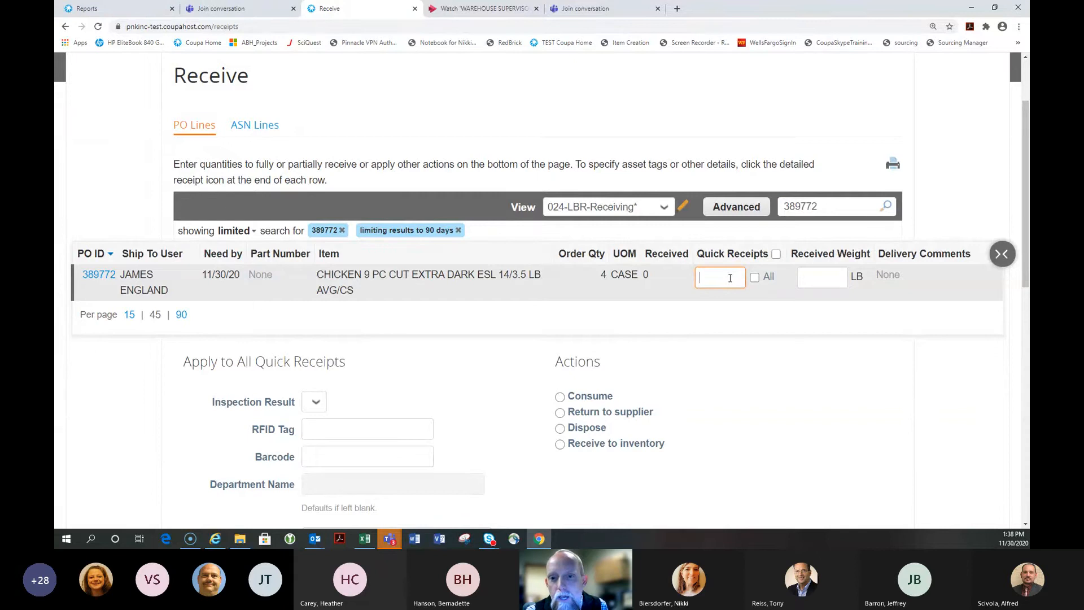
text(4)
key(Tab)
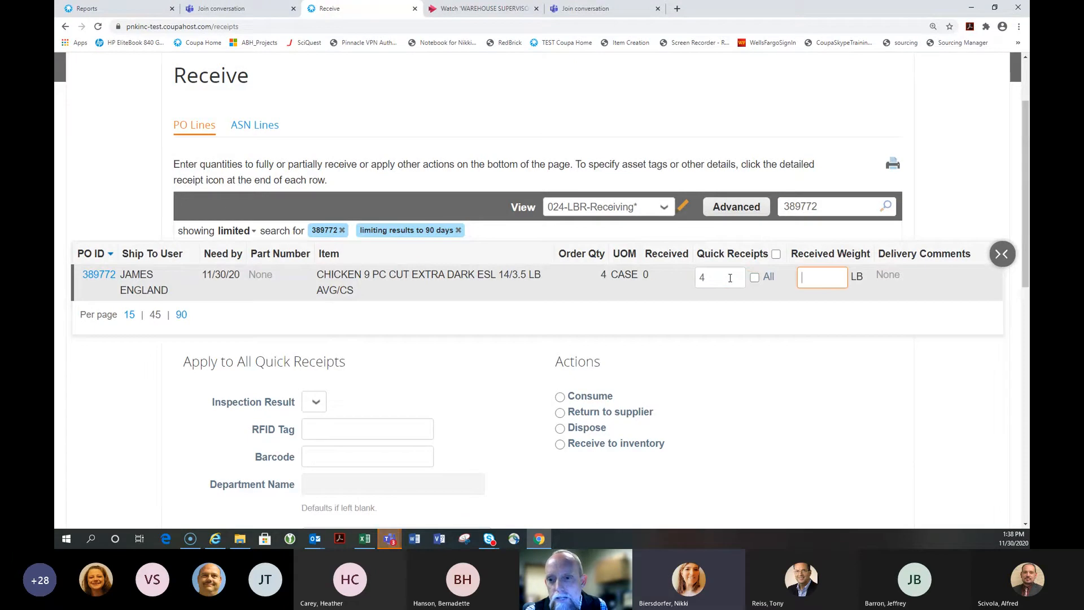
click(755, 277)
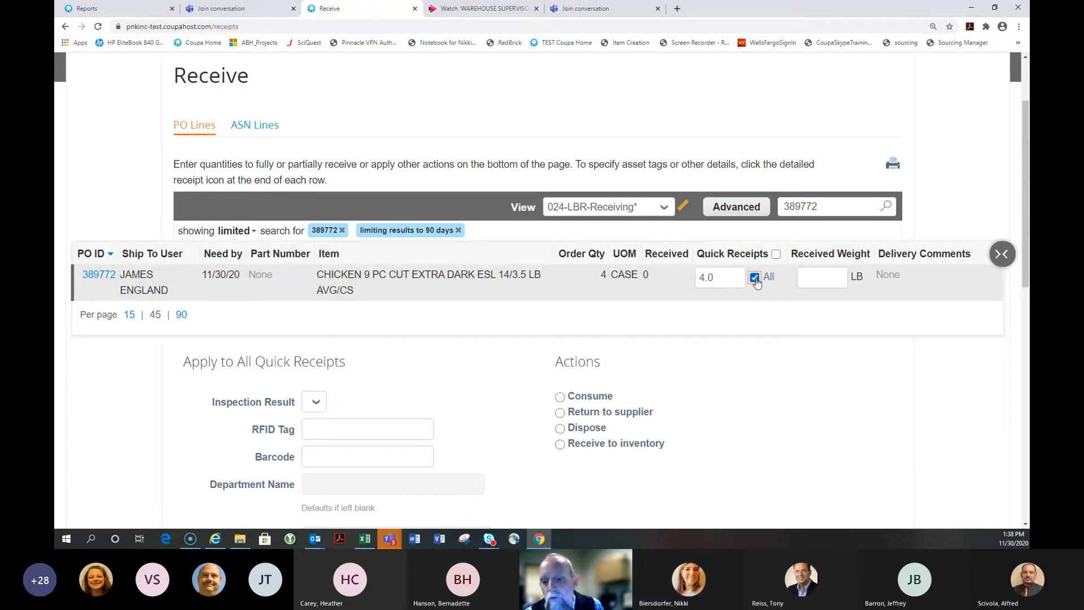
click(846, 276)
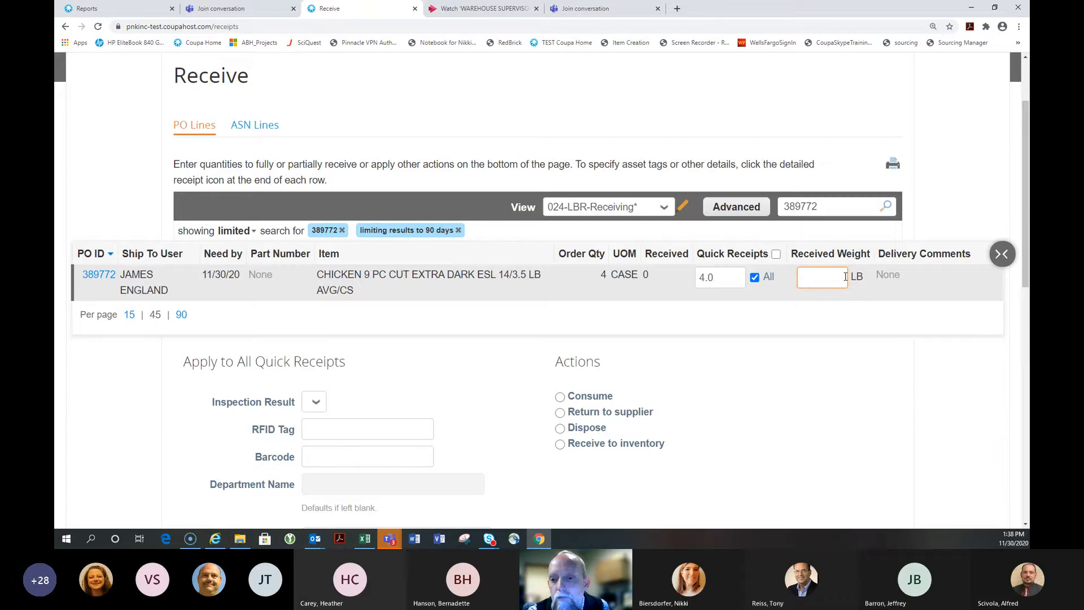
text(125.8)
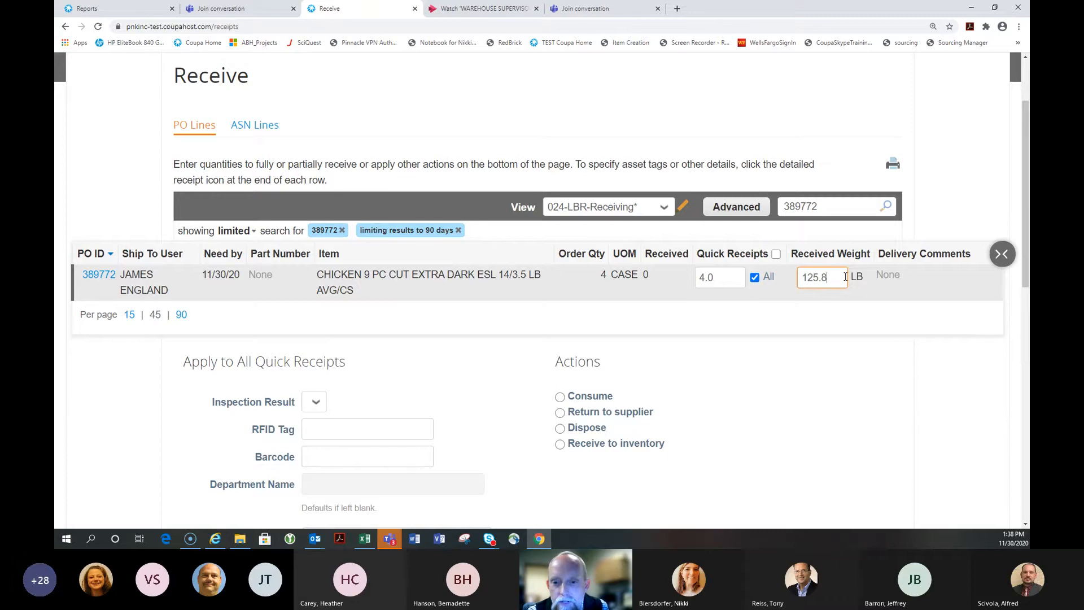
Receive the chicken into inventory and check the Baton Rouge default cooler location
scroll(846, 277, down, 2)
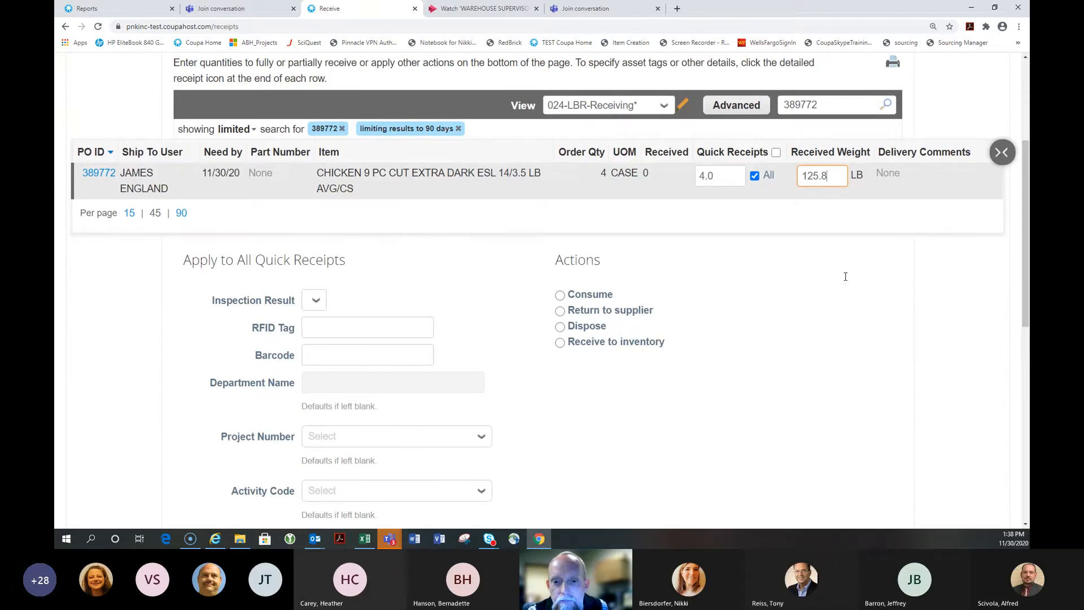
click(559, 342)
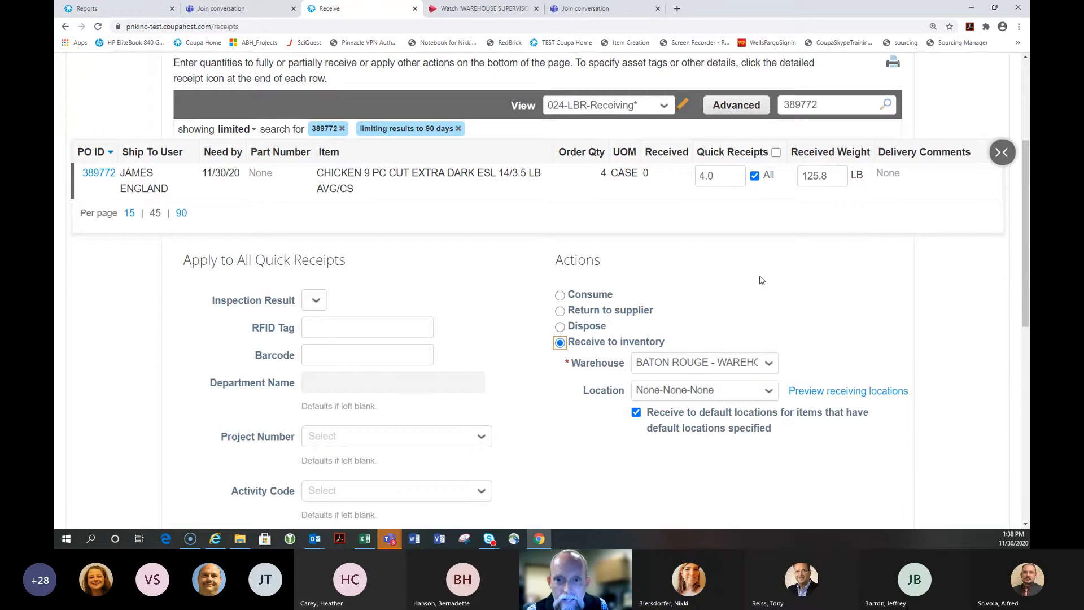
scroll(763, 280, down, 1)
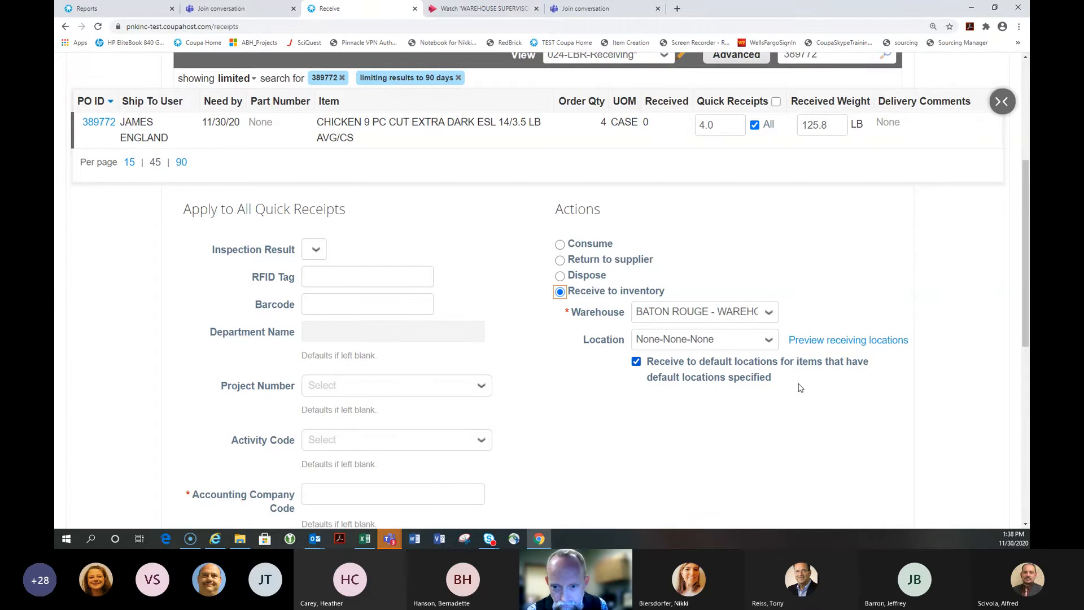
click(825, 341)
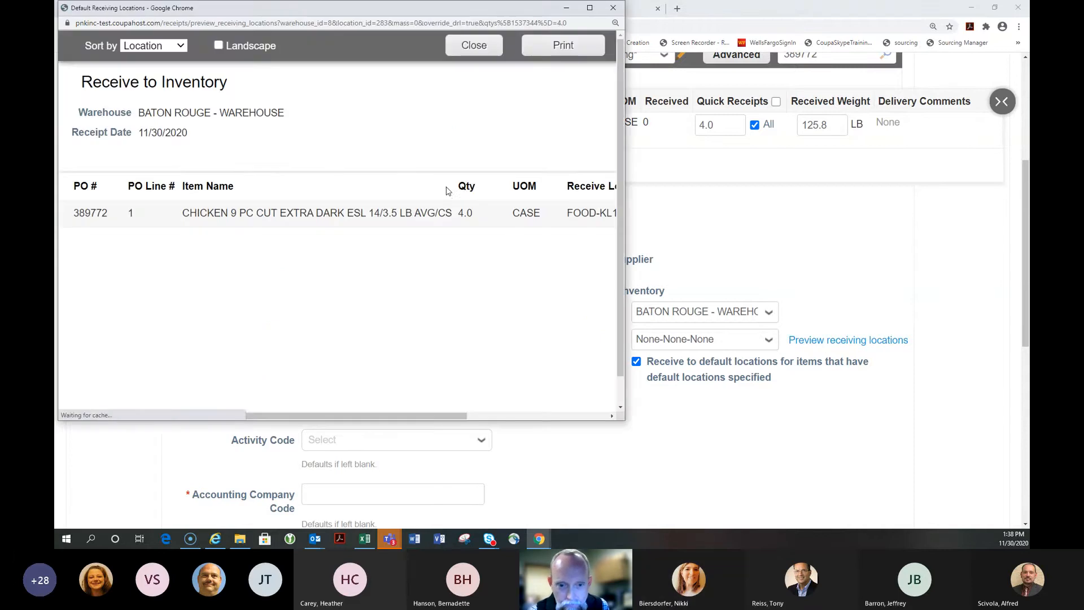
drag(431, 416, 586, 419)
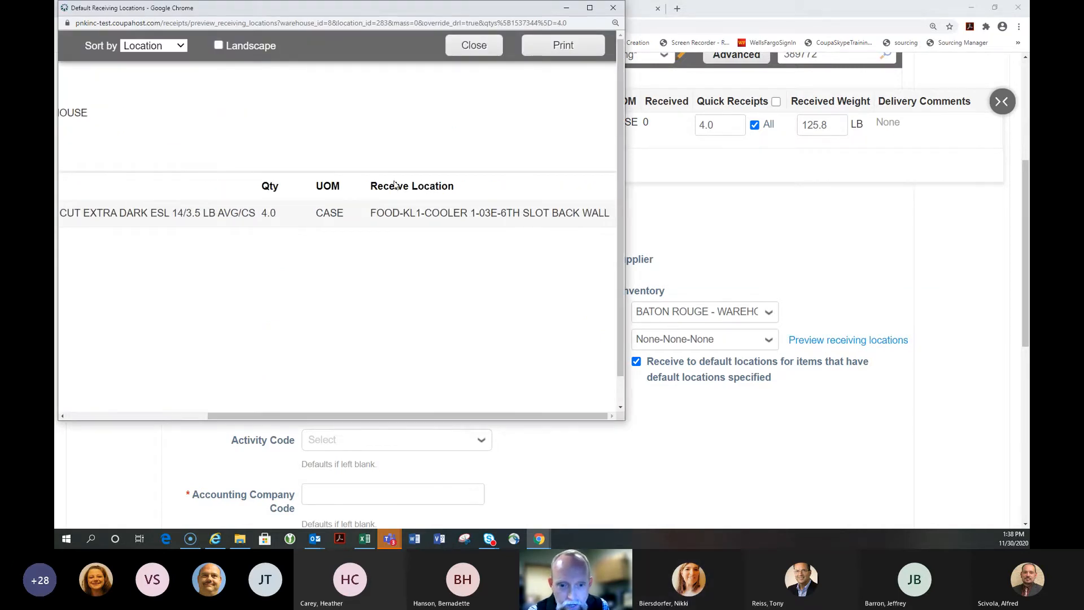
click(615, 8)
scroll(388, 311, down, 5)
click(327, 239)
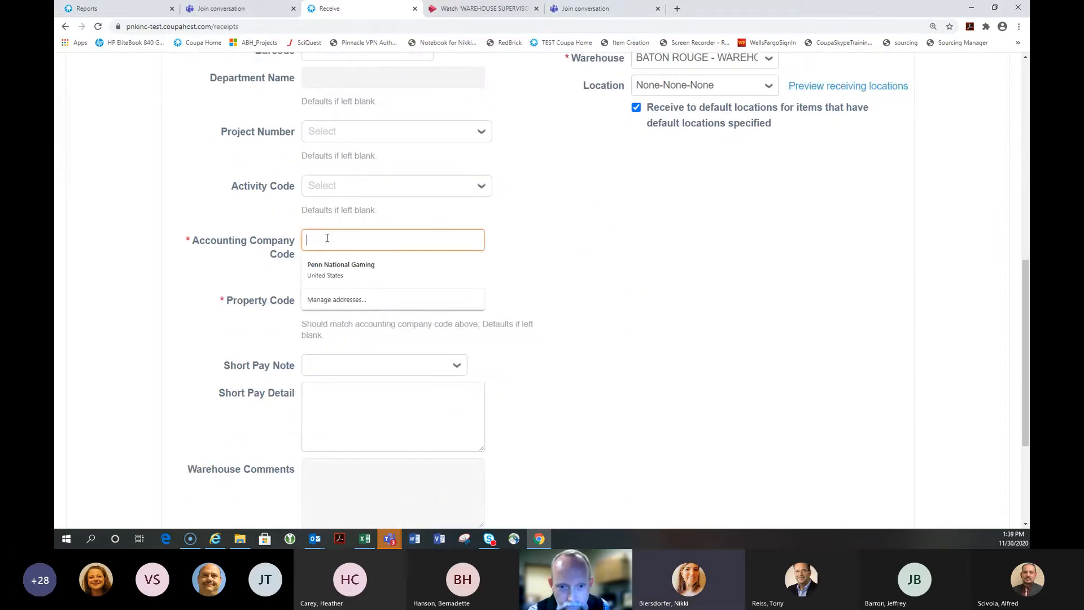
Enter 024 as the receipt's accounting company code and property code
text(024)
key(Tab)
text(02)
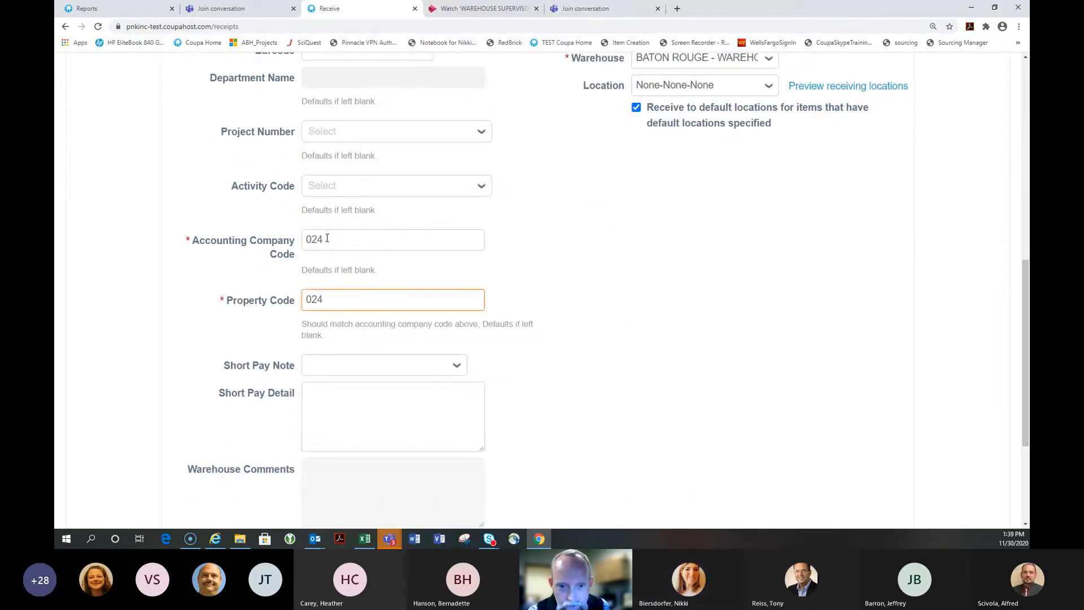
scroll(446, 305, down, 3)
click(332, 385)
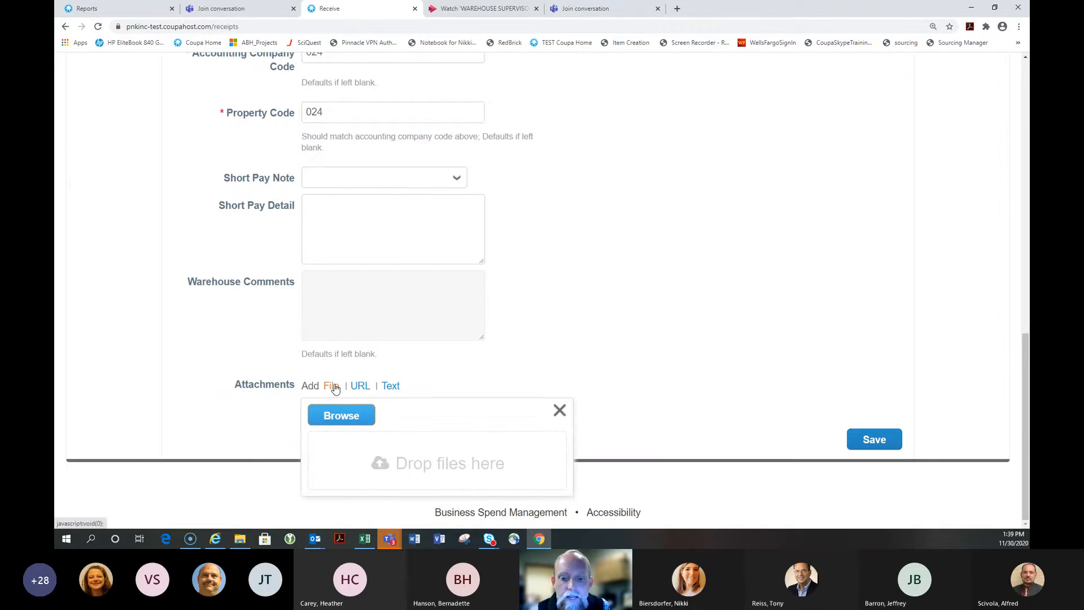
click(333, 417)
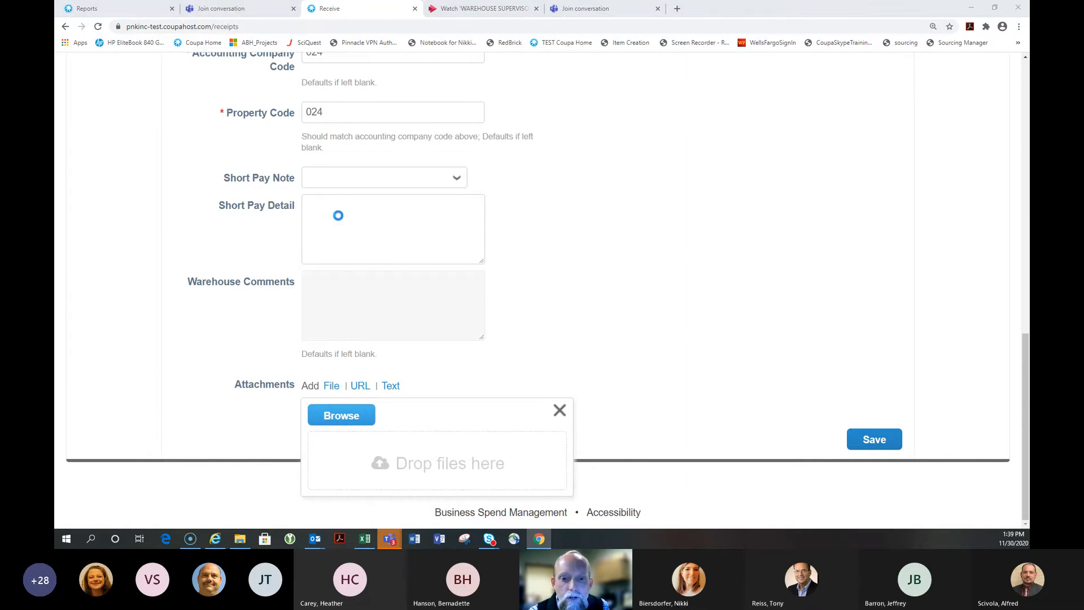
click(180, 74)
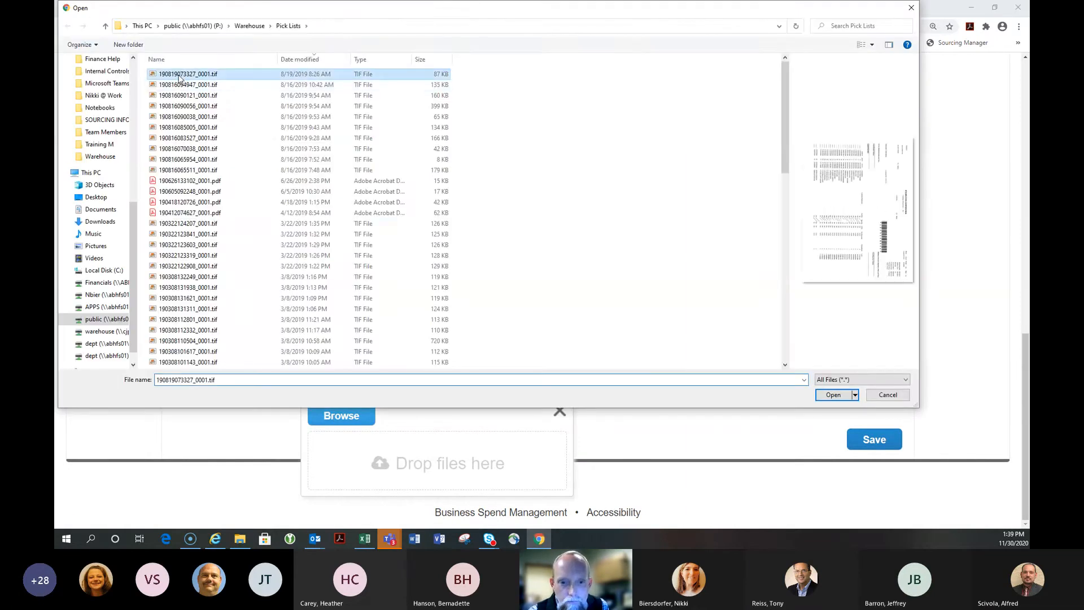
click(834, 394)
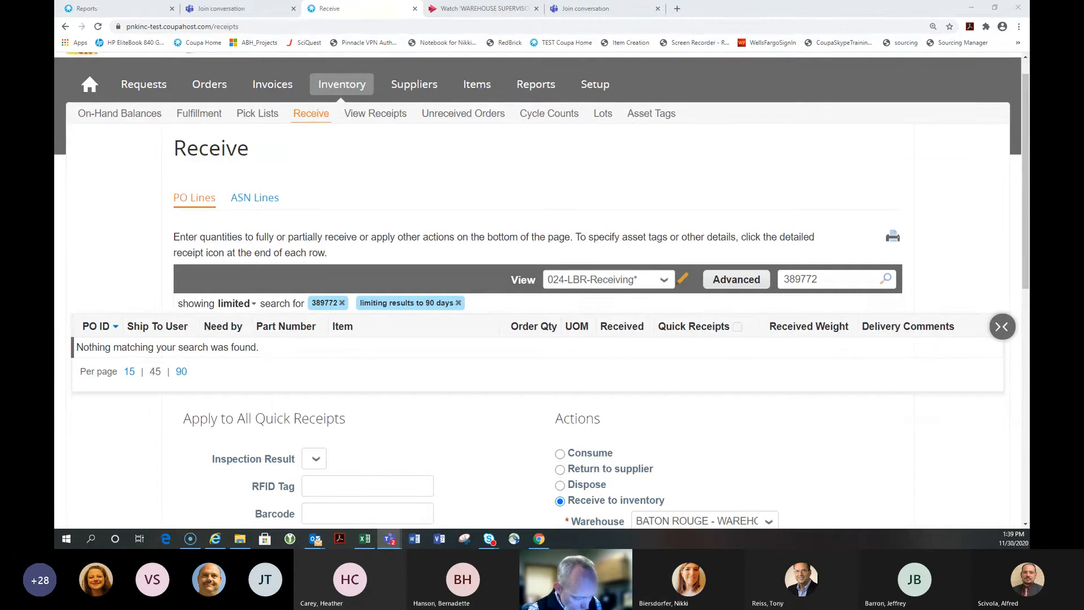
key(alt+Tab)
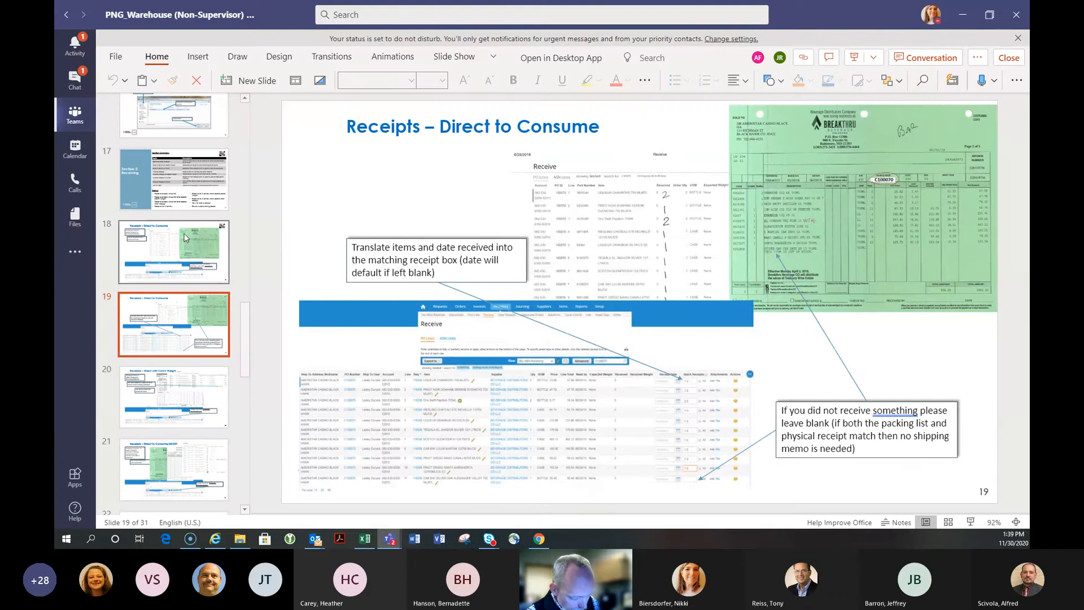
click(186, 207)
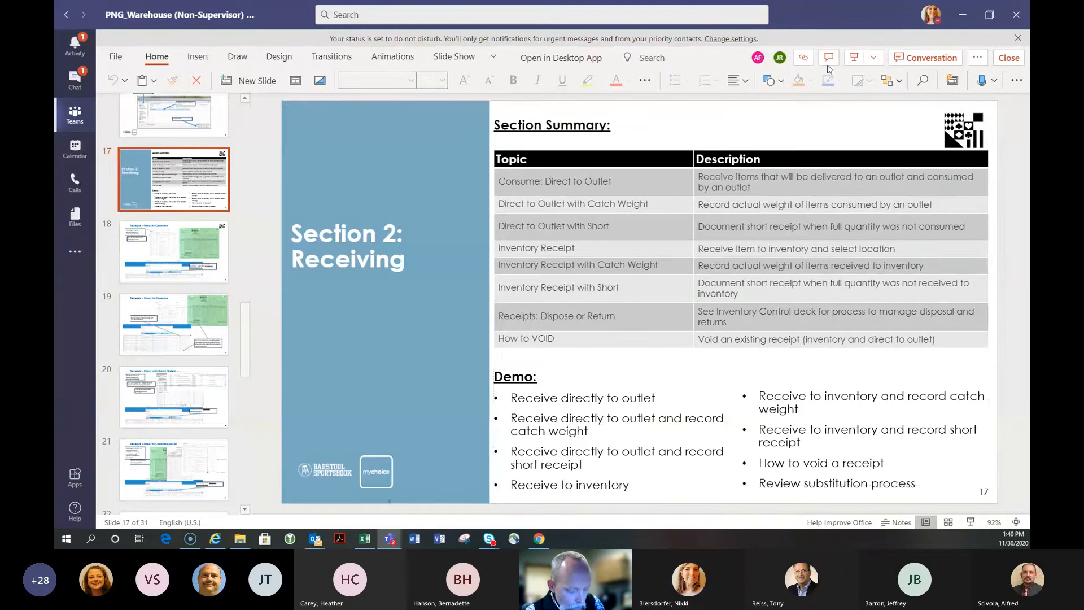
click(539, 539)
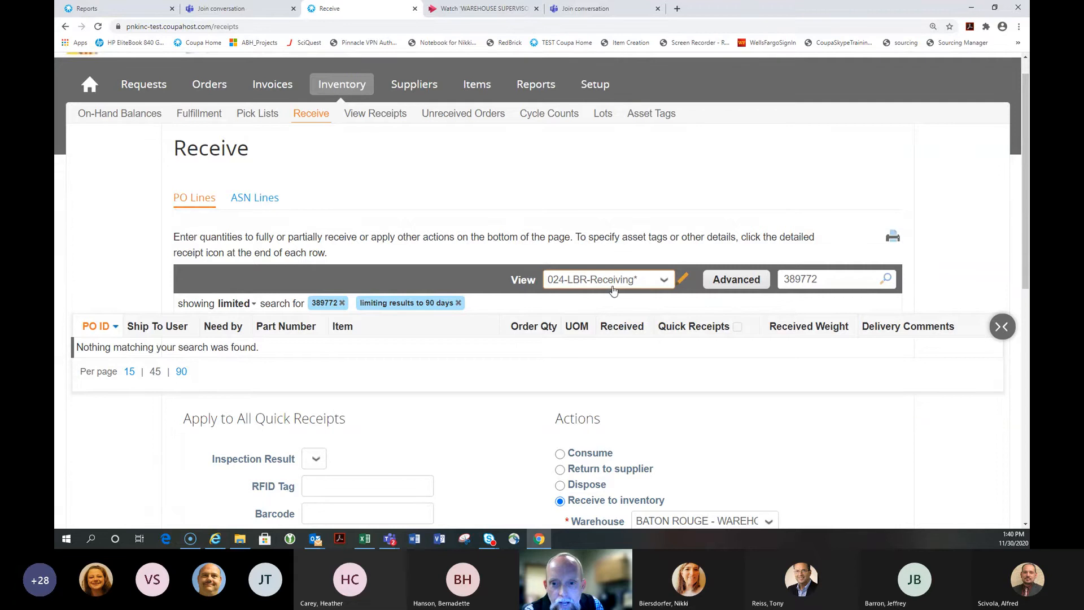
Search for PO 389369 to list its whole-milk line of 8 cases
double_click(831, 280)
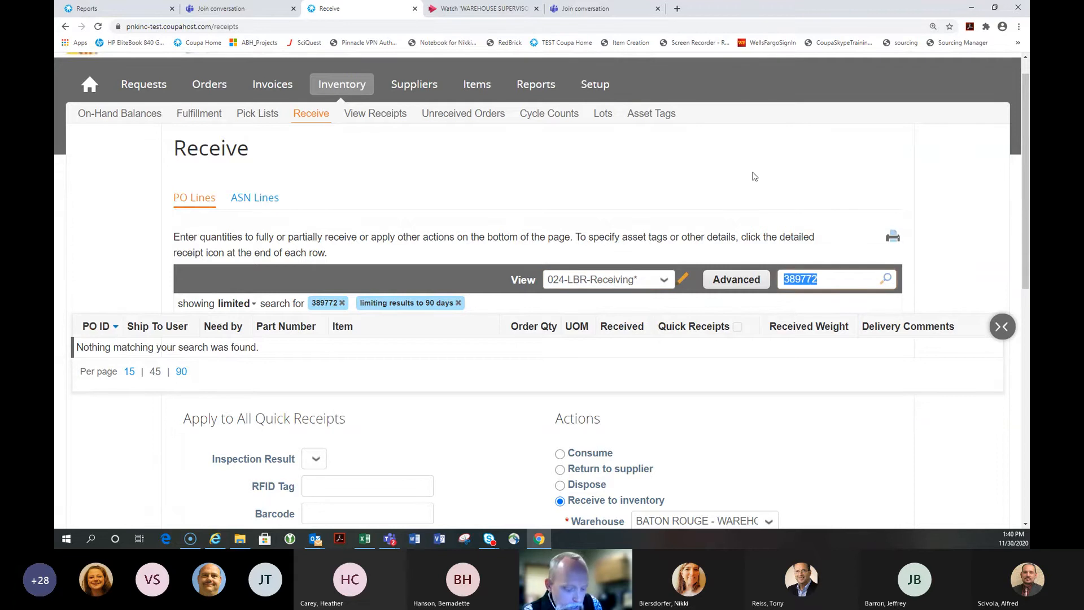
text(389)
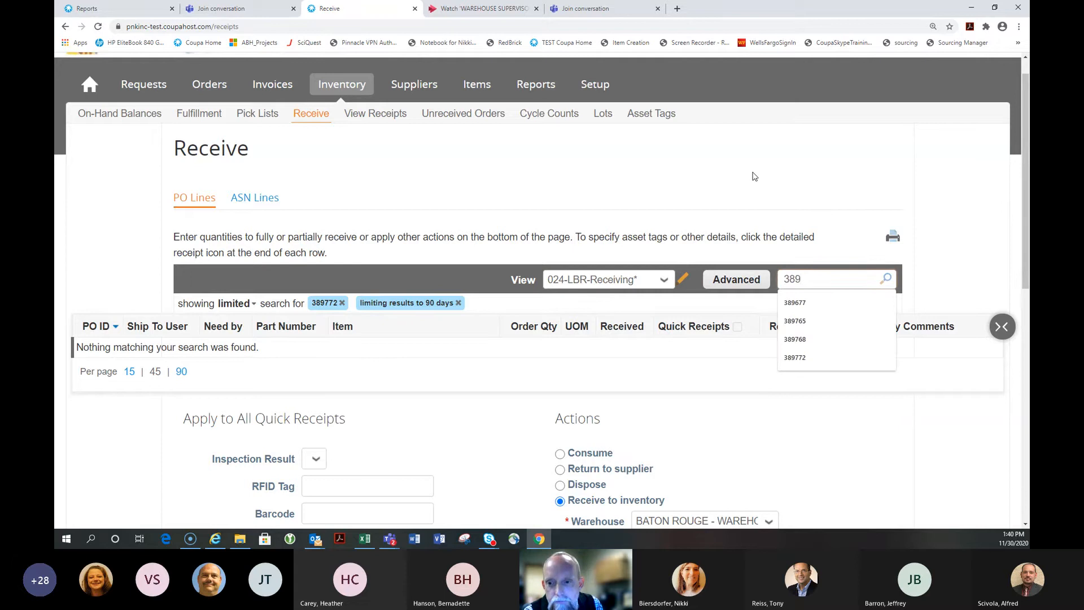
text(369)
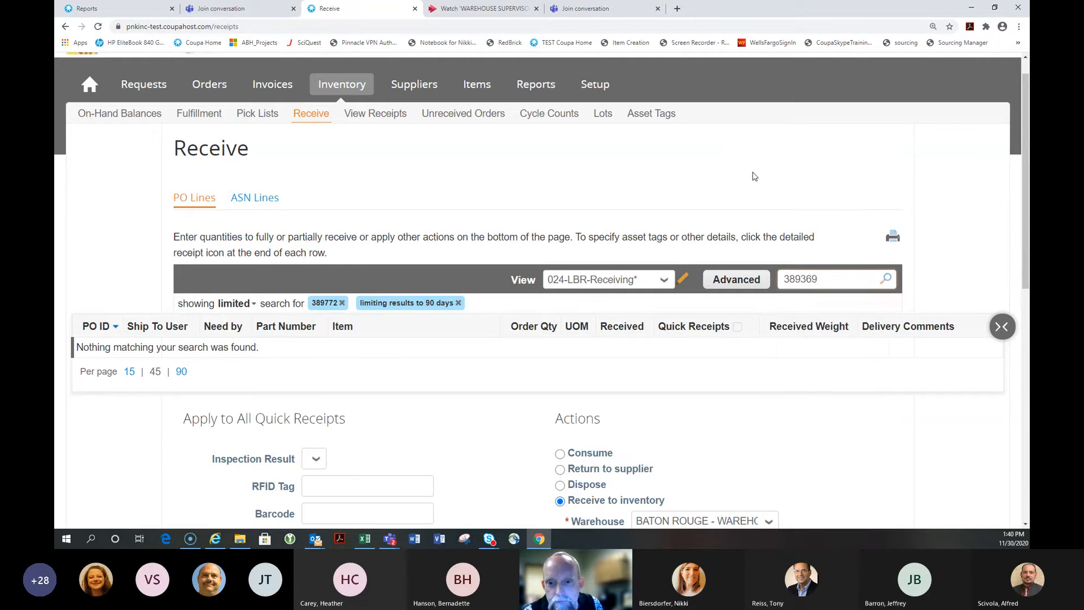
click(884, 279)
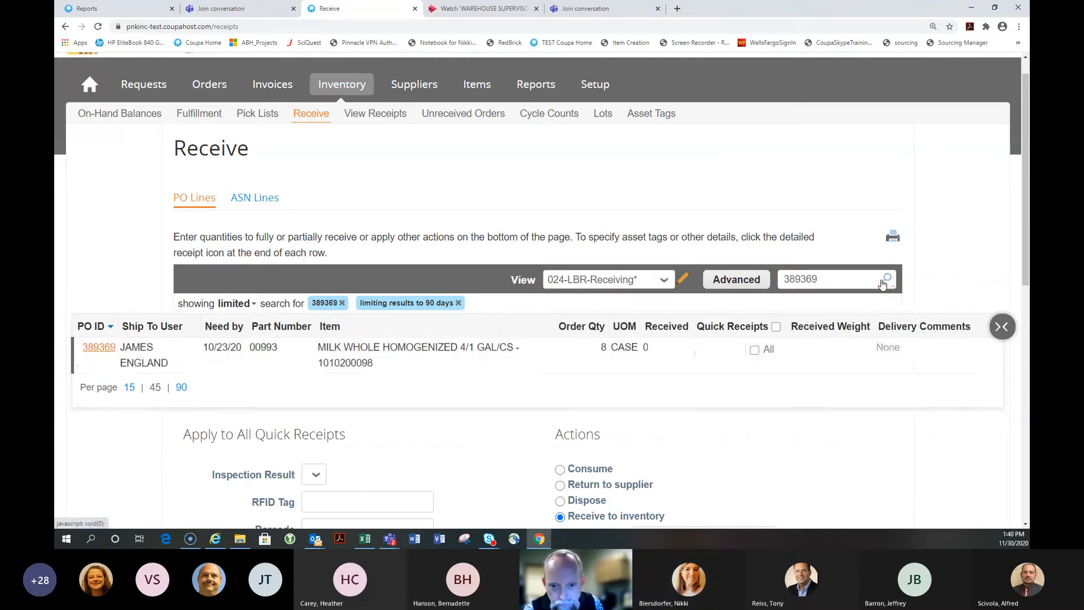
click(717, 357)
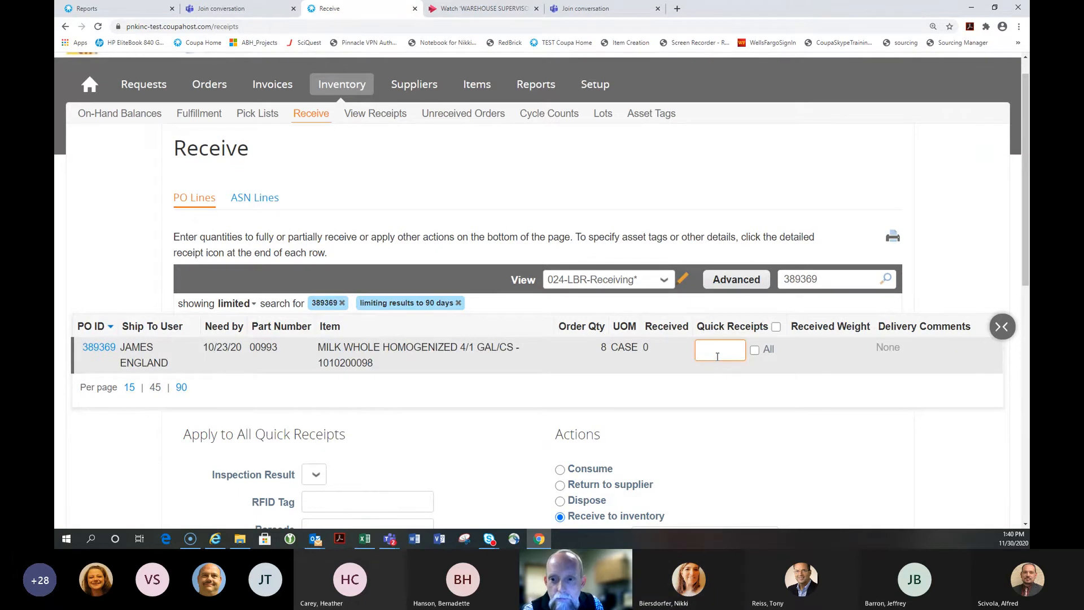
Preview and cancel printing, then enter 6 as the milk line's quick-receipt quantity
click(892, 236)
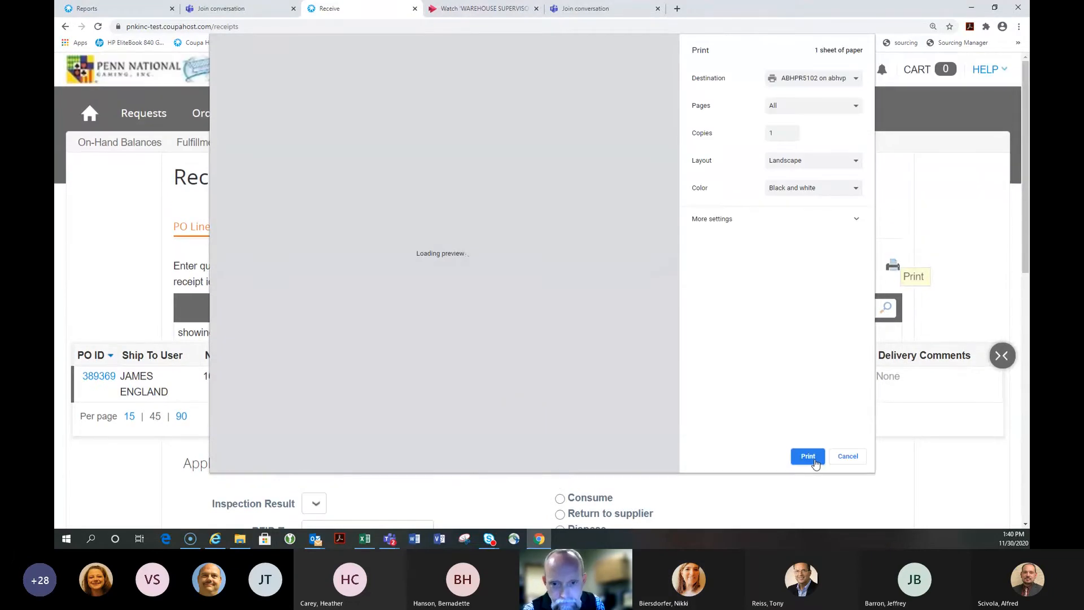
click(848, 456)
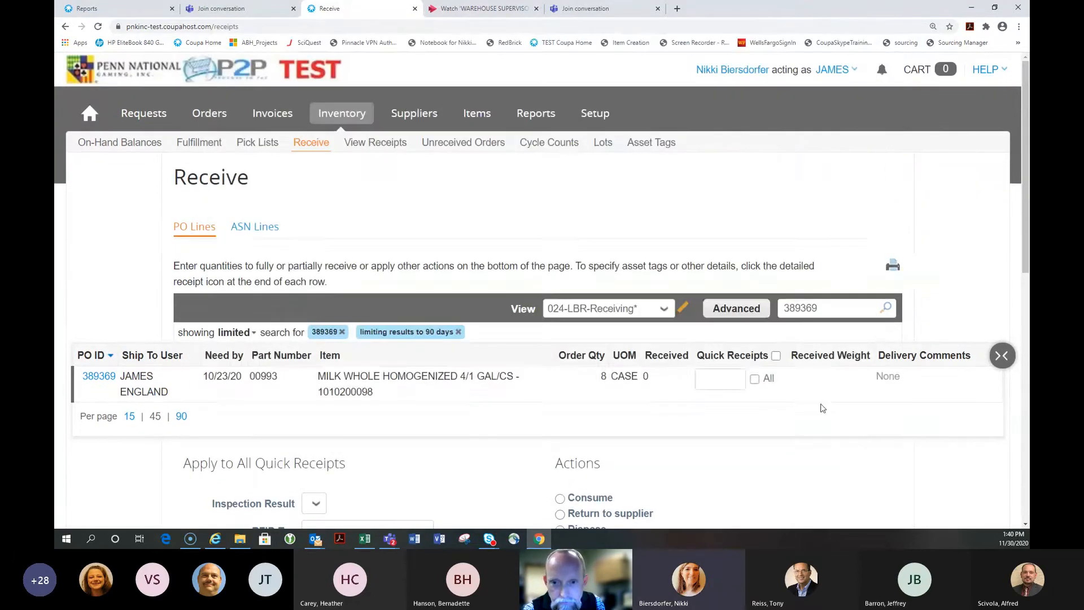
click(722, 380)
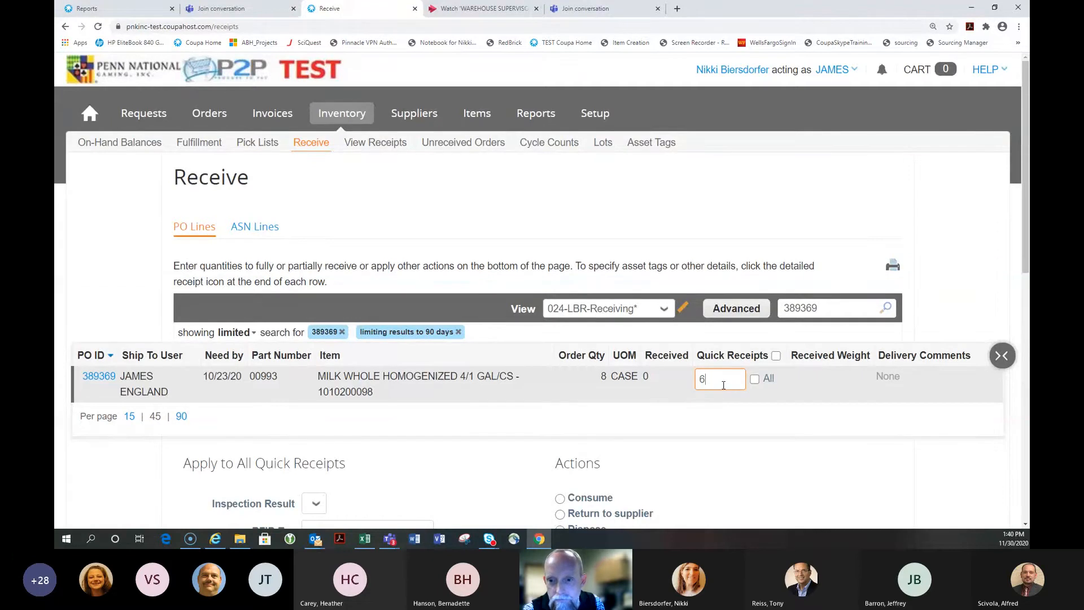
text(6)
scroll(622, 384, down, 3)
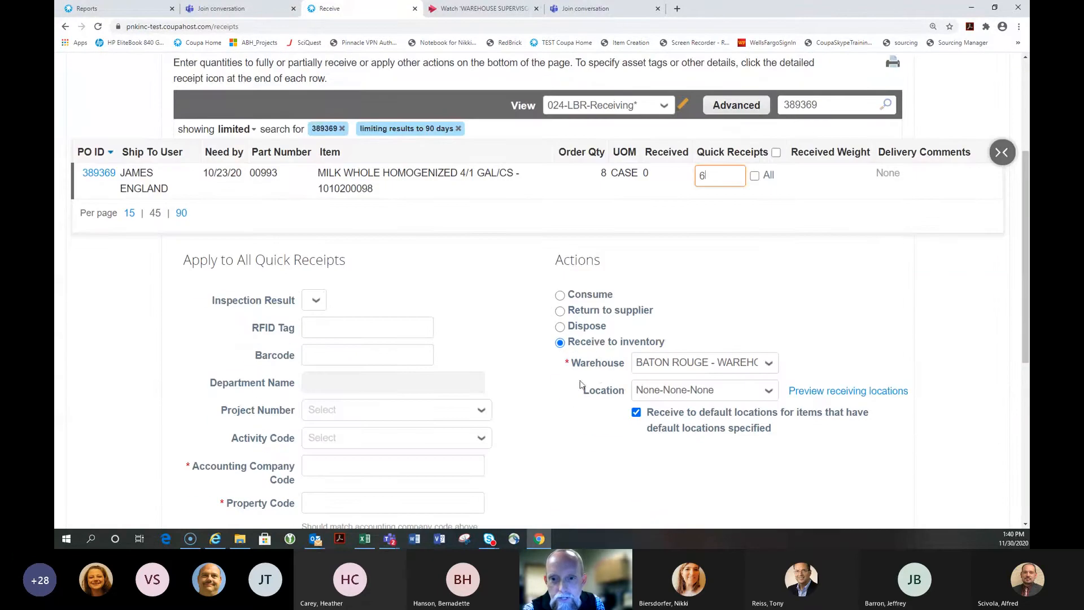
Enter 024 as the milk receipt's accounting company code and property code
scroll(739, 409, down, 2)
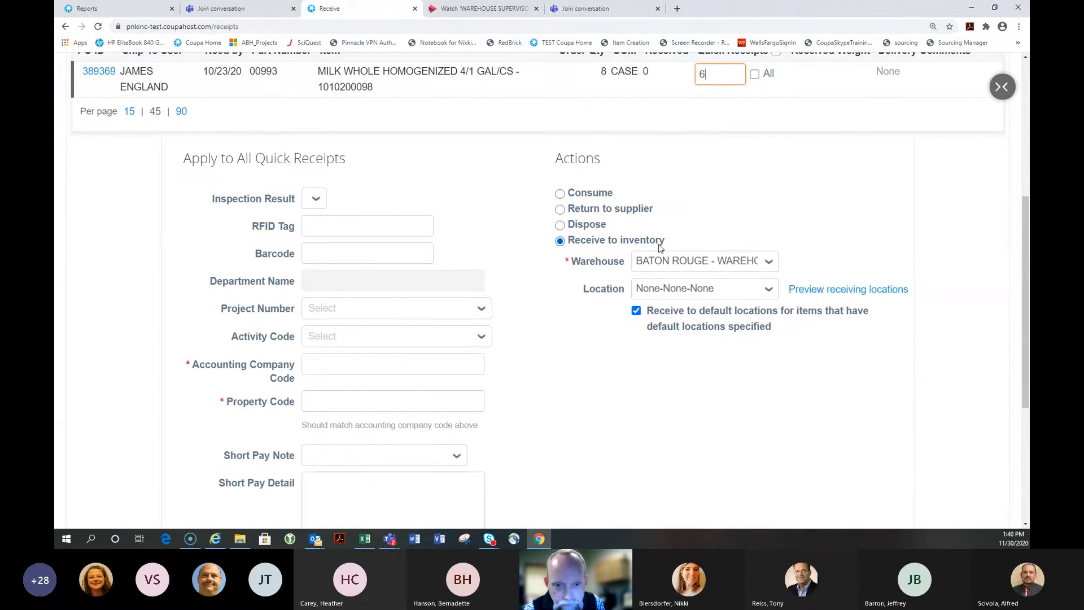
scroll(559, 289, down, 2)
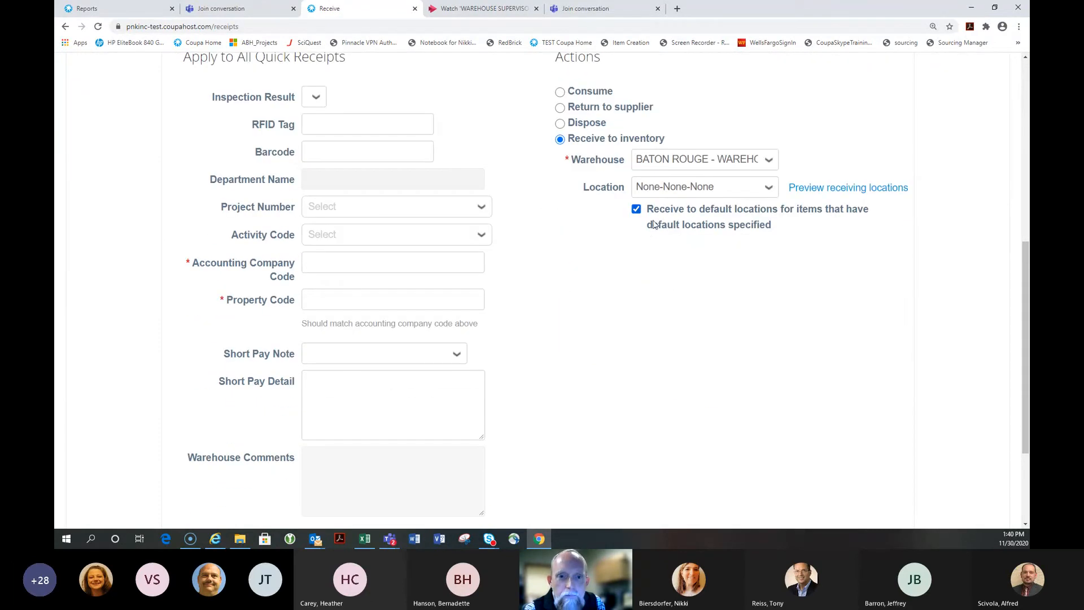
click(354, 259)
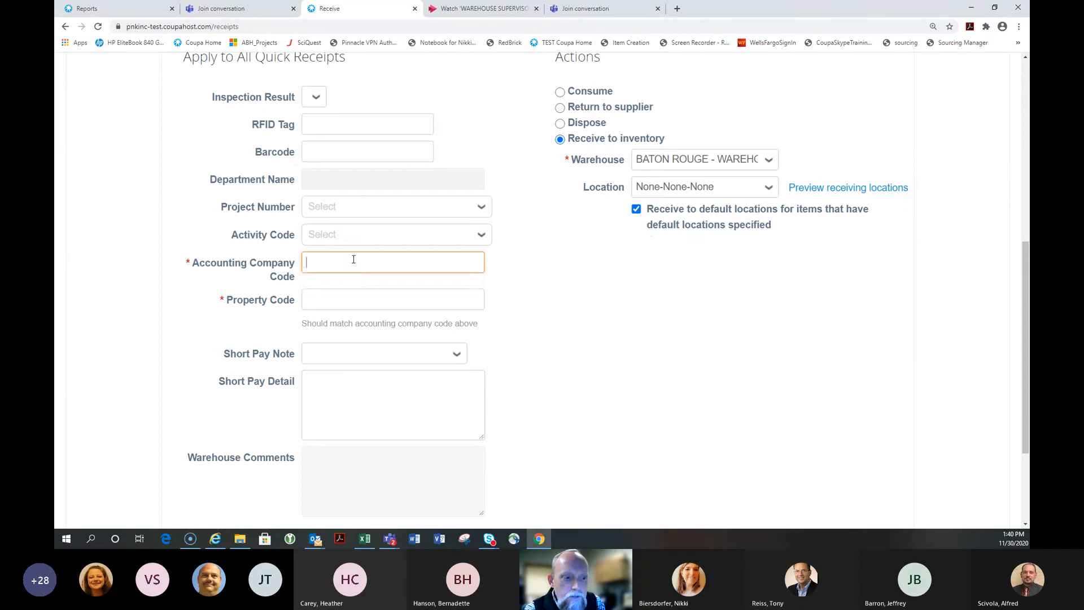
text(024)
key(Tab)
text(024)
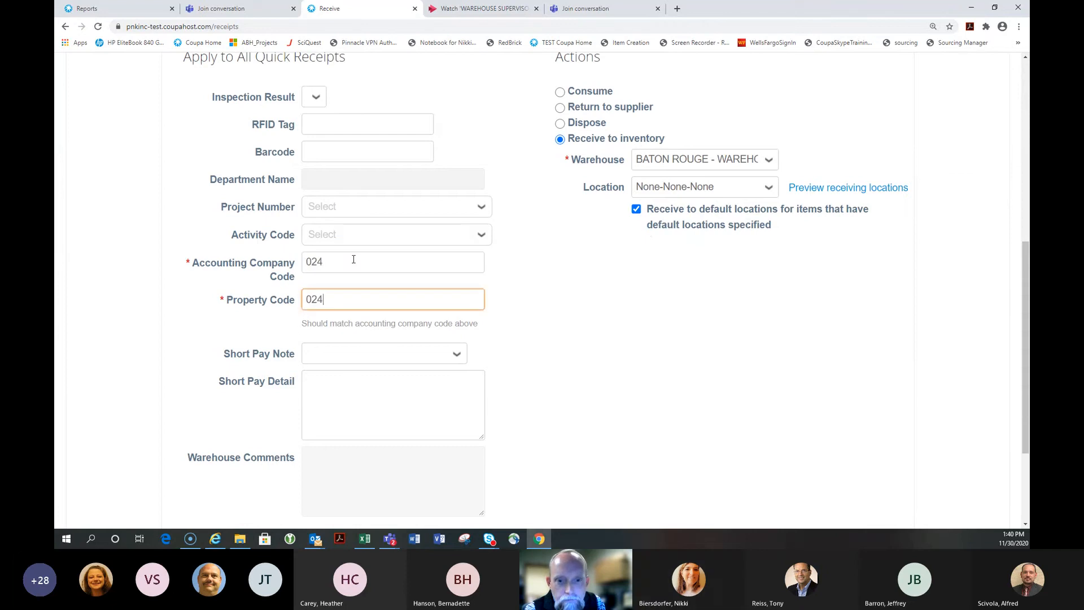
Set Short Pay Note to Shorted and note that the damaged milk was rejected
scroll(354, 259, down, 3)
click(343, 206)
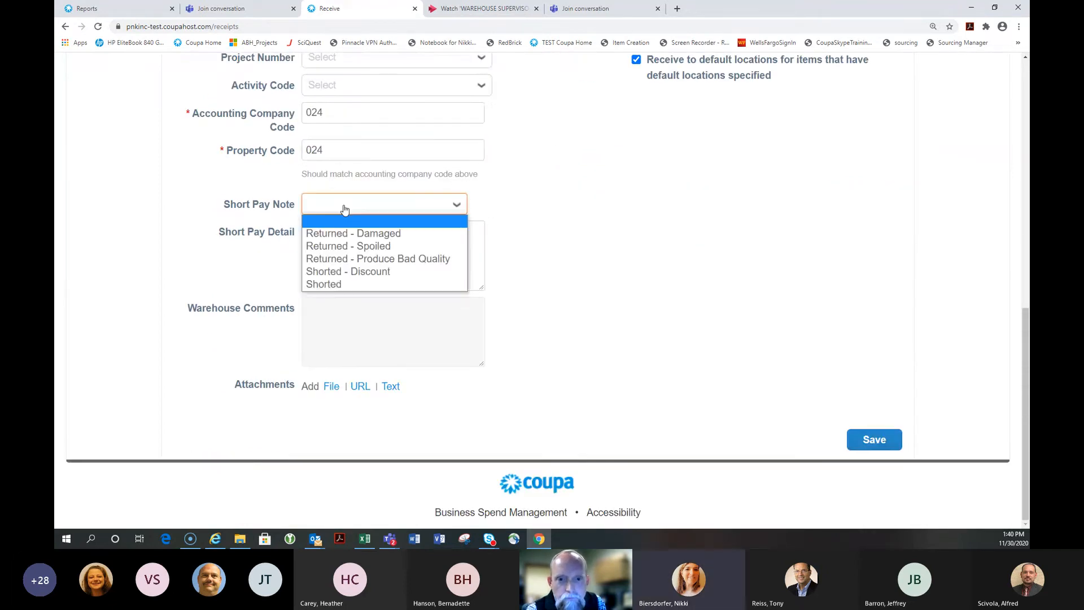
click(330, 284)
click(331, 238)
text(Mil)
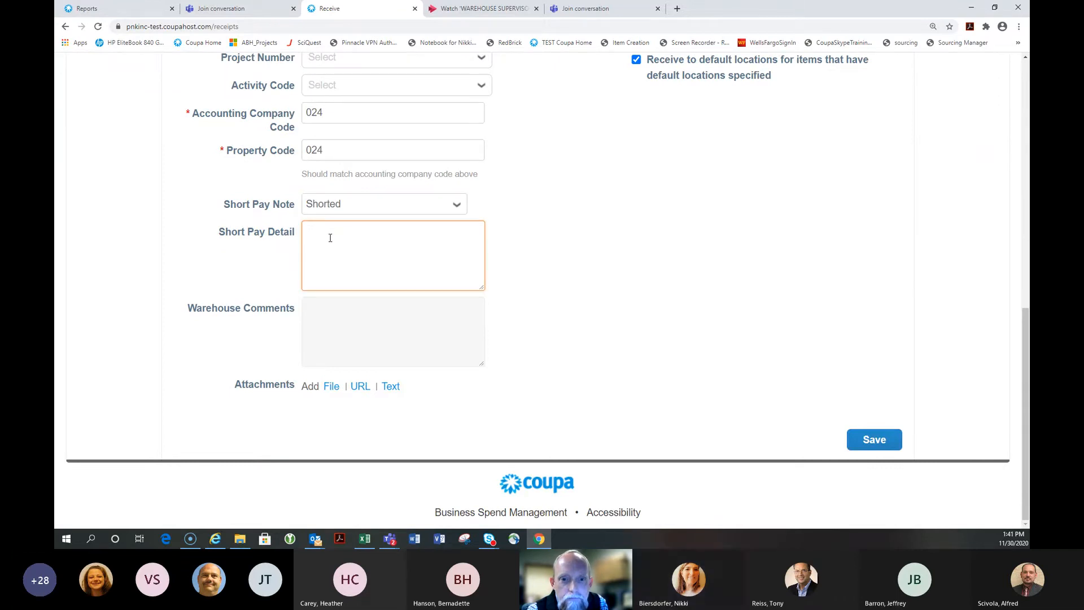
text(k was damanaged)
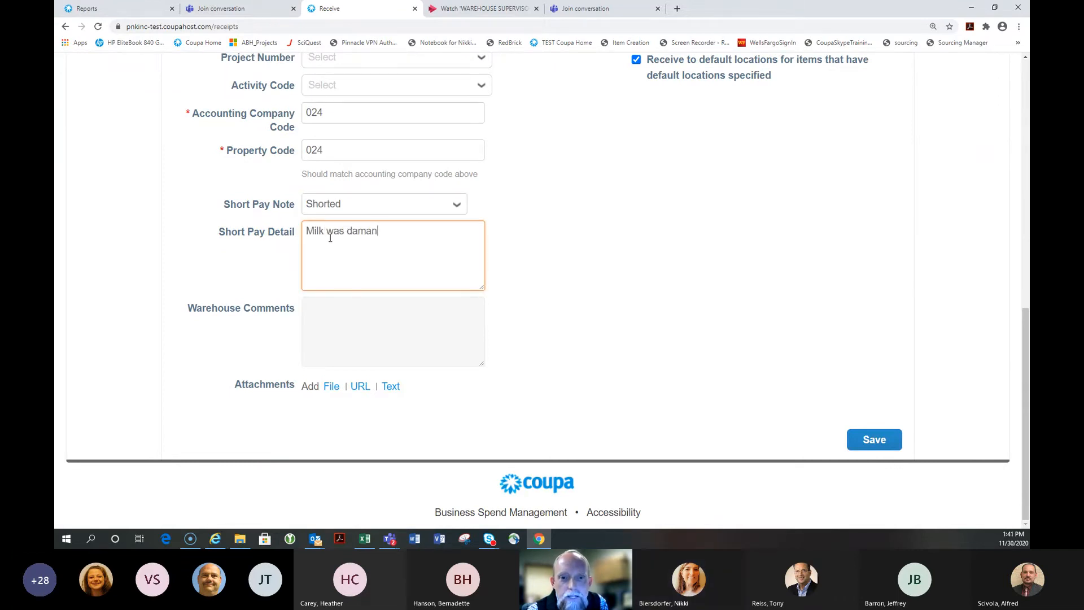
key(BackSpace)
key(BackSpace)
key(BackSpace)
key(BackSpace)
text(ged - )
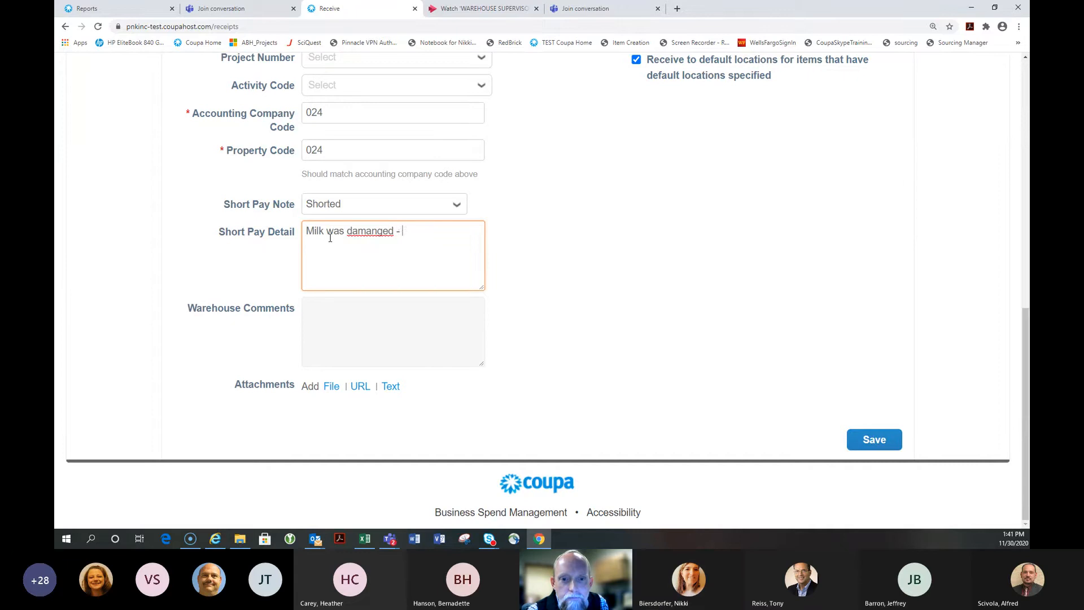
text(we rejected)
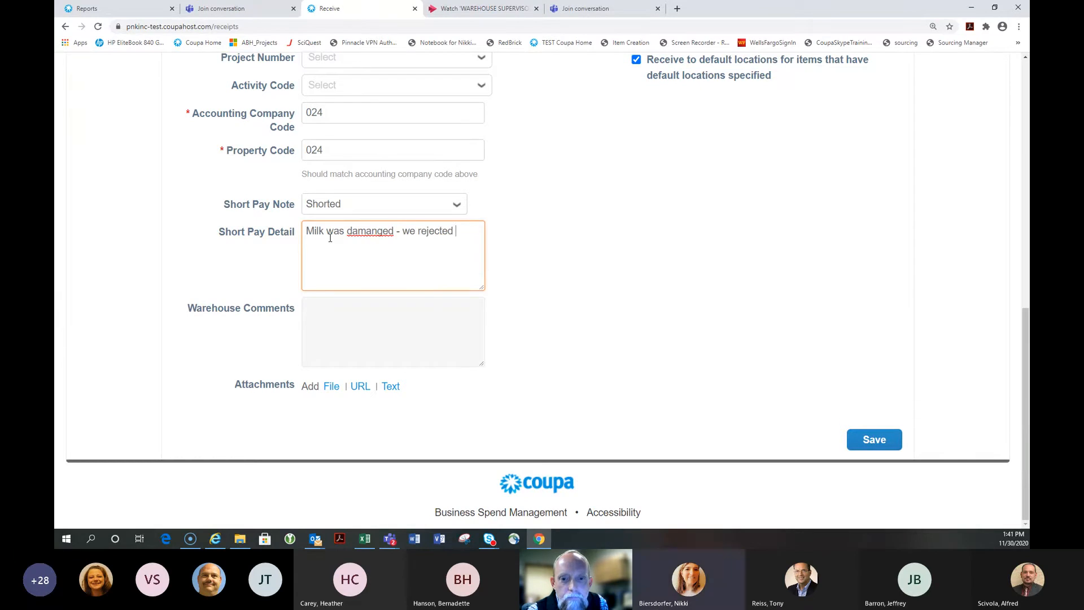
right_click(361, 232)
click(389, 242)
click(332, 386)
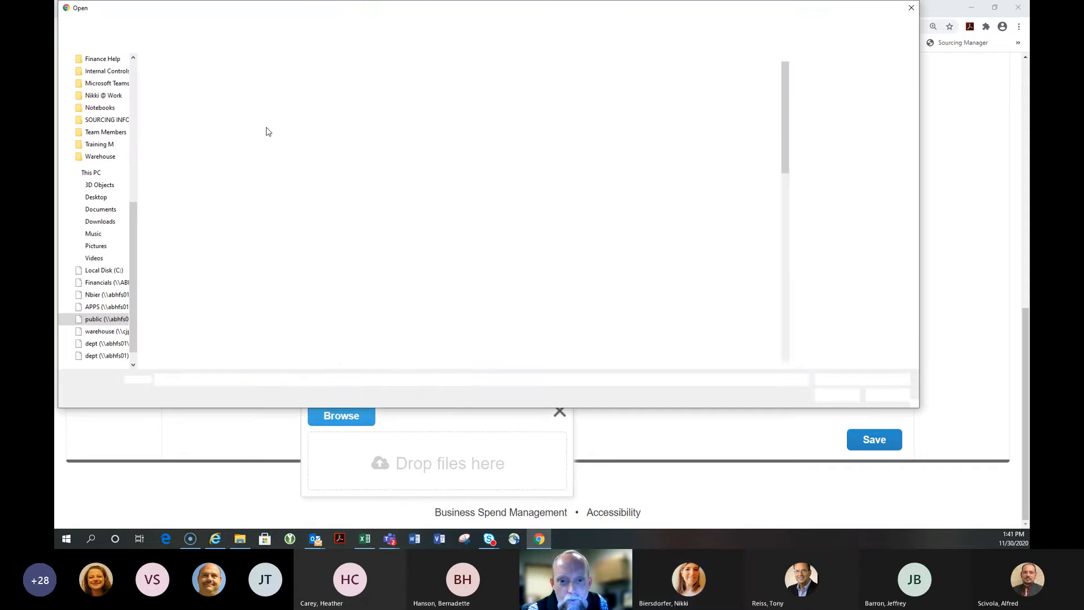
click(187, 128)
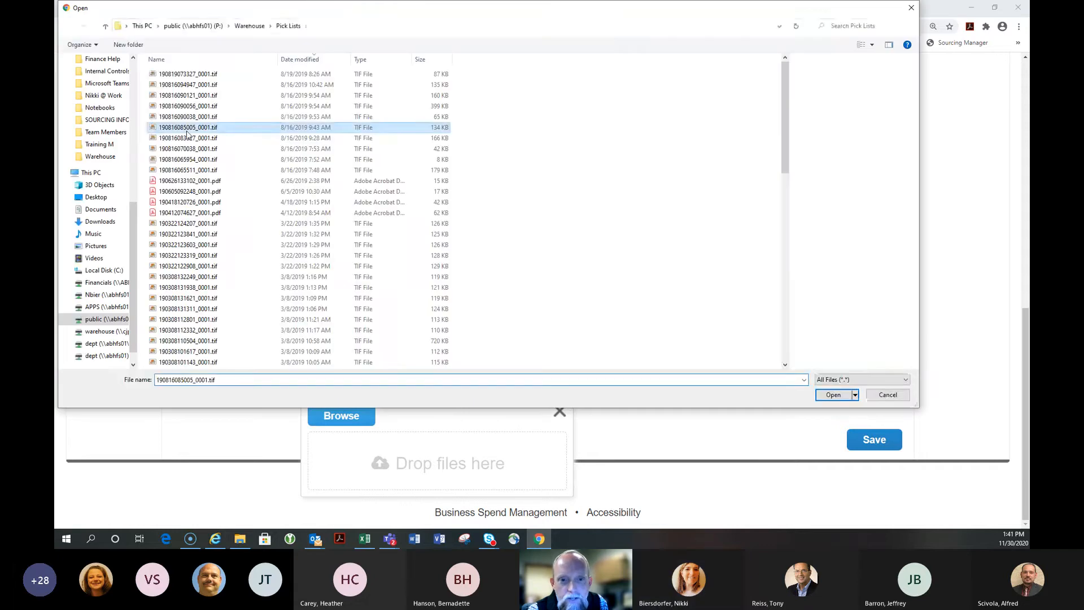
click(833, 397)
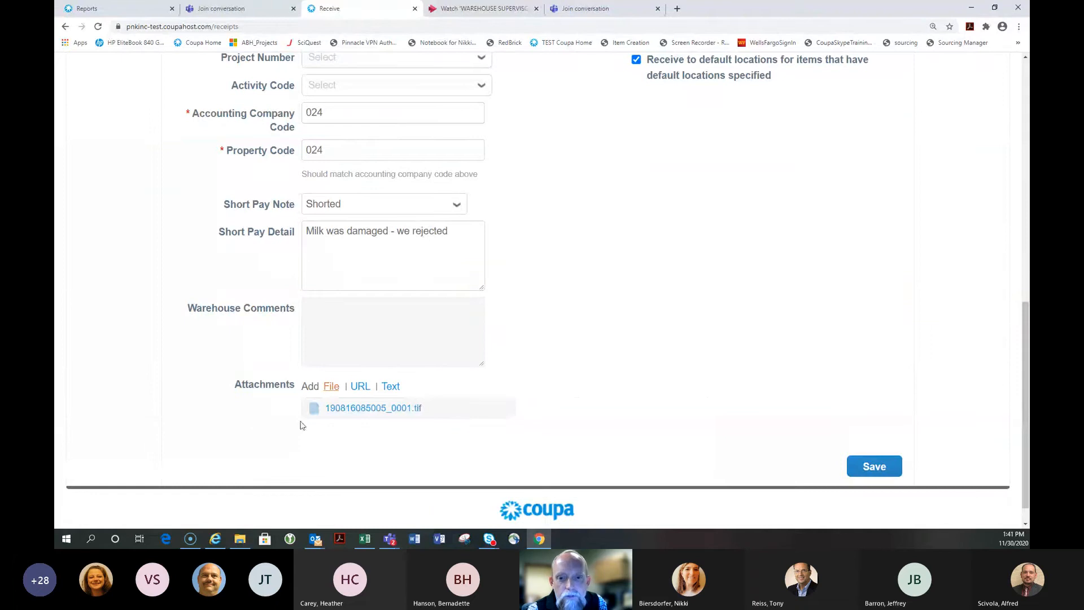
click(873, 467)
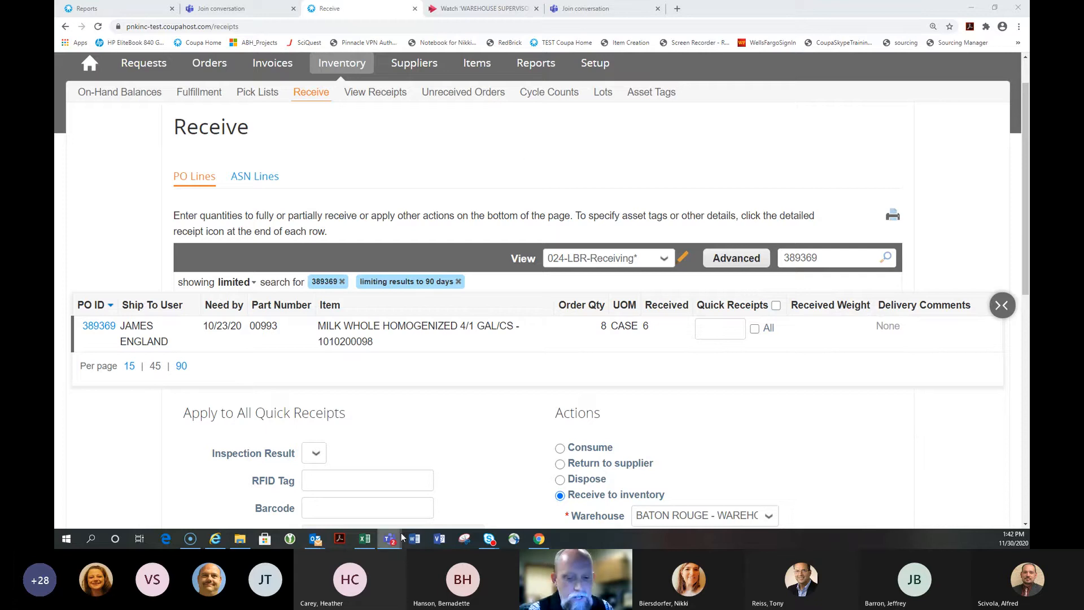
Review the Receive list showing PO 389369 with 6 of 8 milk cases received
mouse_move(391, 543)
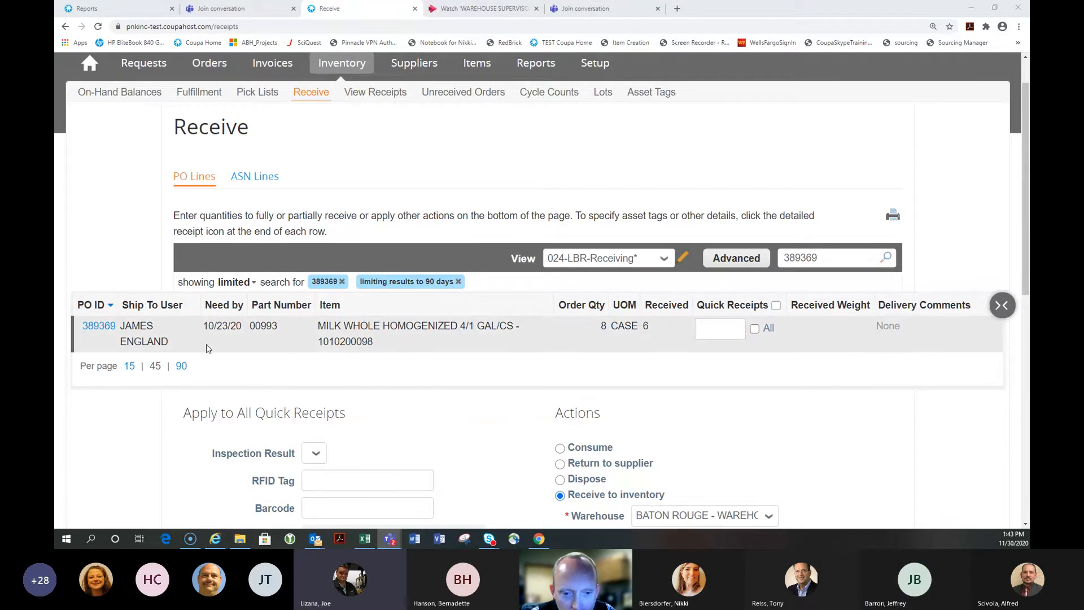
Choose Shorted as the new receipt's Short Pay Note
scroll(207, 348, down, 3)
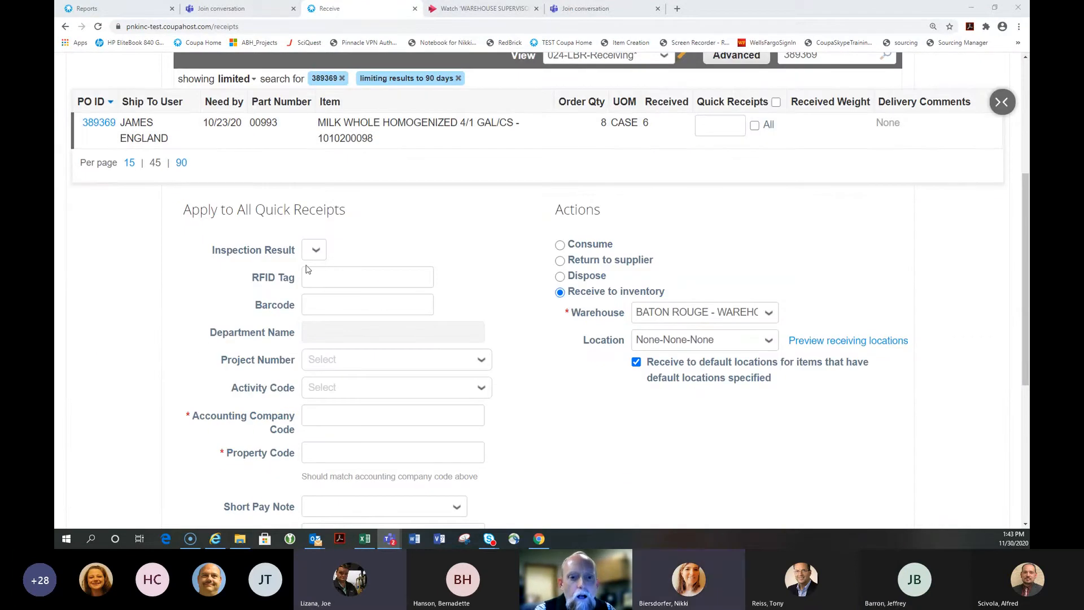
scroll(320, 322, down, 5)
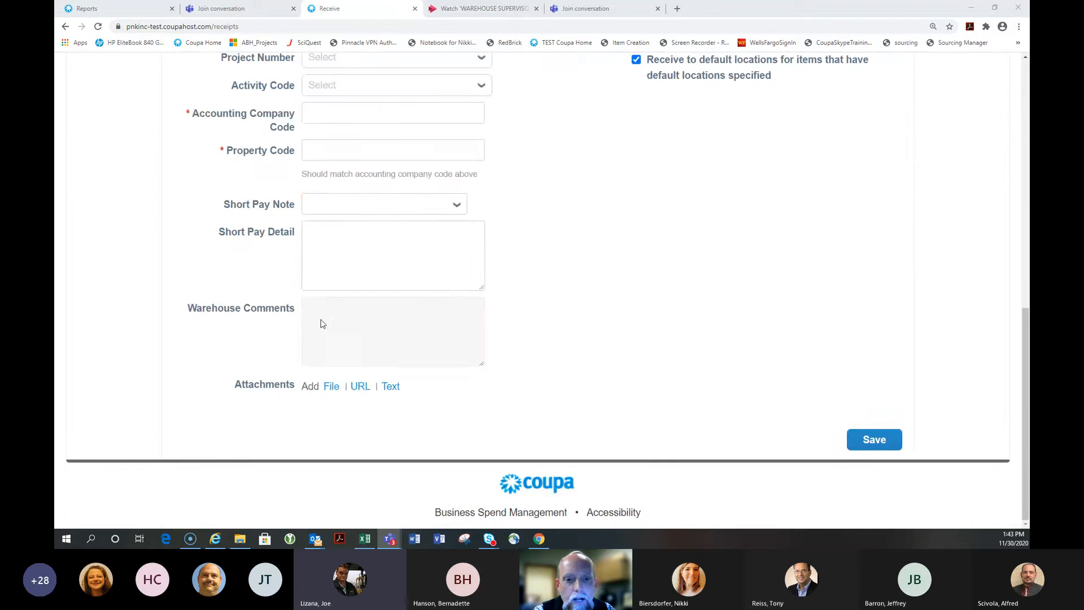
click(324, 207)
click(325, 284)
Enter Short Pay Detail lines '2 cases shorted on Basil' and '3 cases shorted Apples (rotten)'
click(322, 249)
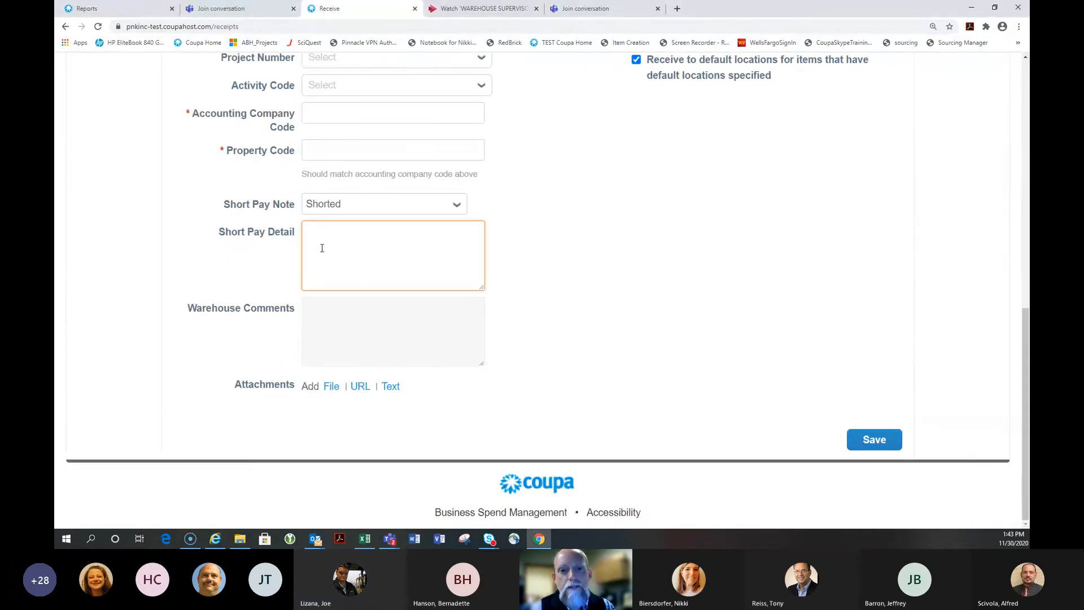
text(2 cases shorted on Basil)
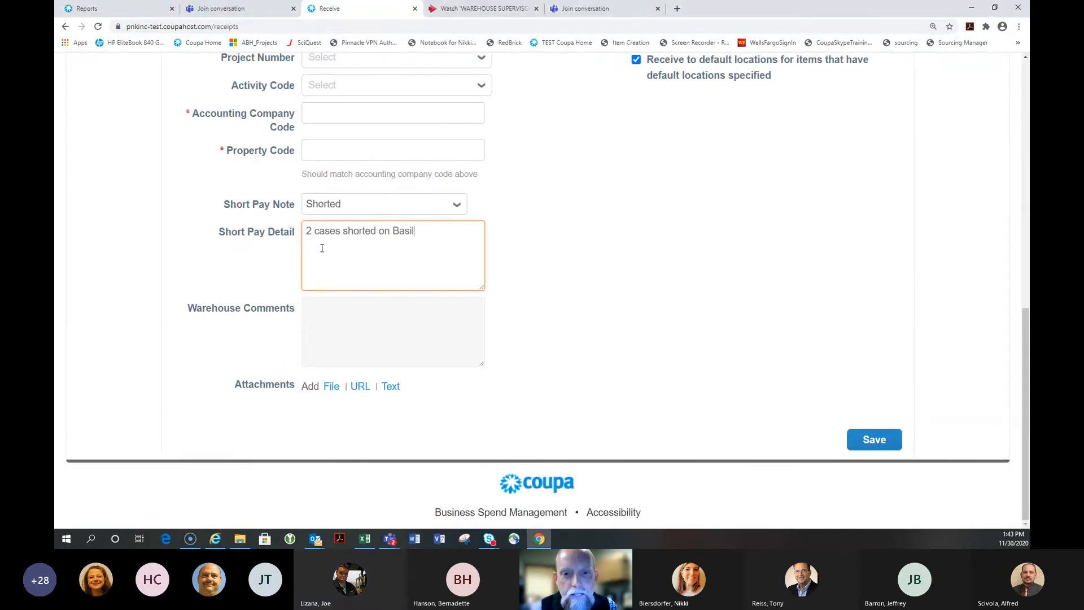
key(Return)
text(3)
text( cases shorted SP)
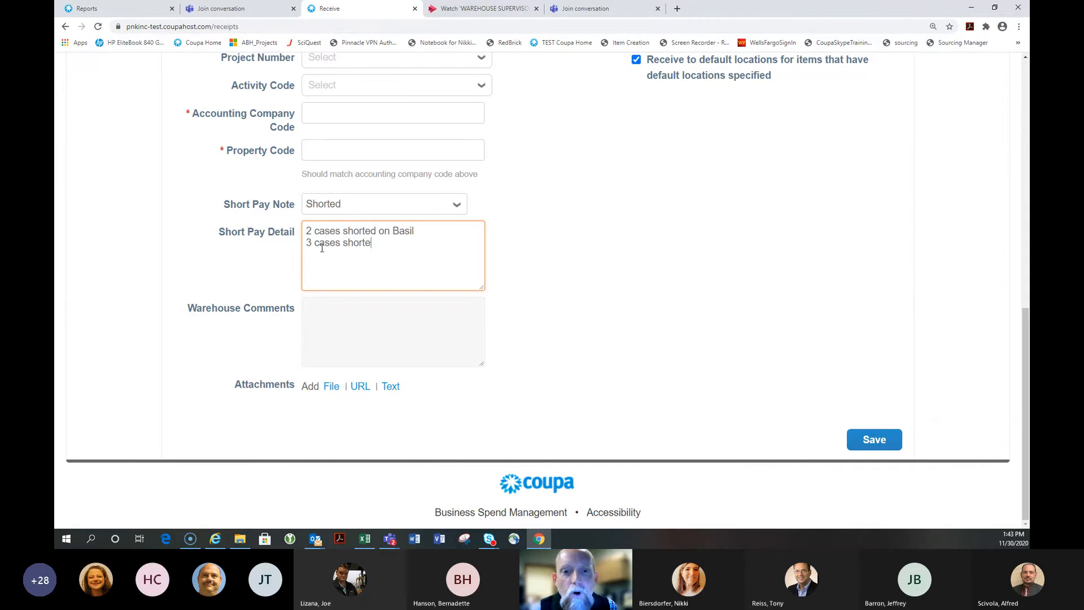
key(BackSpace)
key(BackSpace)
text(Appl)
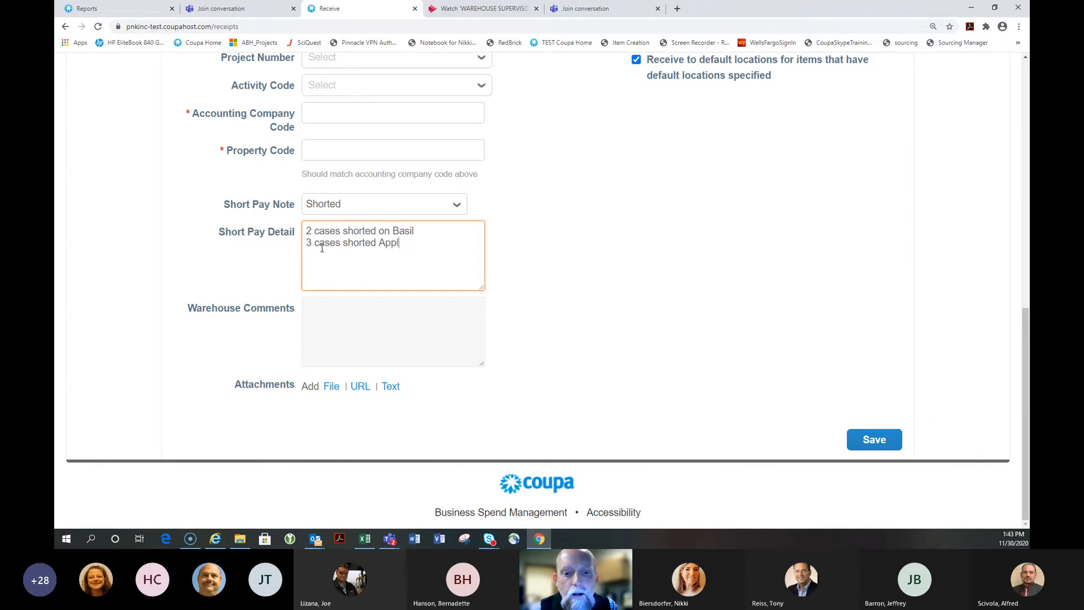
text(es (rottne))
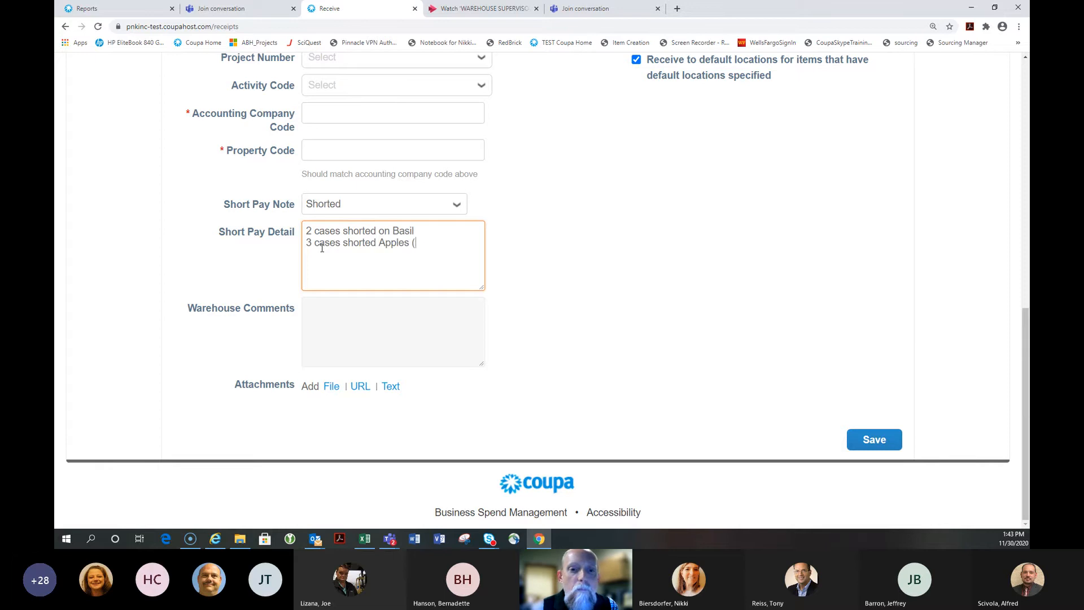
key(BackSpace)
key(BackSpace)
key(BackSpace)
text(en))
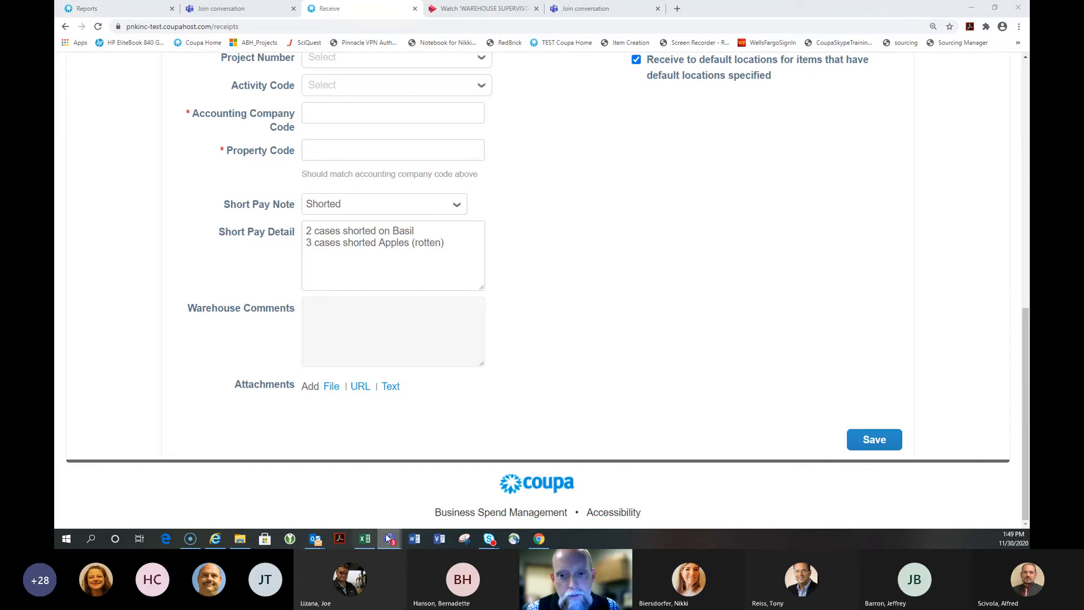
Bring Teams forward and close the slide deck viewer
mouse_move(390, 538)
click(363, 467)
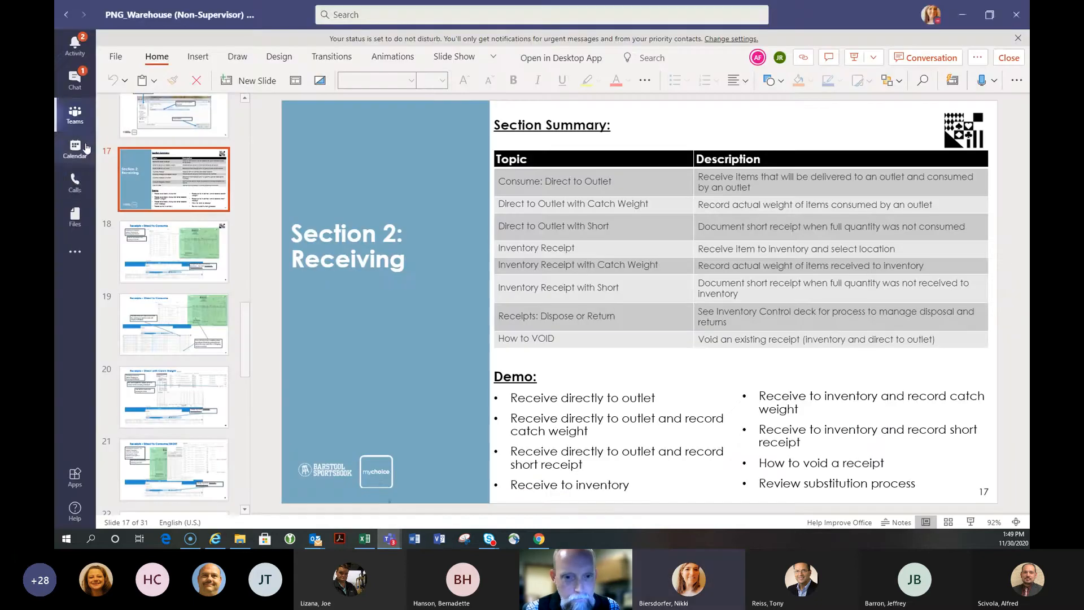
click(78, 114)
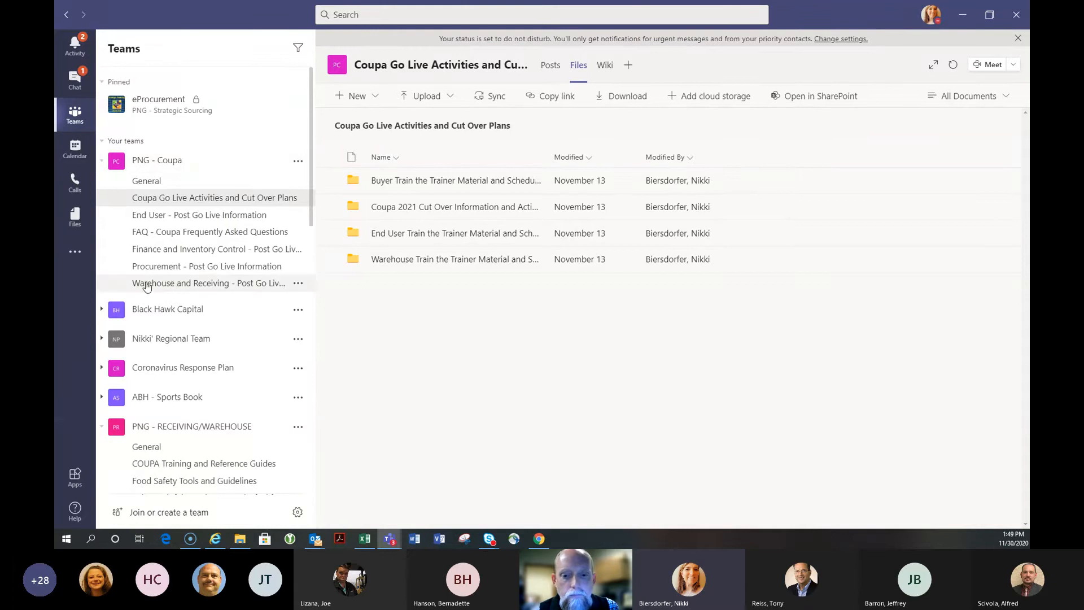
Open the guide PDF from the Warehouse and Receiving channel's Training Material folder
click(225, 286)
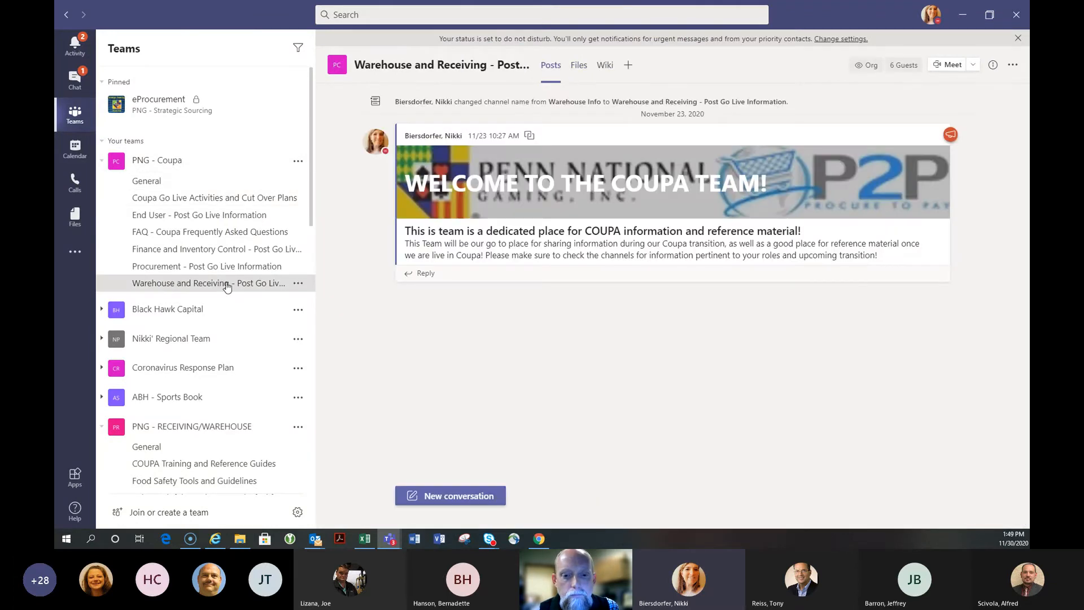
click(579, 66)
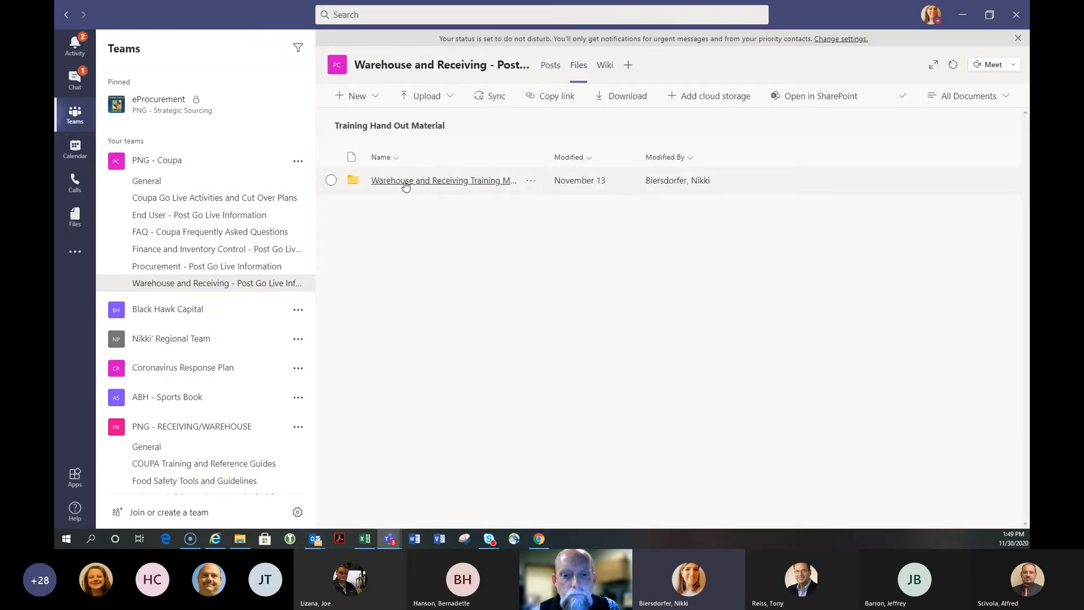
click(404, 184)
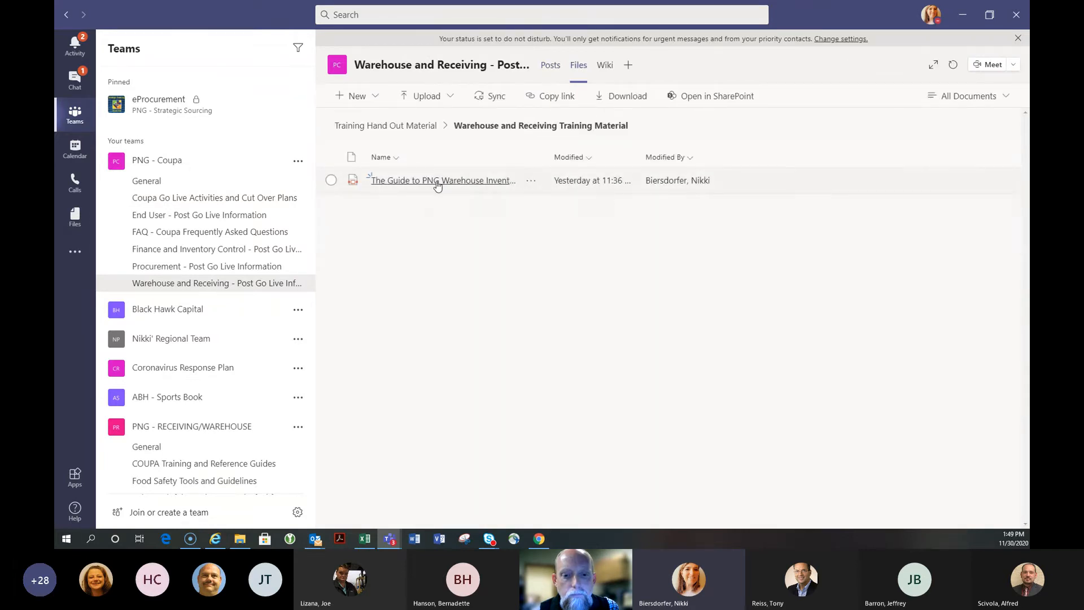
click(436, 181)
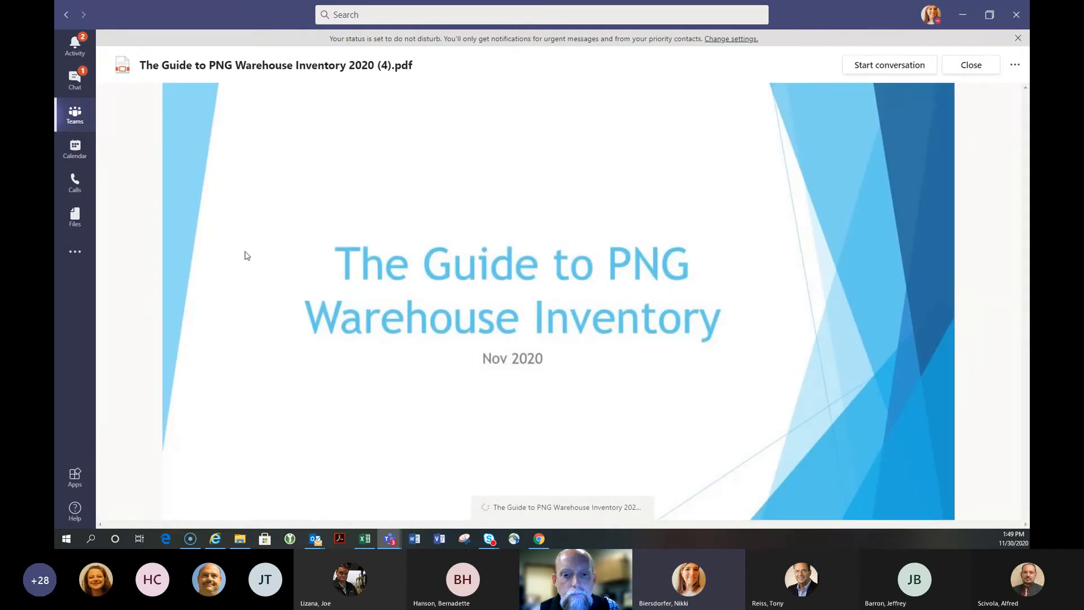
Scroll the warehouse inventory guide down to its table of contents on page 2
scroll(247, 256, down, 5)
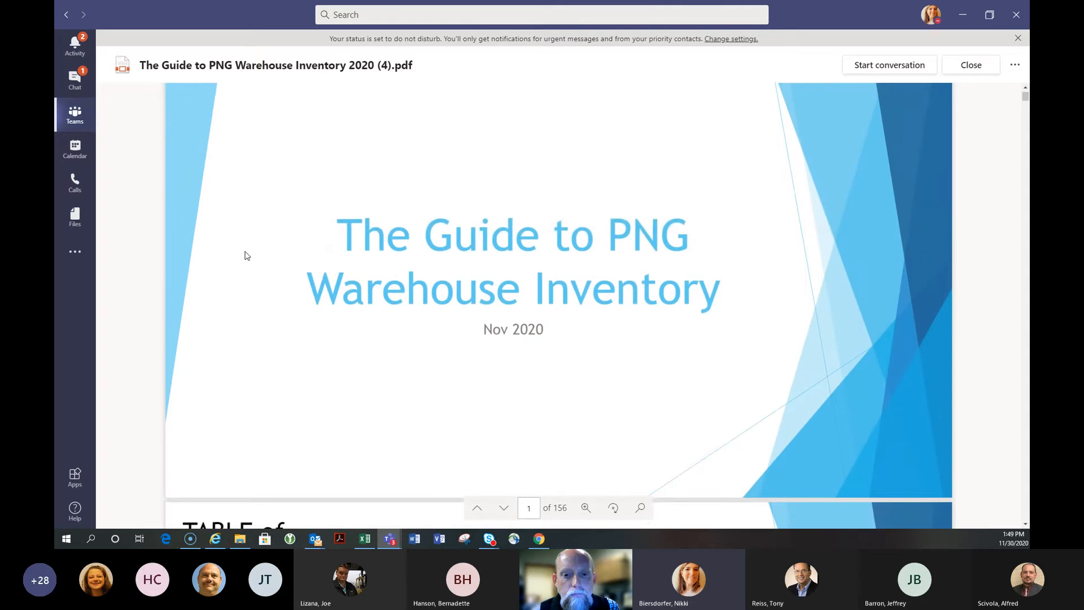
scroll(304, 275, down, 3)
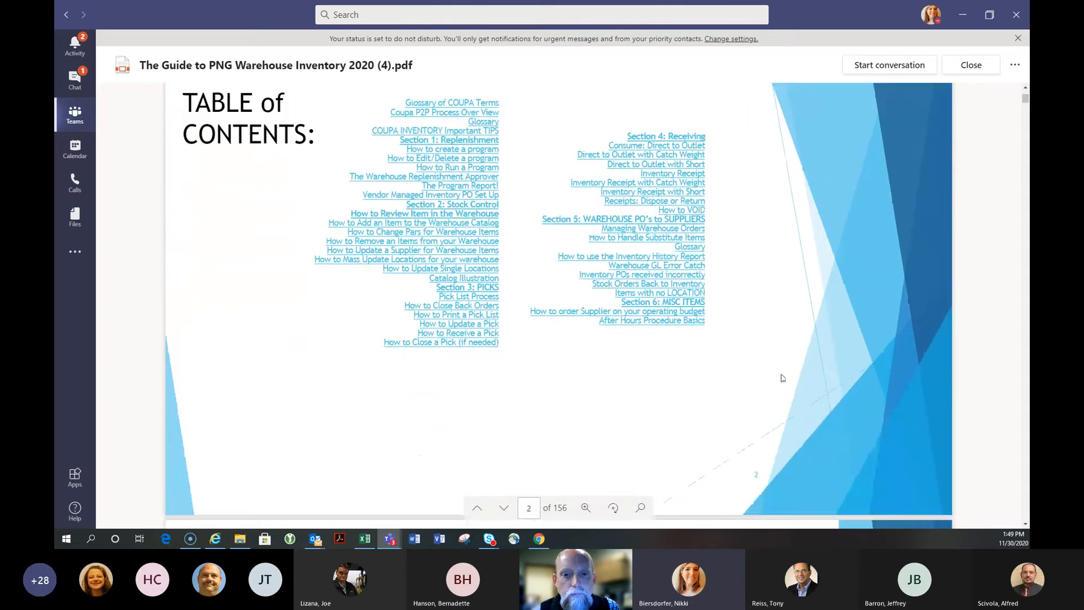
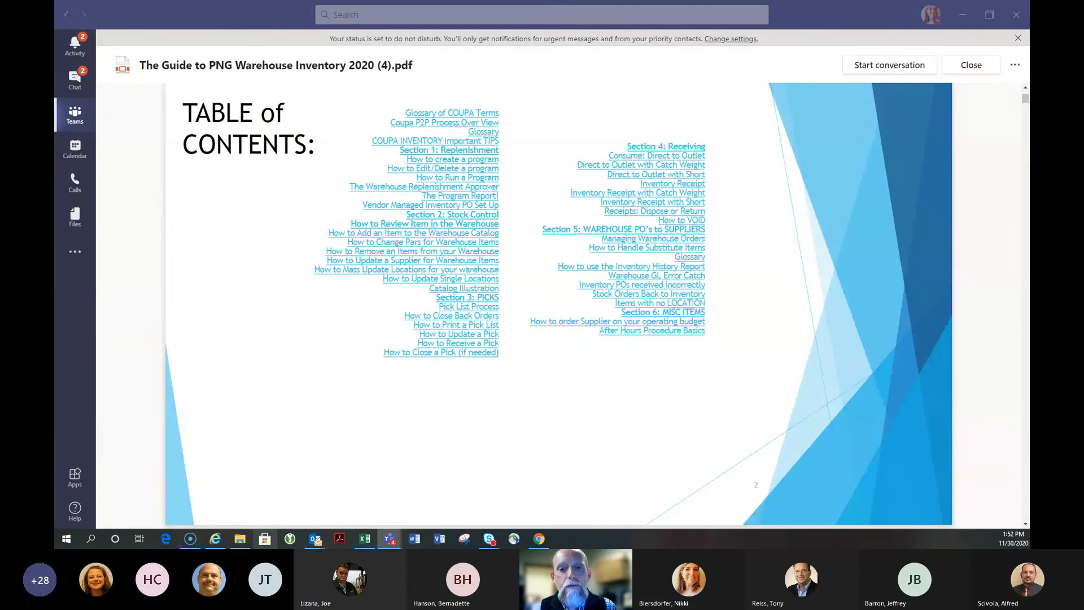
Switch from the guide PDF back to the Coupa receipt form in Chrome
click(539, 539)
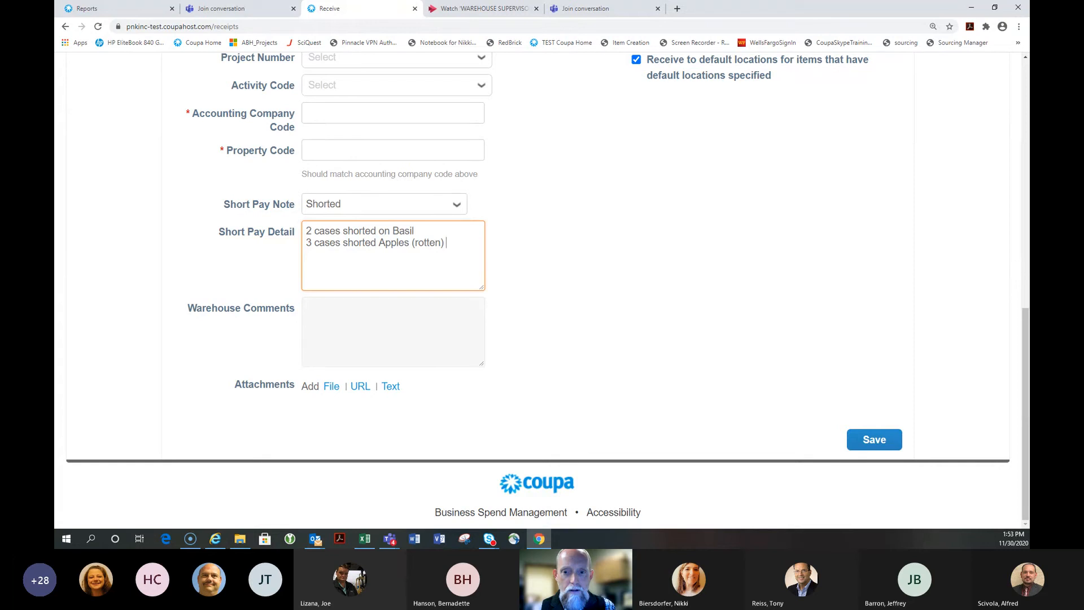
Bring up File Explorer's Downloads window and move it to the centre of the screen
key(alt+Tab)
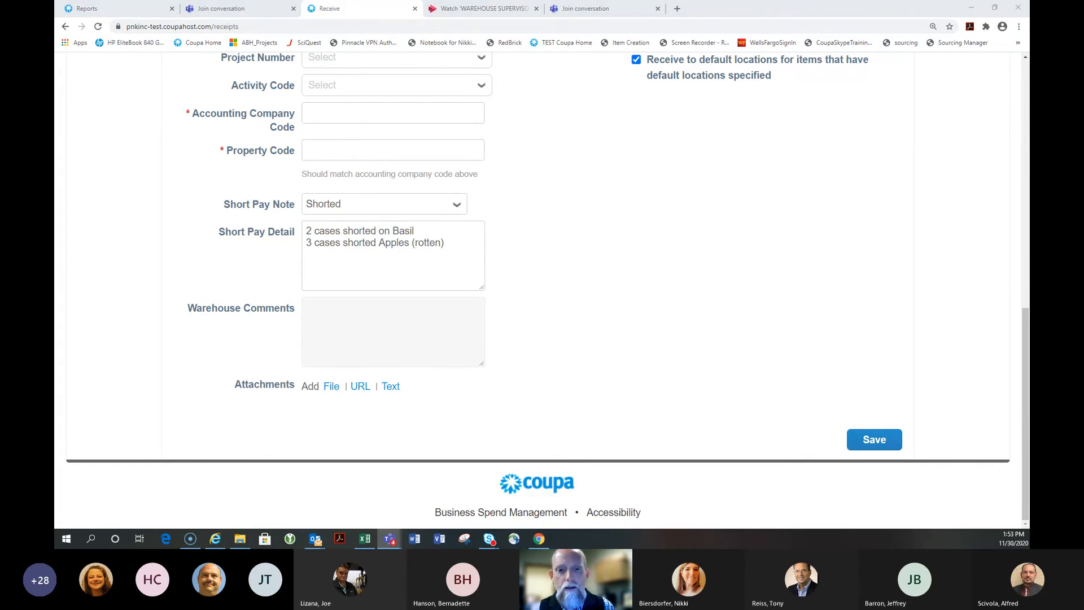
click(243, 539)
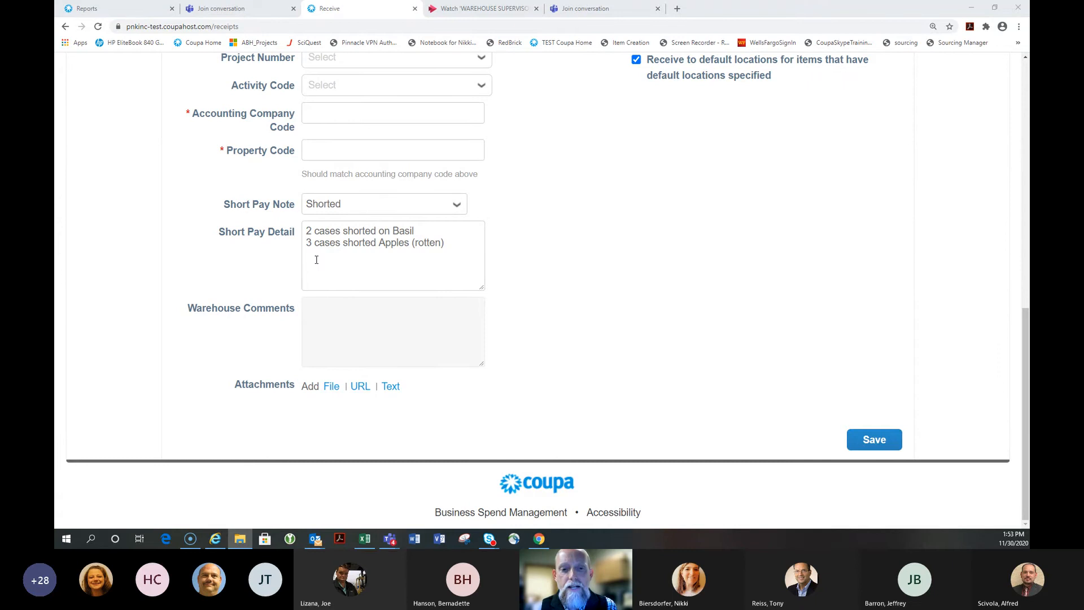
click(242, 543)
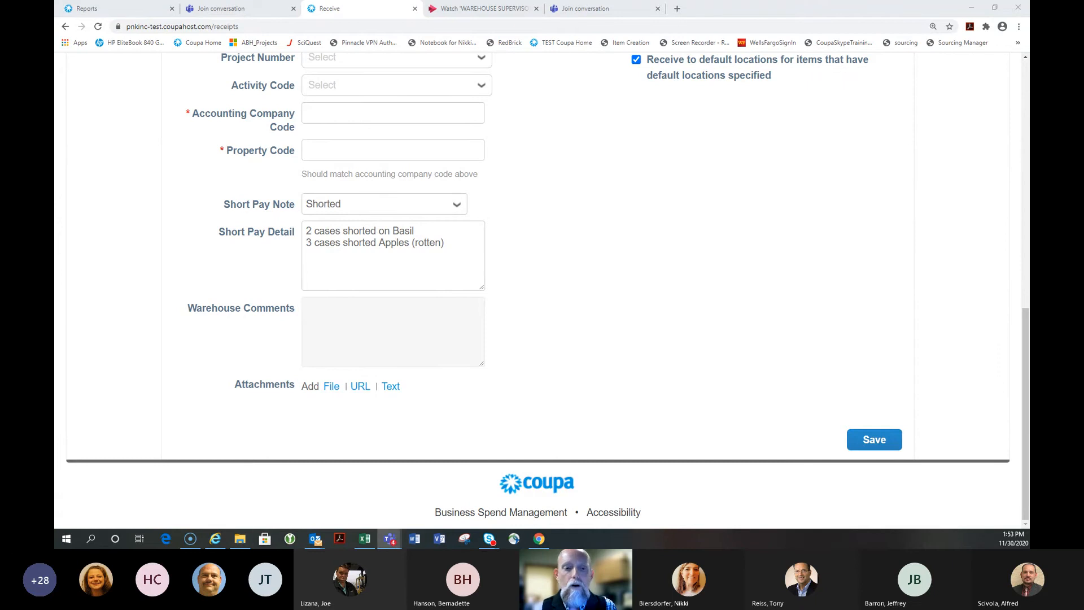
click(240, 539)
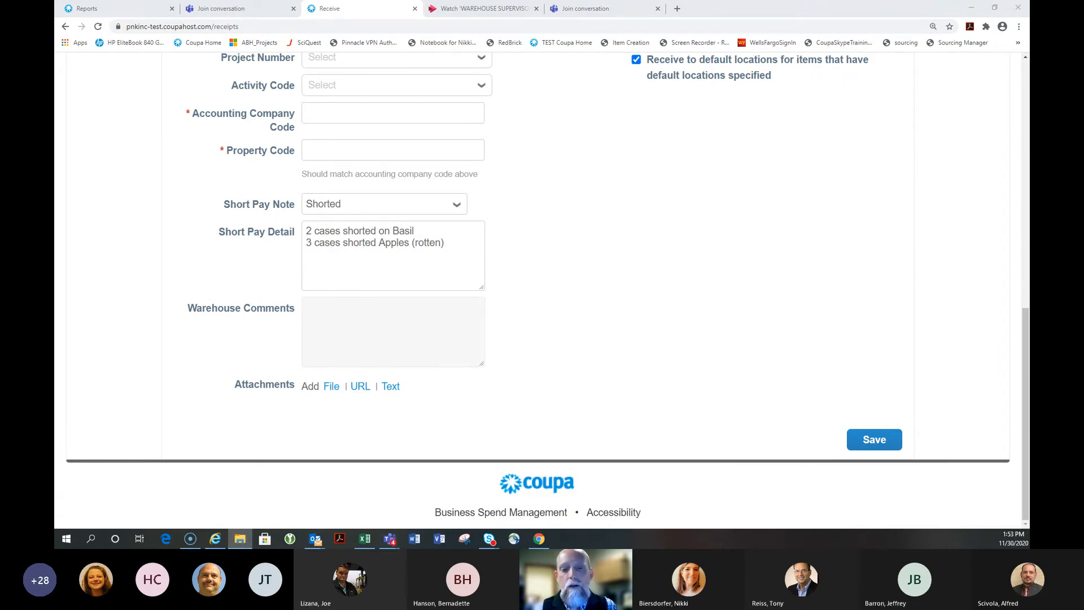
drag(1029, 208, 447, 101)
scroll(277, 275, down, 5)
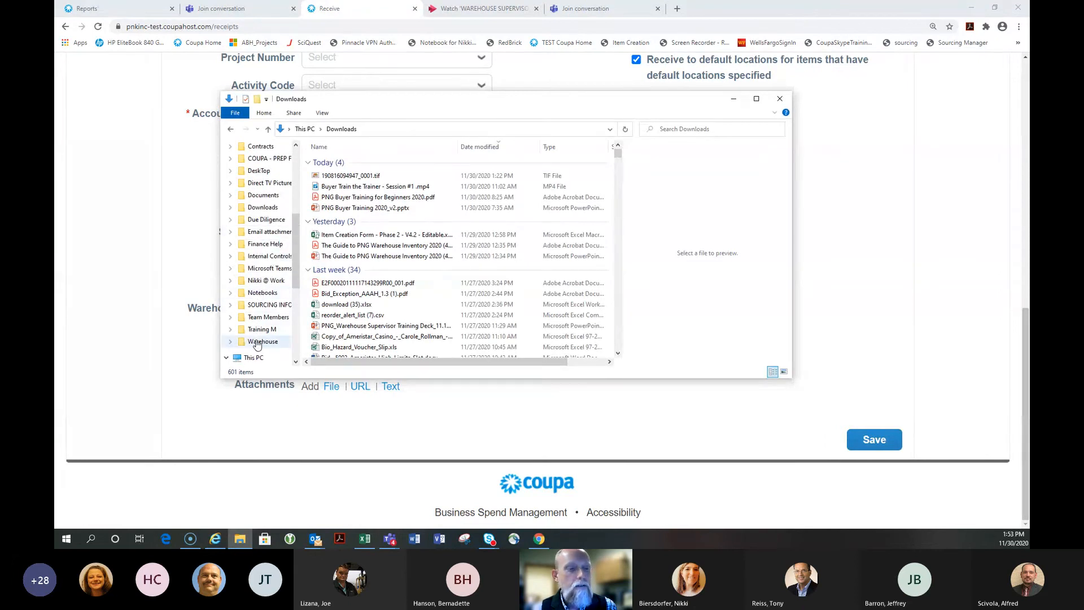
Navigate to public (P:) > Warehouse > Pick Lists in the file window
scroll(258, 343, down, 2)
scroll(257, 341, down, 3)
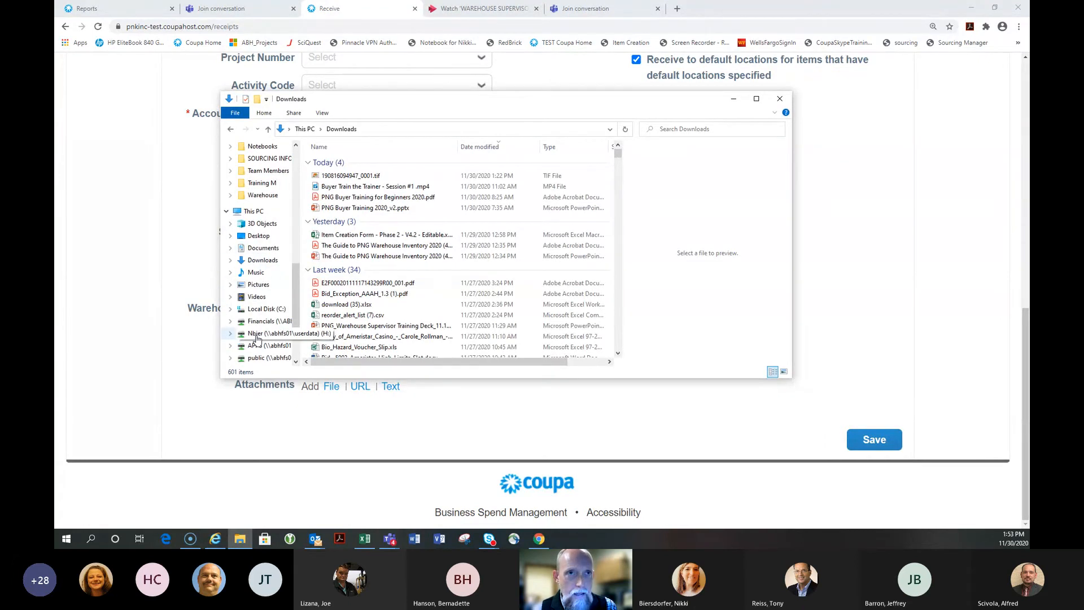
click(257, 335)
click(266, 358)
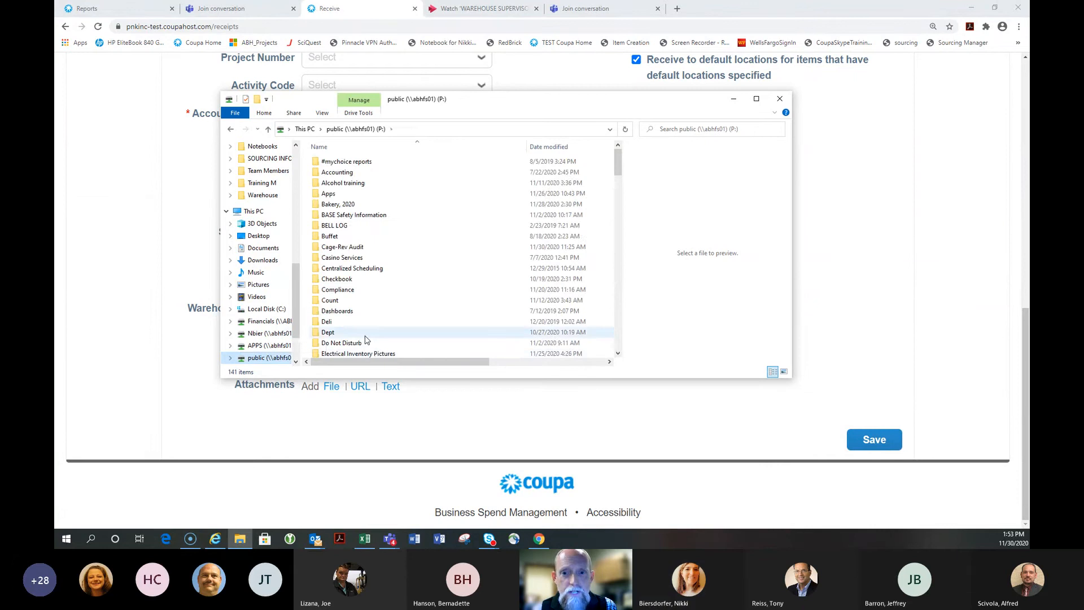
scroll(366, 340, down, 3)
scroll(364, 340, down, 11)
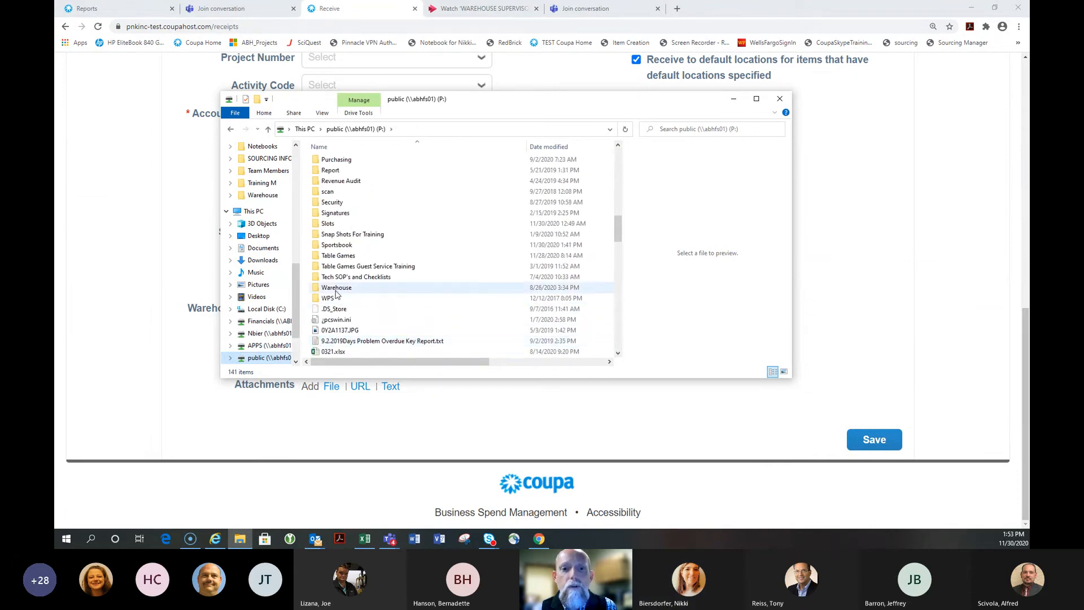
click(337, 289)
double_click(337, 290)
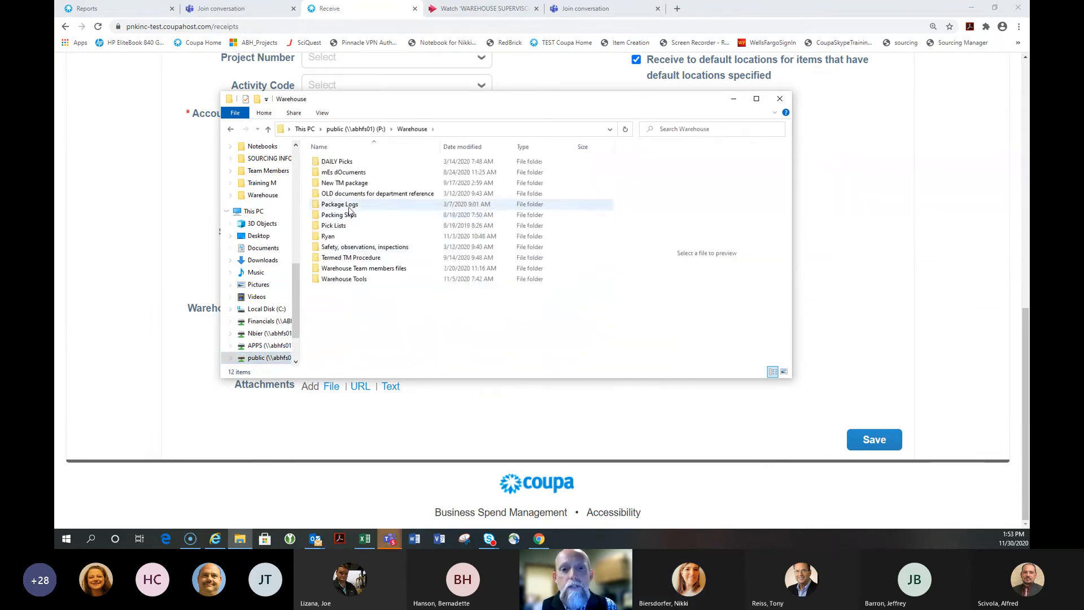
double_click(337, 229)
Look through the Pick Lists files, then close the file window
scroll(390, 265, down, 5)
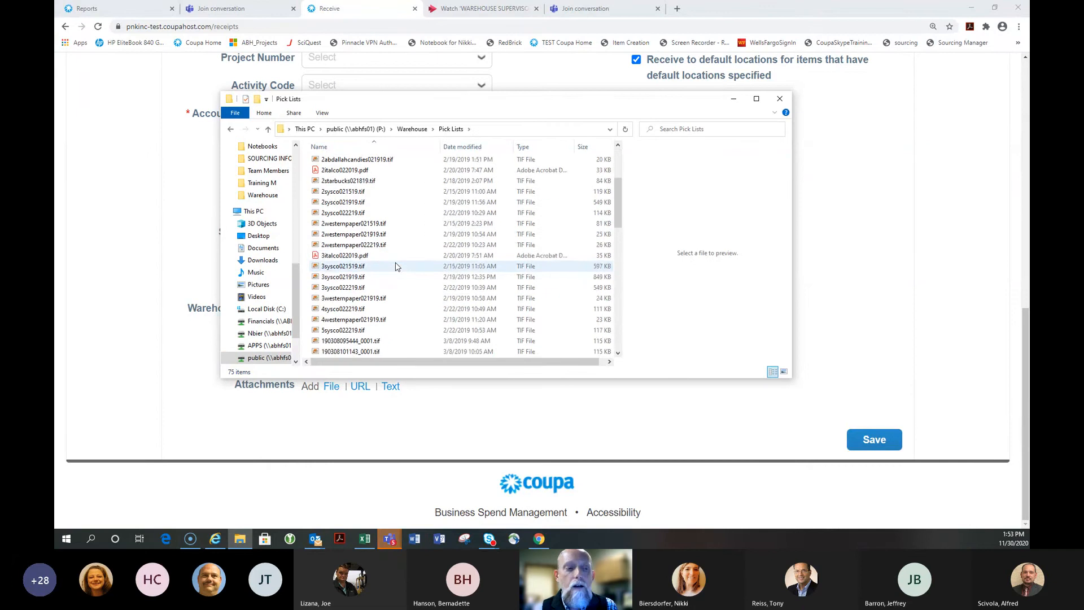
scroll(395, 266, down, 6)
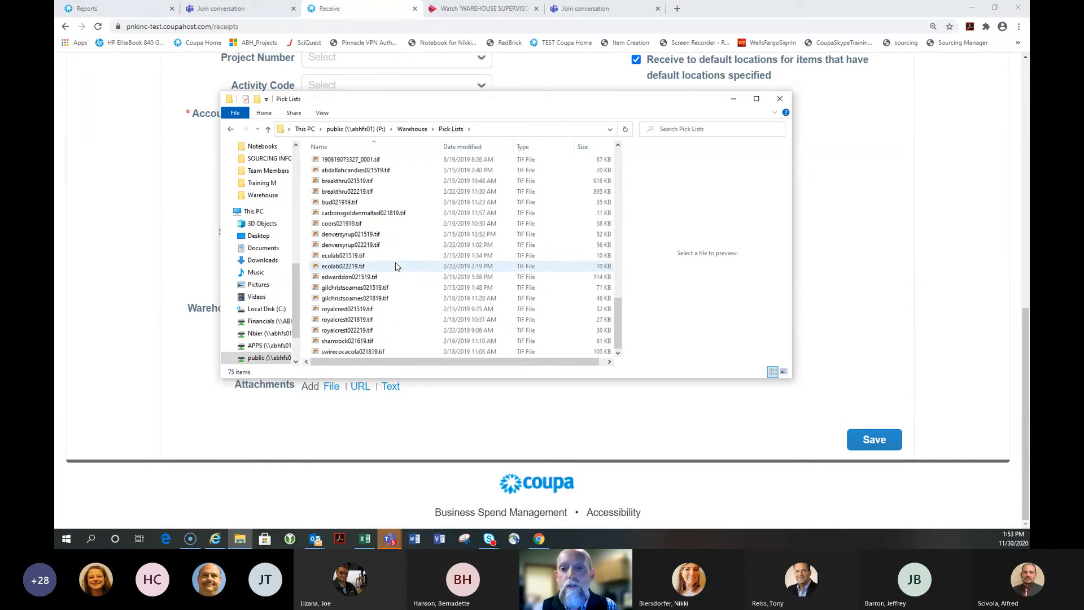
scroll(396, 266, up, 12)
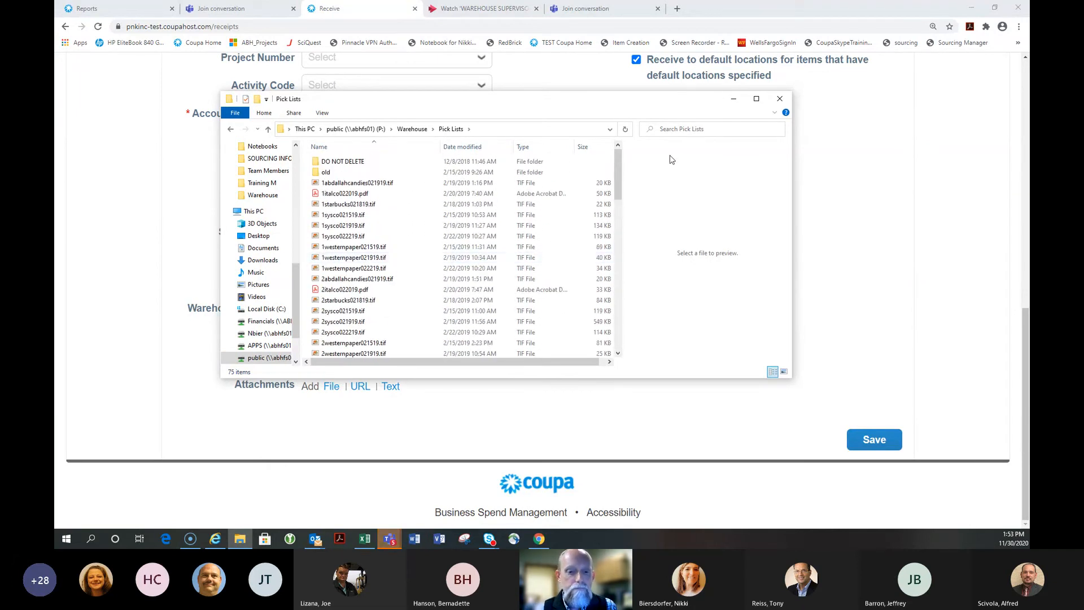
click(780, 99)
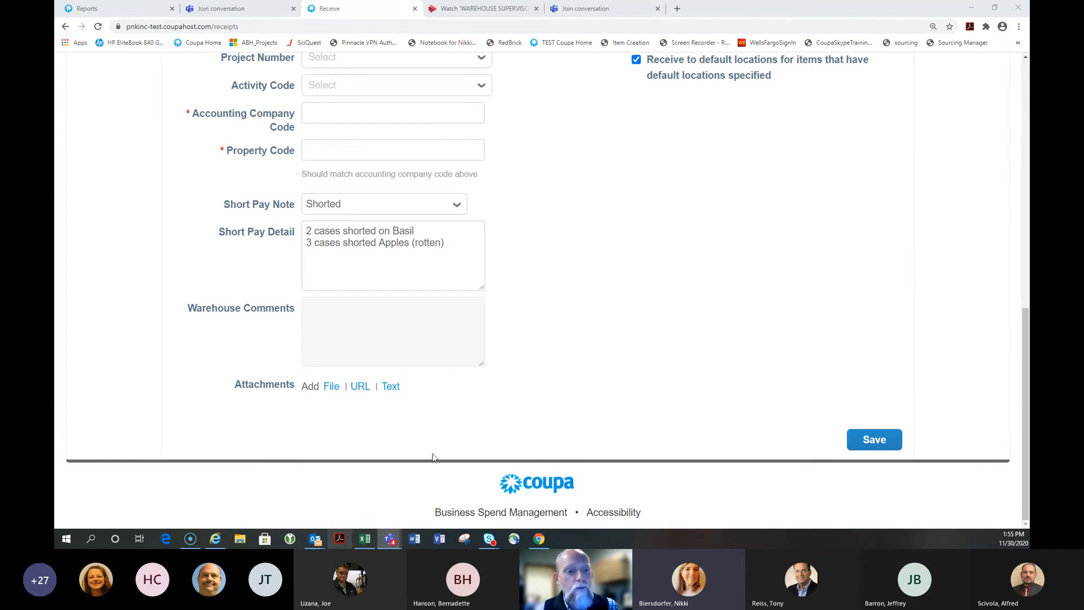
mouse_move(392, 534)
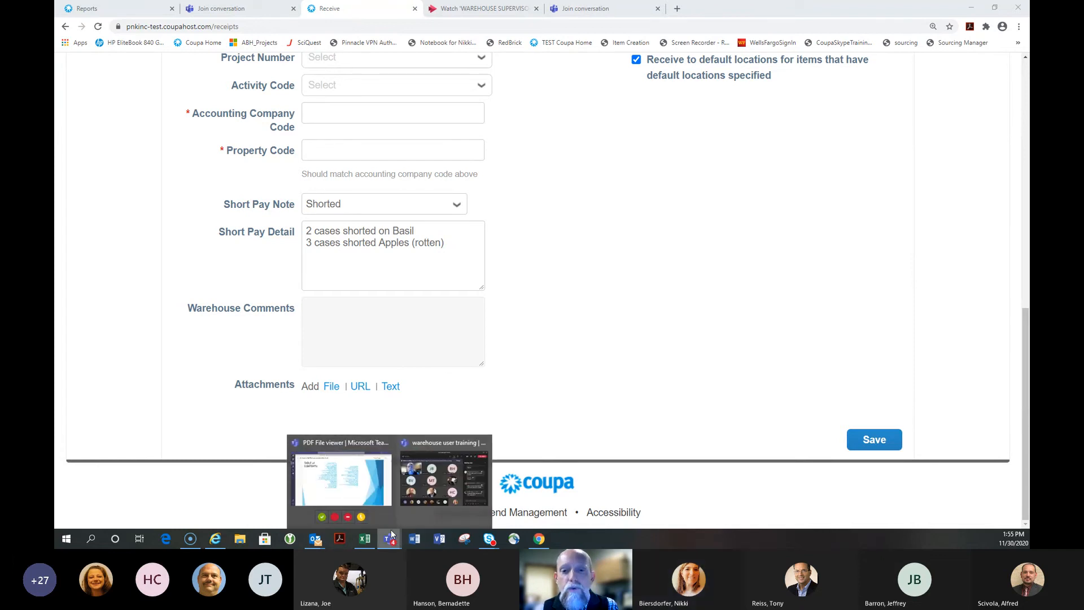
click(341, 479)
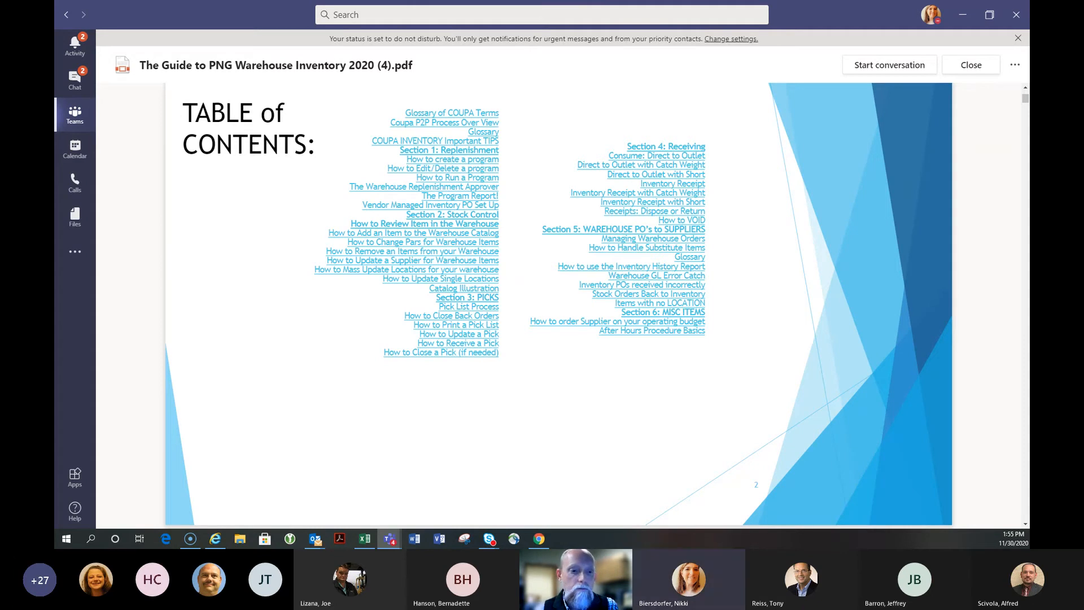
click(539, 540)
scroll(389, 211, up, 3)
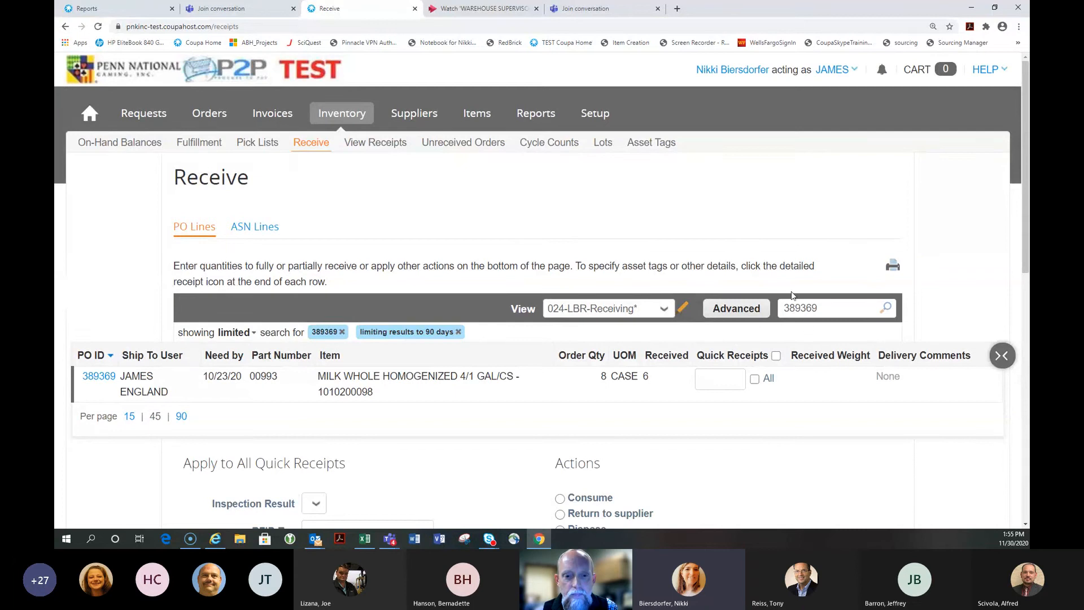
Clear the old PO 389369 search and filter PO lines by Supplier 'sysco'
scroll(736, 221, down, 3)
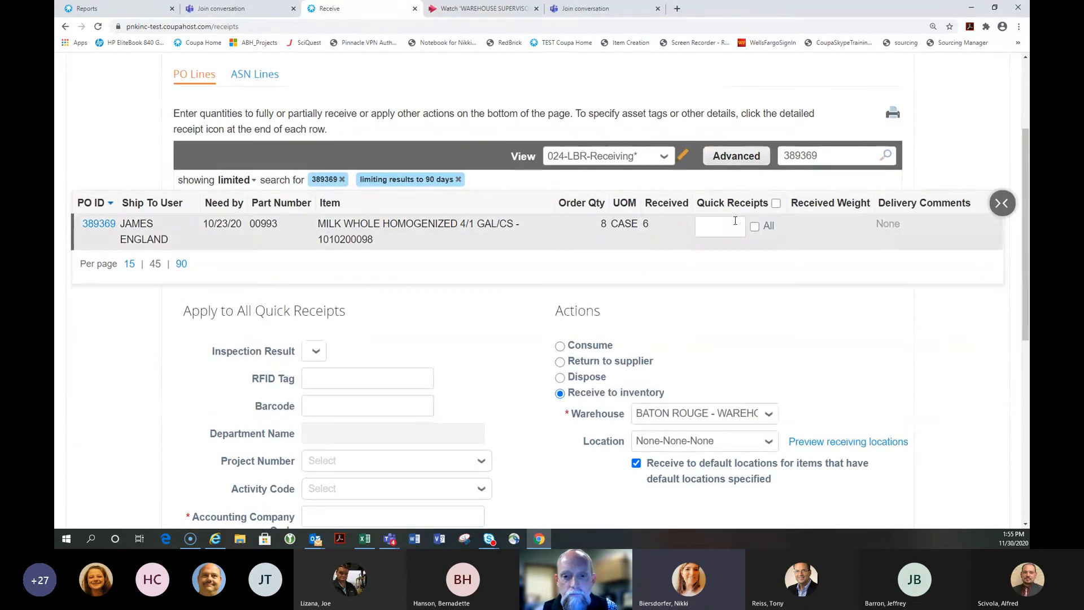
double_click(841, 151)
key(BackSpace)
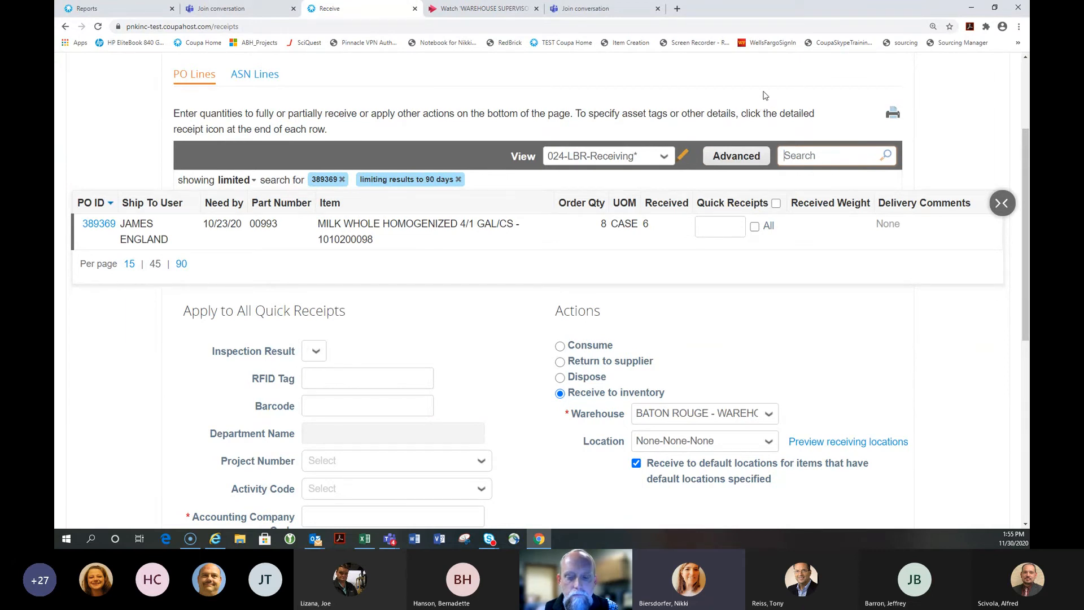
click(738, 158)
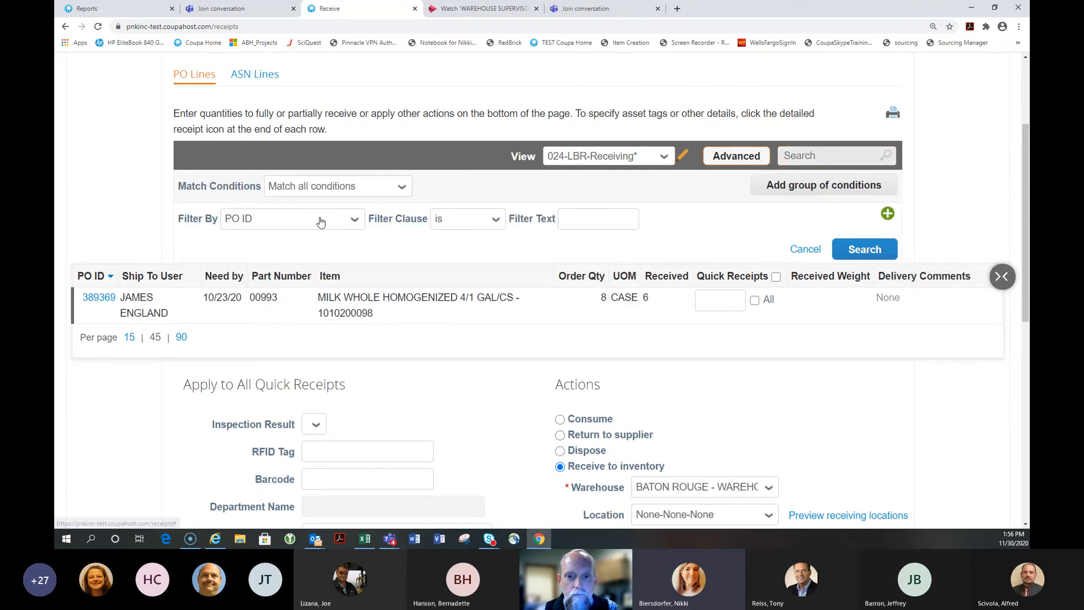
click(269, 221)
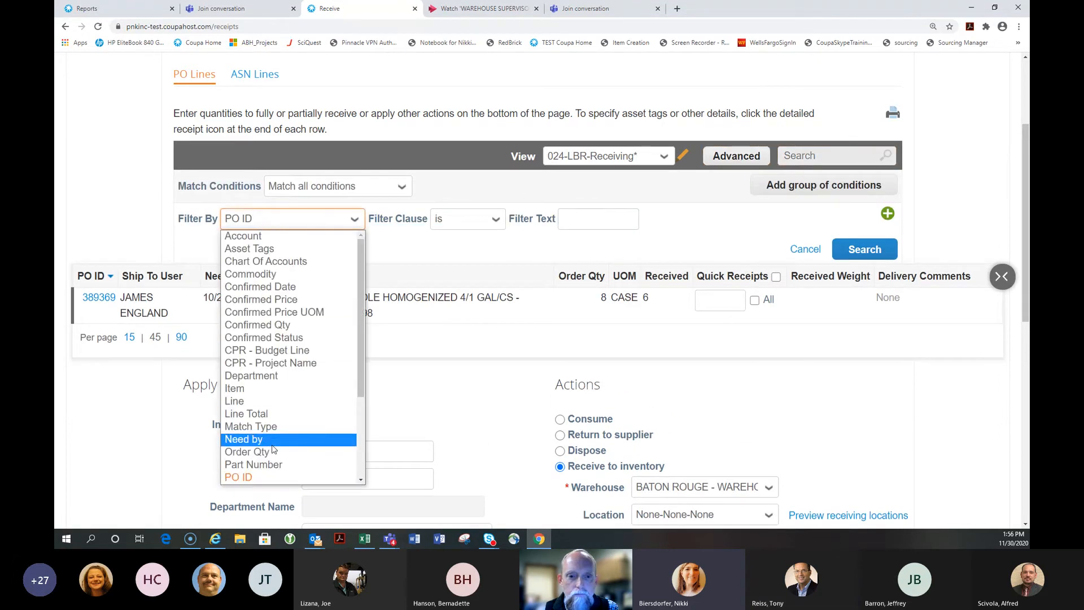
scroll(274, 351, down, 3)
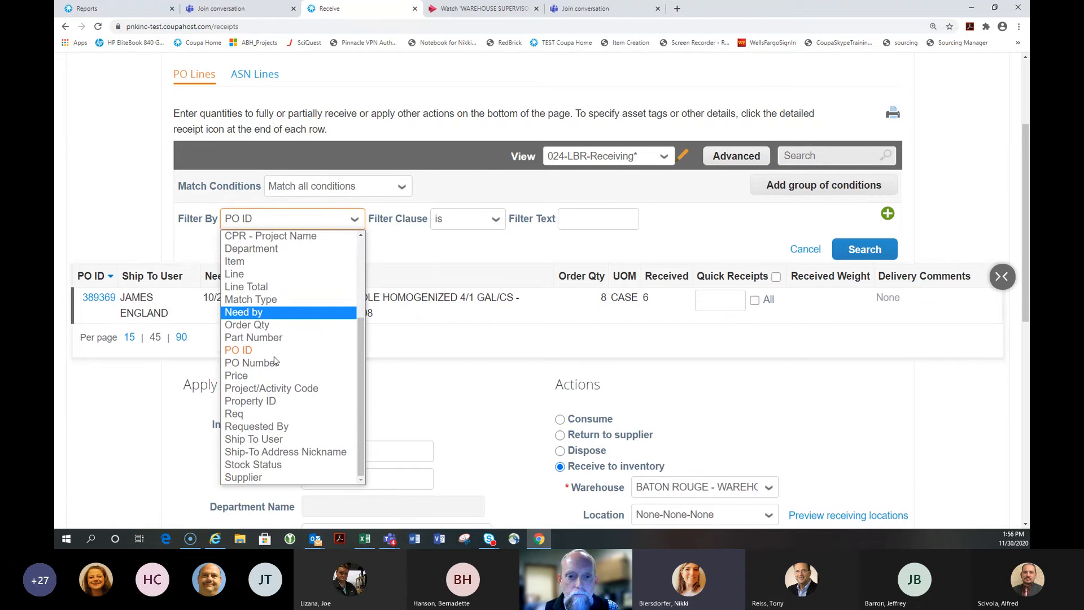
click(258, 480)
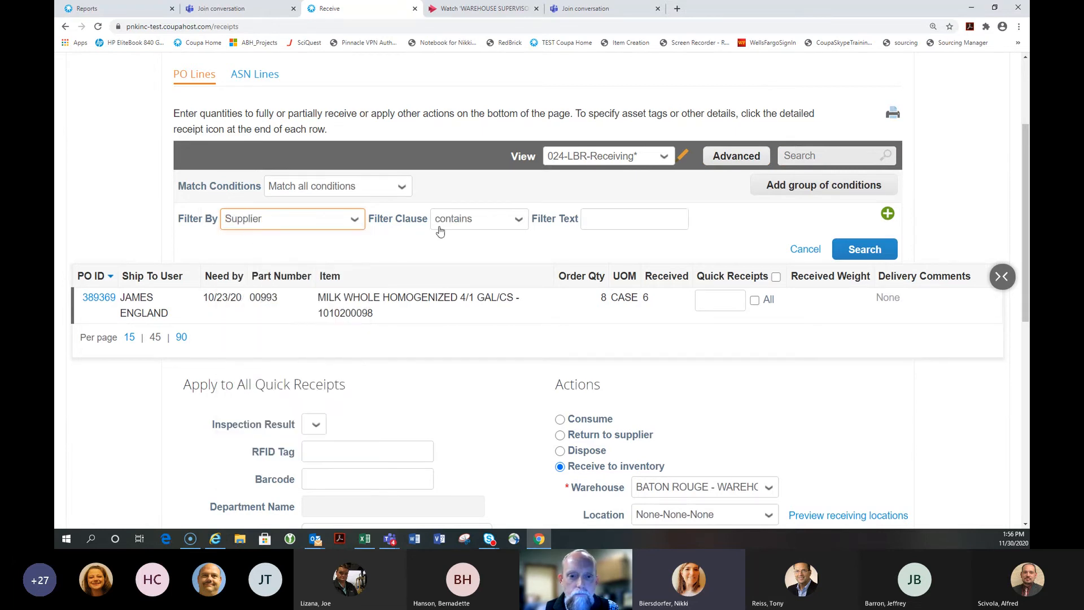
click(608, 220)
text(sysco)
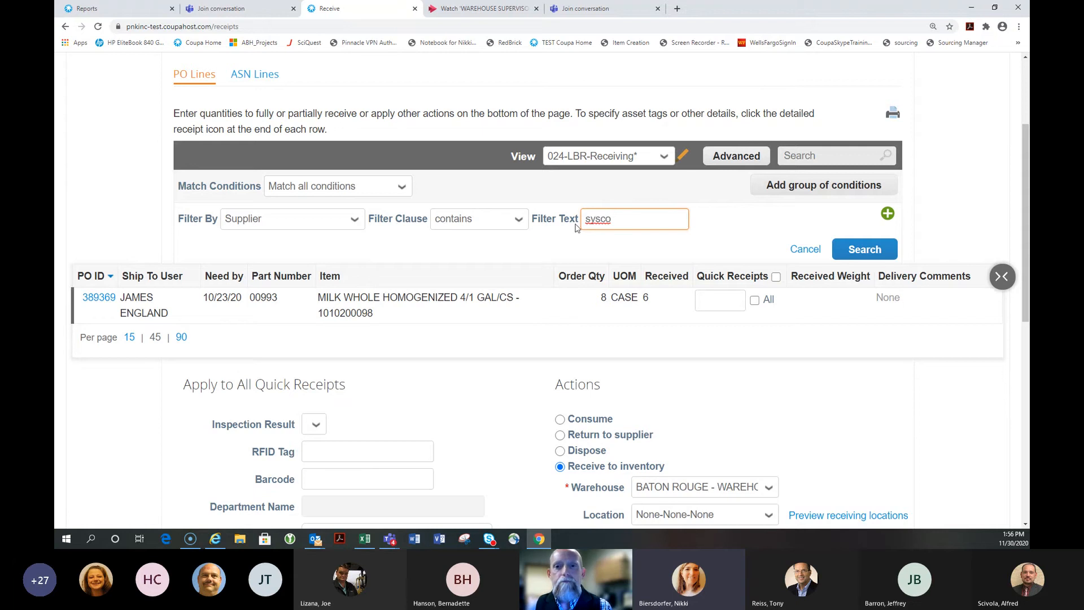
key(Return)
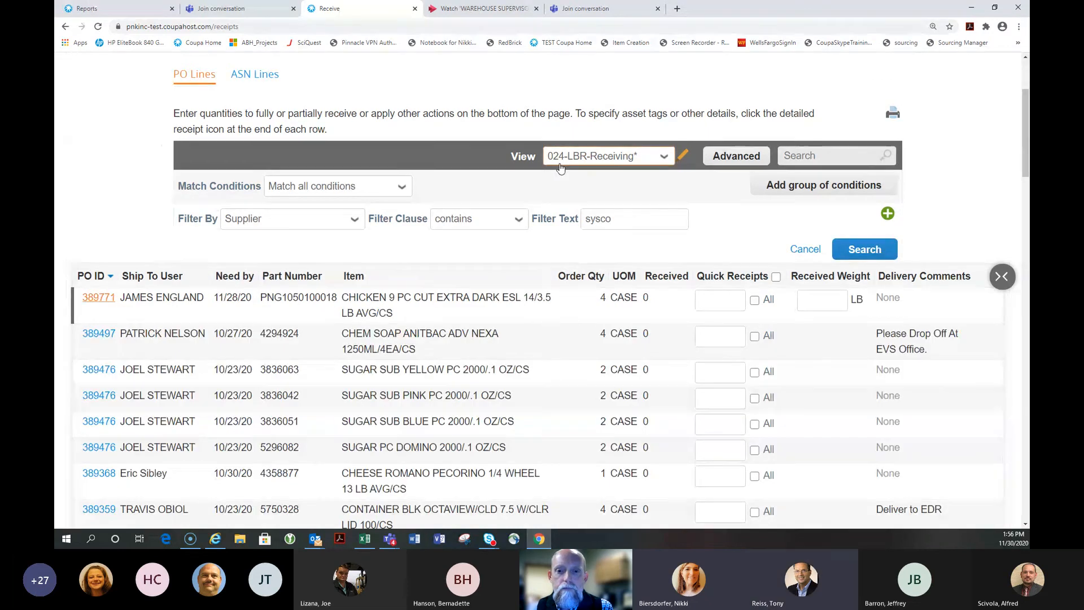
Add a second condition: Item contains 'sugar'
scroll(540, 267, down, 6)
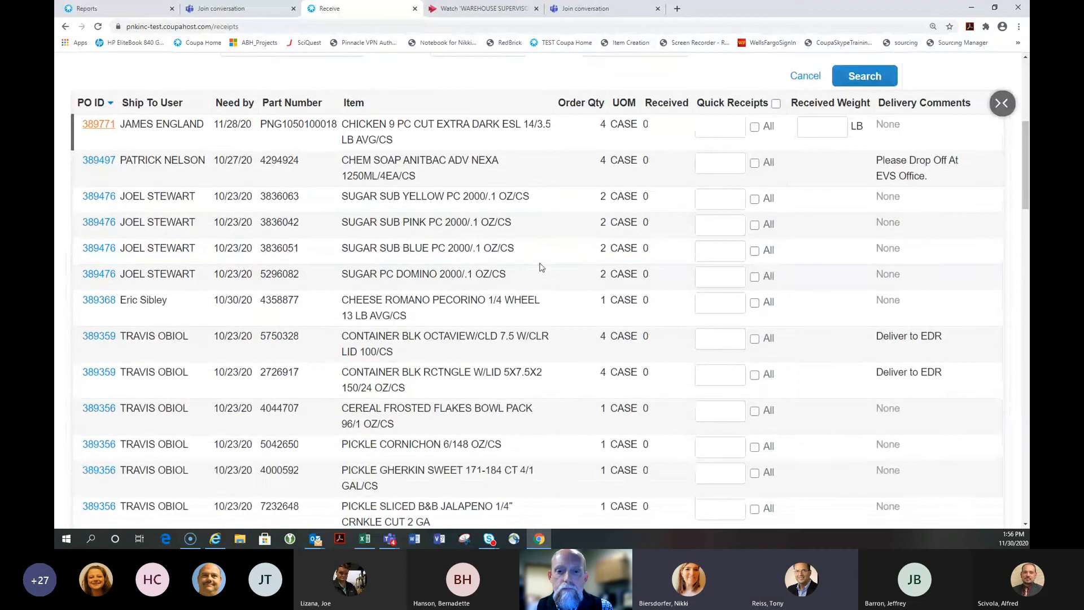
scroll(541, 267, down, 9)
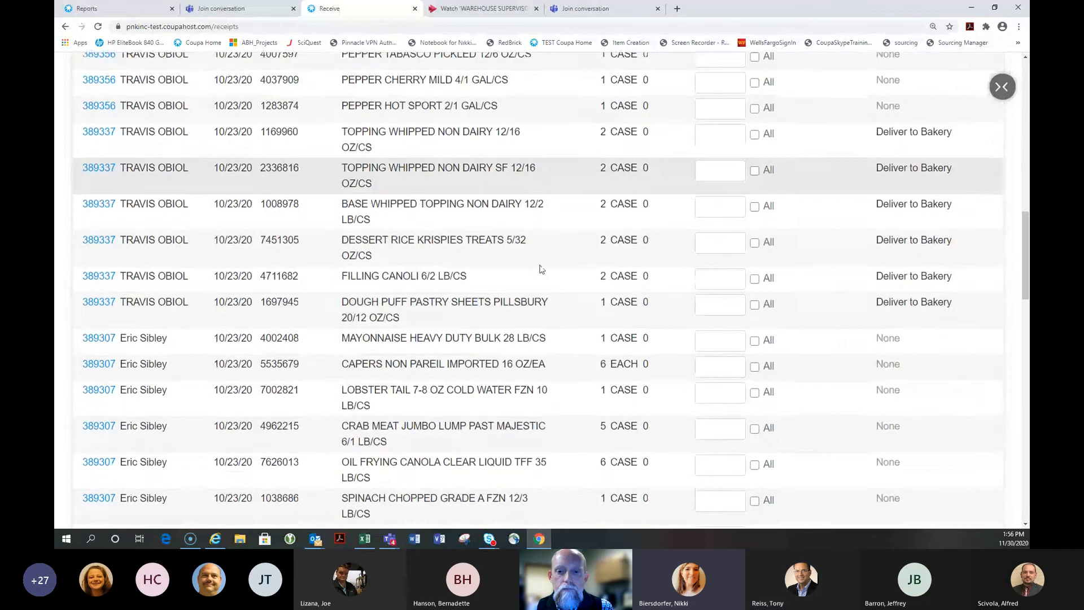
scroll(540, 269, down, 7)
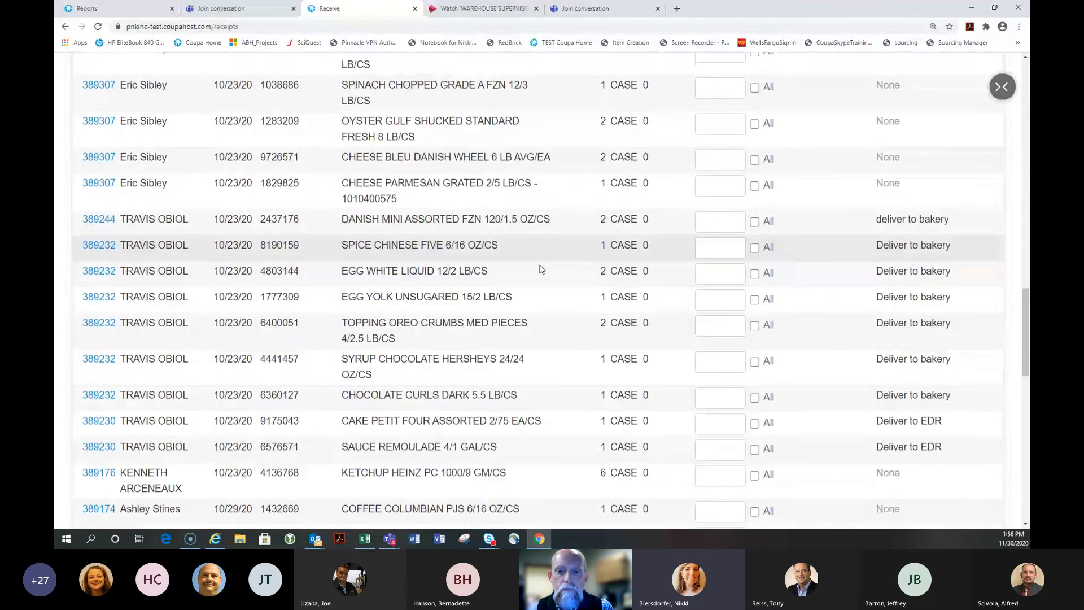
scroll(540, 269, up, 5)
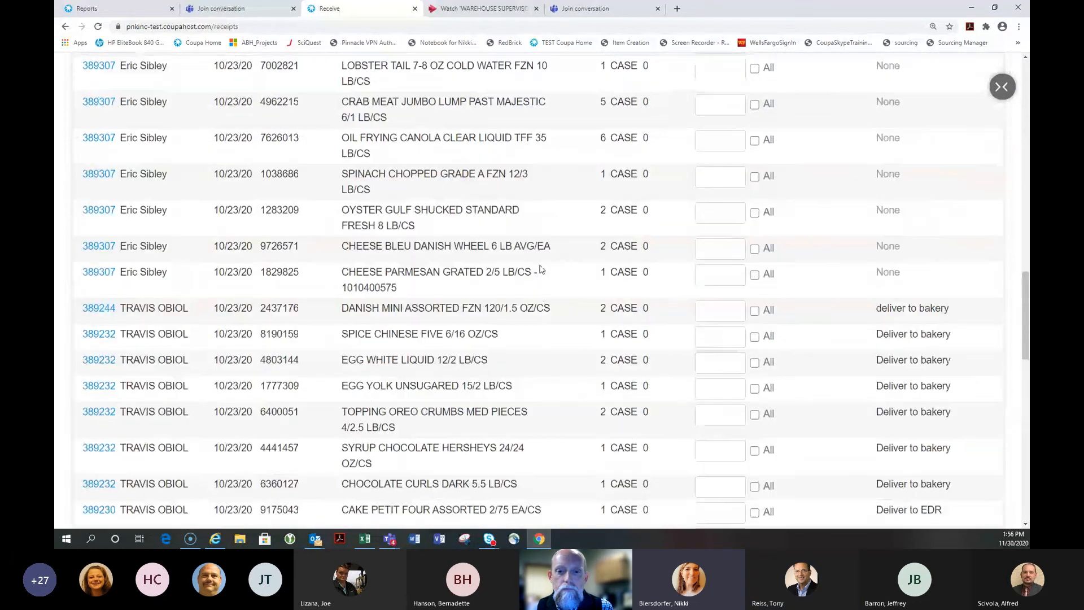
scroll(540, 270, up, 7)
scroll(540, 270, up, 6)
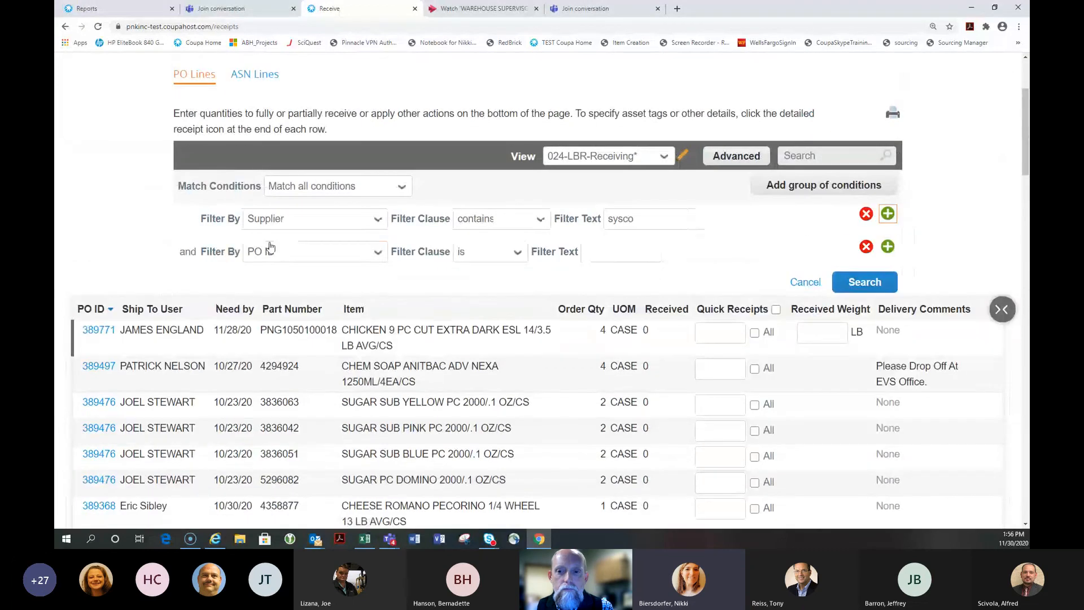
click(339, 251)
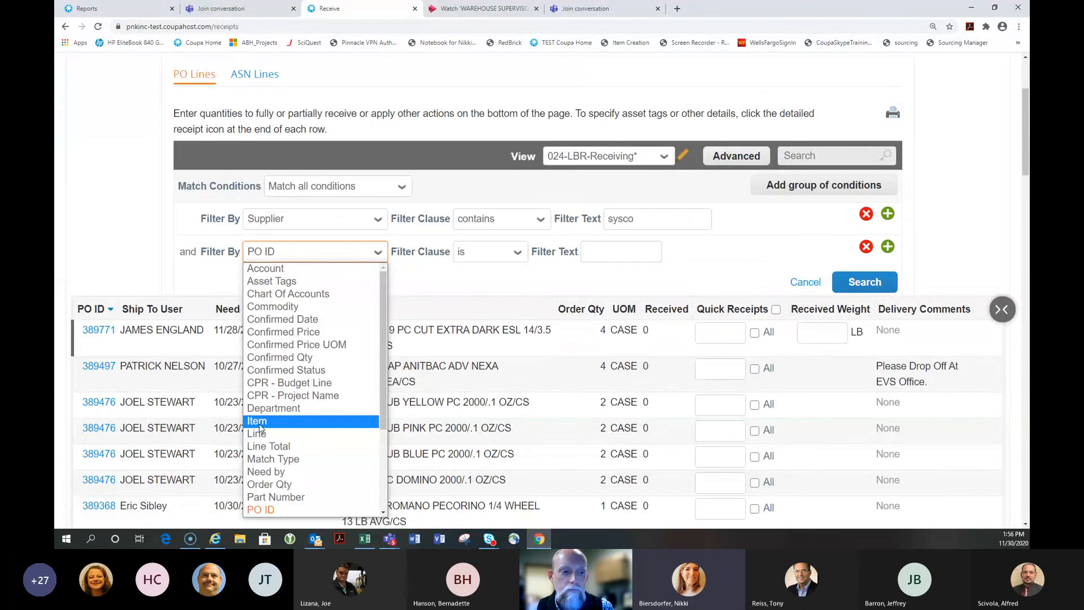
click(257, 421)
click(496, 251)
click(496, 283)
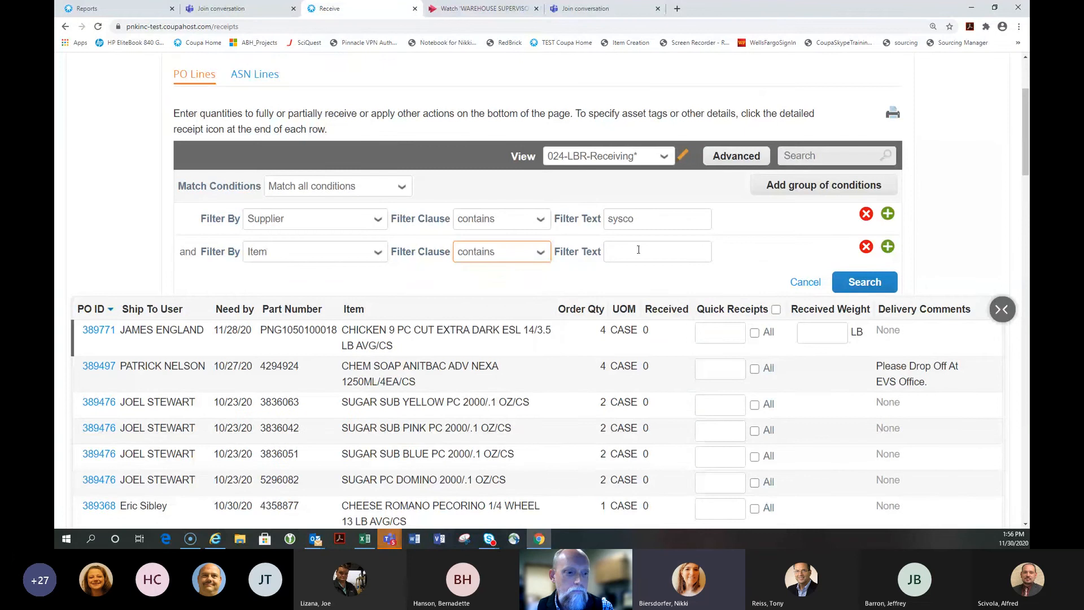
click(638, 251)
text(sugar)
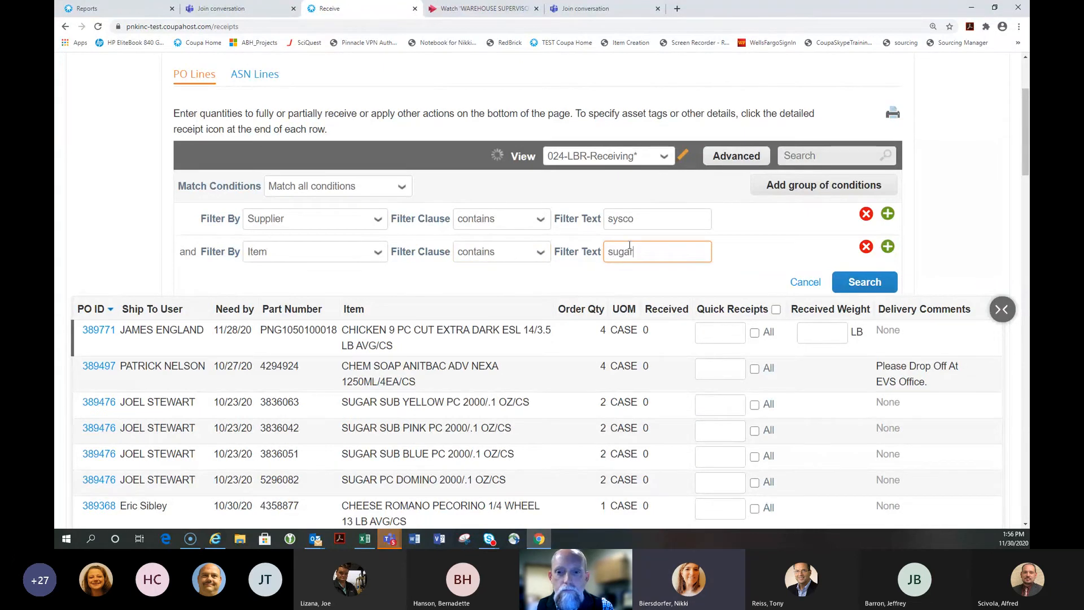
scroll(421, 298, down, 1)
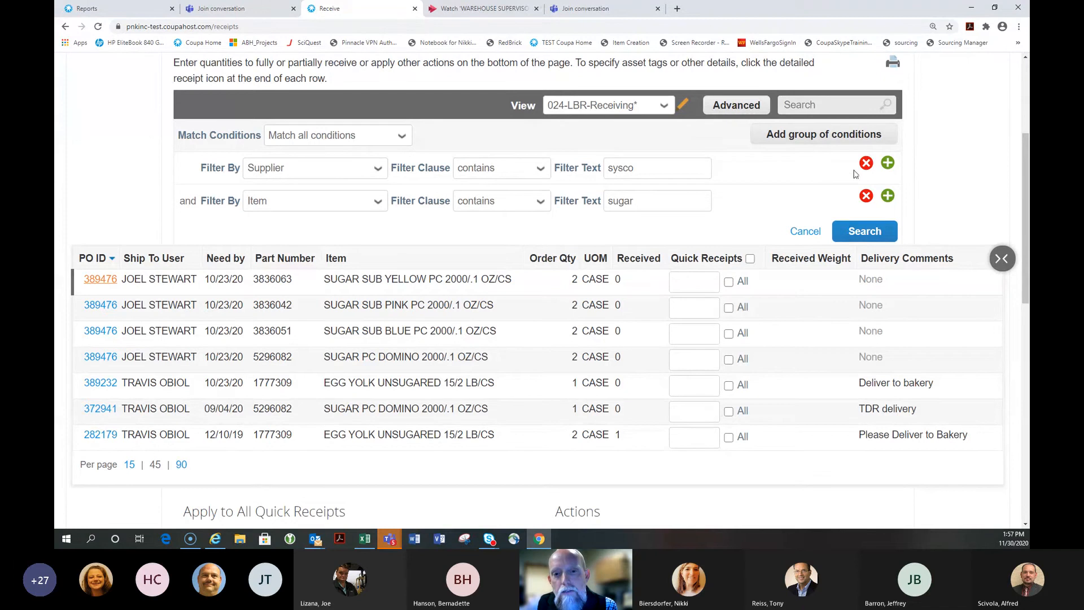
Remove the sysco supplier condition and rerun the search with only Item contains 'sugar'
click(867, 163)
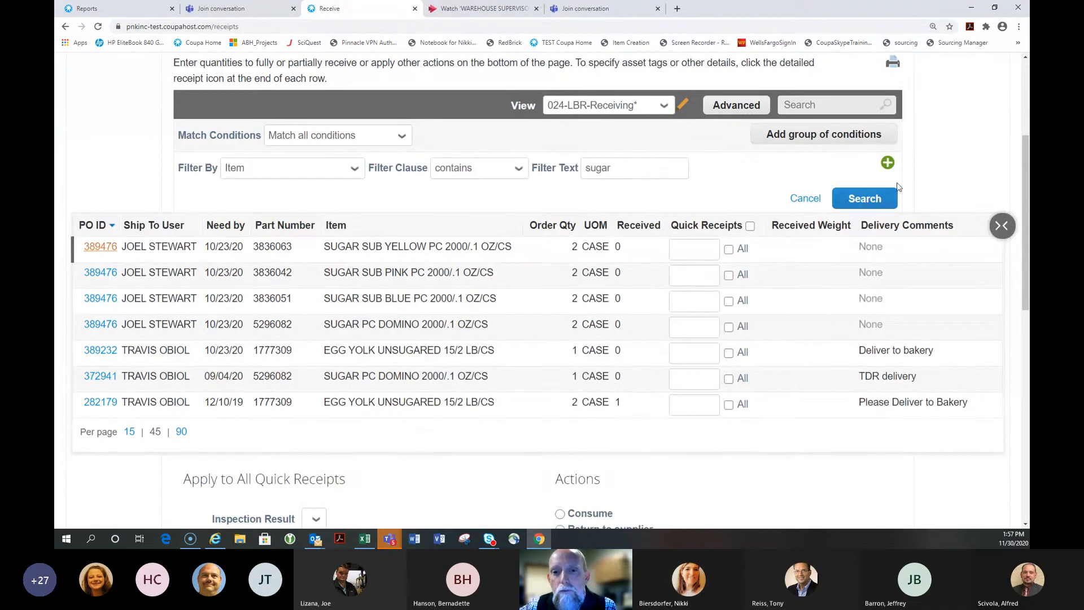
click(864, 199)
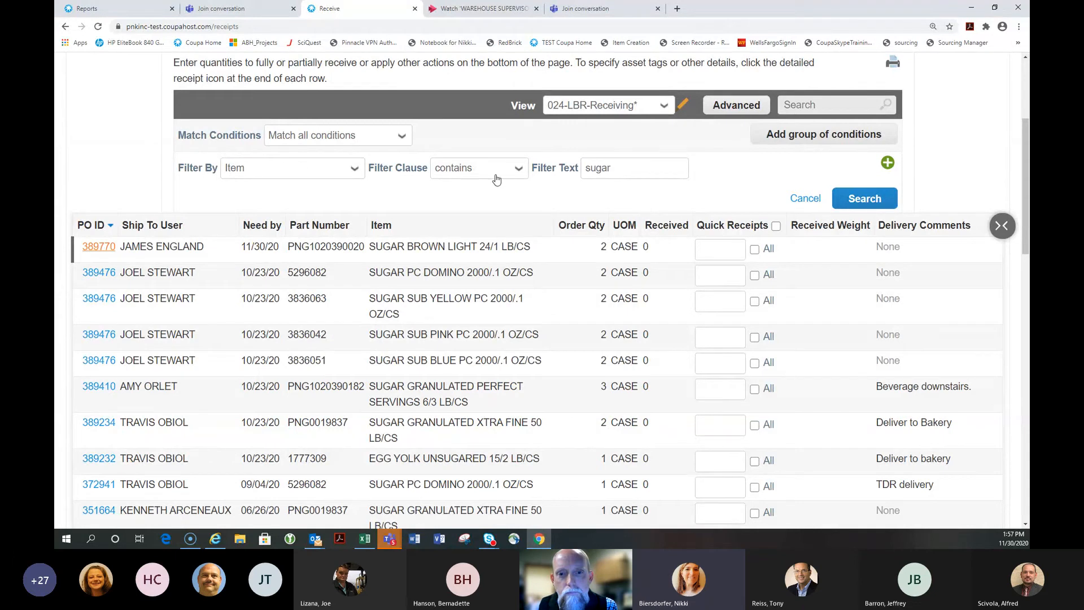
double_click(617, 171)
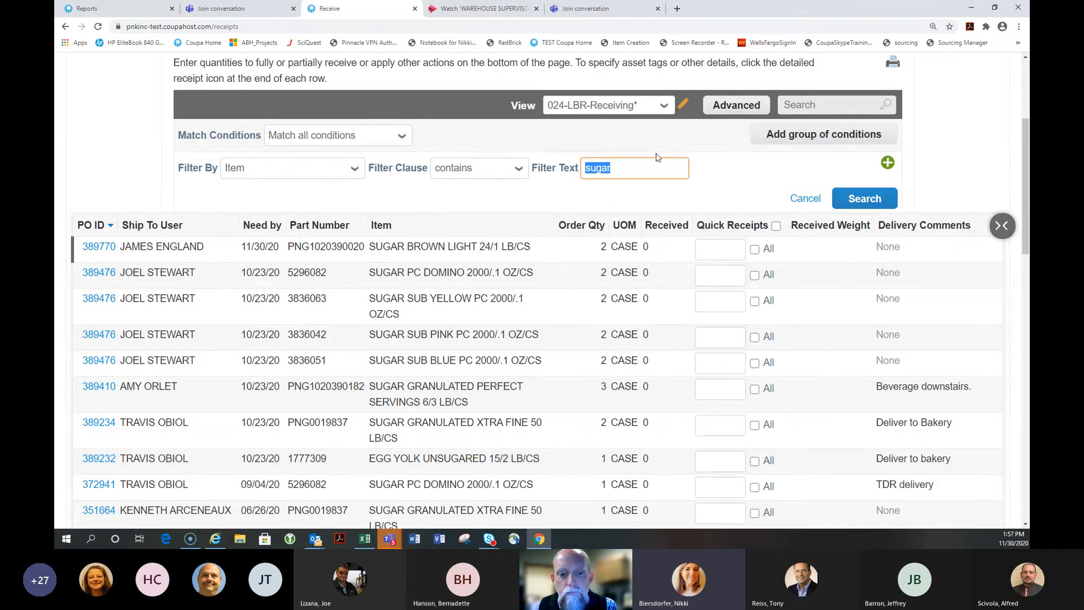
scroll(435, 282, down, 3)
scroll(435, 286, down, 5)
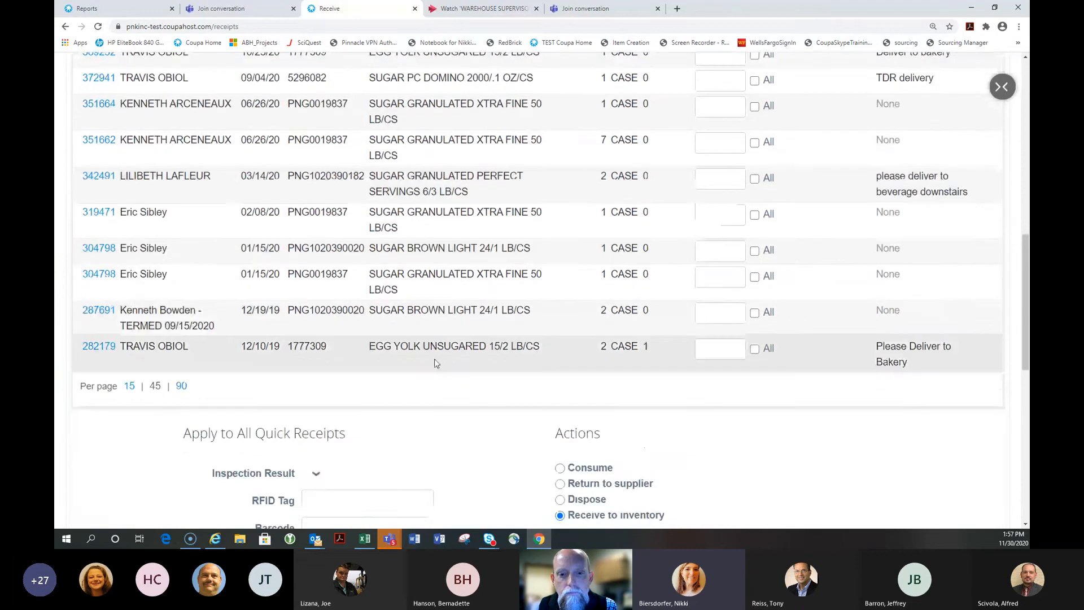
scroll(436, 339, up, 2)
scroll(436, 339, up, 2)
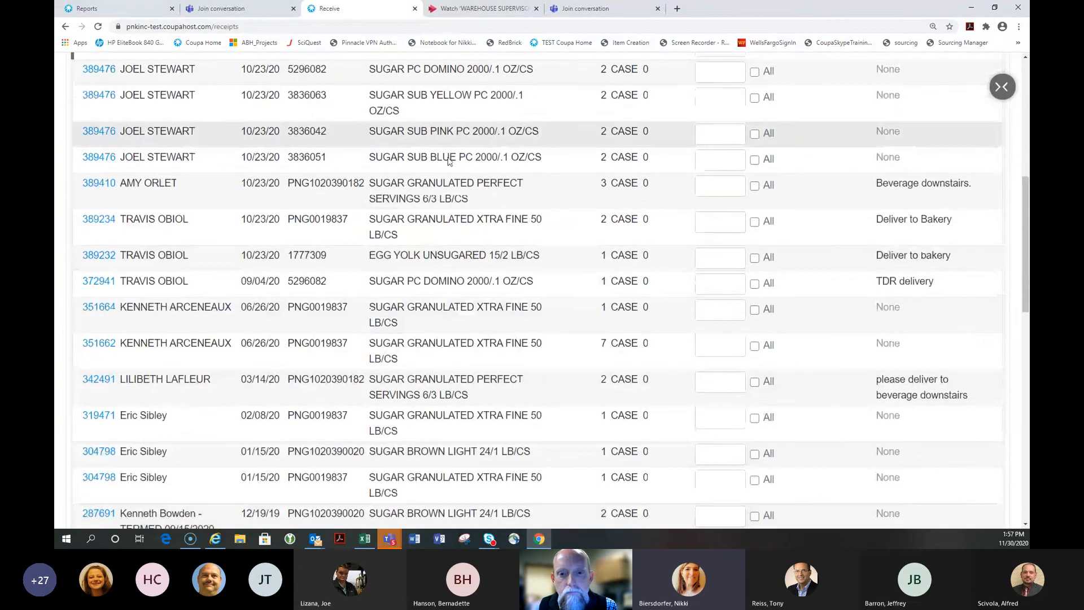
scroll(432, 362, up, 5)
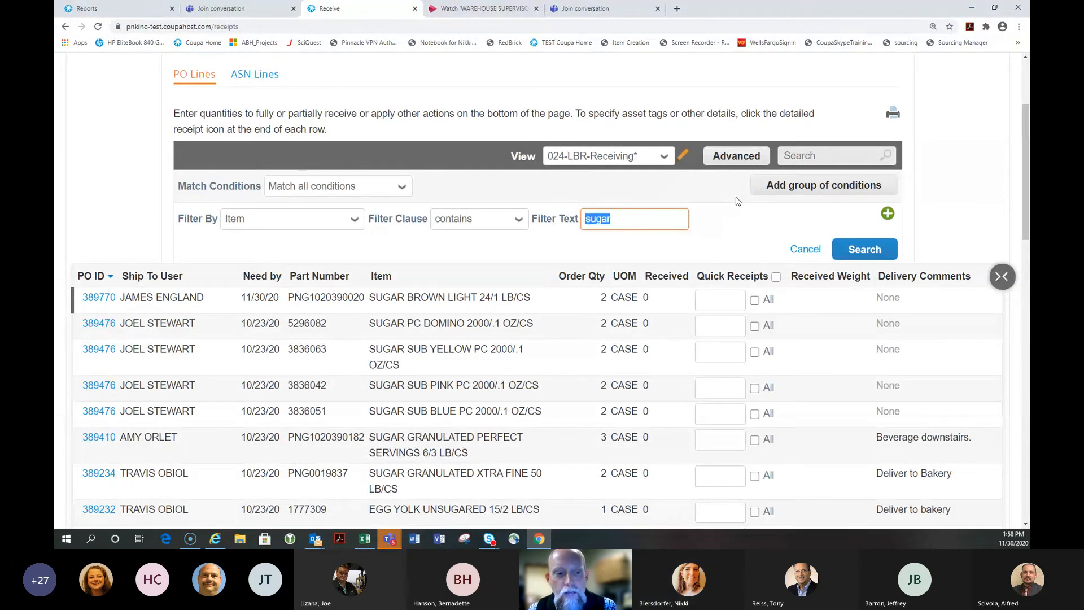
key(alt+Tab)
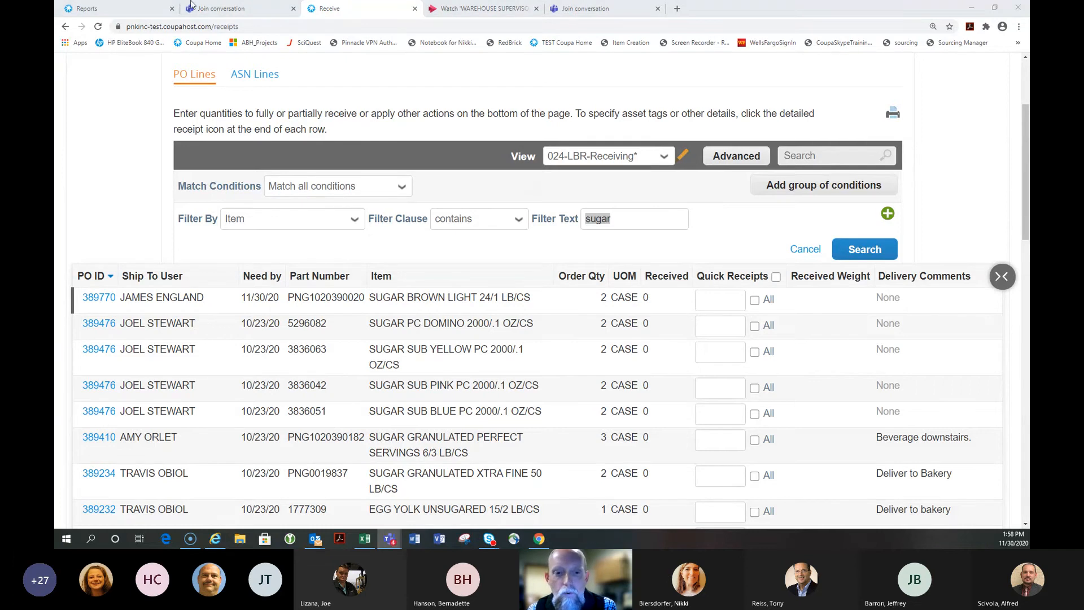
Filter PO lines by Requested By using one requester's first name and search
click(274, 219)
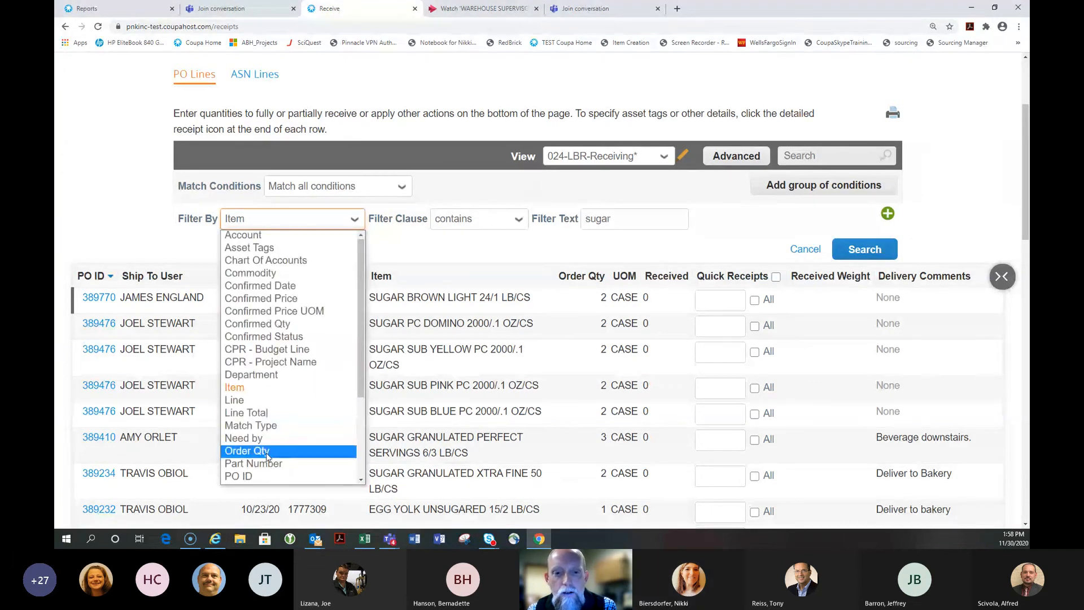
scroll(267, 457, down, 3)
click(260, 432)
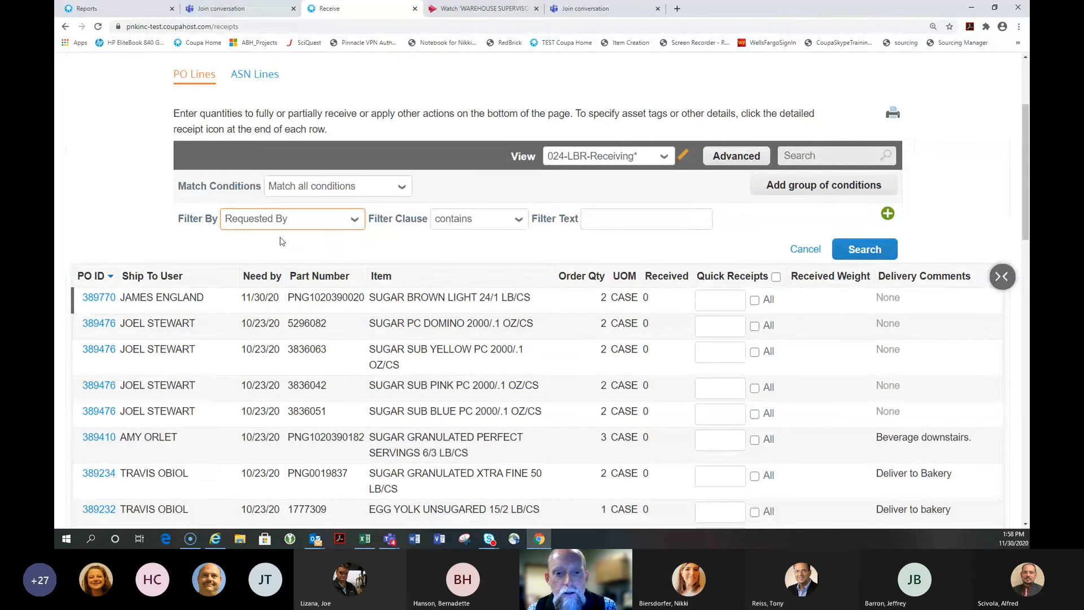
click(631, 216)
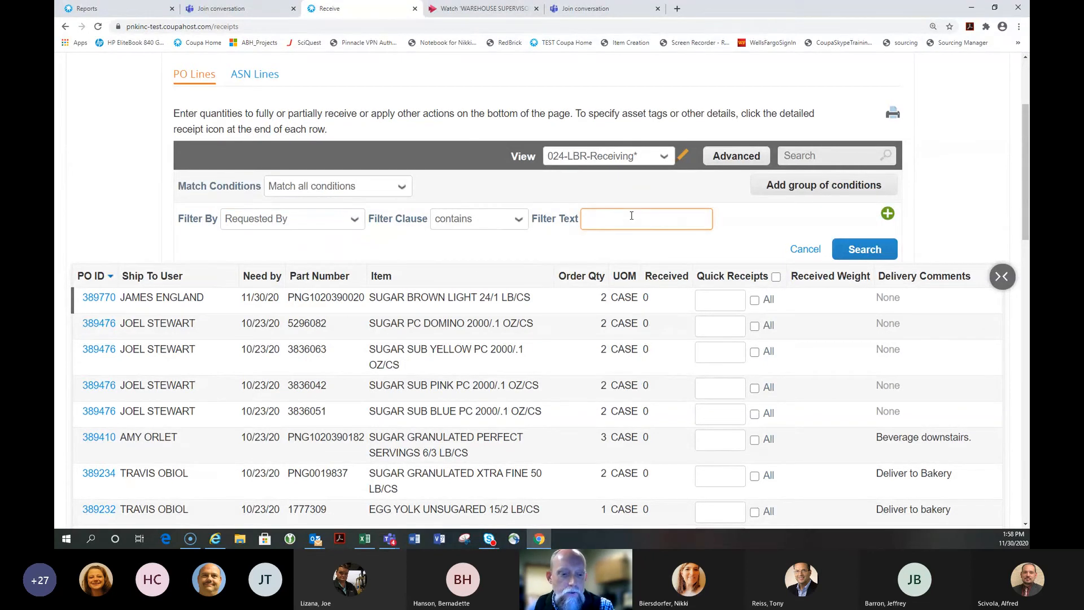
text(James)
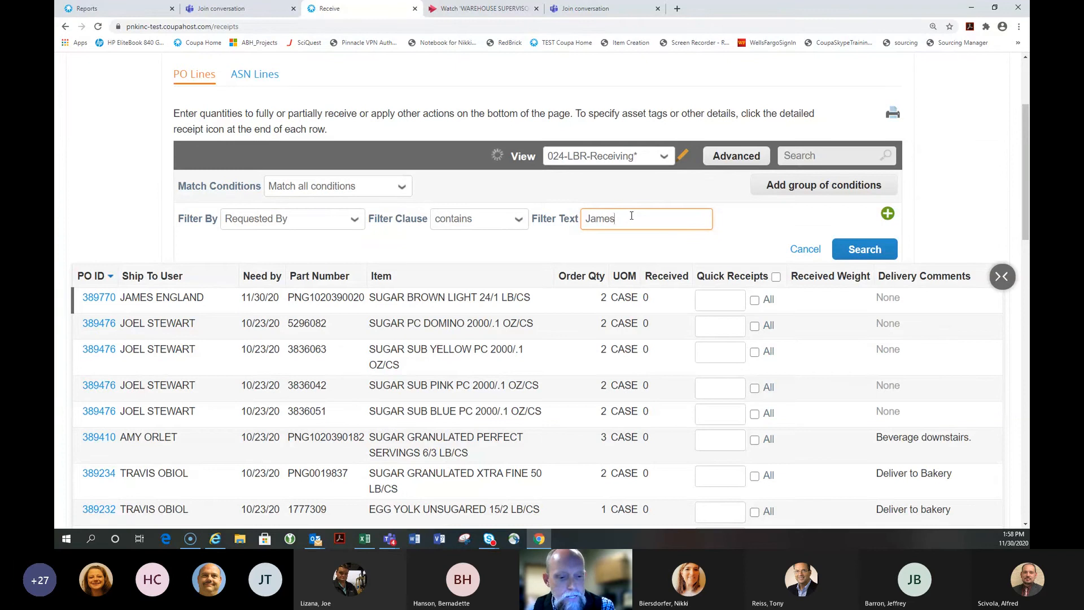
click(875, 253)
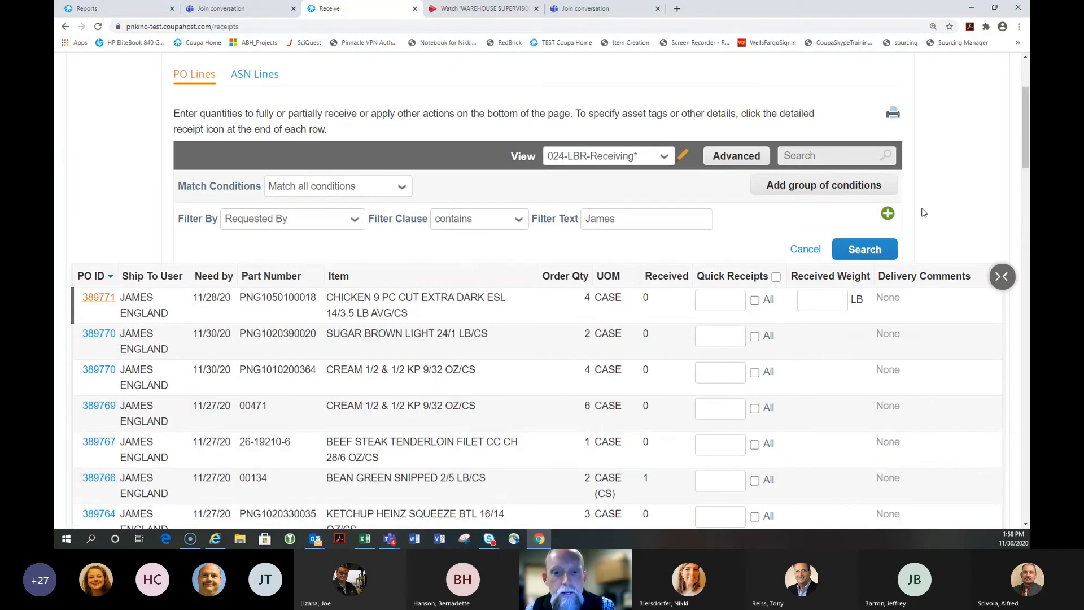
Replace the requester with a different name and search again, finding no matching lines
double_click(629, 221)
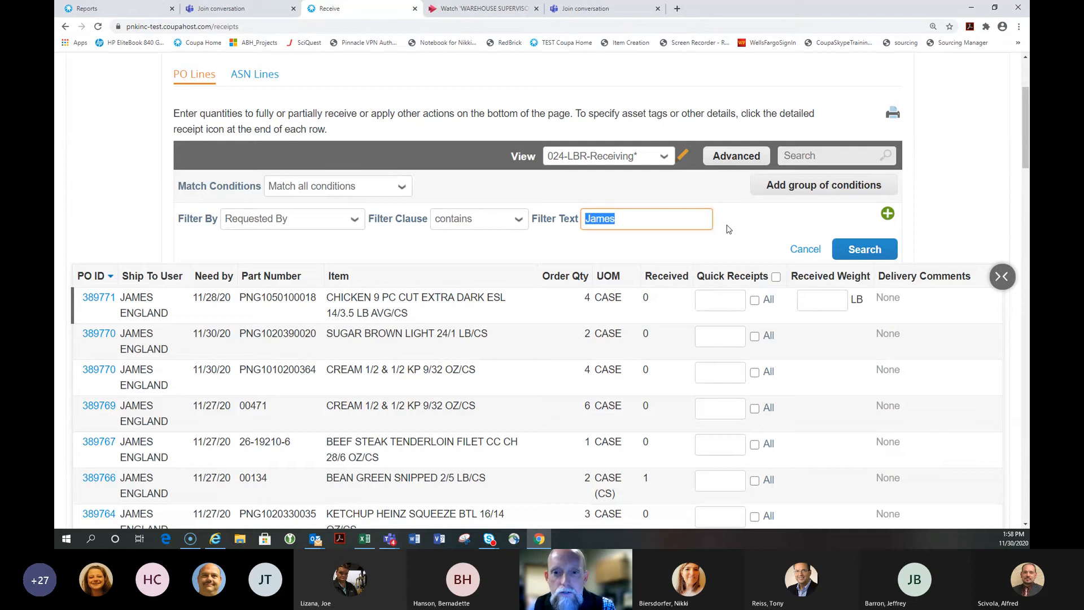
text(nick)
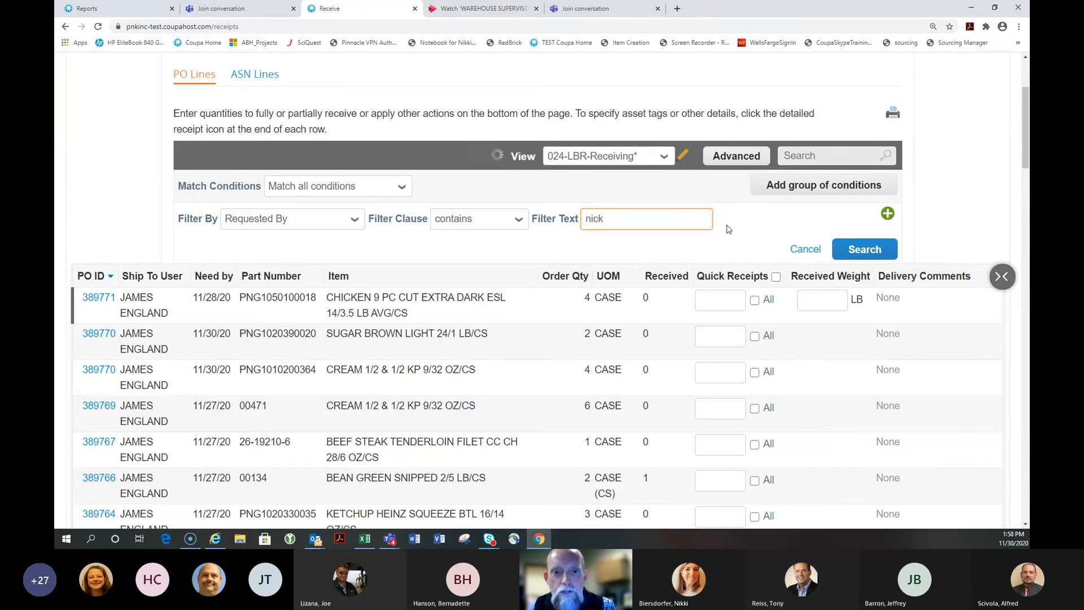
key(BackSpace)
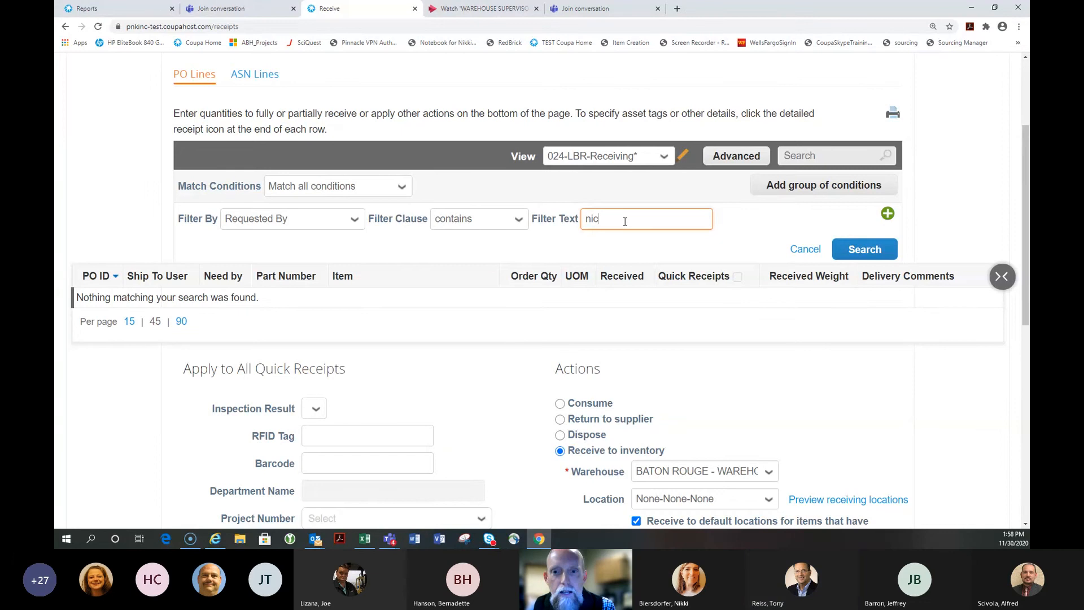
text(Nick)
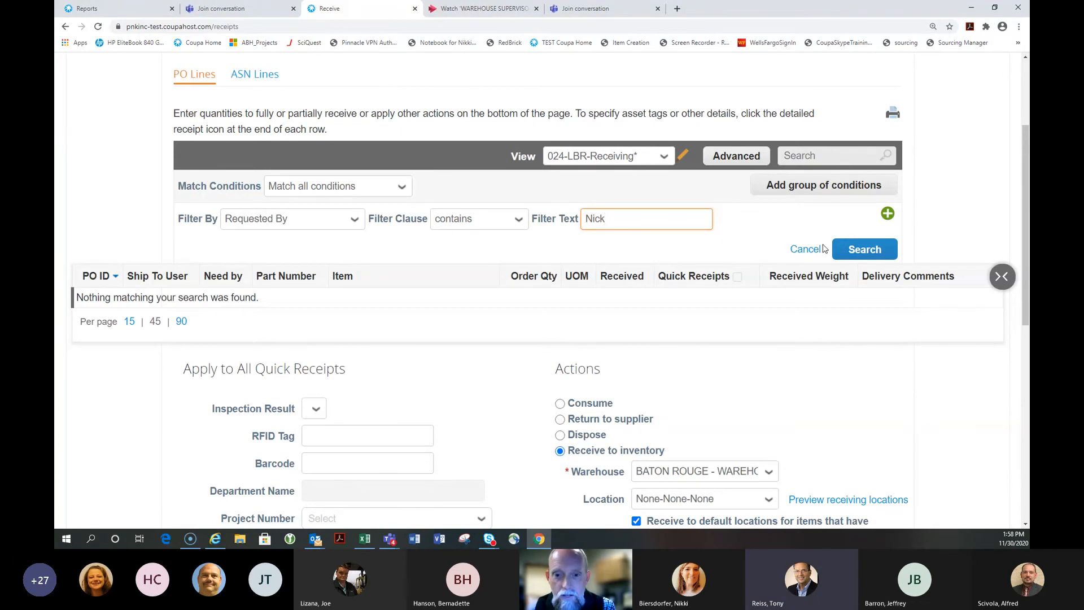
click(865, 249)
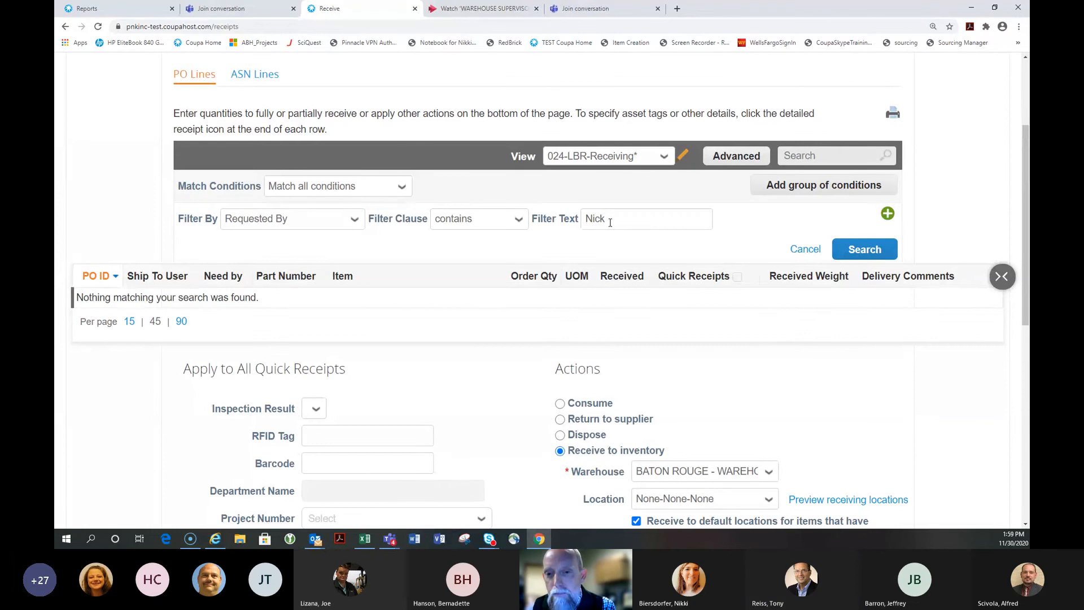
scroll(755, 299, down, 3)
scroll(757, 303, up, 5)
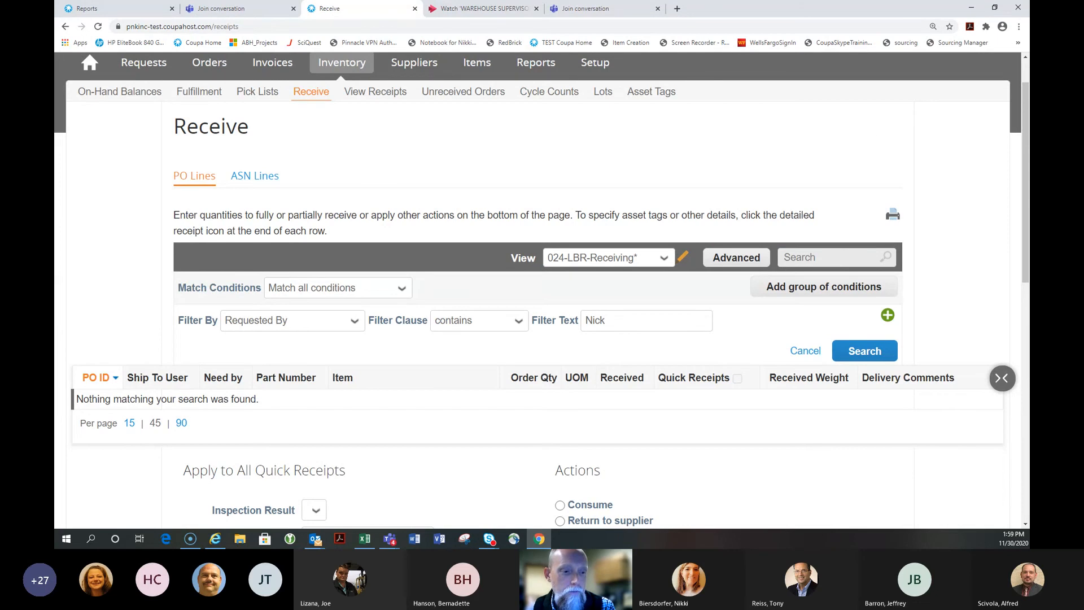
Filter PO lines to Order Qty more than 150 and review the results
click(286, 321)
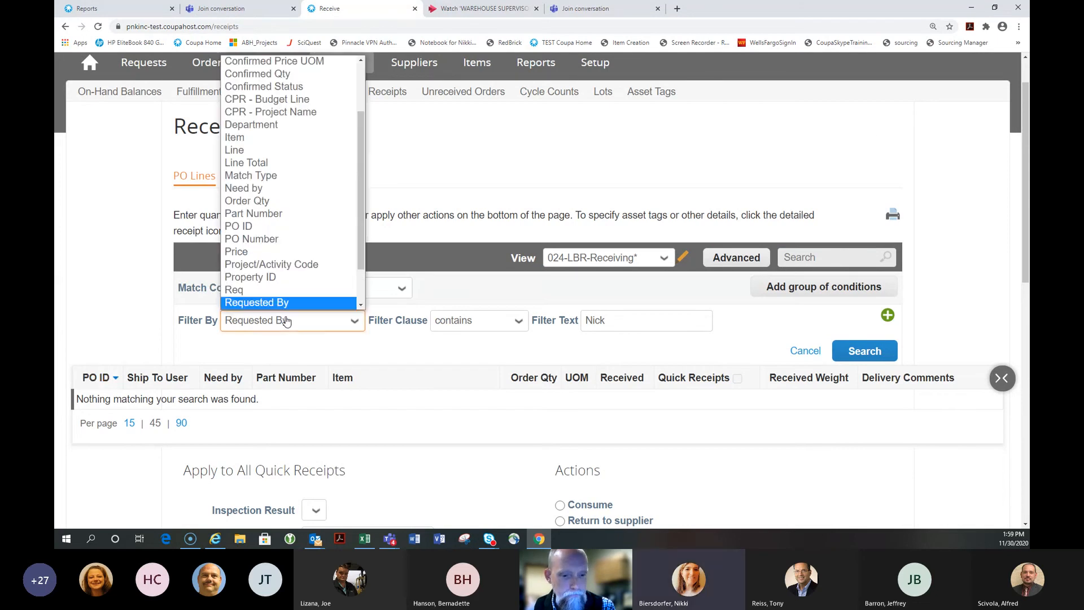
scroll(362, 283, down, 2)
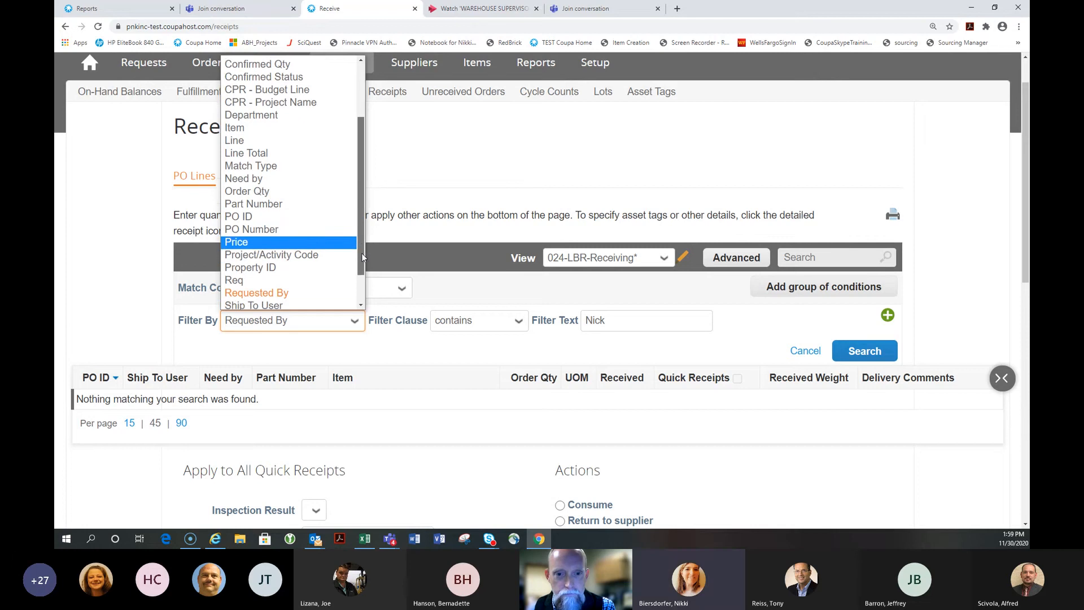
scroll(362, 283, up, 4)
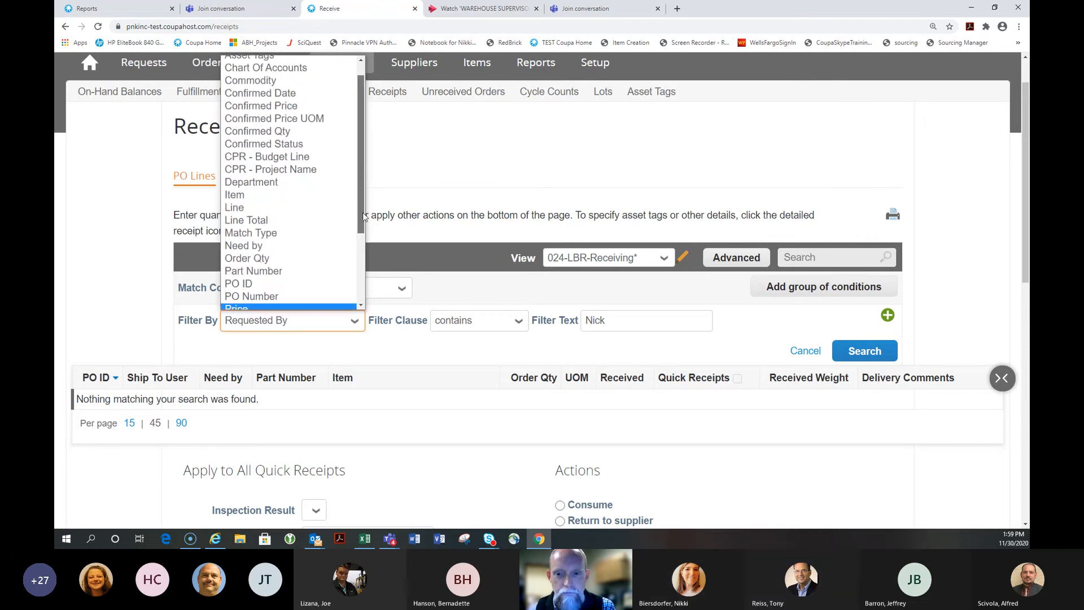
scroll(282, 214, down, 1)
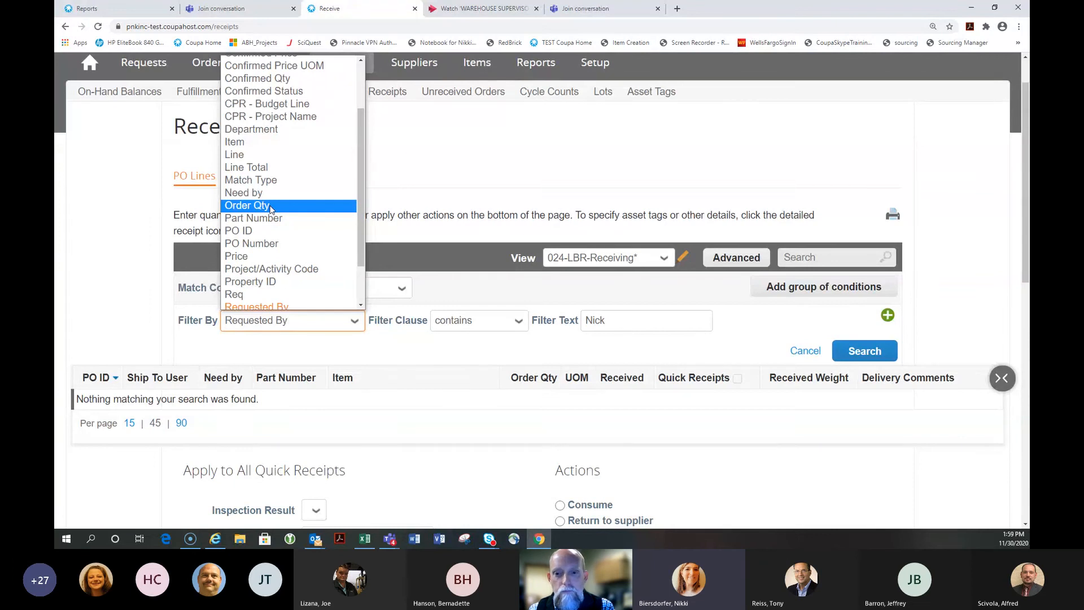
click(270, 207)
click(440, 321)
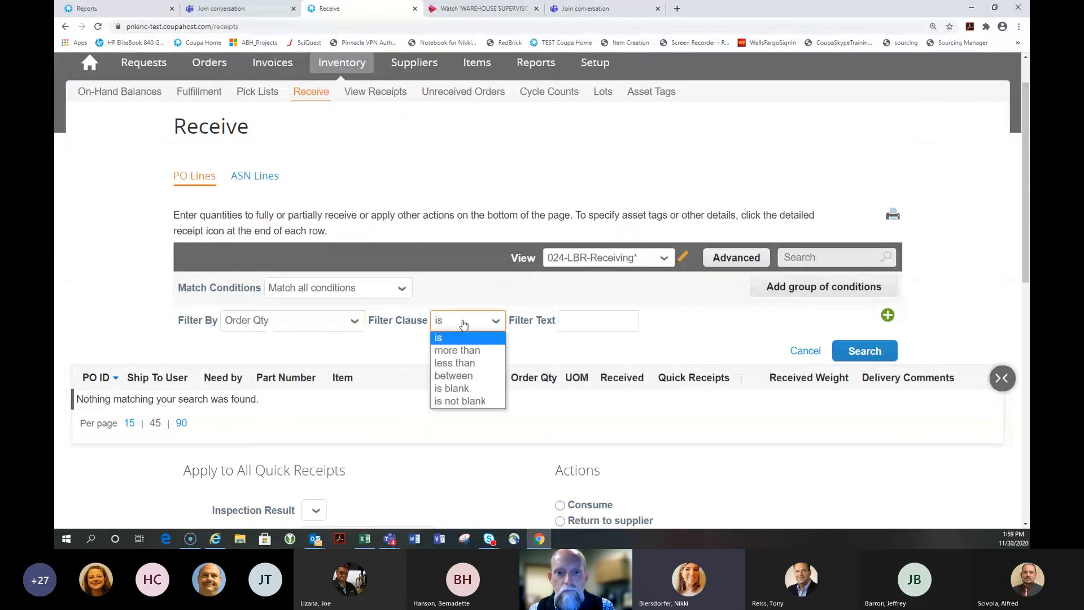
click(463, 351)
click(578, 321)
text(150)
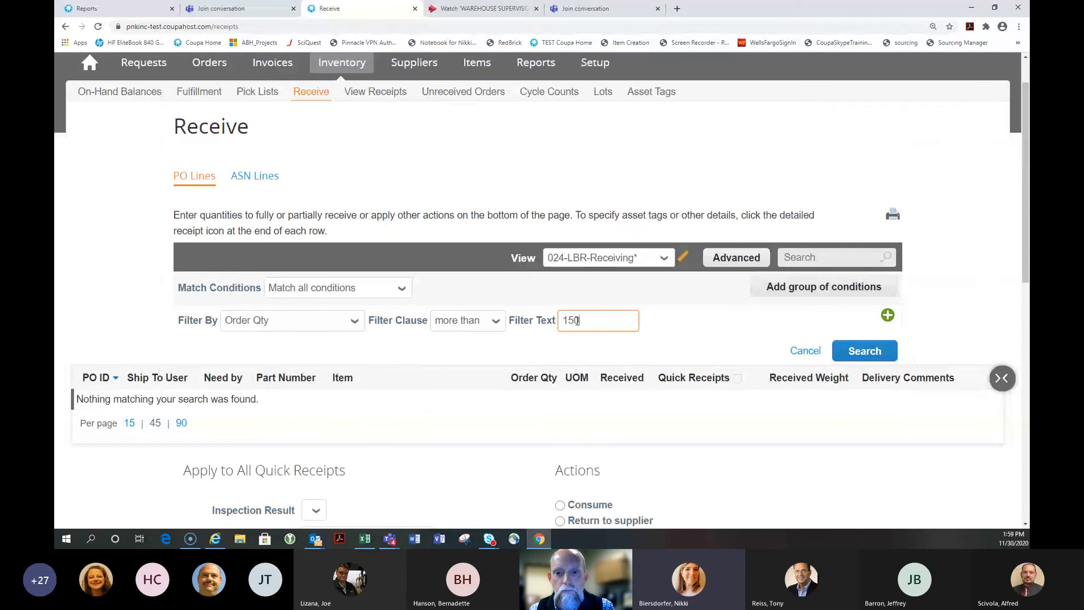
key(Return)
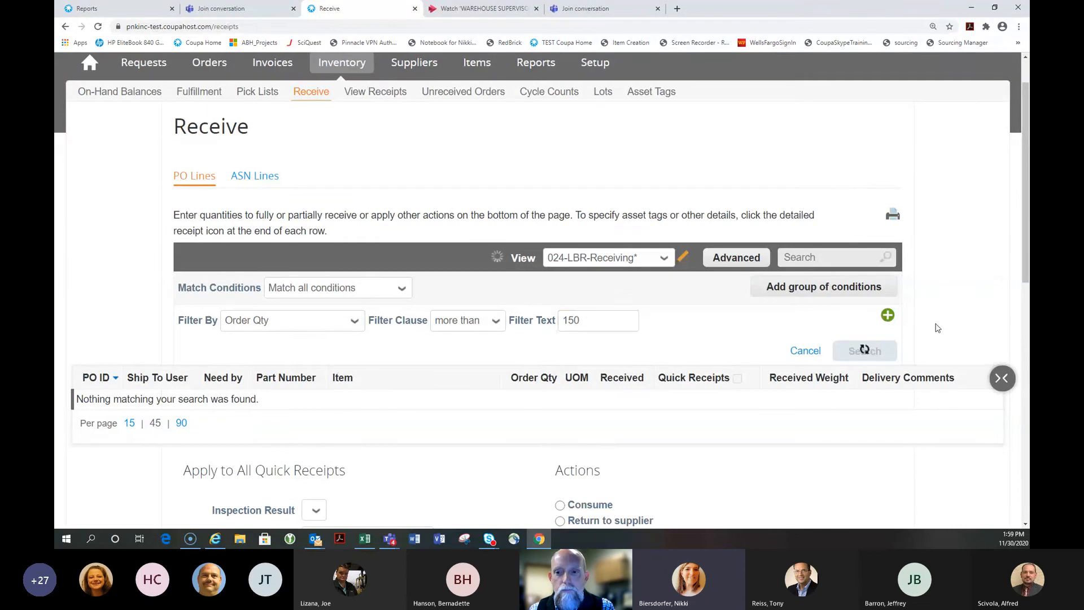
scroll(653, 337, down, 9)
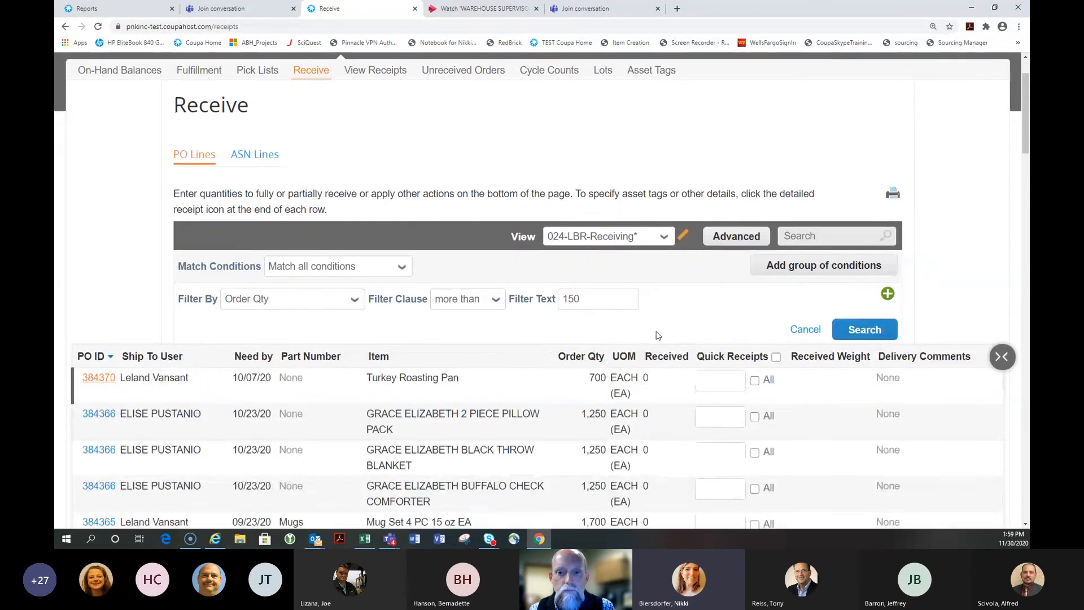
scroll(616, 360, down, 4)
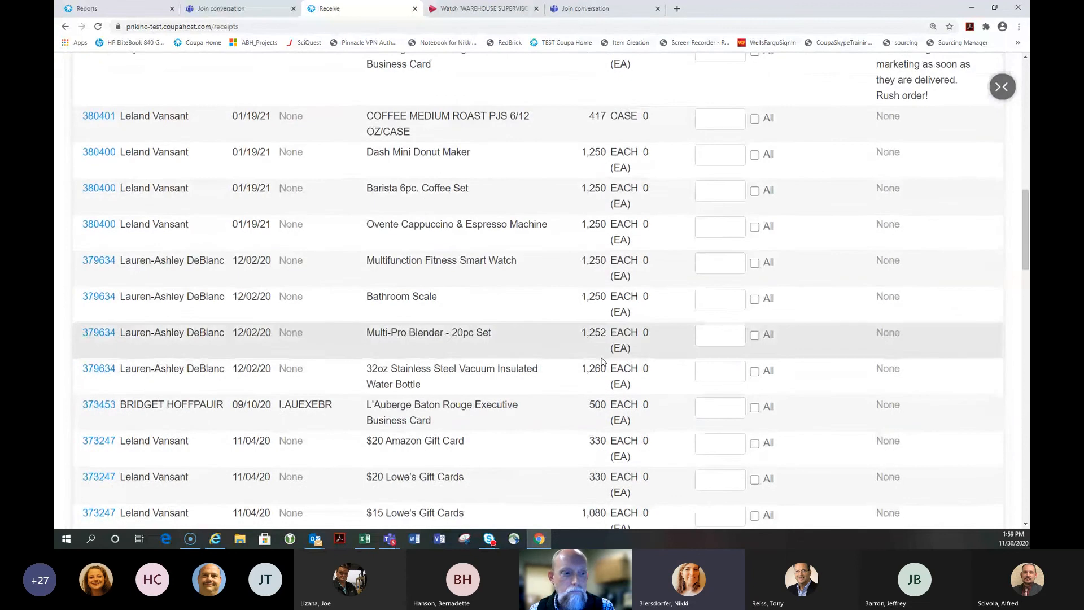
scroll(602, 362, up, 5)
scroll(601, 361, up, 8)
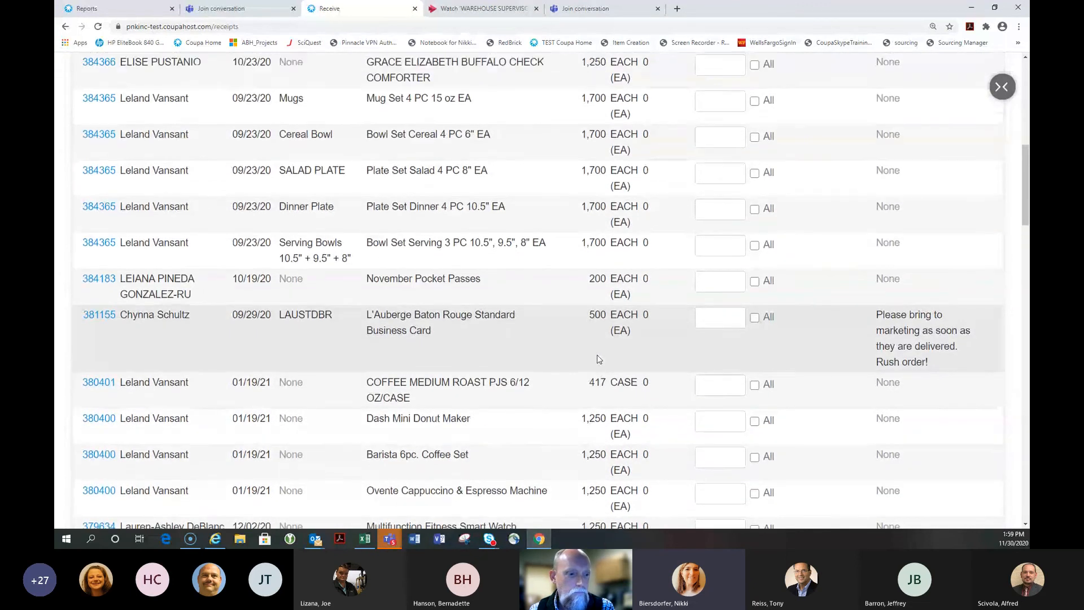
scroll(599, 359, up, 1)
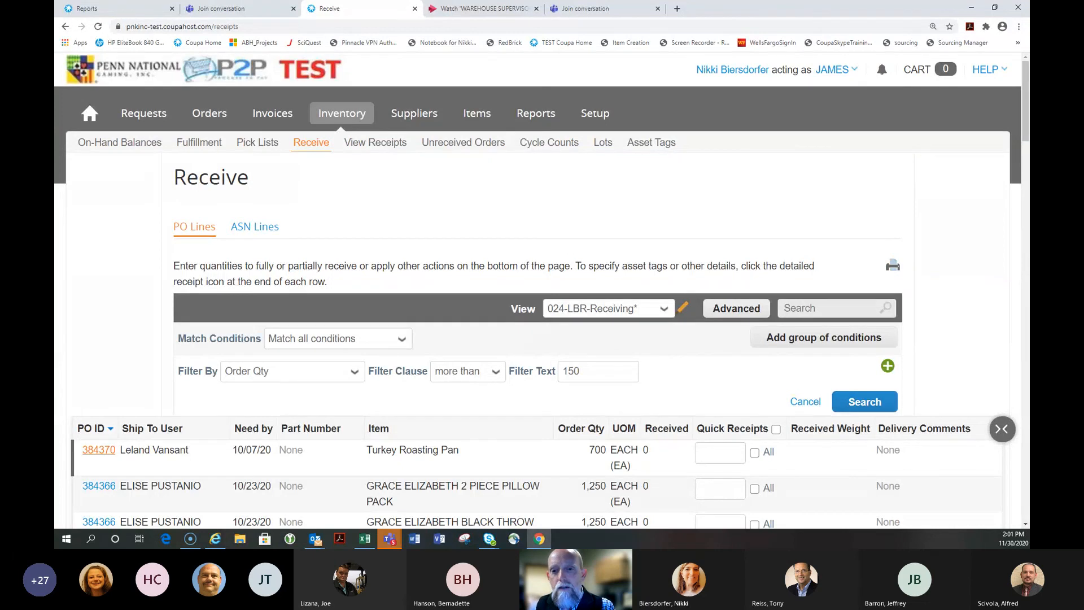
key(alt+Tab)
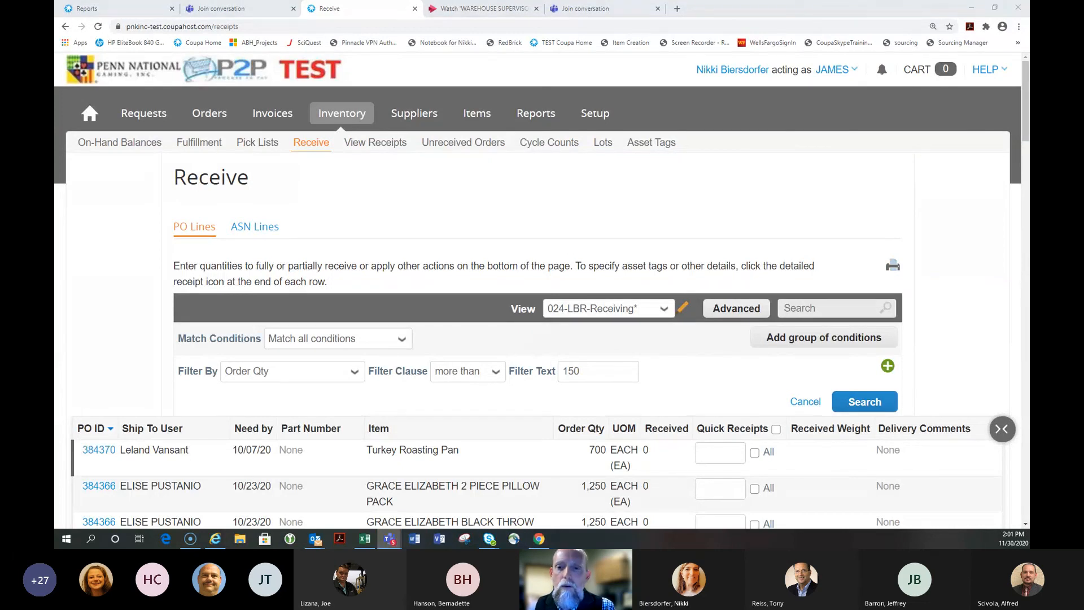